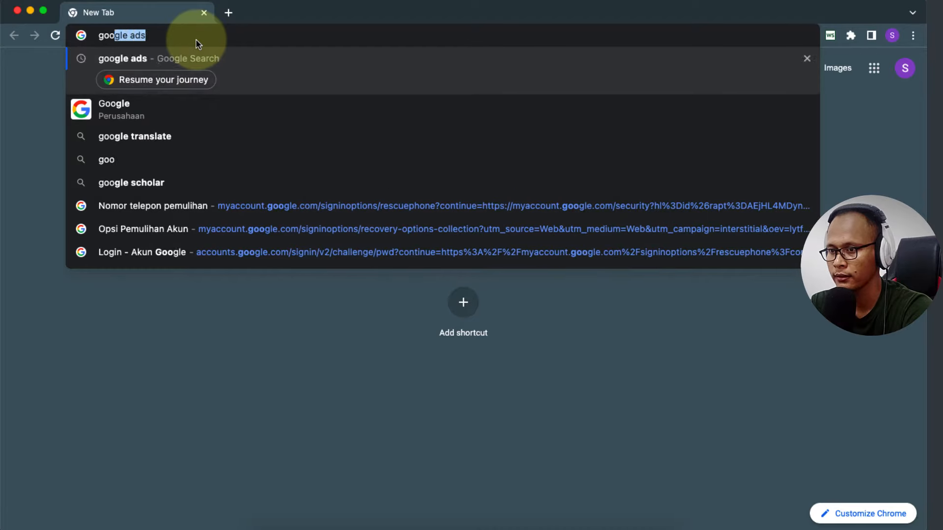
Step: Search Google for 'google ads' and reach the Google Ads homepage from the Google apps grid
{"action": "key", "text": "Return"}
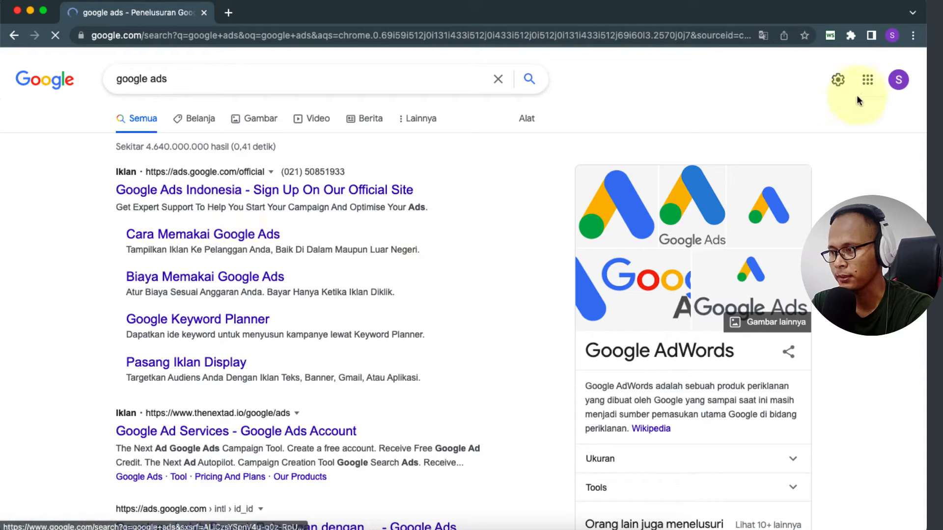
{"action": "left_click", "coordinate": [868, 82]}
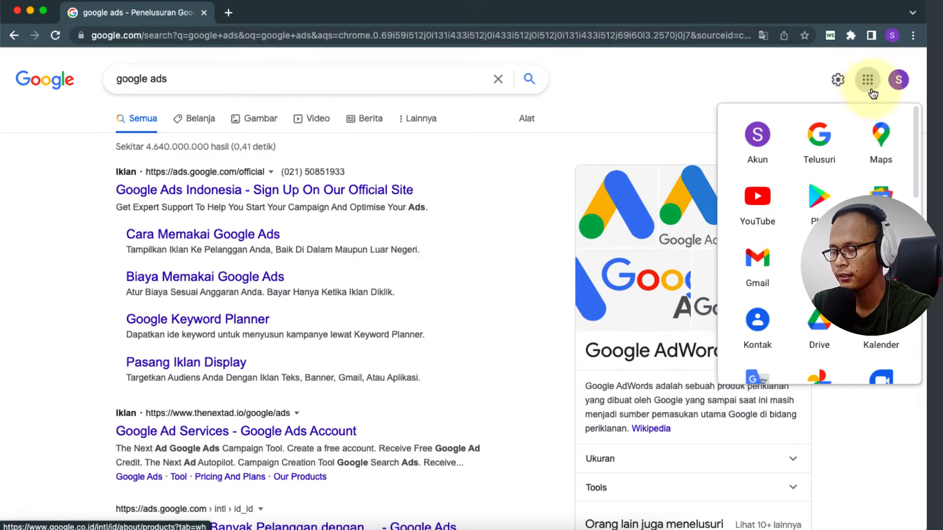
{"action": "scroll", "coordinate": [819, 206], "scroll_direction": "down", "scroll_amount": 8}
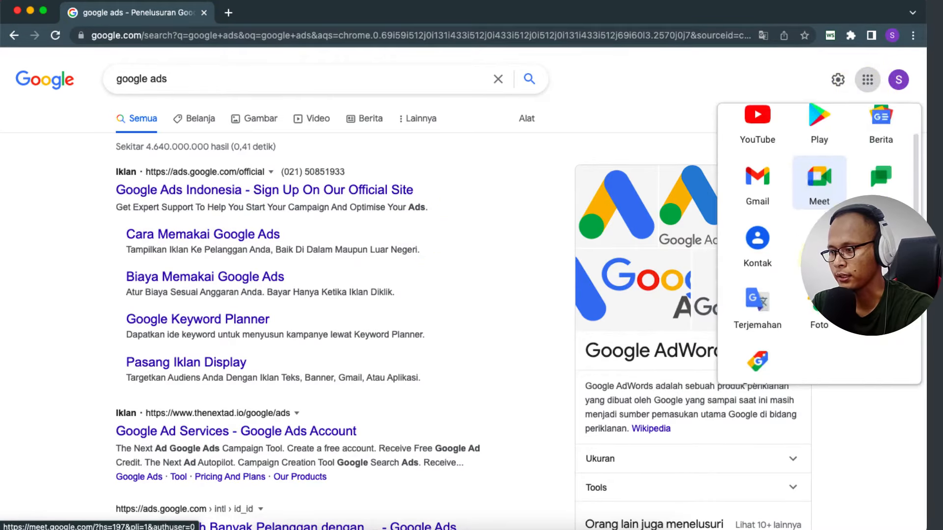
{"action": "scroll", "coordinate": [819, 206], "scroll_direction": "down", "scroll_amount": 1}
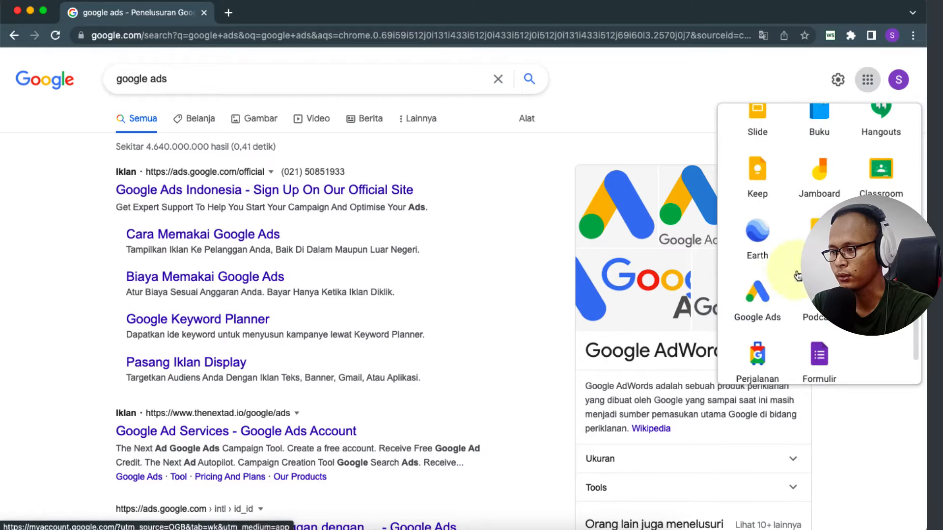
{"action": "left_click", "coordinate": [761, 302]}
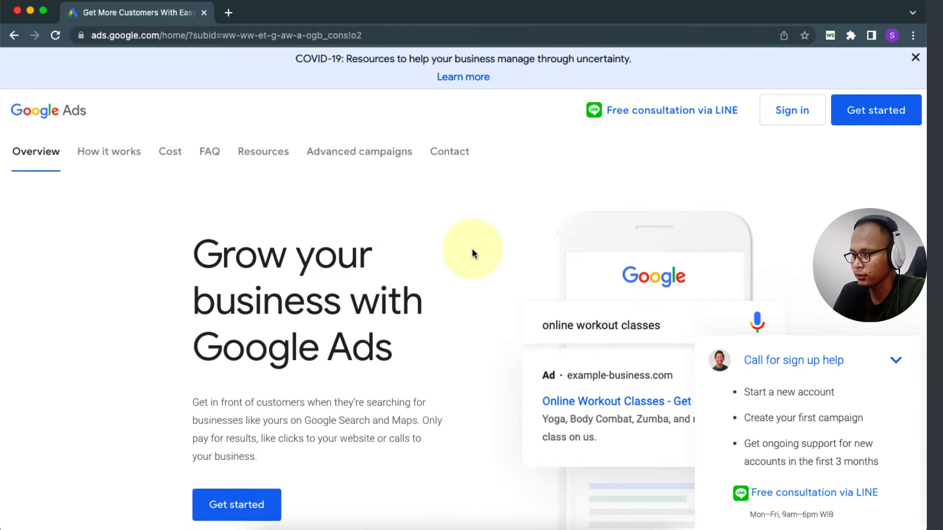
Step: Sign in and start a new Google Ads account (AKUN GOOGLE ADS BARU)
{"action": "left_click", "coordinate": [796, 117]}
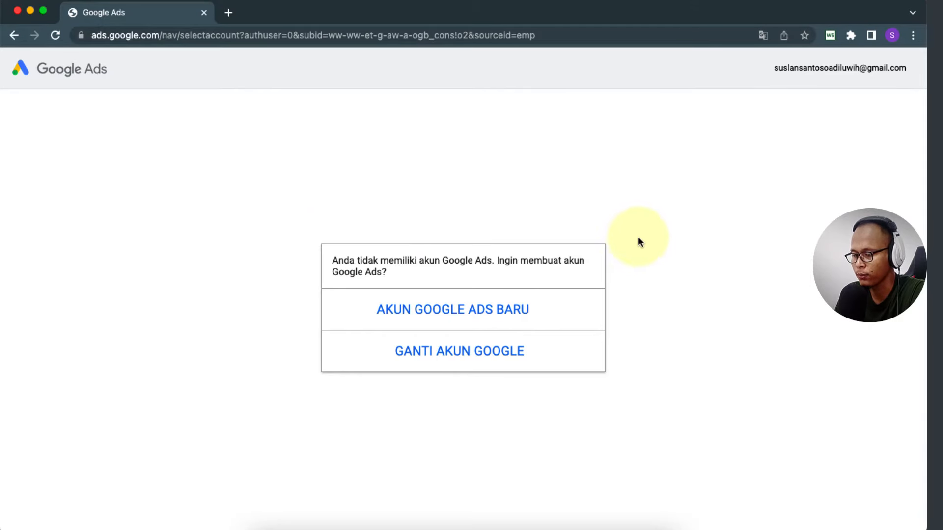
{"action": "left_click", "coordinate": [425, 314]}
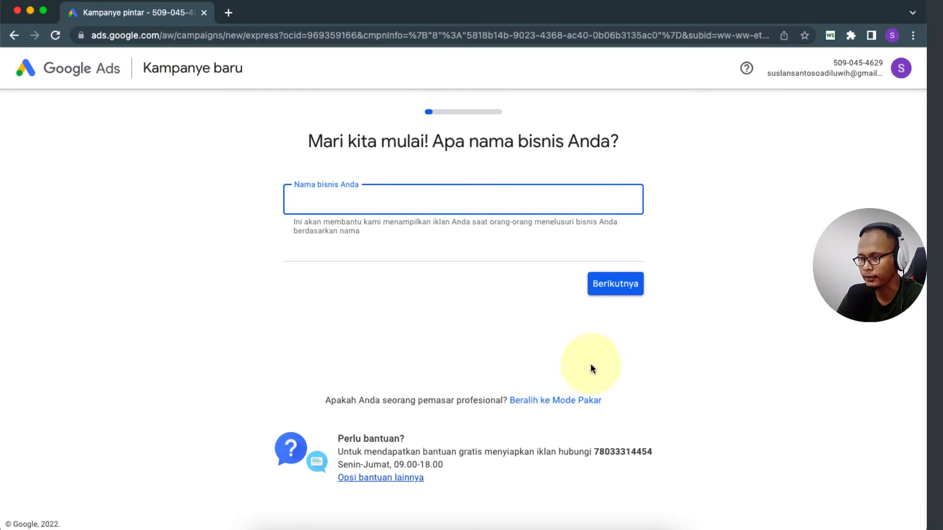
Step: Switch to Mode Pakar and choose 'Buat kampanye tanpa panduan sasaran'
{"action": "left_click", "coordinate": [545, 402]}
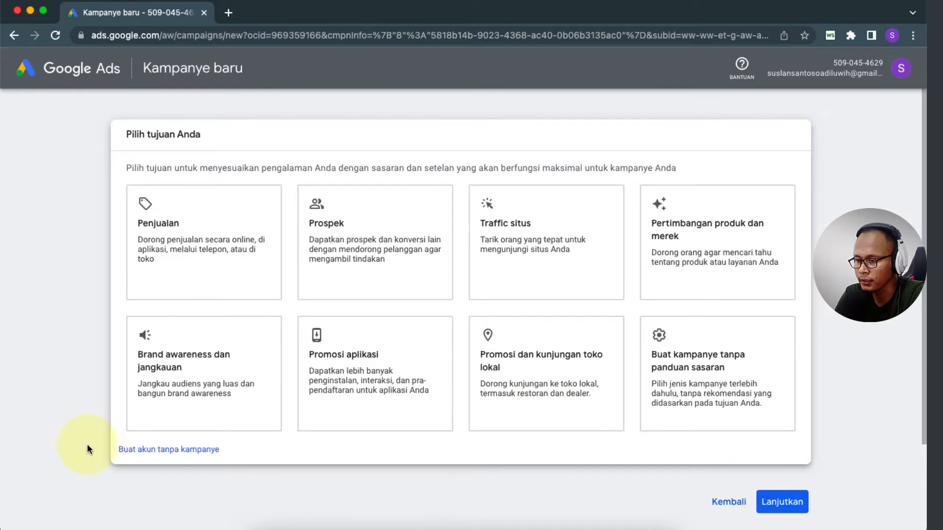
{"action": "scroll", "coordinate": [59, 393], "scroll_direction": "down", "scroll_amount": 2}
{"action": "scroll", "coordinate": [58, 397], "scroll_direction": "up", "scroll_amount": 2}
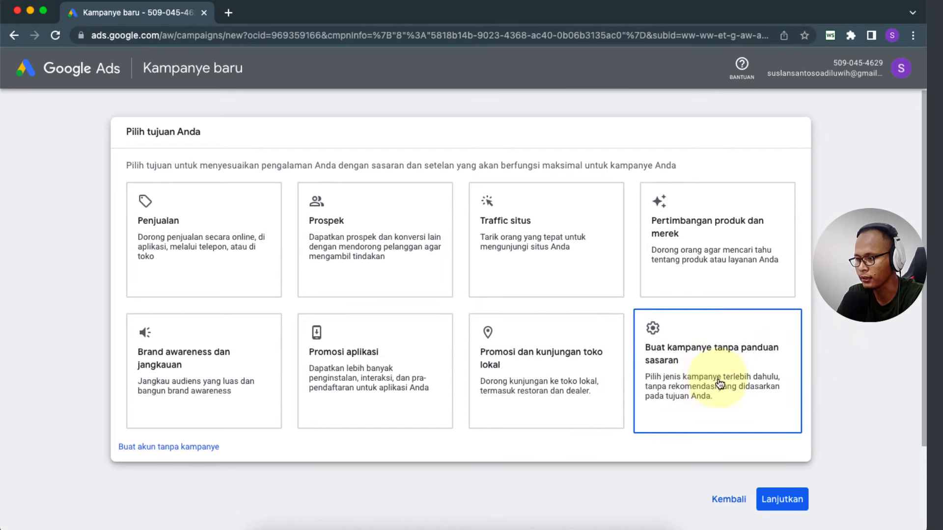
{"action": "left_click", "coordinate": [695, 362]}
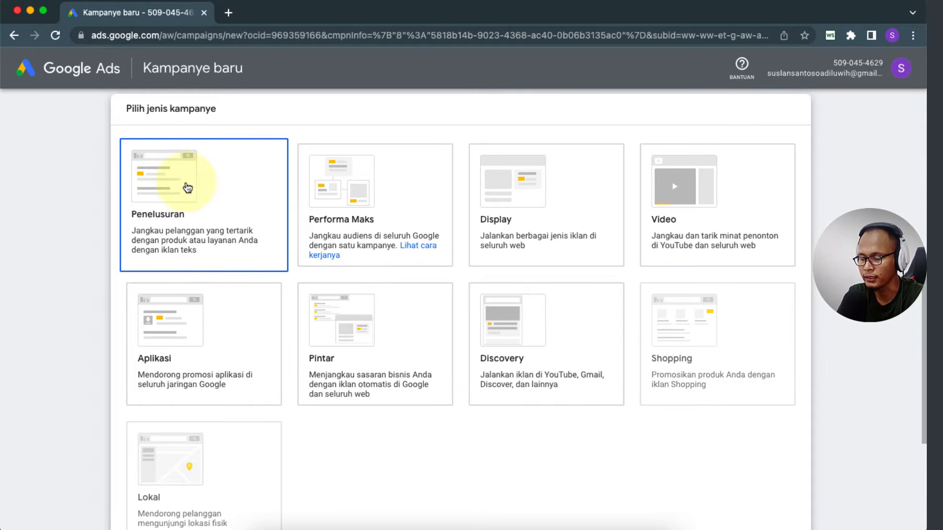
Step: In a new tab, search Google for 'pakain pria' to view its ads, then return to Google Ads
{"action": "left_click", "coordinate": [229, 12]}
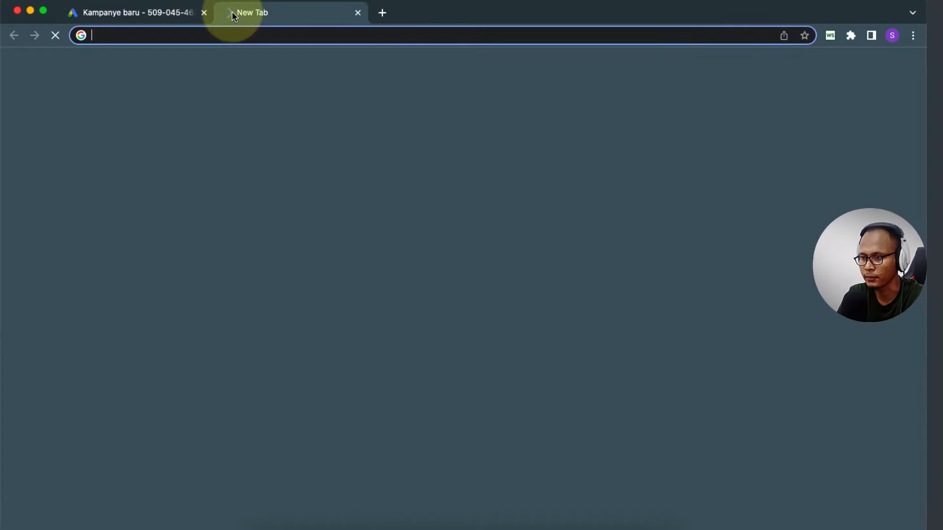
{"action": "type", "text": "google"}
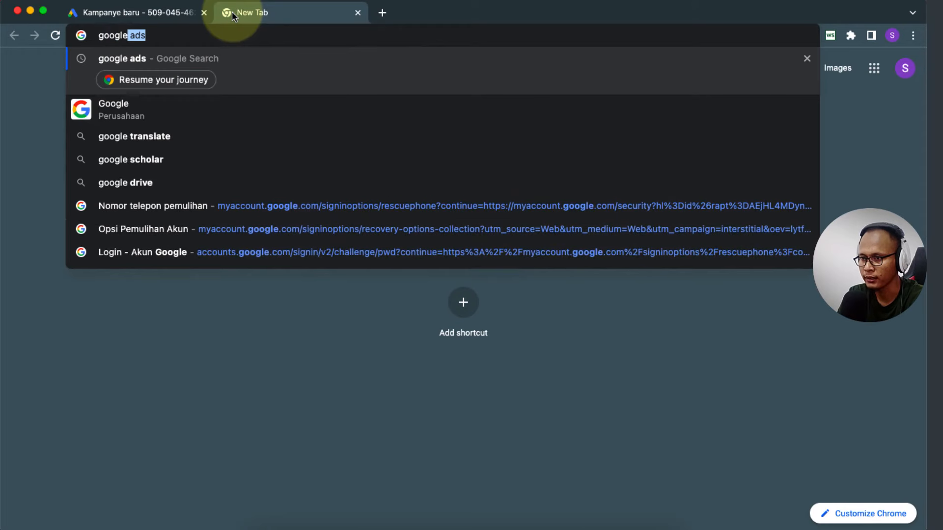
{"action": "type", "text": ".com"}
{"action": "key", "text": "Return"}
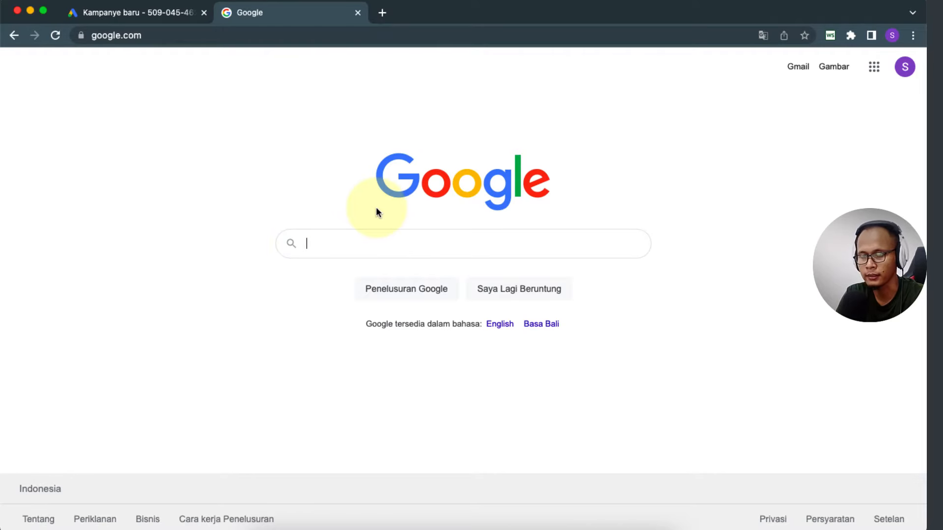
{"action": "type", "text": "pakai"}
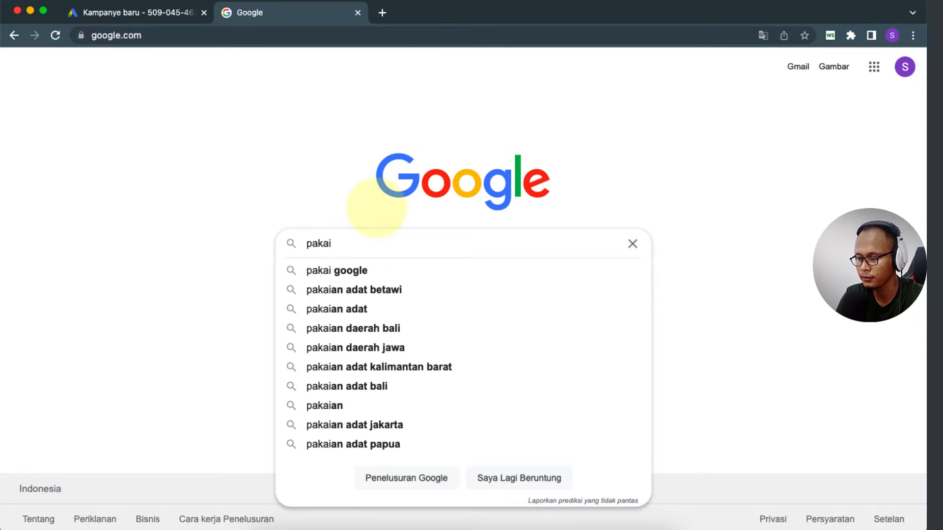
{"action": "type", "text": "n pria"}
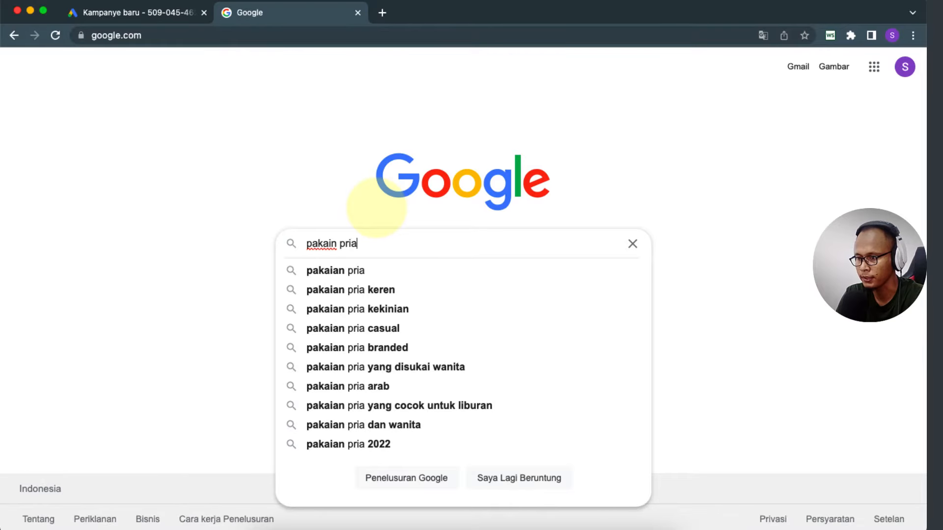
{"action": "key", "text": "Return"}
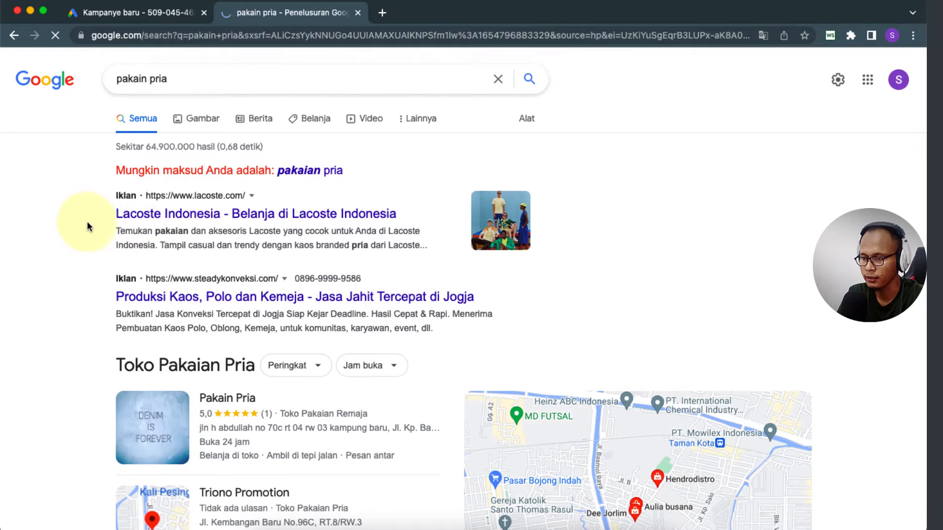
{"action": "scroll", "coordinate": [87, 223], "scroll_direction": "down", "scroll_amount": 5}
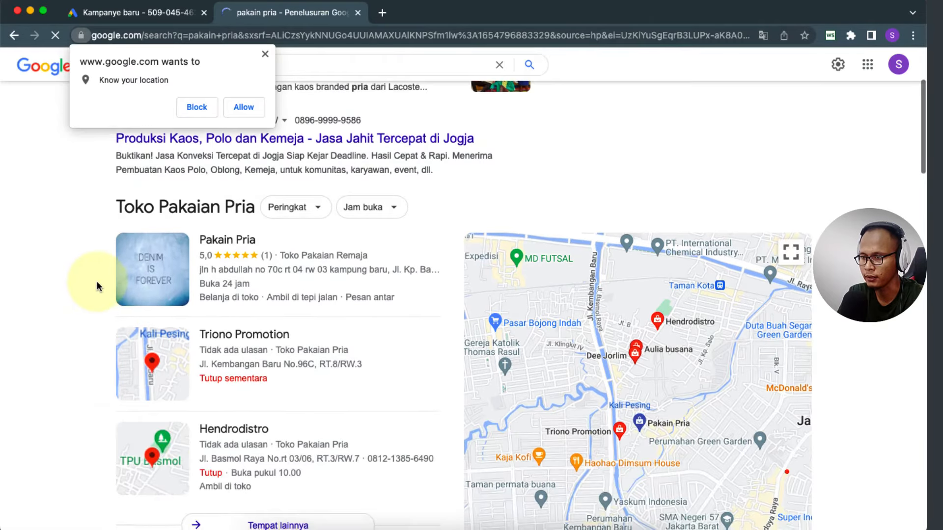
{"action": "scroll", "coordinate": [97, 281], "scroll_direction": "up", "scroll_amount": 5}
{"action": "left_click", "coordinate": [137, 13]}
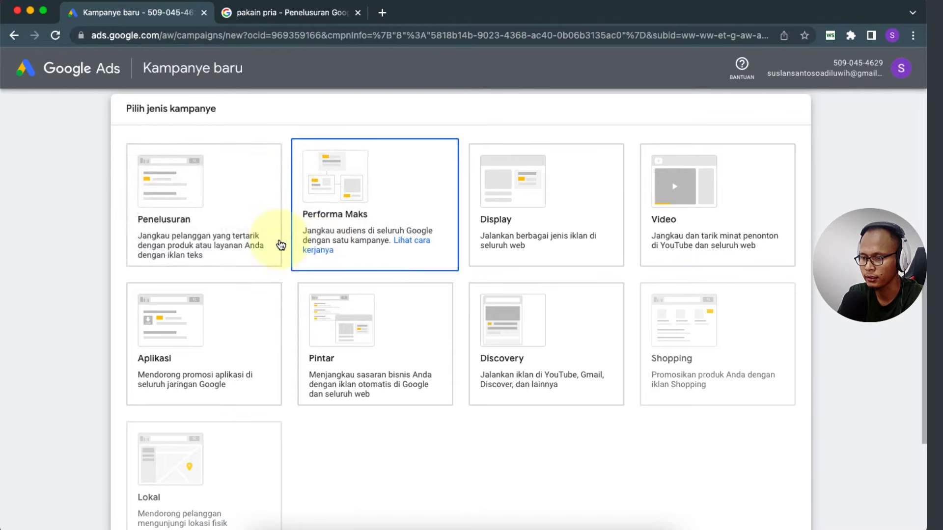
Step: Choose the Penelusuran campaign type with Kunjungan situs as its result, then open a blank tab
{"action": "left_click", "coordinate": [216, 245]}
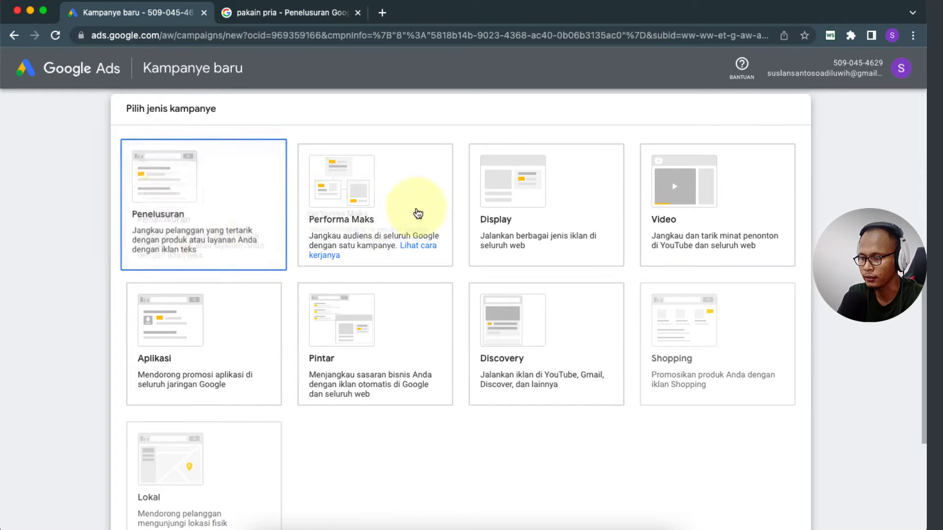
{"action": "left_click", "coordinate": [514, 197]}
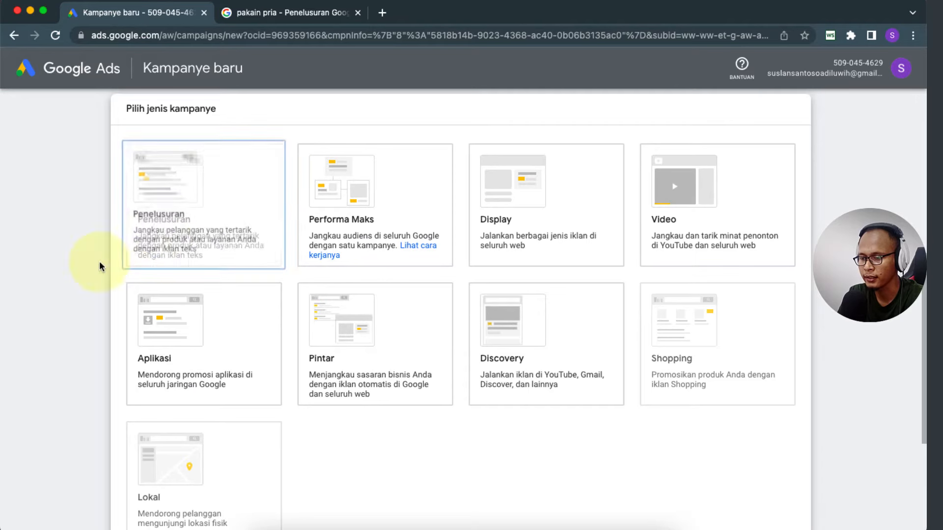
{"action": "left_click", "coordinate": [178, 197]}
{"action": "scroll", "coordinate": [56, 251], "scroll_direction": "down", "scroll_amount": 8}
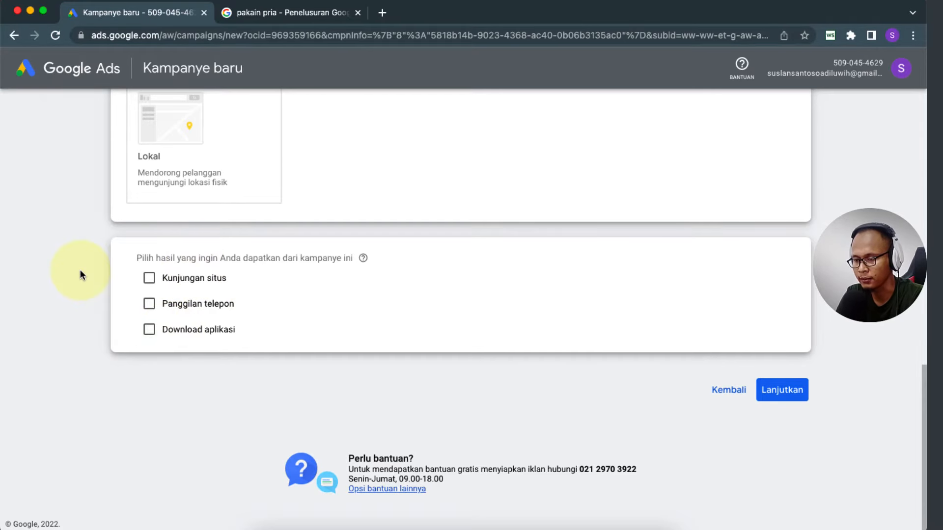
{"action": "left_click", "coordinate": [149, 279]}
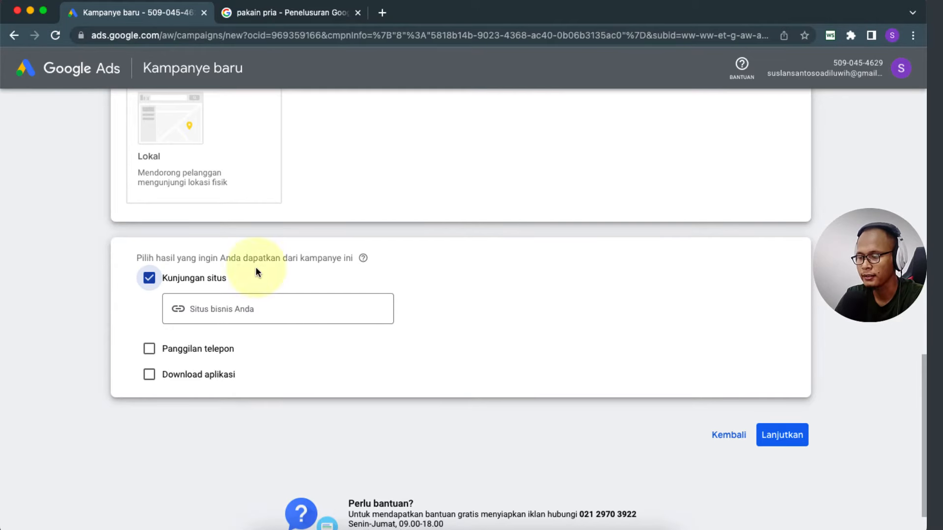
{"action": "left_click", "coordinate": [382, 13]}
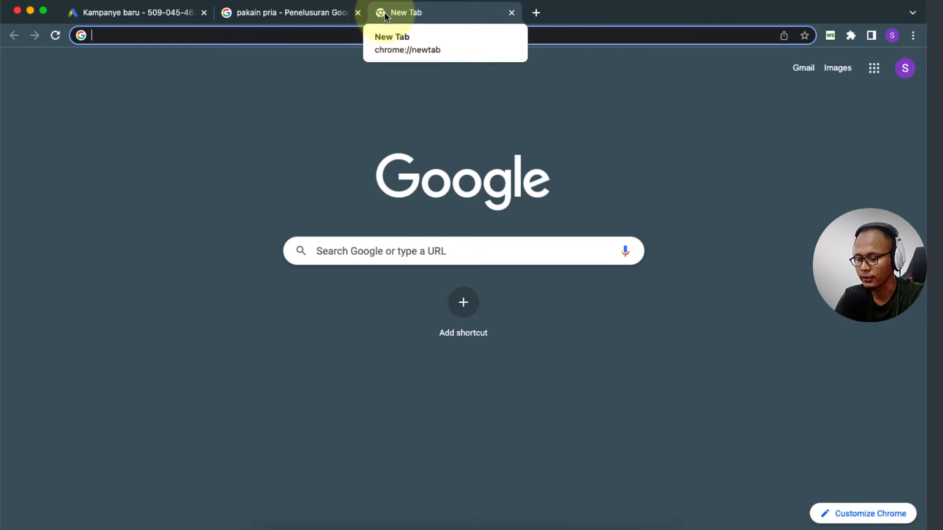
Step: Open jadicuan.site in the new tab and copy its address for the campaign
{"action": "type", "text": "j"}
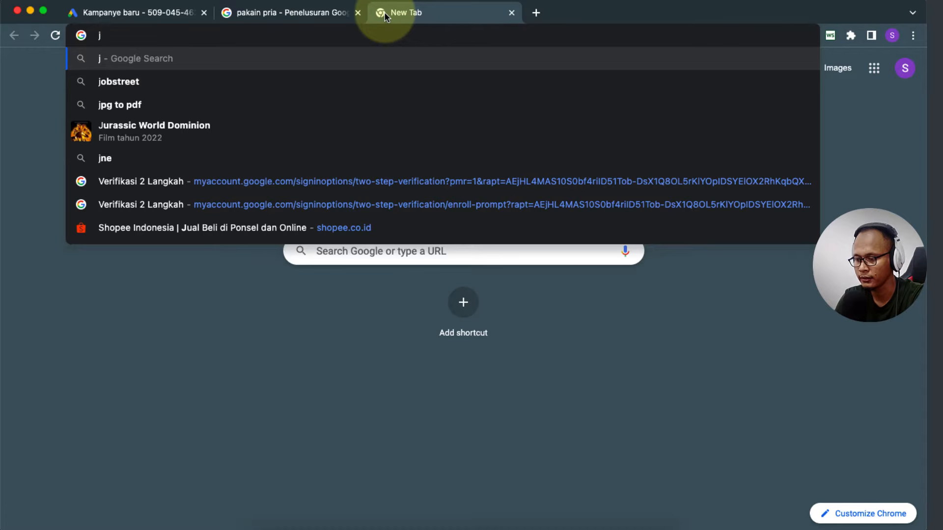
{"action": "type", "text": "adicuan"}
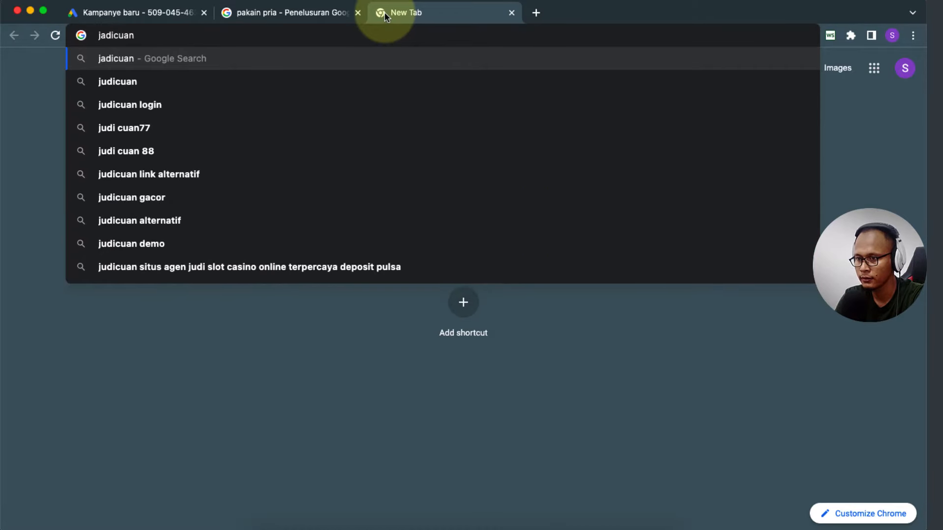
{"action": "type", "text": ".site"}
{"action": "key", "text": "Return"}
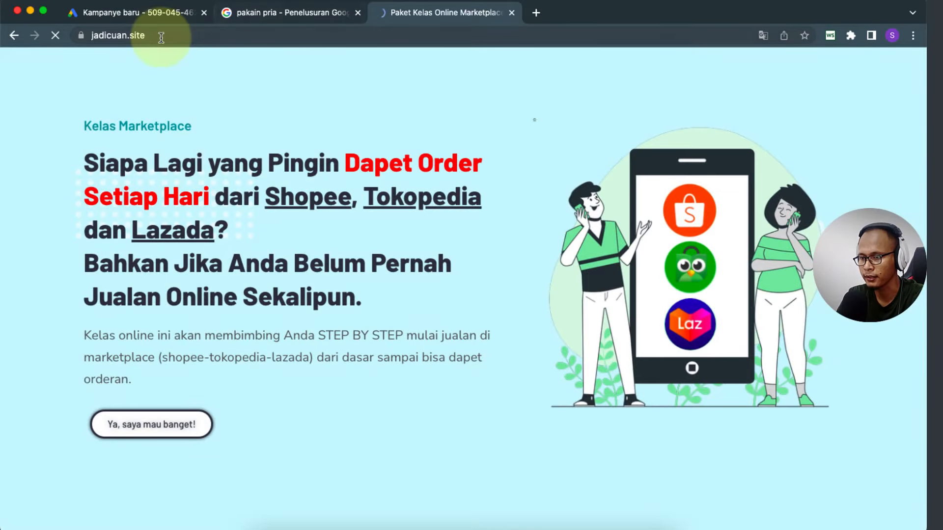
{"action": "left_click", "coordinate": [186, 38]}
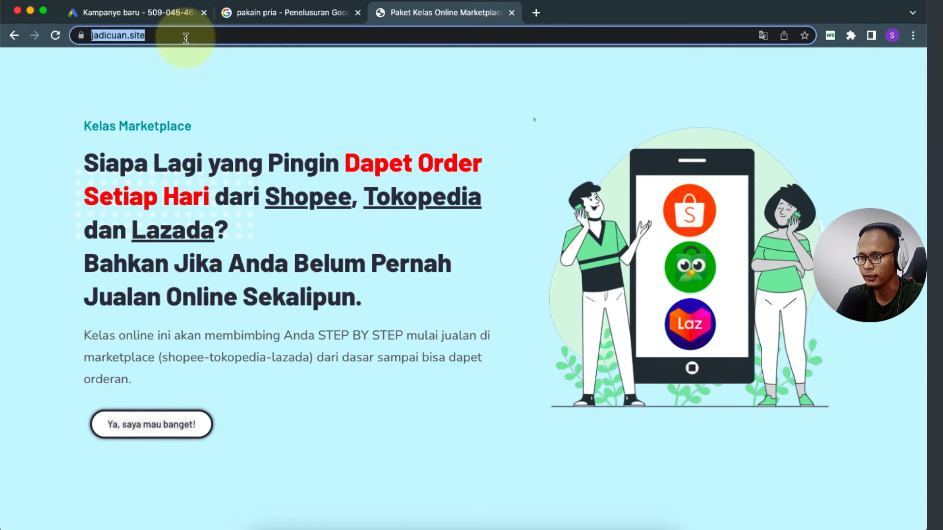
{"action": "right_click", "coordinate": [126, 36]}
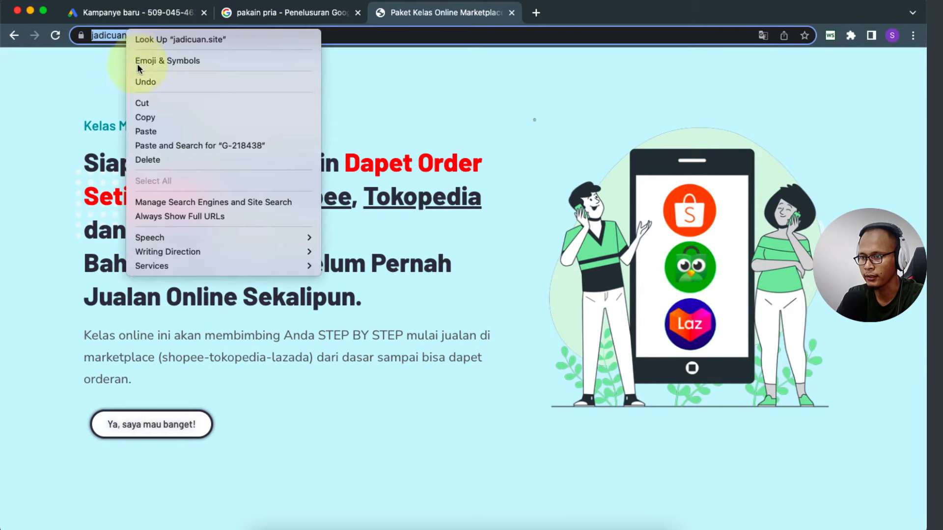
{"action": "left_click", "coordinate": [154, 115]}
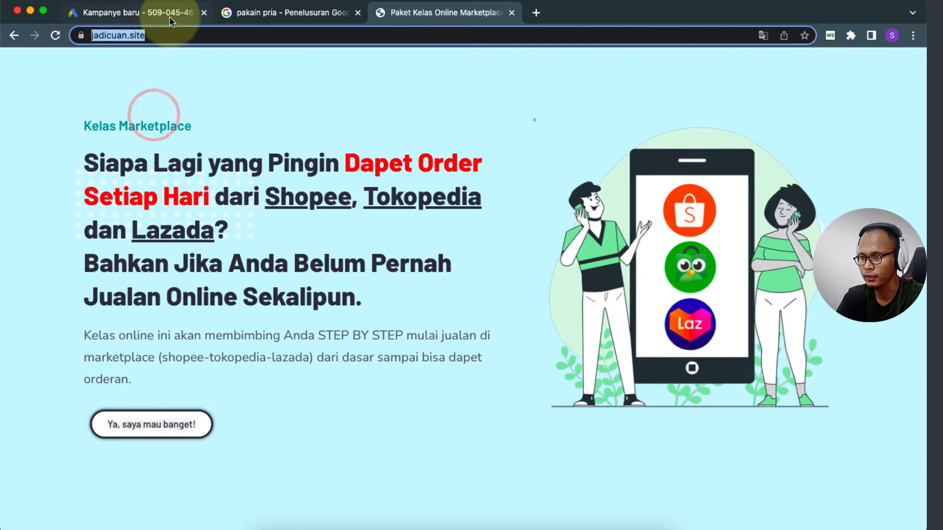
{"action": "left_click", "coordinate": [147, 12]}
Step: Paste jadicuan.site as the business website and continue to campaign settings
{"action": "left_click", "coordinate": [219, 312]}
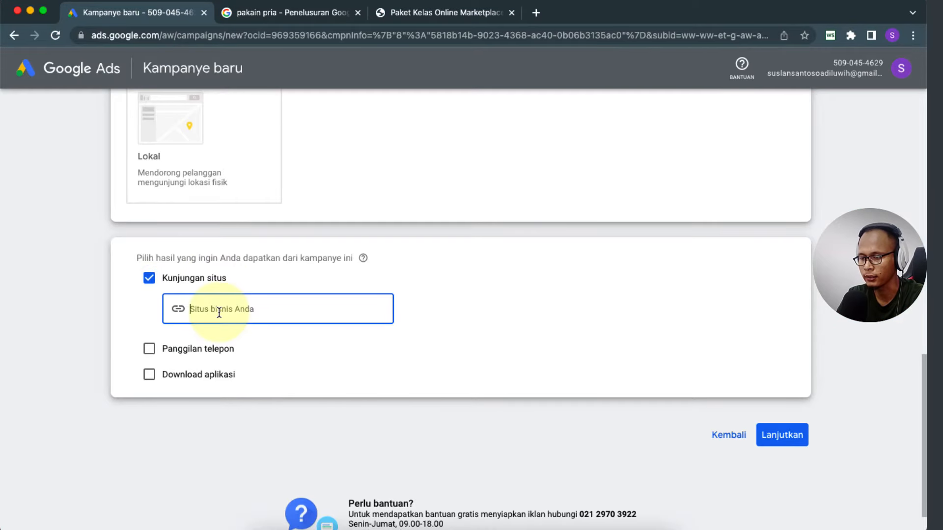
{"action": "right_click", "coordinate": [220, 309]}
{"action": "left_click", "coordinate": [243, 406]}
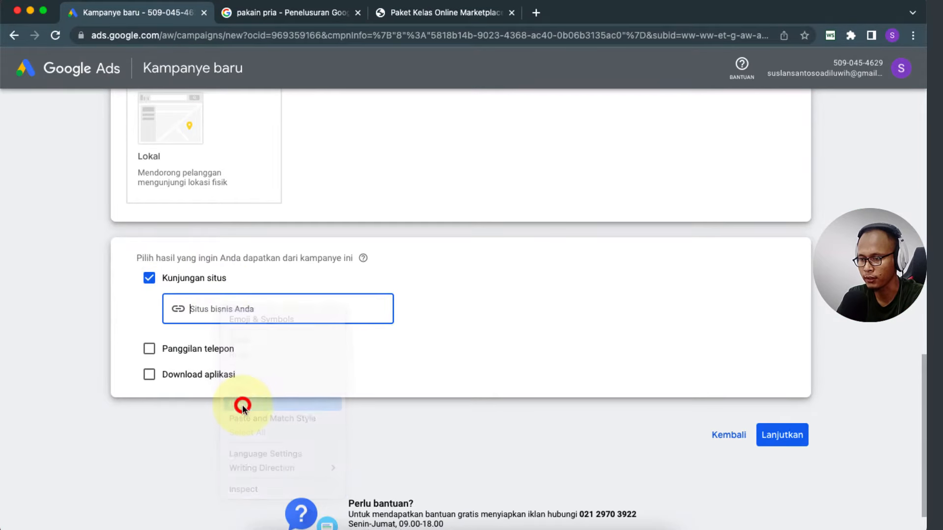
{"action": "left_click", "coordinate": [316, 377]}
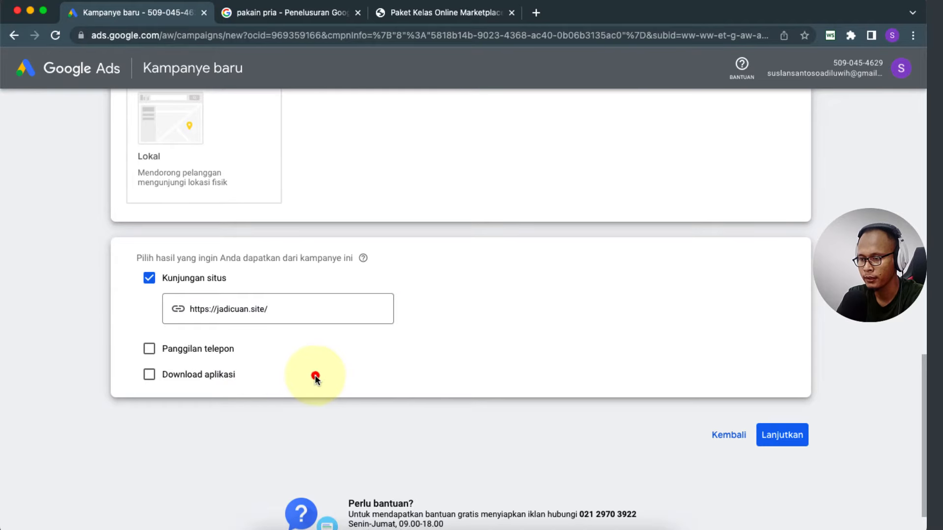
{"action": "left_click", "coordinate": [775, 437]}
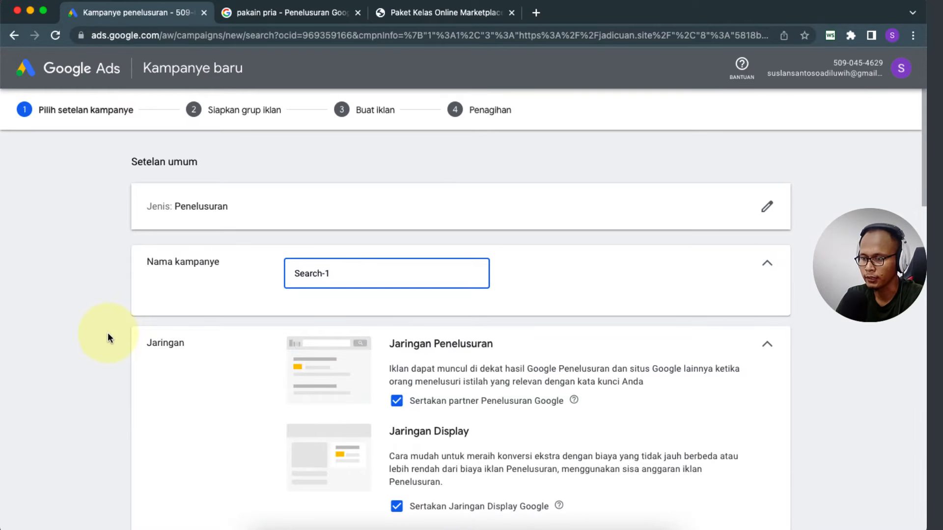
Step: Rename the campaign from Search-1 to 'Paket Kelas MP - Search'
{"action": "scroll", "coordinate": [108, 332], "scroll_direction": "down", "scroll_amount": 3}
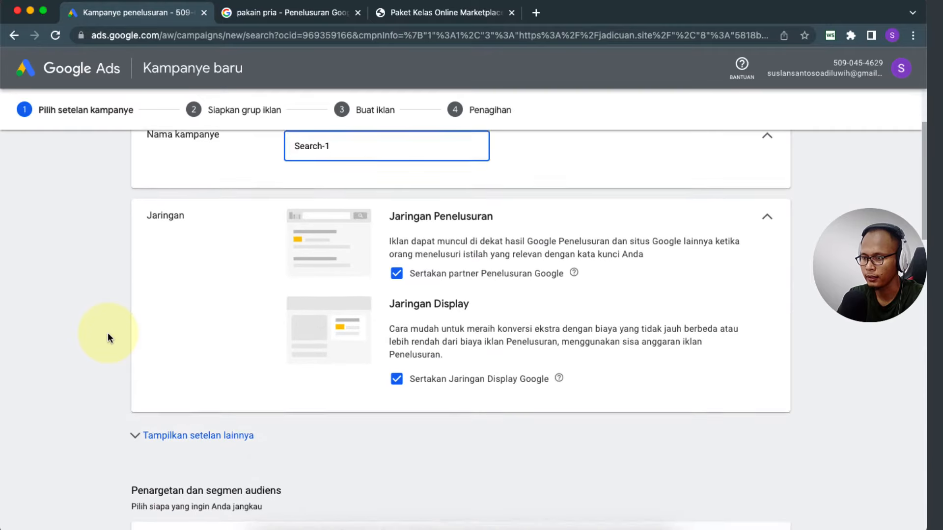
{"action": "scroll", "coordinate": [108, 332], "scroll_direction": "up", "scroll_amount": 2}
{"action": "scroll", "coordinate": [107, 332], "scroll_direction": "up", "scroll_amount": 2}
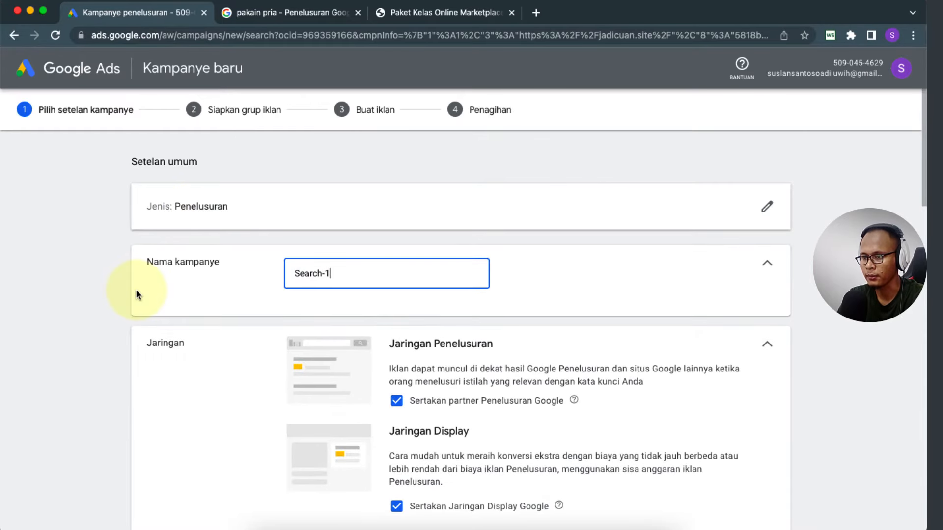
{"action": "triple_click", "coordinate": [385, 274]}
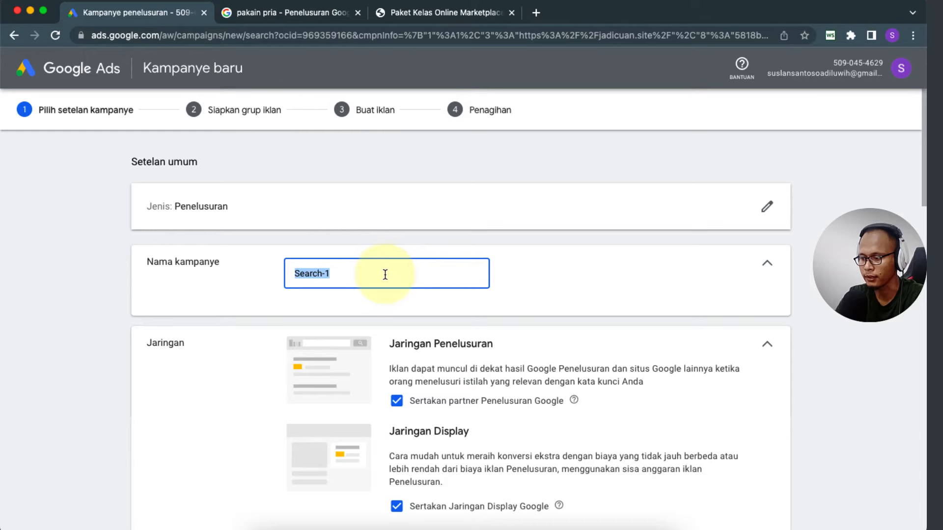
{"action": "type", "text": "Paket Kelas MP -"}
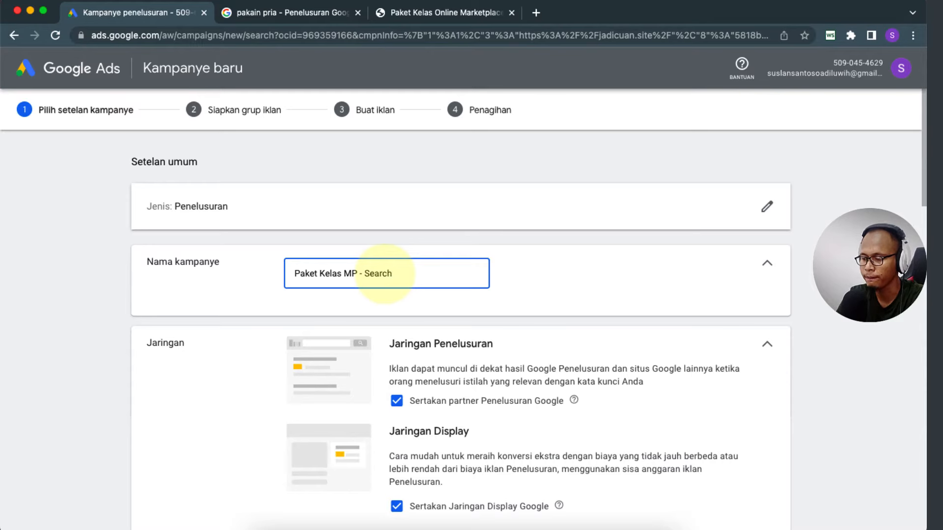
{"action": "left_click", "coordinate": [113, 317]}
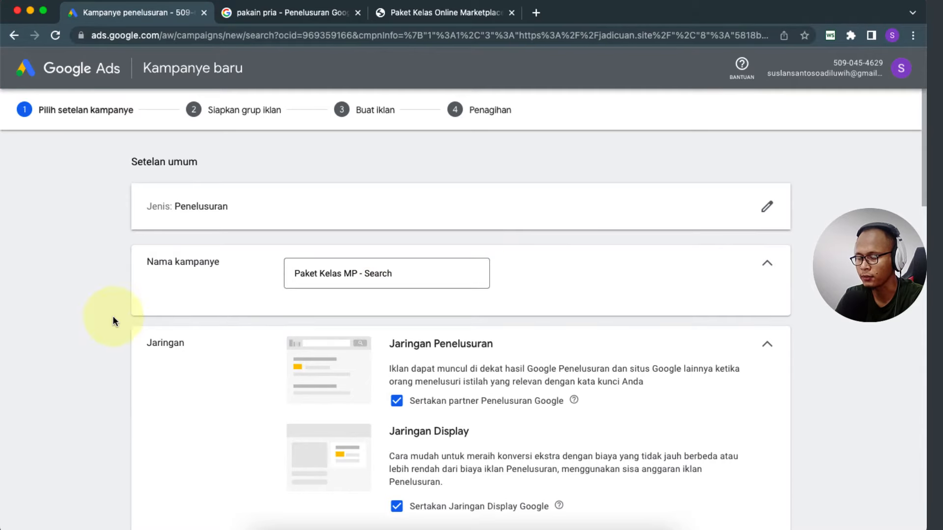
Step: Untick Google search partners and the Google Display Network
{"action": "scroll", "coordinate": [97, 314], "scroll_direction": "down", "scroll_amount": 2}
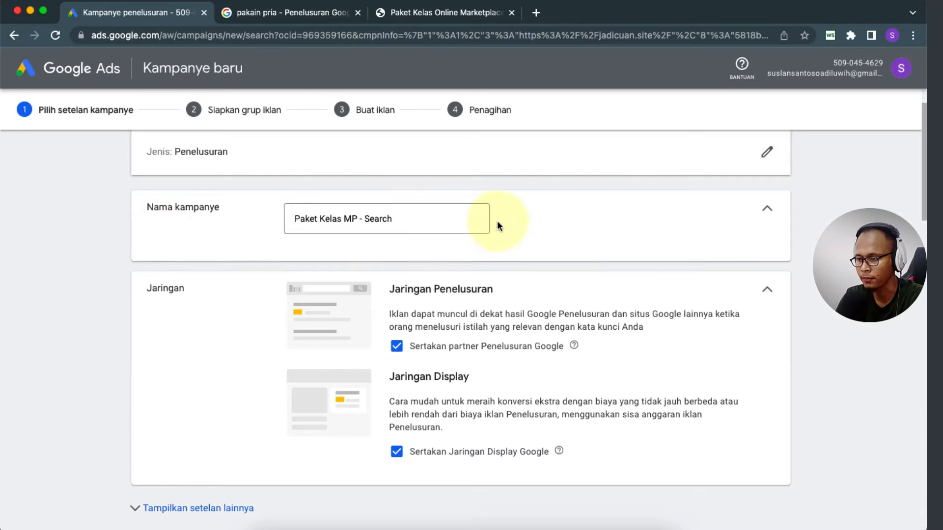
{"action": "scroll", "coordinate": [61, 339], "scroll_direction": "down", "scroll_amount": 3}
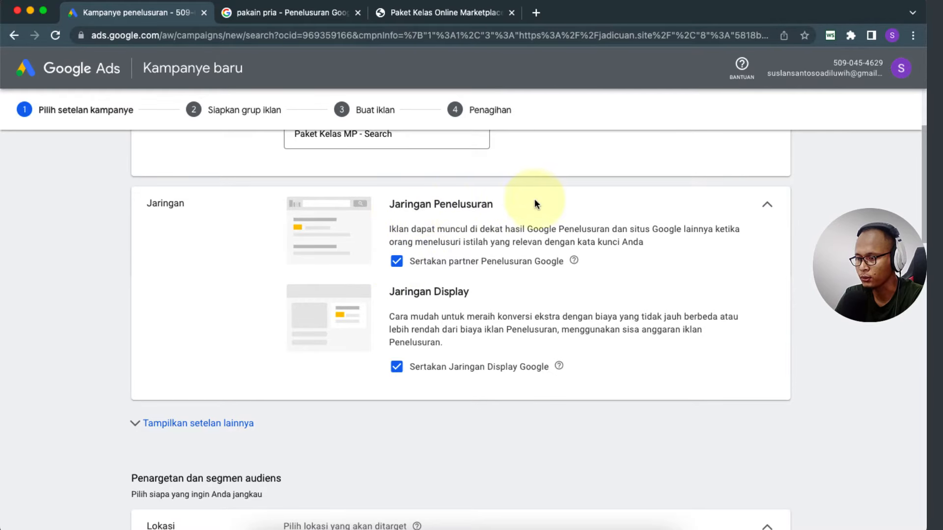
{"action": "left_click", "coordinate": [397, 263]}
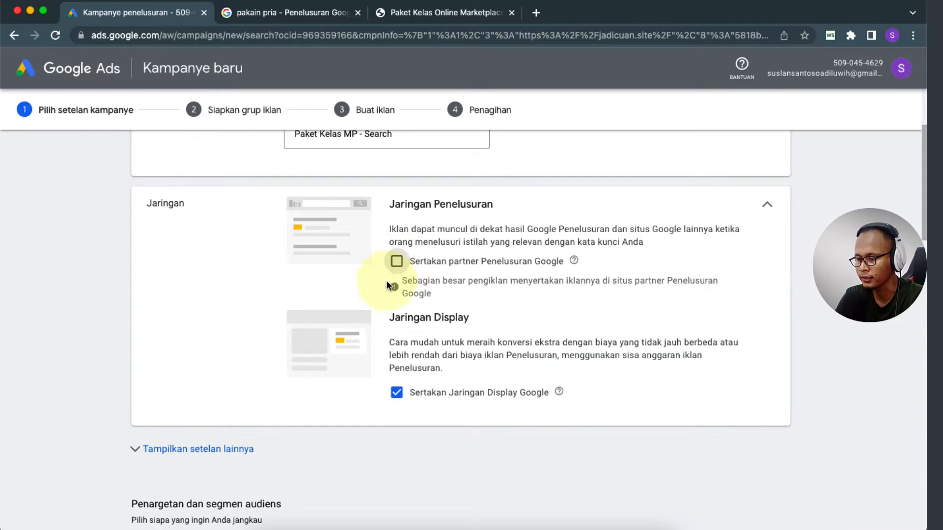
{"action": "left_click", "coordinate": [396, 393]}
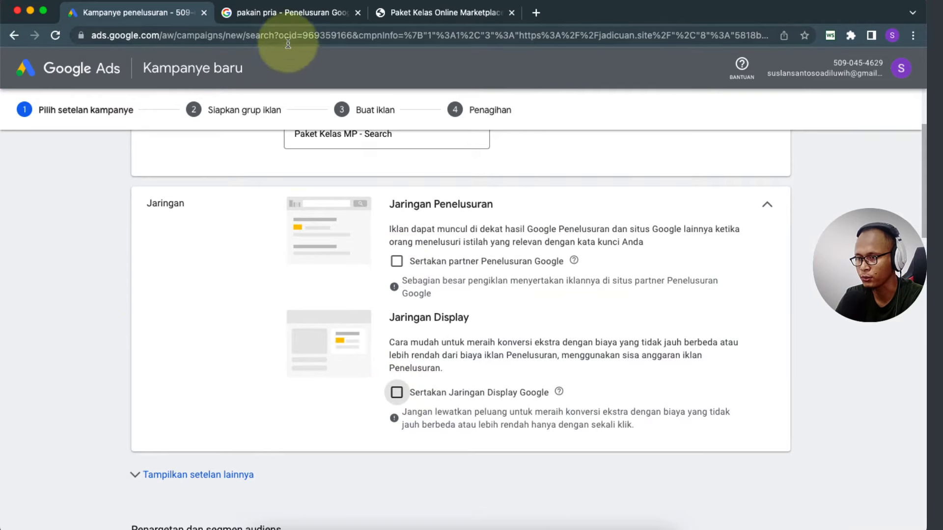
Step: Check the pakain pria results again, dismiss the location prompt, and return to settings
{"action": "left_click", "coordinate": [273, 13]}
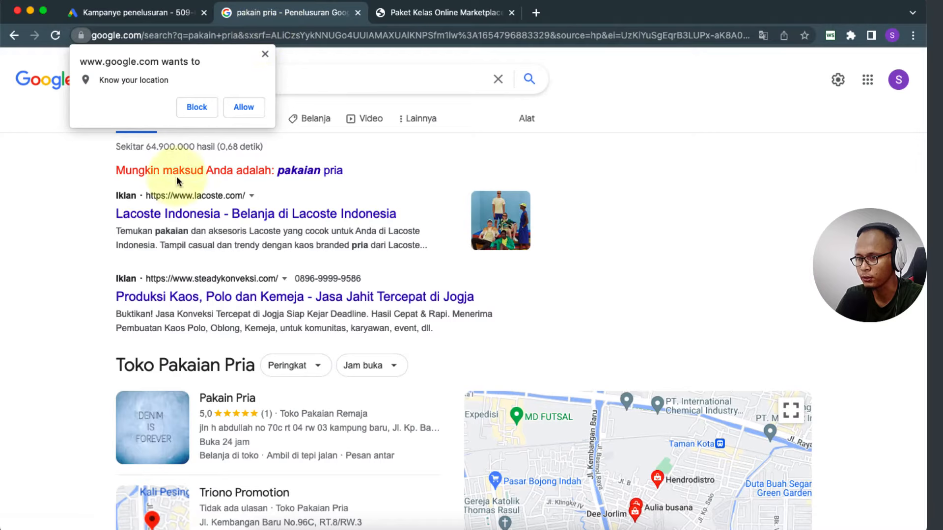
{"action": "left_click", "coordinate": [265, 54]}
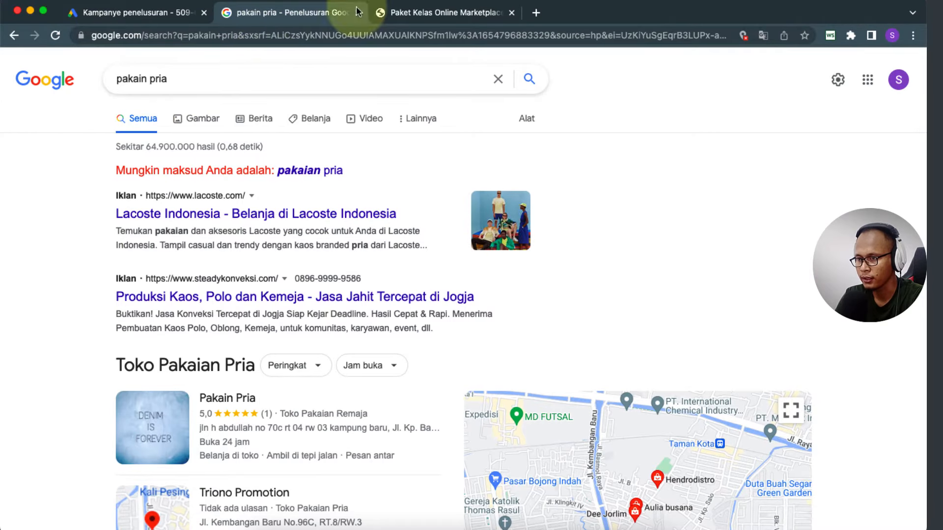
{"action": "left_click", "coordinate": [155, 13]}
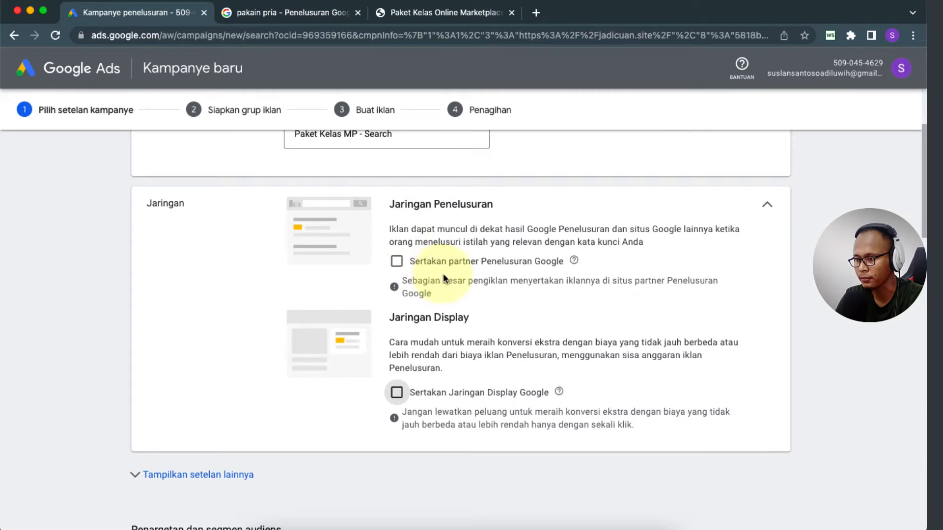
{"action": "mouse_move", "coordinate": [573, 262]}
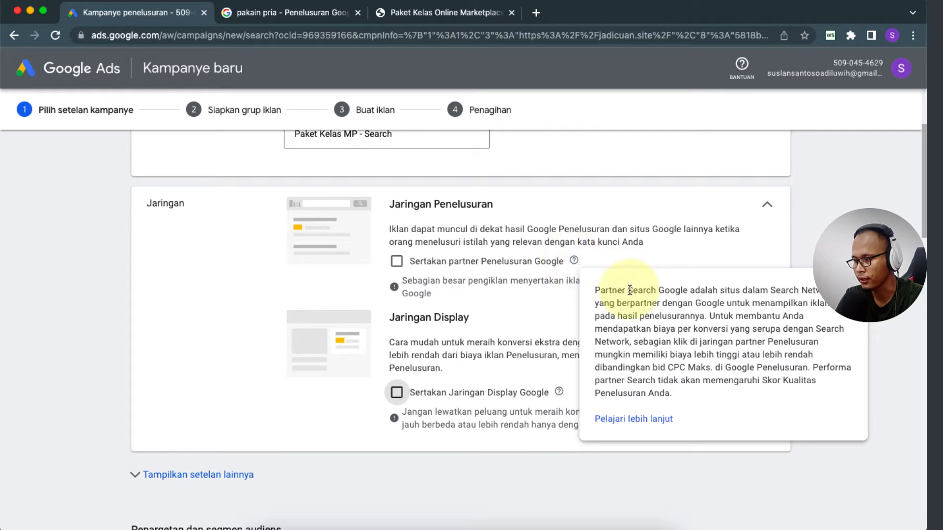
{"action": "left_click", "coordinate": [295, 12]}
{"action": "left_click", "coordinate": [137, 12]}
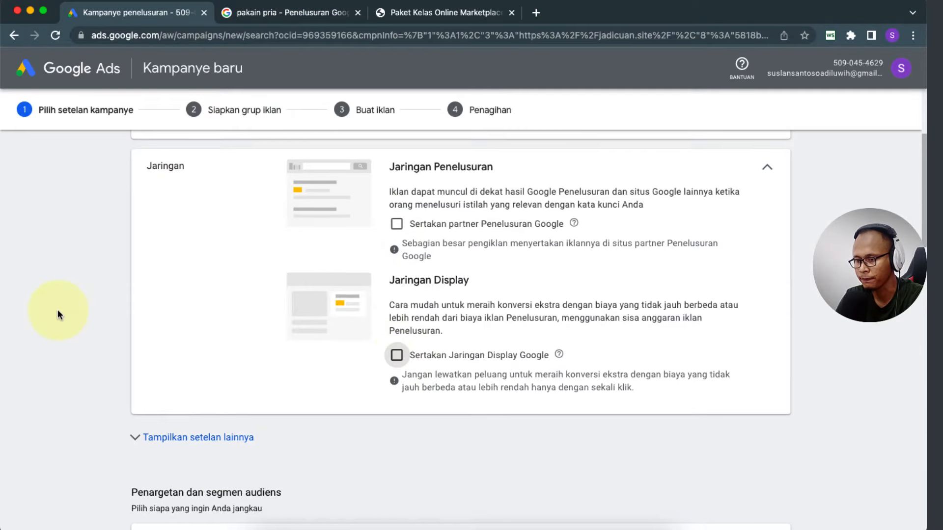
{"action": "scroll", "coordinate": [58, 312], "scroll_direction": "down", "scroll_amount": 5}
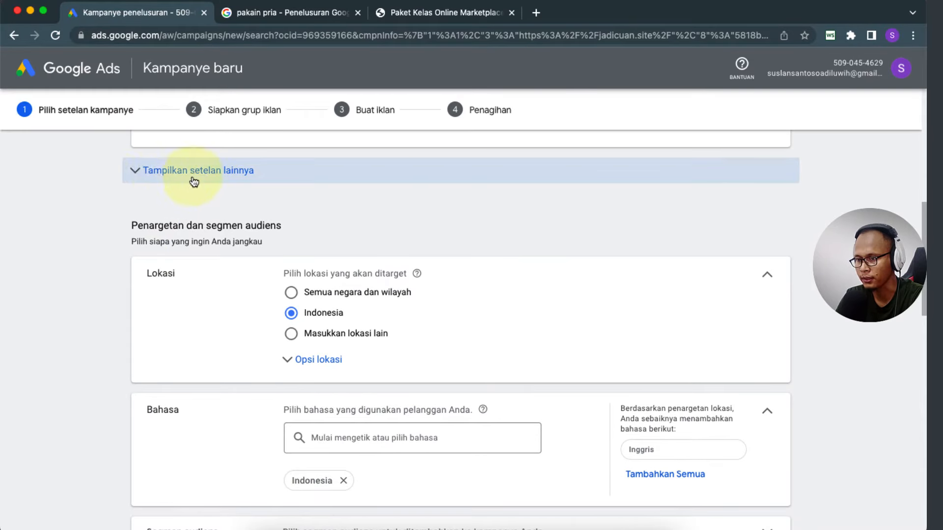
Step: Reveal more settings, peek at start and end dates, and expand Jadwal iklan (every day 00.00–00.00)
{"action": "left_click", "coordinate": [152, 176]}
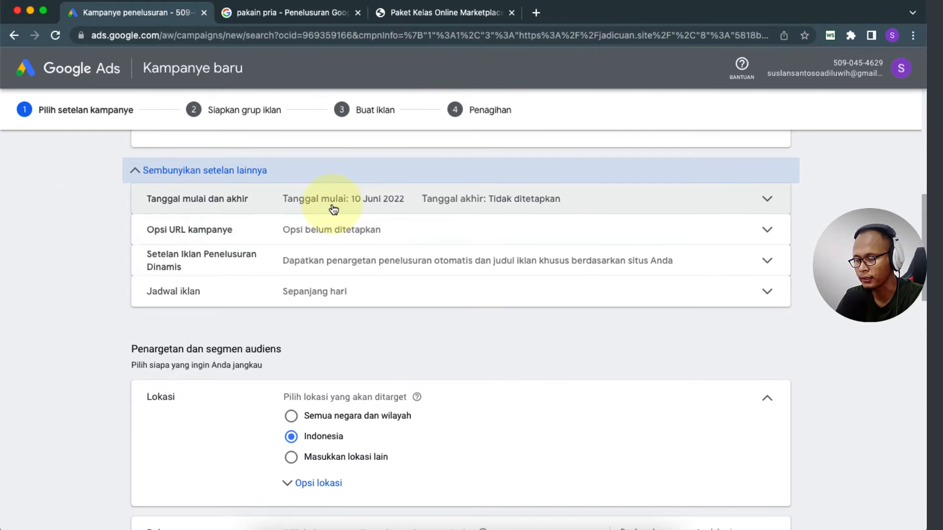
{"action": "left_click", "coordinate": [563, 203]}
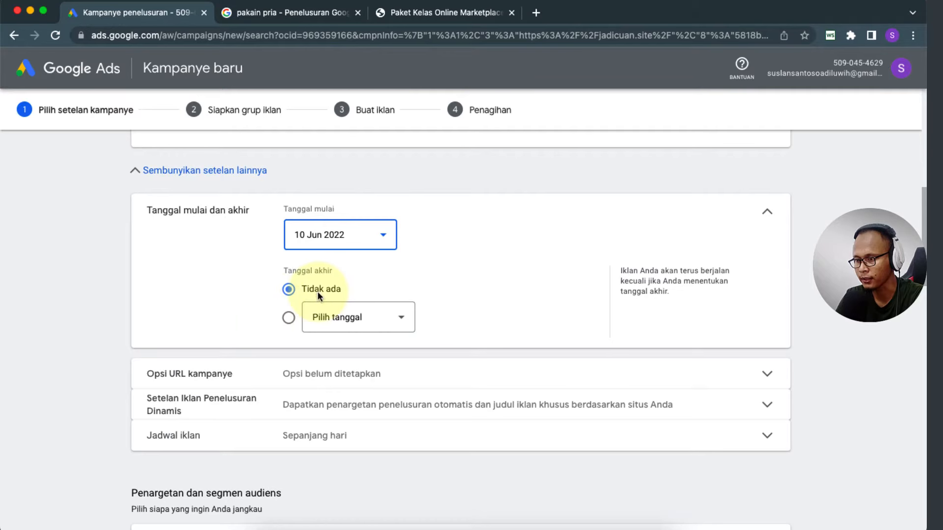
{"action": "left_click", "coordinate": [765, 215]}
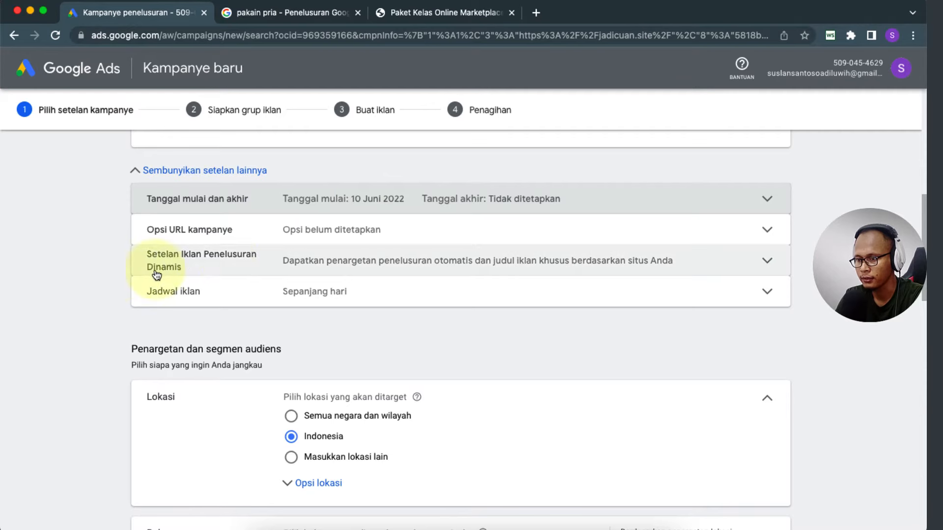
{"action": "scroll", "coordinate": [289, 290], "scroll_direction": "down", "scroll_amount": 1}
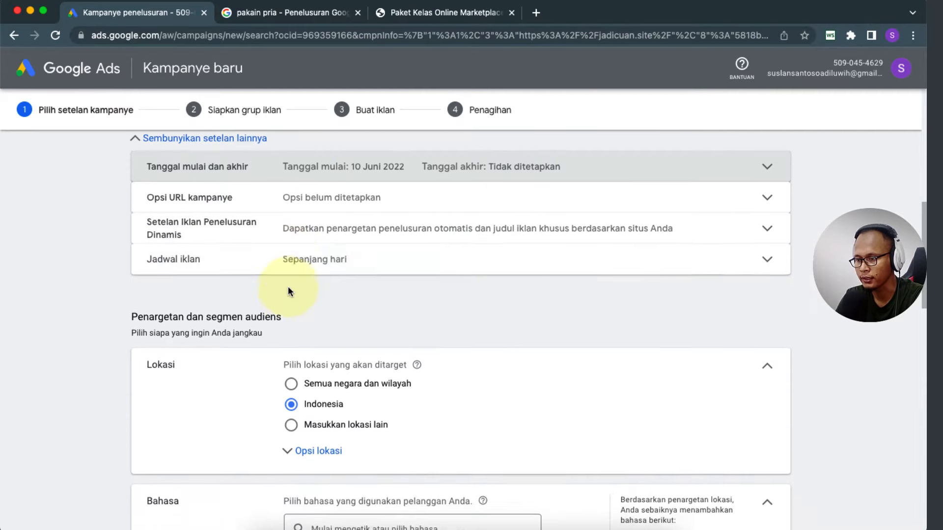
{"action": "left_click", "coordinate": [331, 256]}
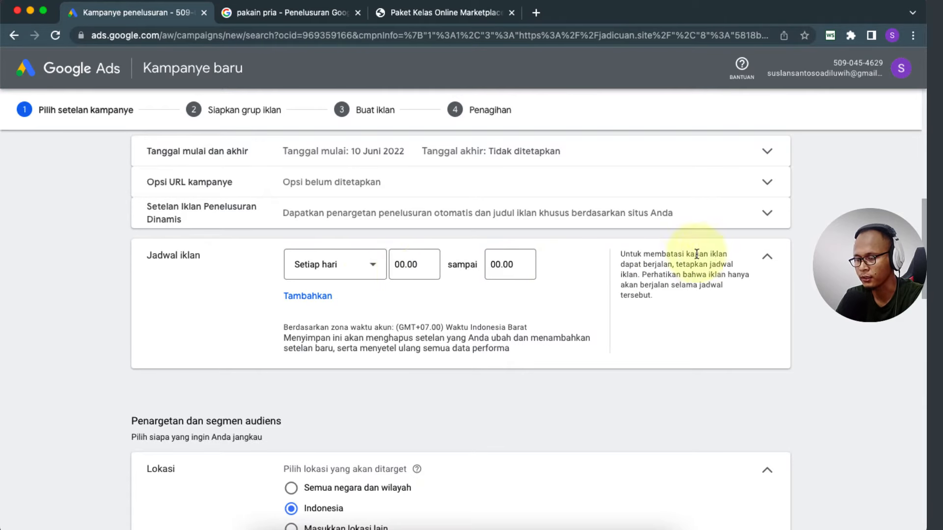
Step: Set the ad schedule row to Senin - Jumat starting at 05.00
{"action": "left_click", "coordinate": [373, 264]}
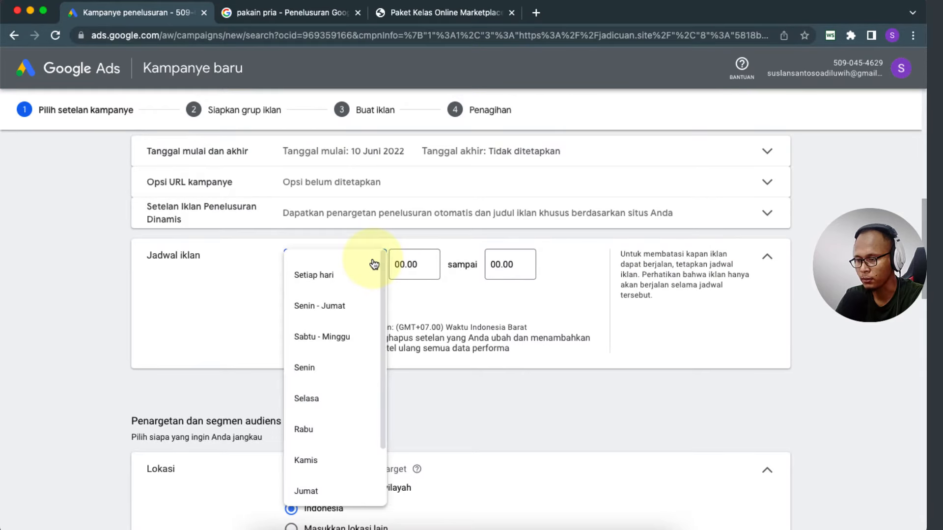
{"action": "left_click", "coordinate": [323, 309]}
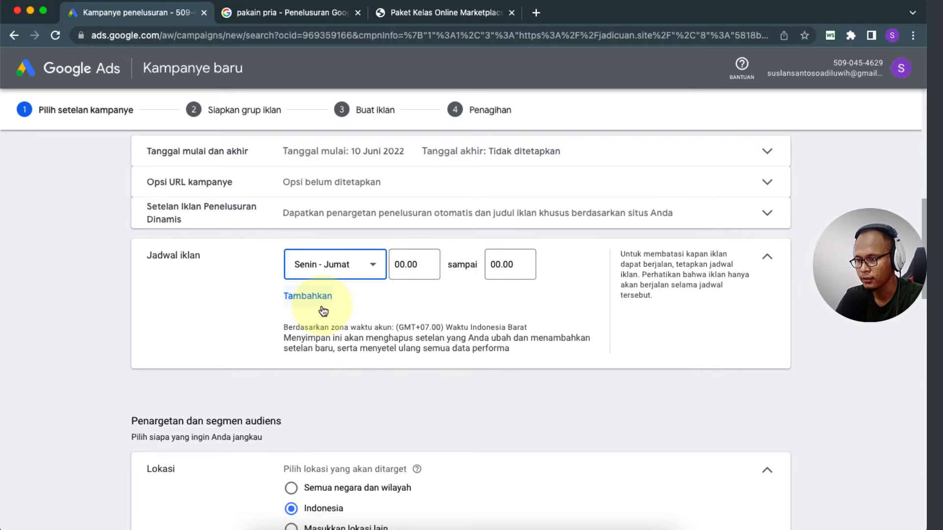
{"action": "left_click", "coordinate": [409, 265]}
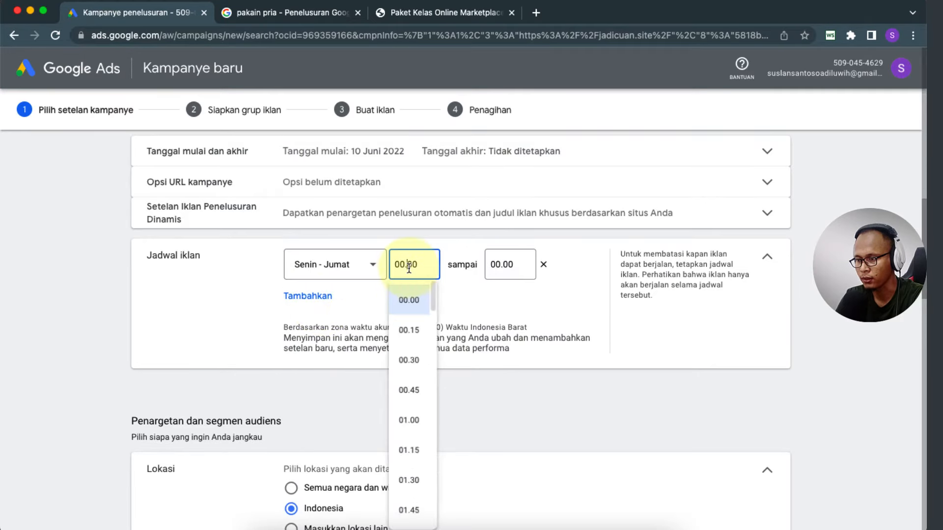
{"action": "left_click", "coordinate": [511, 265]}
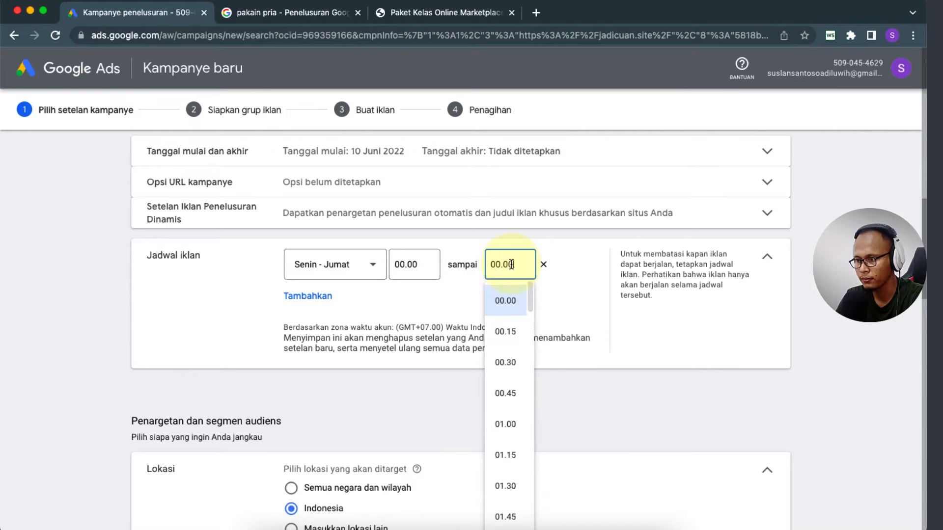
{"action": "left_click", "coordinate": [414, 268]}
{"action": "scroll", "coordinate": [412, 378], "scroll_direction": "down", "scroll_amount": 4}
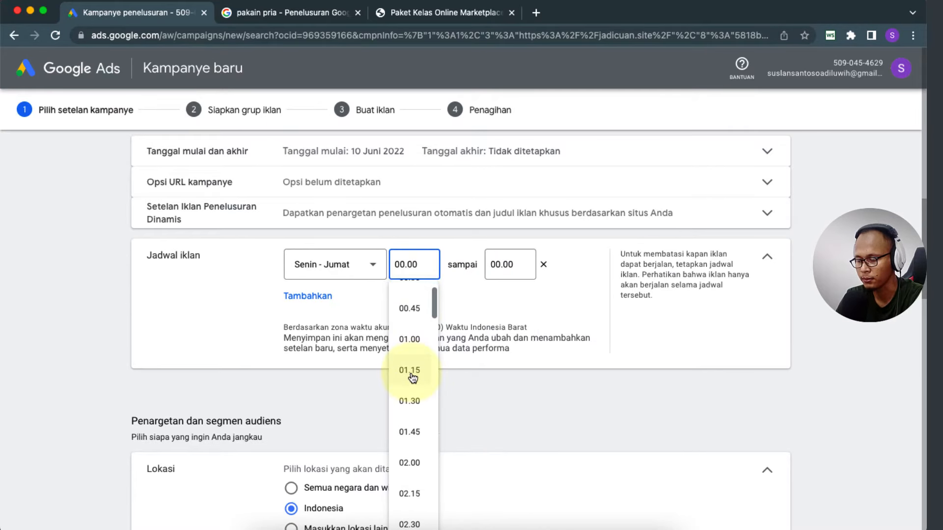
{"action": "scroll", "coordinate": [412, 377], "scroll_direction": "down", "scroll_amount": 7}
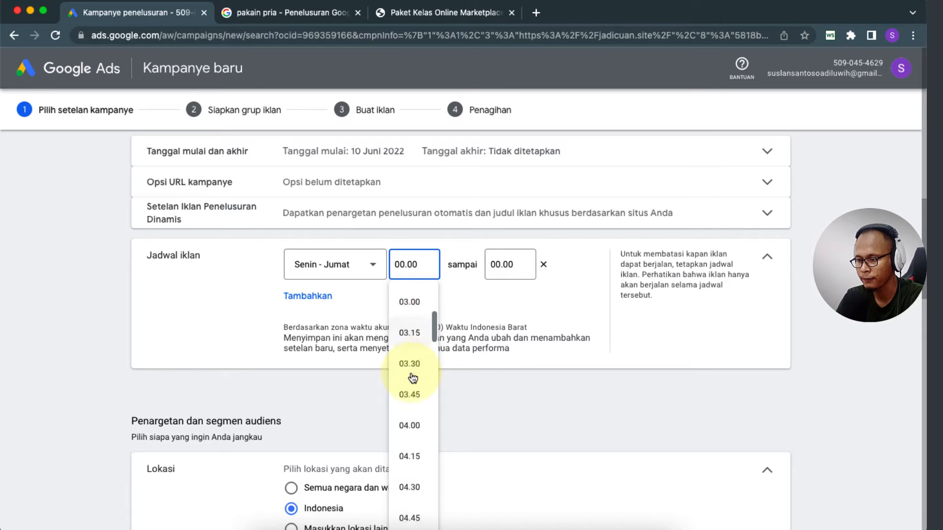
{"action": "scroll", "coordinate": [411, 377], "scroll_direction": "down", "scroll_amount": 2}
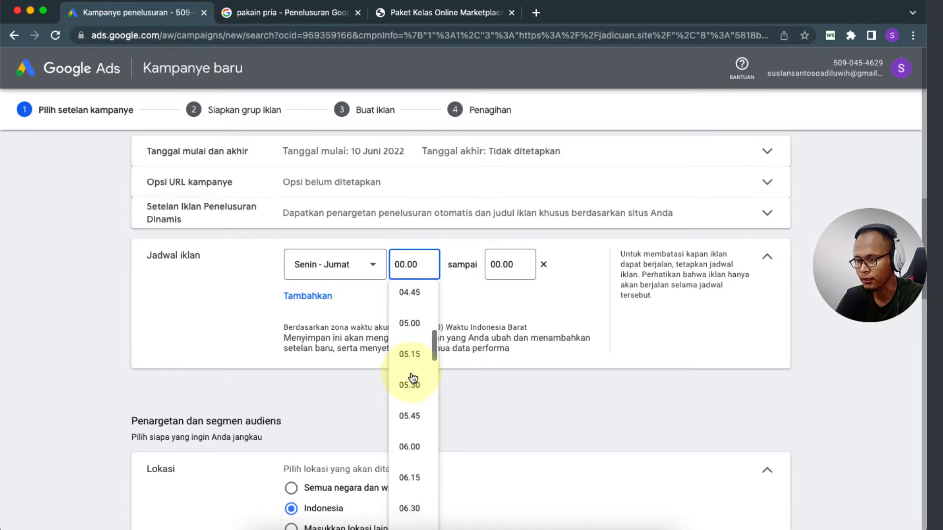
{"action": "scroll", "coordinate": [410, 378], "scroll_direction": "up", "scroll_amount": 1}
{"action": "left_click", "coordinate": [410, 359]}
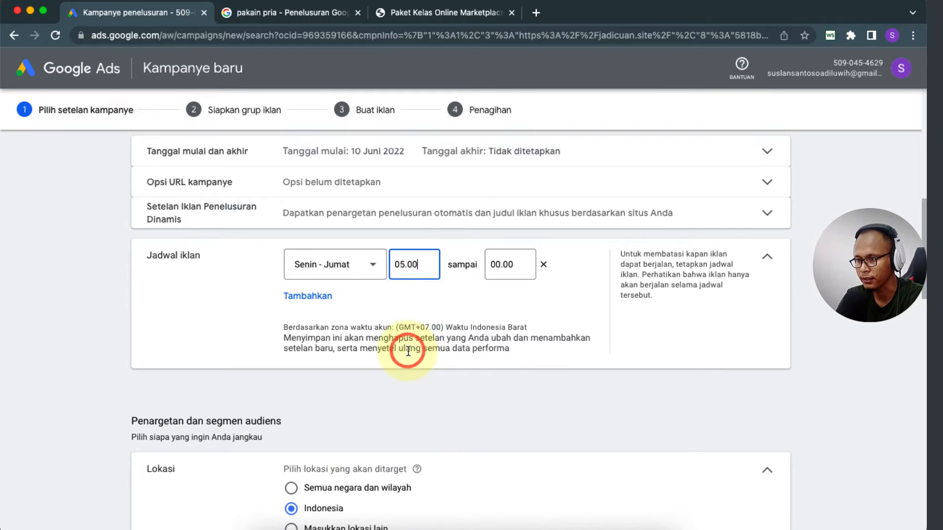
Step: Set that schedule row's end time to 20.00
{"action": "left_click", "coordinate": [503, 266]}
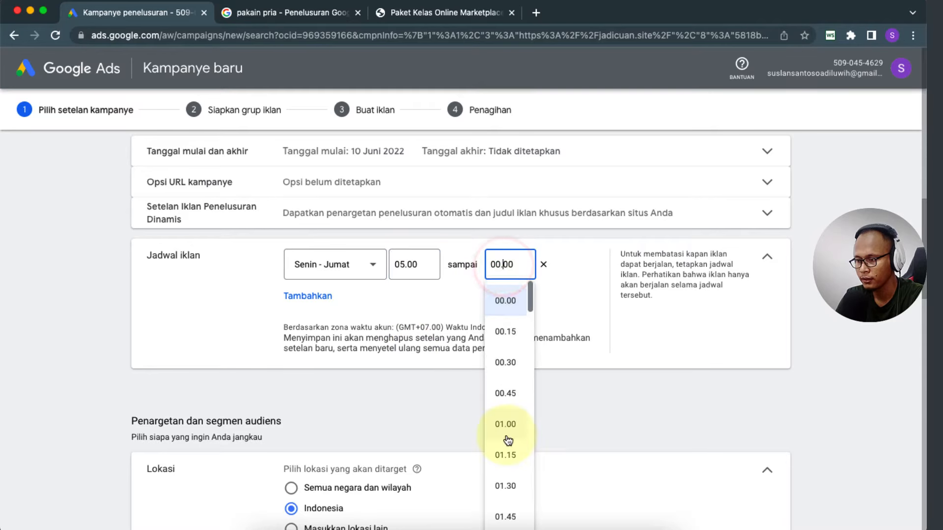
{"action": "scroll", "coordinate": [508, 438], "scroll_direction": "down", "scroll_amount": 10}
{"action": "scroll", "coordinate": [508, 440], "scroll_direction": "down", "scroll_amount": 11}
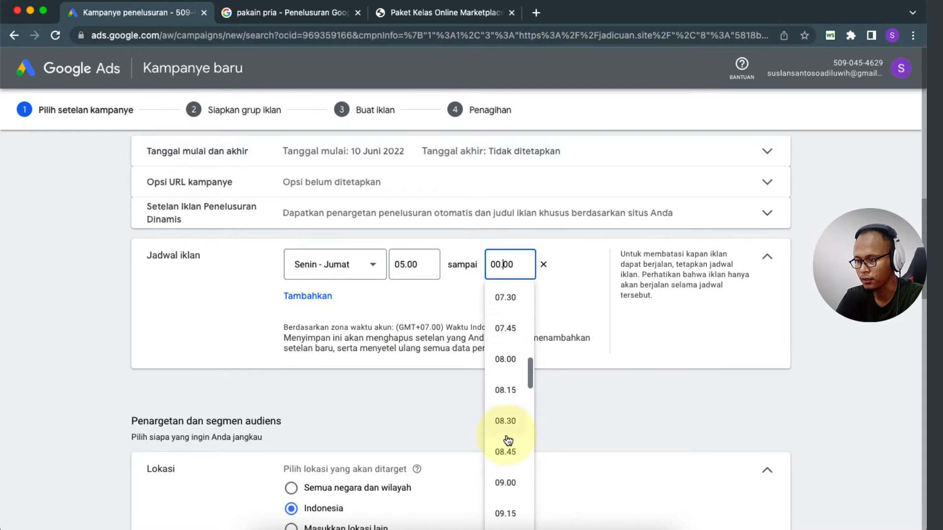
{"action": "scroll", "coordinate": [508, 440], "scroll_direction": "down", "scroll_amount": 3}
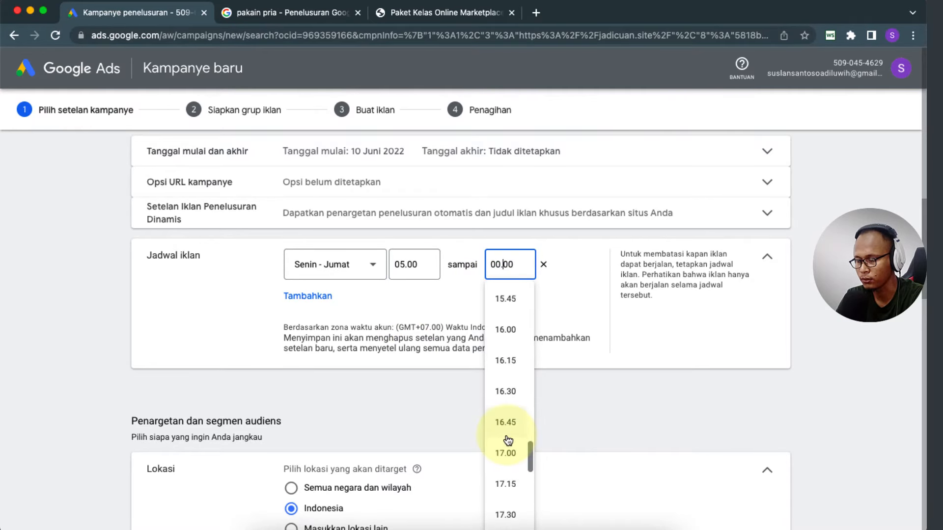
{"action": "scroll", "coordinate": [505, 432], "scroll_direction": "down", "scroll_amount": 2}
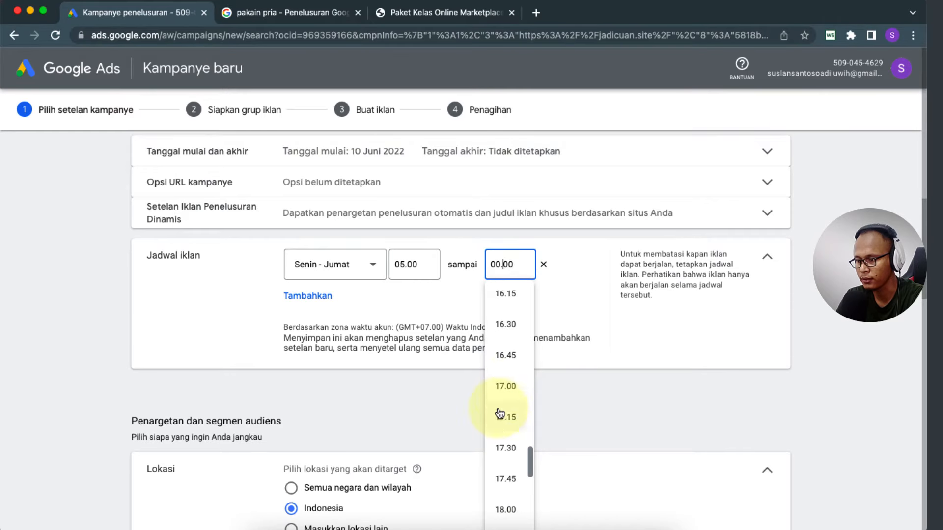
{"action": "scroll", "coordinate": [499, 414], "scroll_direction": "down", "scroll_amount": 4}
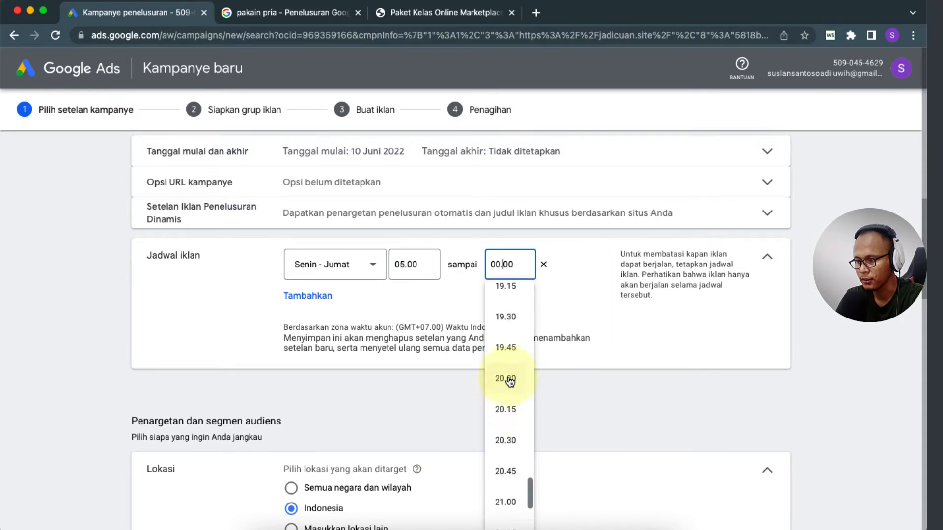
{"action": "left_click", "coordinate": [508, 380]}
{"action": "left_click", "coordinate": [223, 310]}
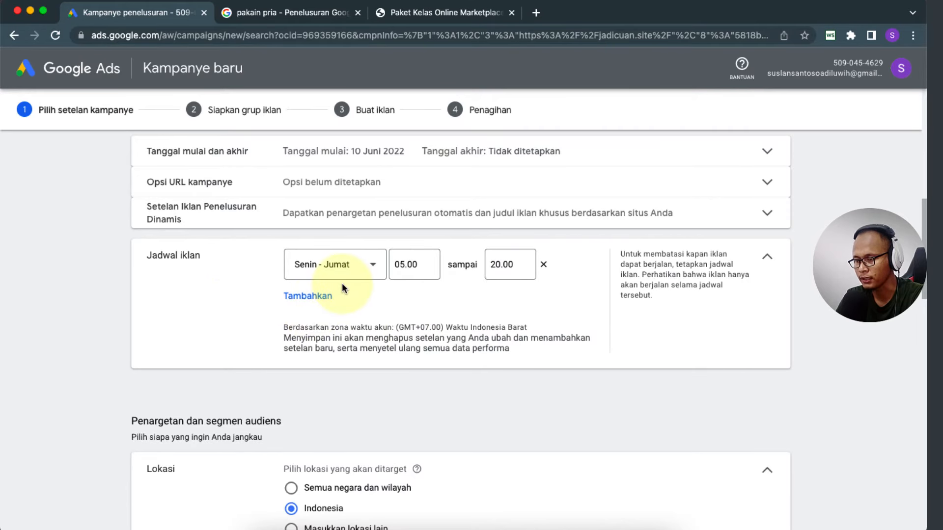
Step: Add a Sabtu row, then delete rows until only Setiap hari 00.00–00.00 remains
{"action": "left_click", "coordinate": [317, 297]}
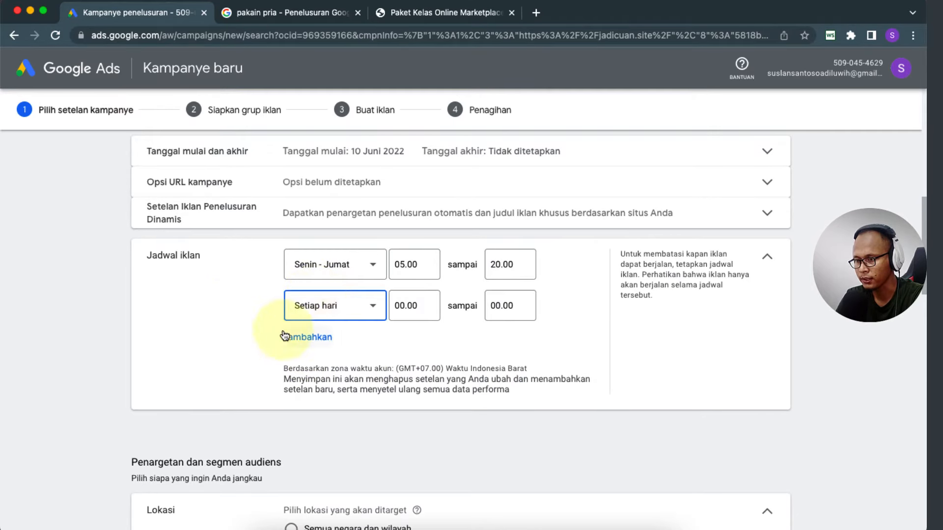
{"action": "left_click", "coordinate": [373, 306]}
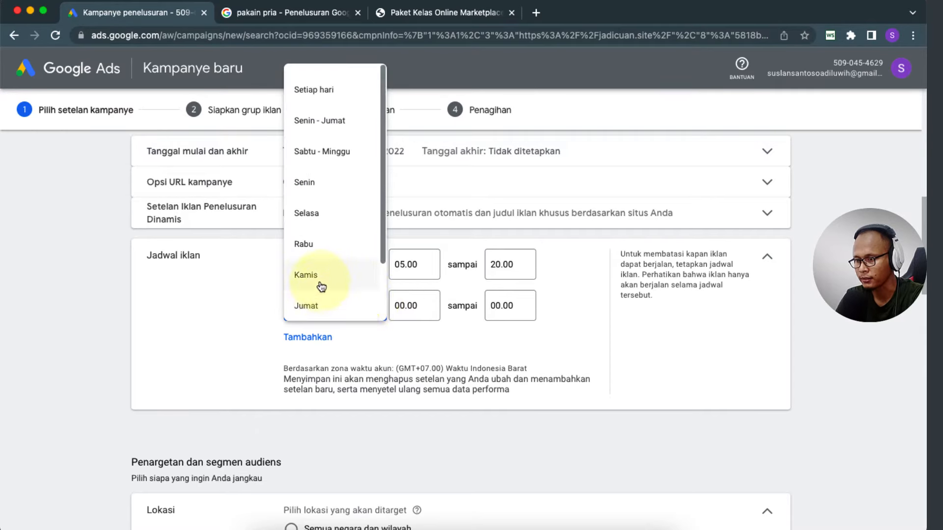
{"action": "scroll", "coordinate": [315, 275], "scroll_direction": "down", "scroll_amount": 2}
{"action": "scroll", "coordinate": [316, 280], "scroll_direction": "down", "scroll_amount": 1}
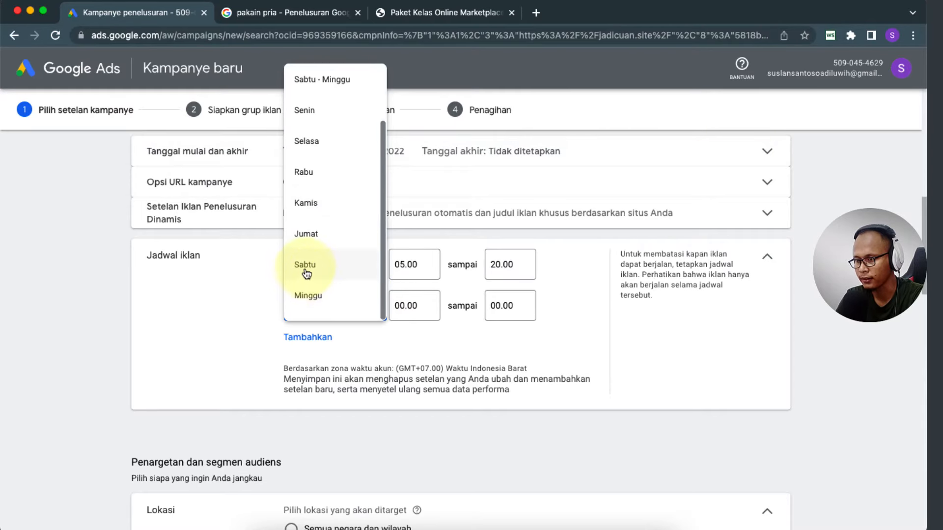
{"action": "left_click", "coordinate": [308, 275]}
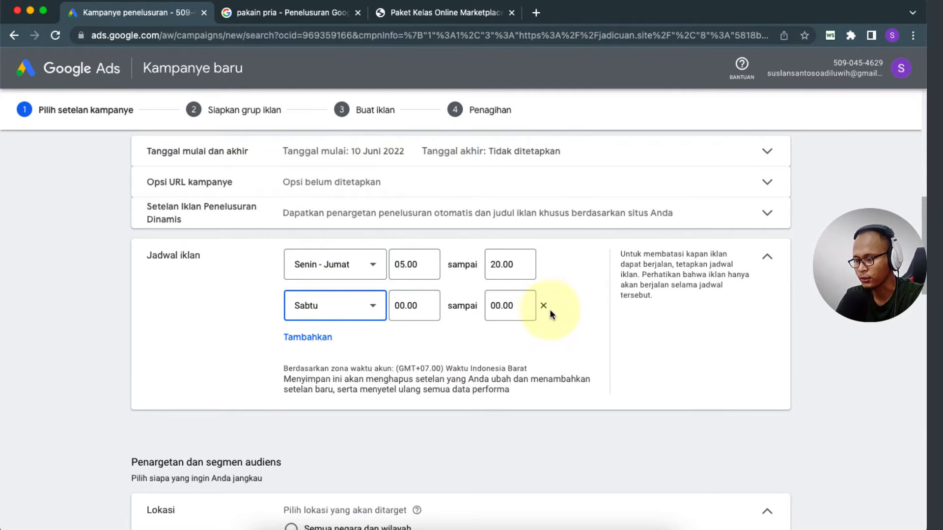
{"action": "left_click", "coordinate": [543, 306]}
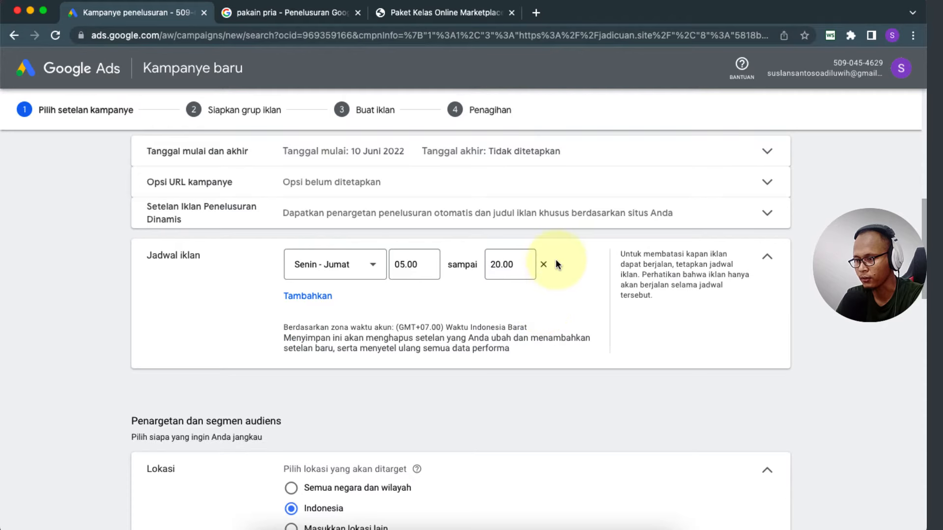
{"action": "left_click", "coordinate": [543, 264]}
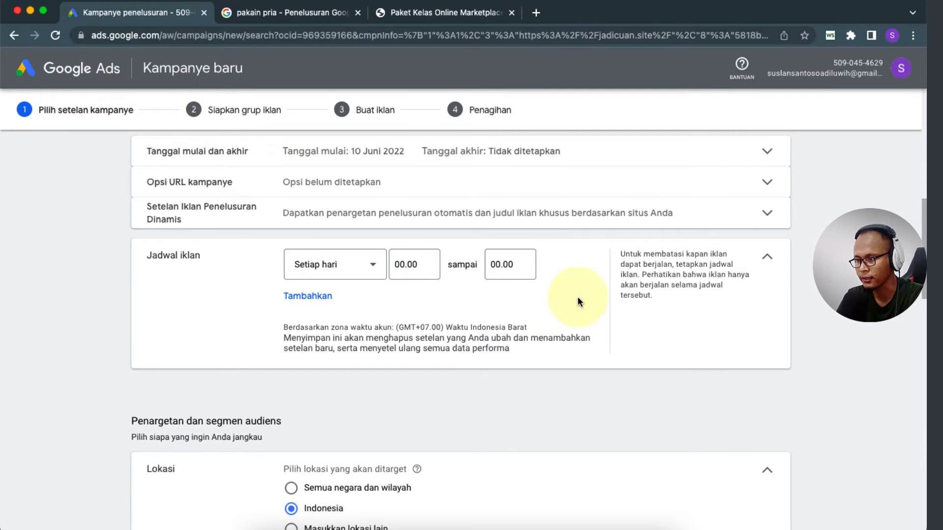
Step: Switch location targeting from Indonesia to Masukkan lokasi lain
{"action": "scroll", "coordinate": [134, 323], "scroll_direction": "down", "scroll_amount": 1}
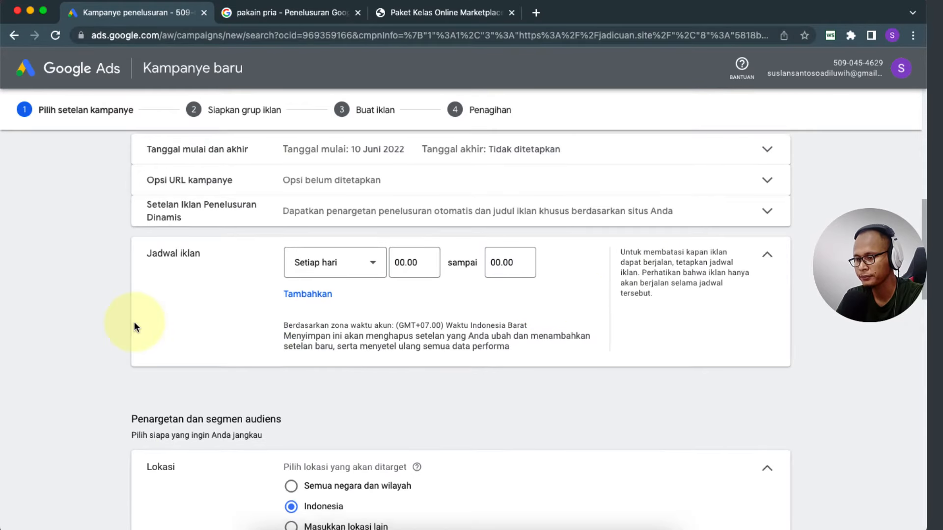
{"action": "scroll", "coordinate": [134, 322], "scroll_direction": "down", "scroll_amount": 2}
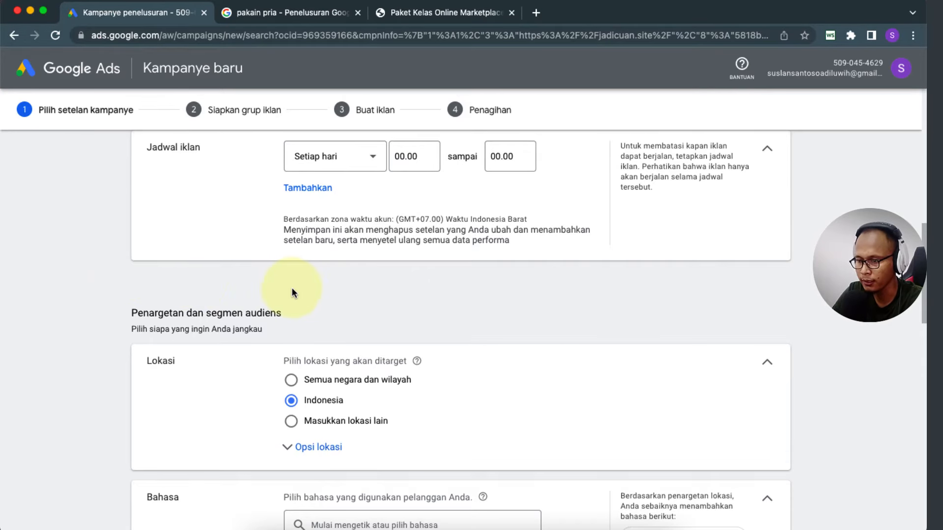
{"action": "scroll", "coordinate": [293, 290], "scroll_direction": "down", "scroll_amount": 2}
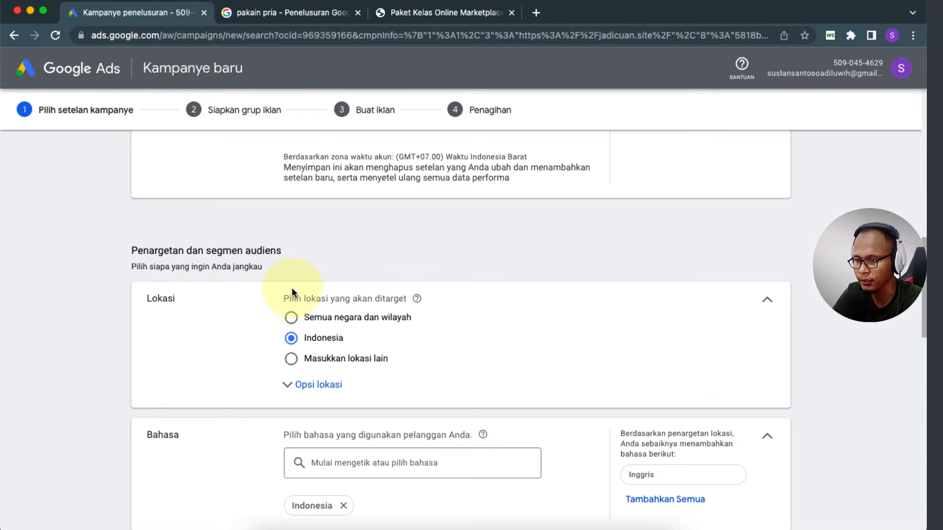
{"action": "scroll", "coordinate": [319, 254], "scroll_direction": "down", "scroll_amount": 2}
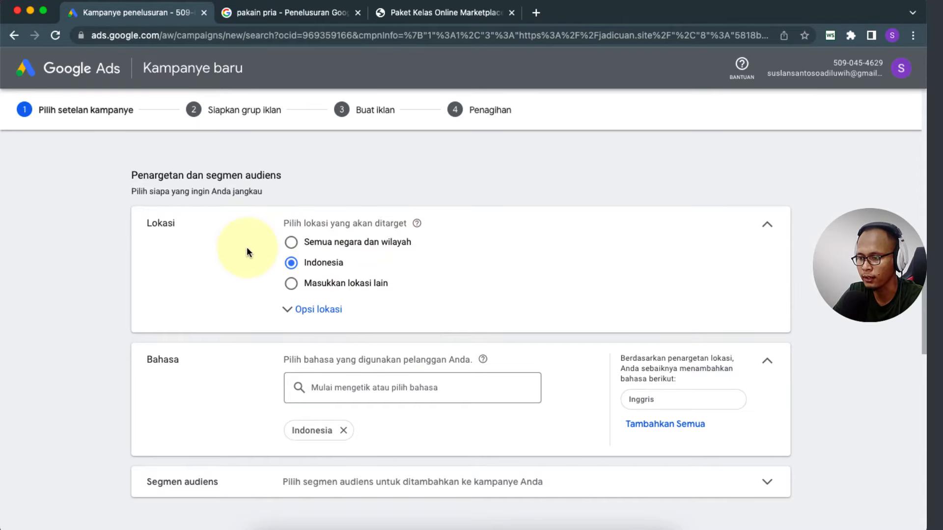
{"action": "scroll", "coordinate": [246, 252], "scroll_direction": "down", "scroll_amount": 3}
{"action": "left_click", "coordinate": [289, 238]}
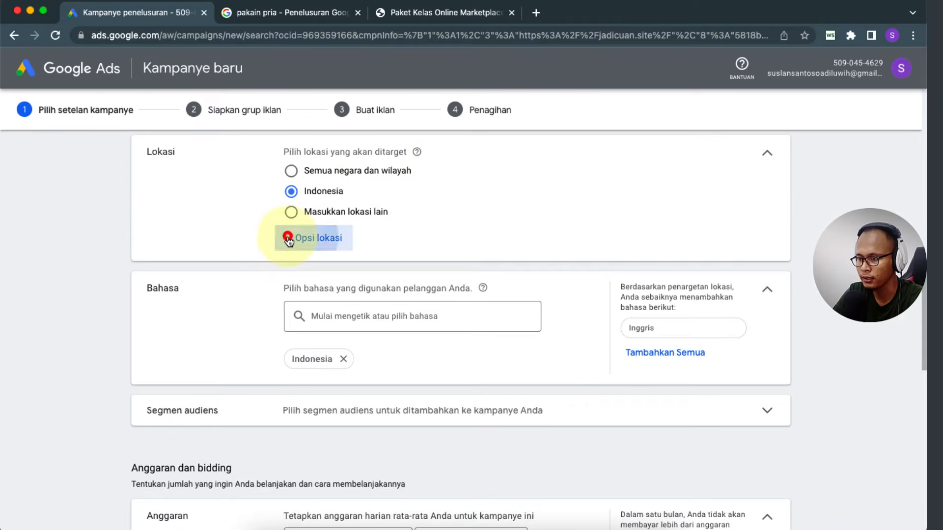
{"action": "left_click", "coordinate": [291, 212]}
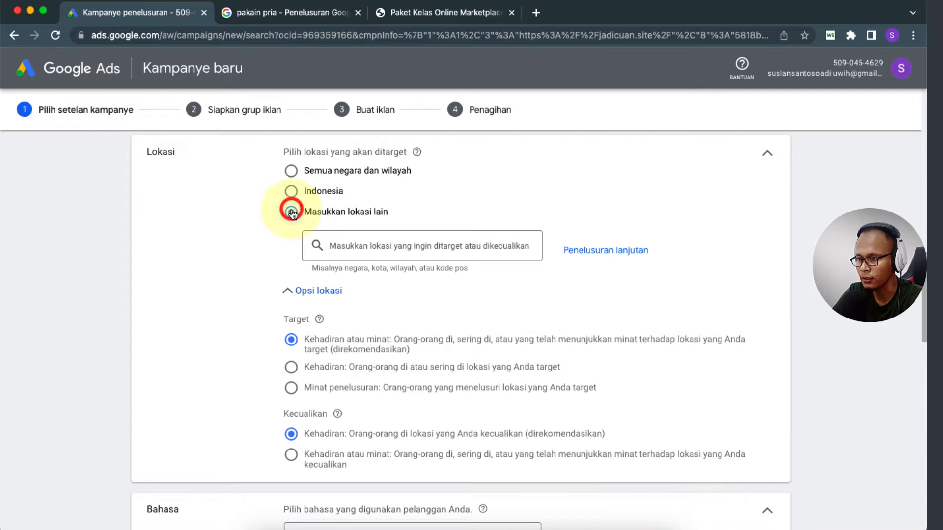
Step: Add Jakarta Timur and Bogor as target locations
{"action": "left_click", "coordinate": [404, 246]}
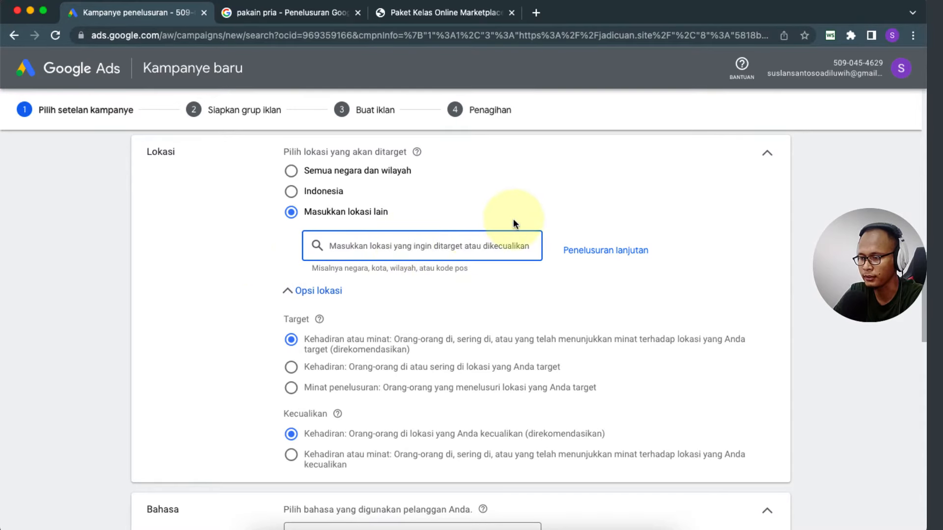
{"action": "type", "text": "jaka"}
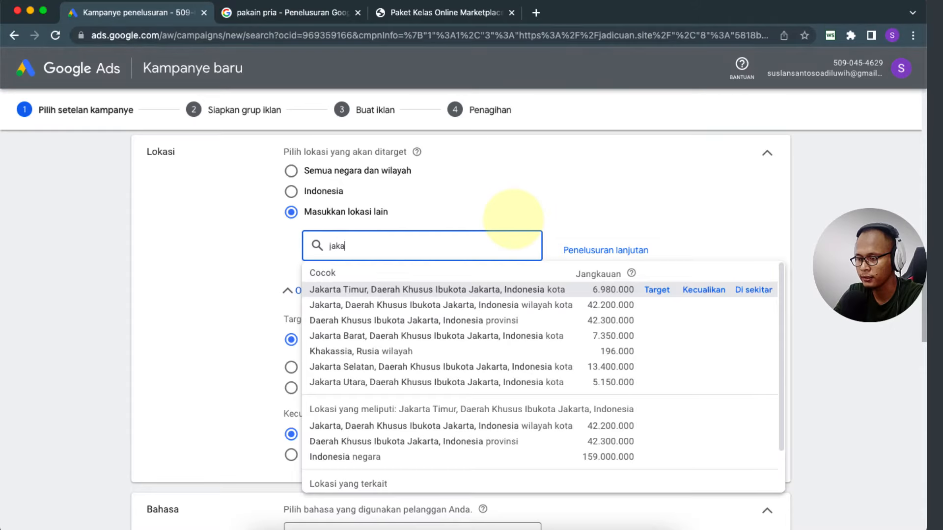
{"action": "type", "text": "rta"}
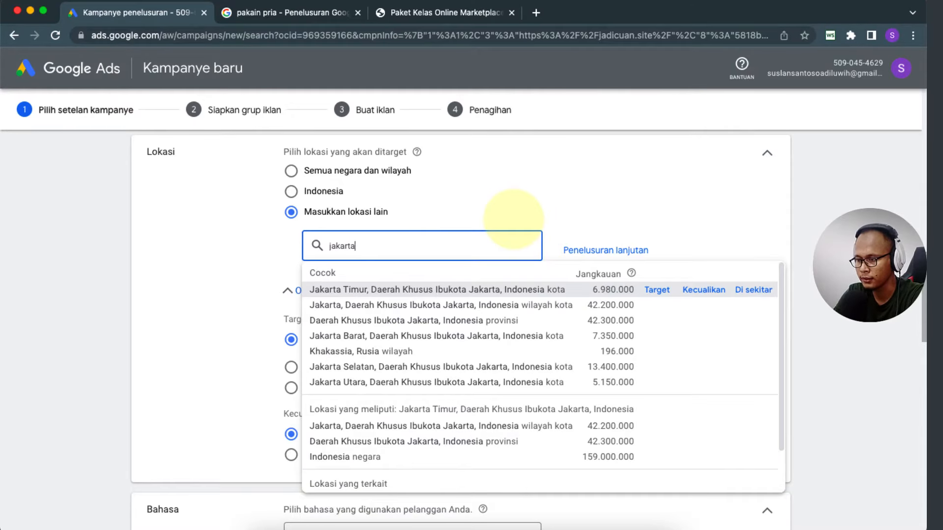
{"action": "left_click", "coordinate": [657, 291]}
{"action": "left_click", "coordinate": [392, 299]}
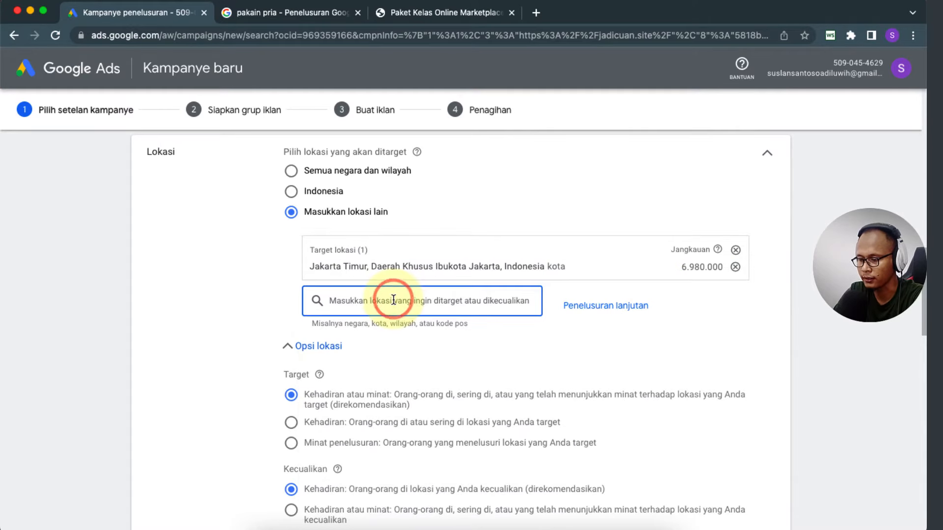
{"action": "type", "text": "sur"}
{"action": "key", "text": "BackSpace"}
{"action": "key", "text": "BackSpace"}
{"action": "key", "text": "BackSpace"}
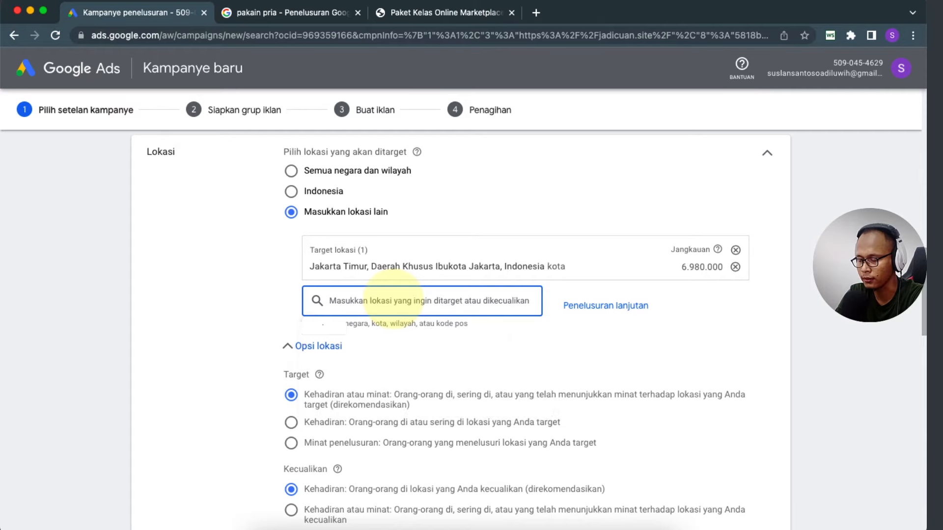
{"action": "type", "text": "bogor"}
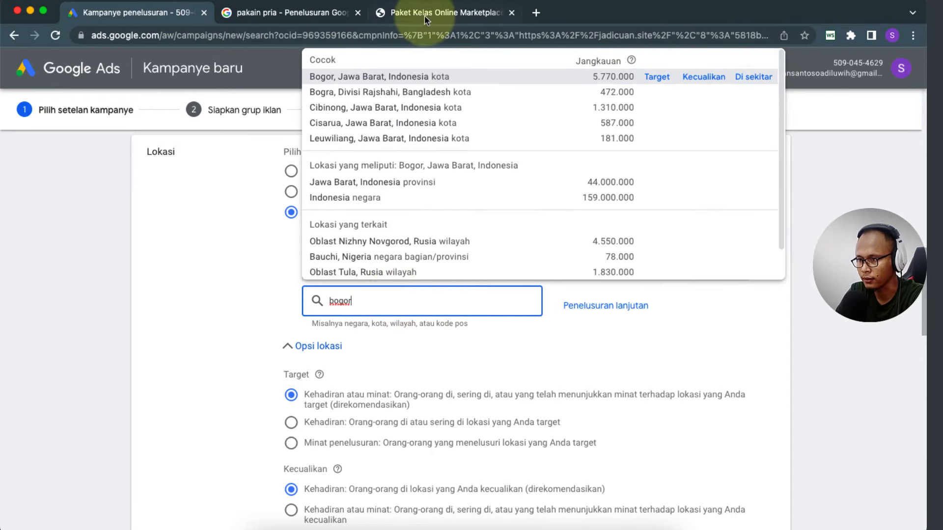
{"action": "left_click", "coordinate": [657, 77]}
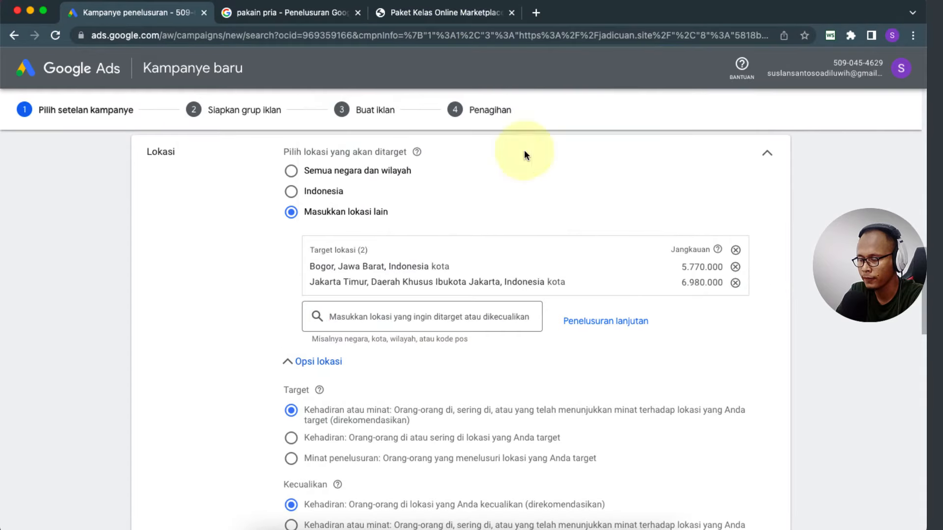
Step: Exclude Kota Bekasi, then clear both the target and excluded location lists
{"action": "left_click", "coordinate": [392, 318]}
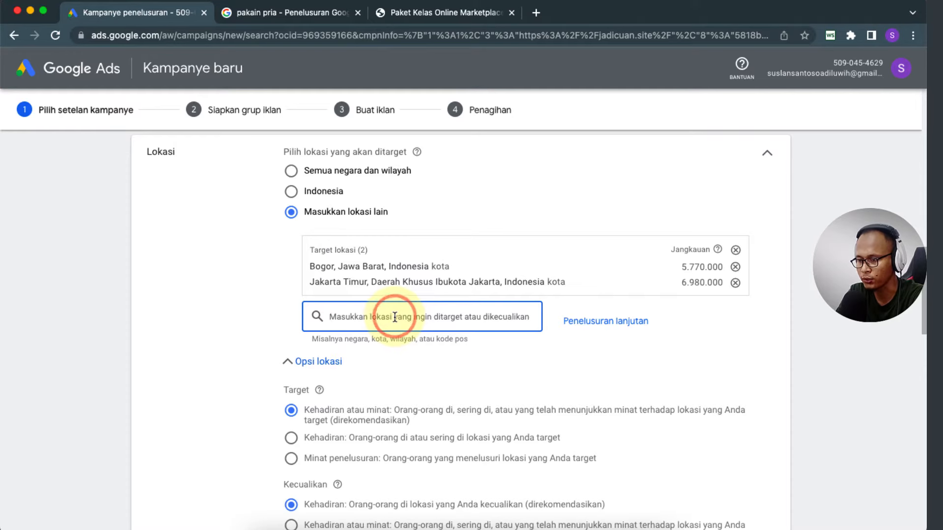
{"action": "type", "text": "bekasi"}
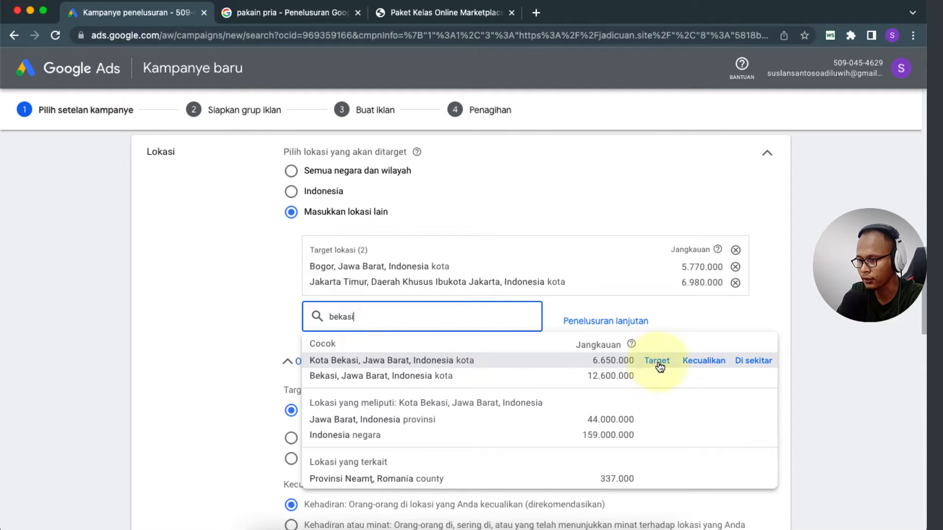
{"action": "left_click", "coordinate": [683, 366]}
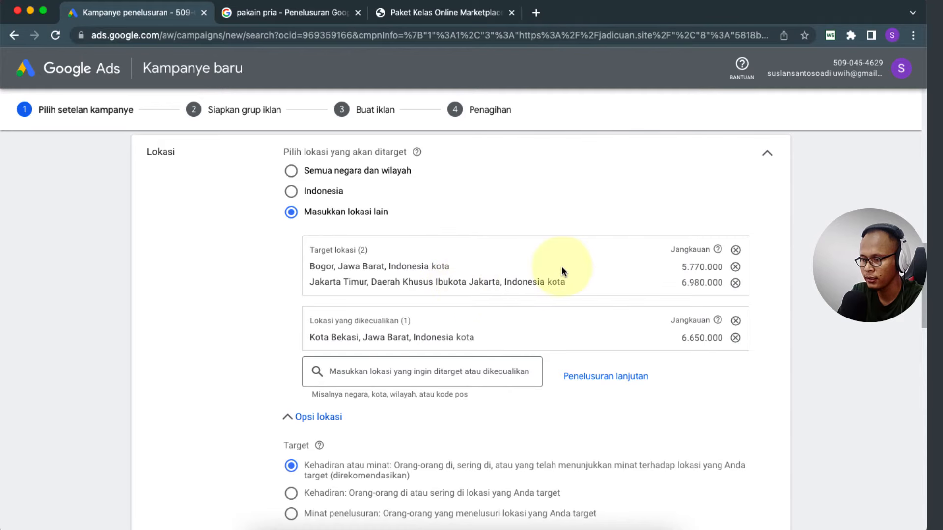
{"action": "left_click", "coordinate": [736, 249]}
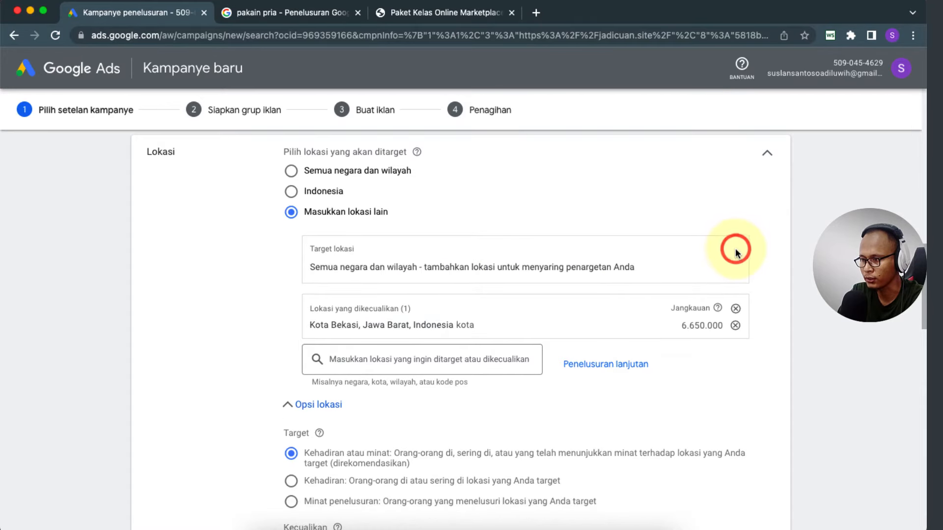
{"action": "left_click", "coordinate": [736, 309]}
Step: Target Indonesia as the campaign location and exclude Jakarta
{"action": "left_click", "coordinate": [455, 246]}
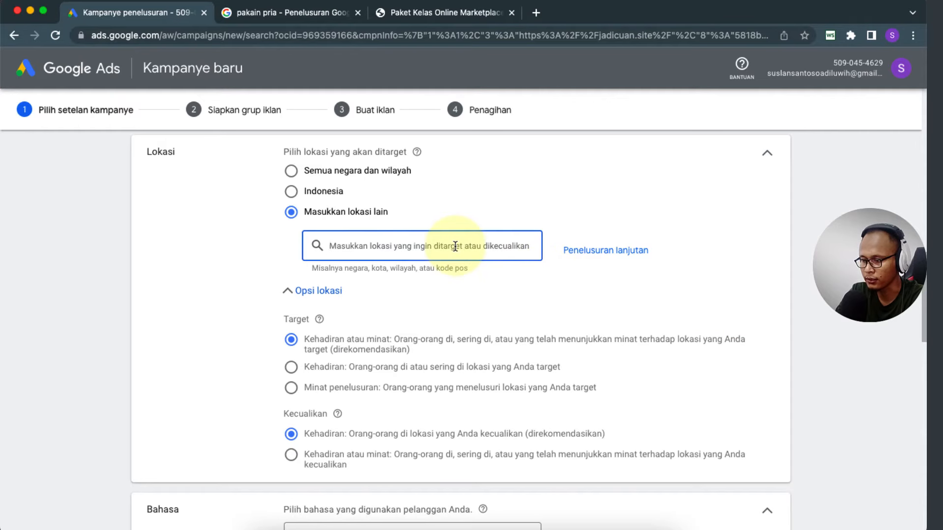
{"action": "type", "text": "indonesia"}
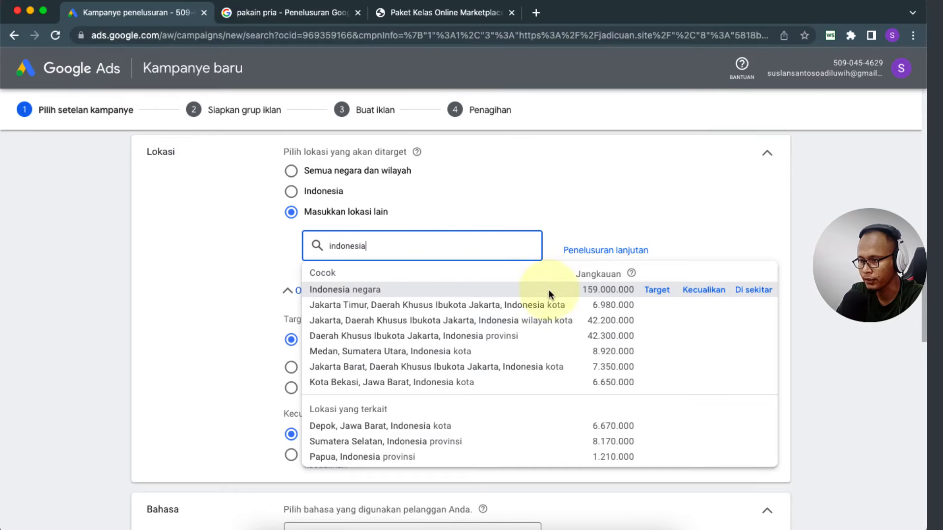
{"action": "left_click", "coordinate": [657, 290]}
{"action": "left_click", "coordinate": [412, 299]}
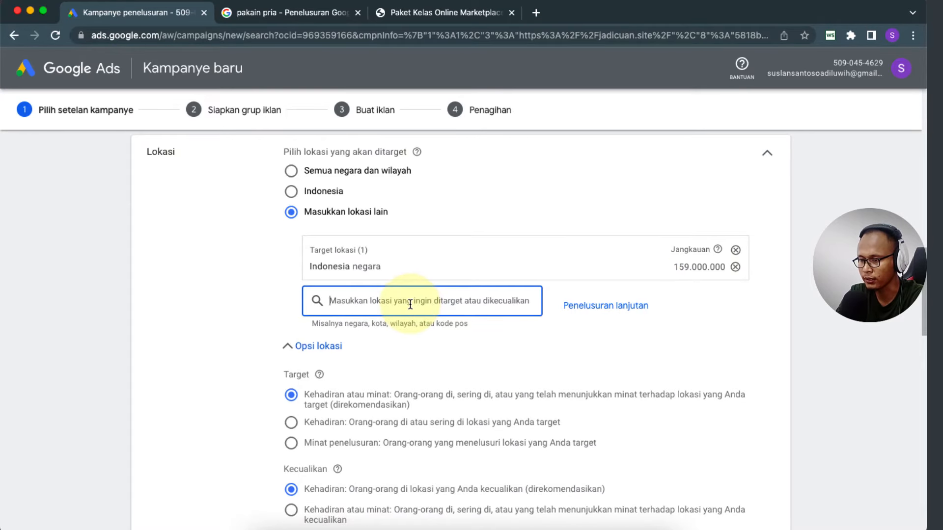
{"action": "type", "text": "jakarta"}
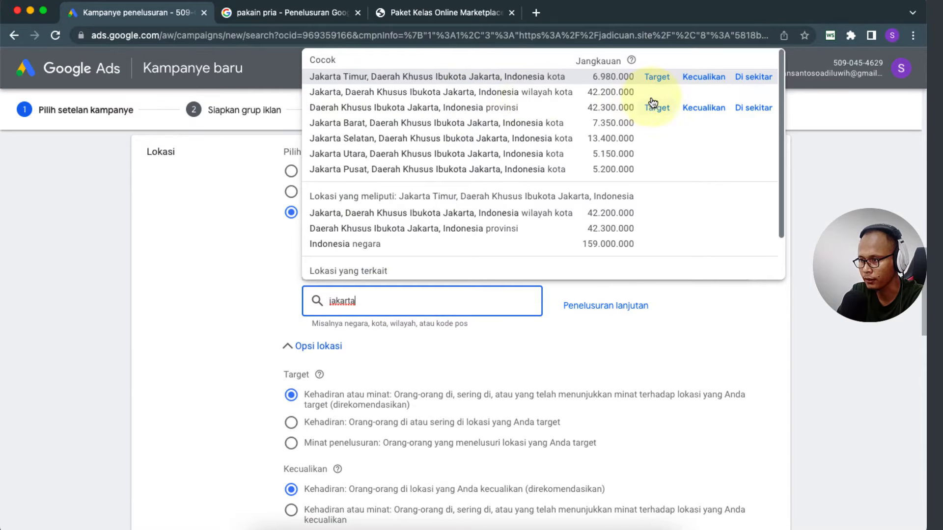
{"action": "left_click", "coordinate": [703, 92]}
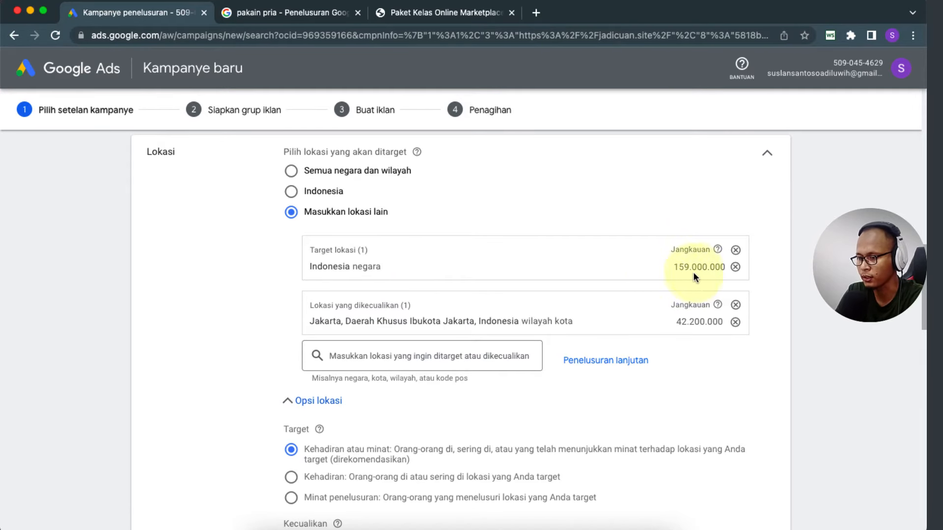
Step: In location options, target only people in or regularly in the targeted locations (Kehadiran)
{"action": "scroll", "coordinate": [260, 327], "scroll_direction": "down", "scroll_amount": 4}
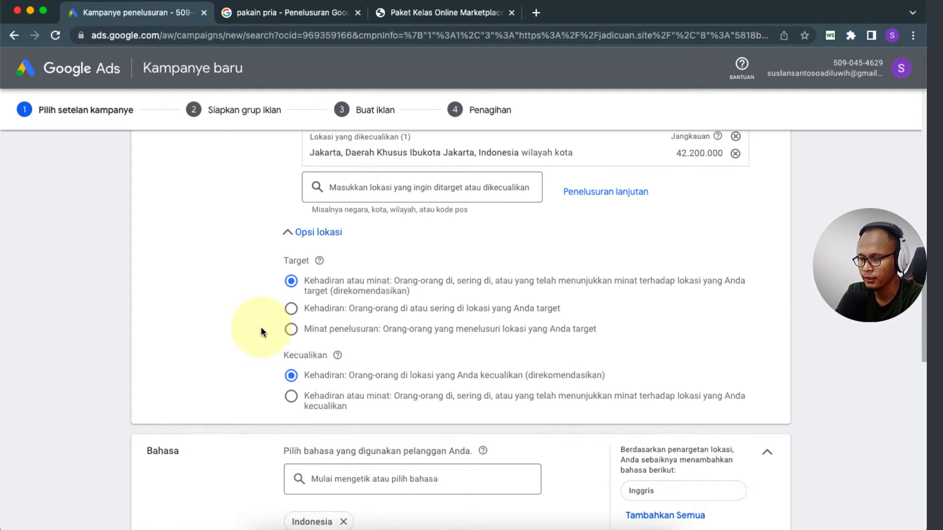
{"action": "left_click", "coordinate": [287, 234]}
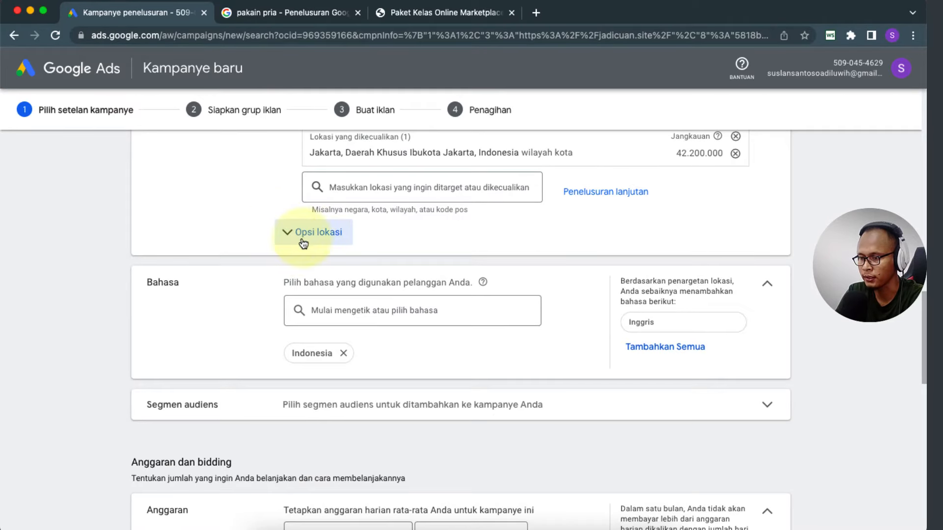
{"action": "left_click", "coordinate": [290, 233]}
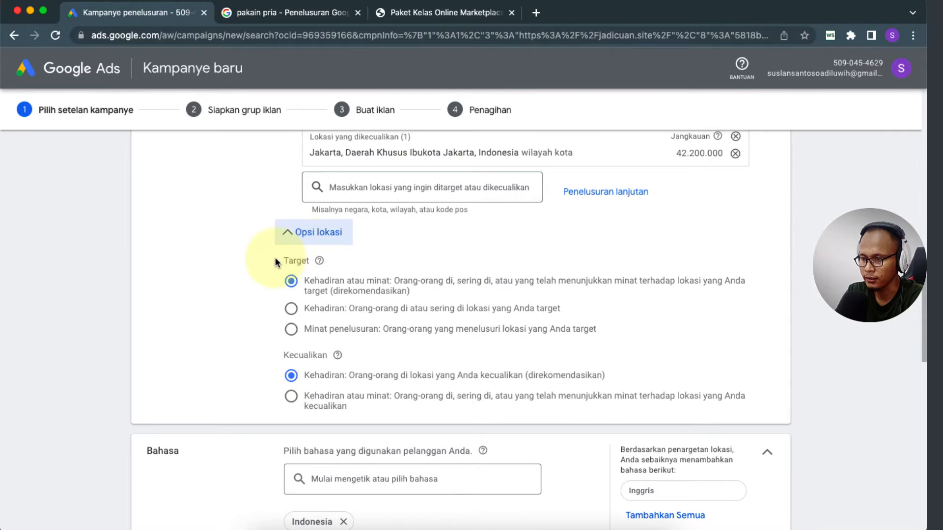
{"action": "left_click", "coordinate": [291, 307]}
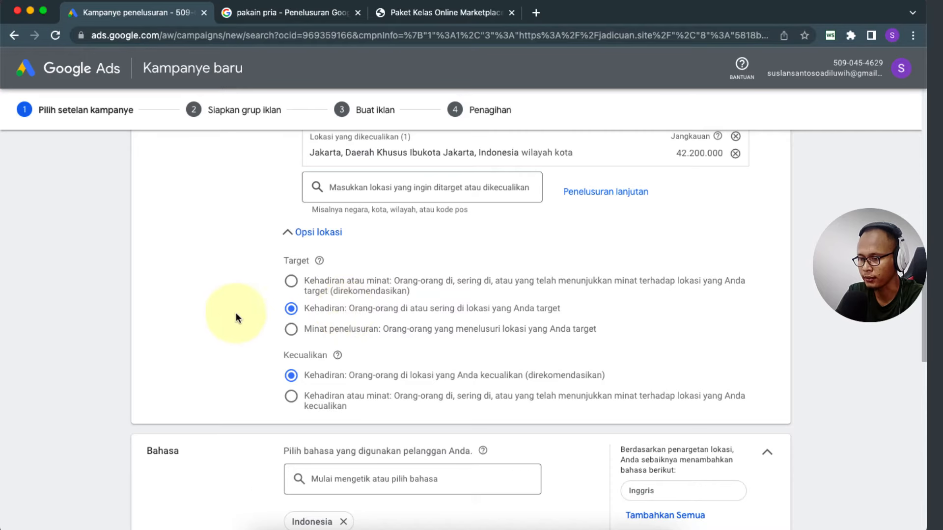
{"action": "scroll", "coordinate": [231, 319], "scroll_direction": "down", "scroll_amount": 3}
Step: Add Inggris alongside Indonesia as a campaign language
{"action": "scroll", "coordinate": [231, 319], "scroll_direction": "down", "scroll_amount": 2}
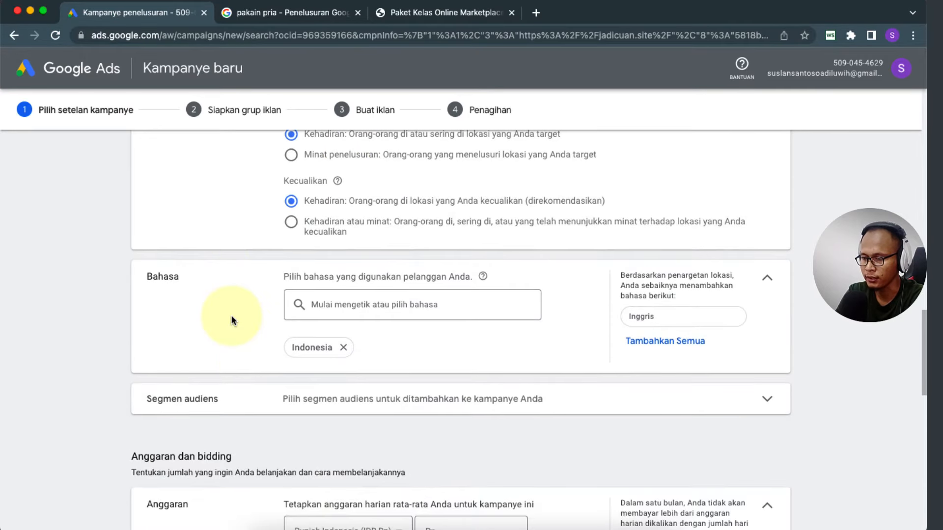
{"action": "scroll", "coordinate": [210, 322], "scroll_direction": "down", "scroll_amount": 1}
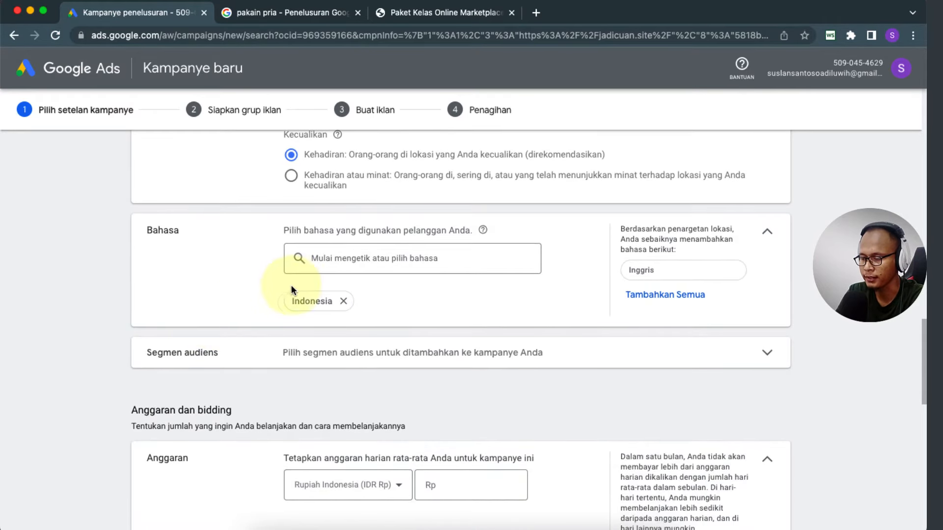
{"action": "left_click", "coordinate": [354, 260]}
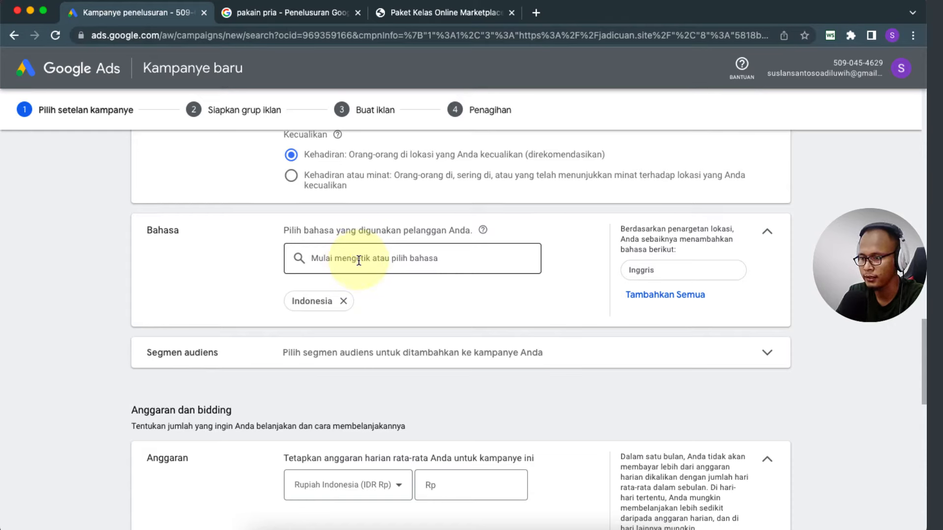
{"action": "left_click", "coordinate": [359, 260]}
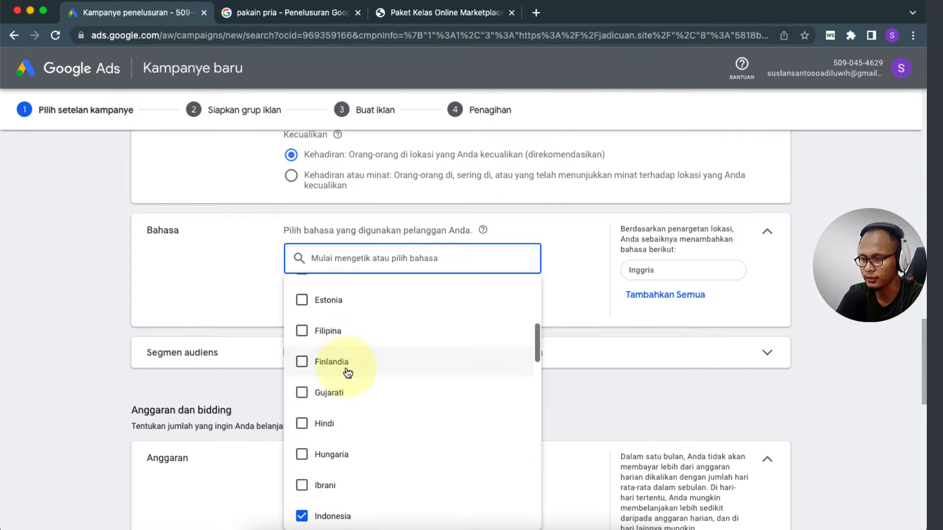
{"action": "scroll", "coordinate": [346, 374], "scroll_direction": "down", "scroll_amount": 5}
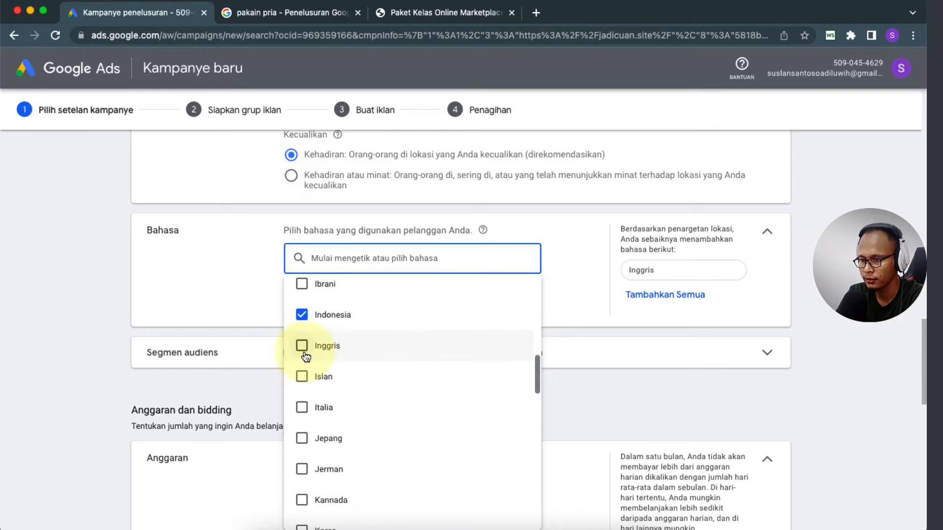
{"action": "left_click", "coordinate": [302, 347]}
{"action": "left_click", "coordinate": [252, 314]}
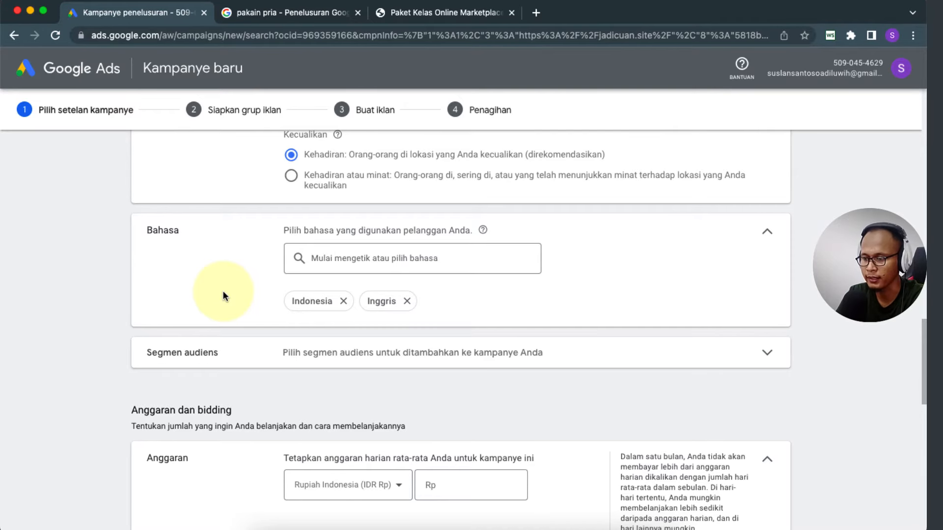
Step: Expand and collapse the Segmen audiens settings without changes
{"action": "scroll", "coordinate": [223, 296], "scroll_direction": "down", "scroll_amount": 2}
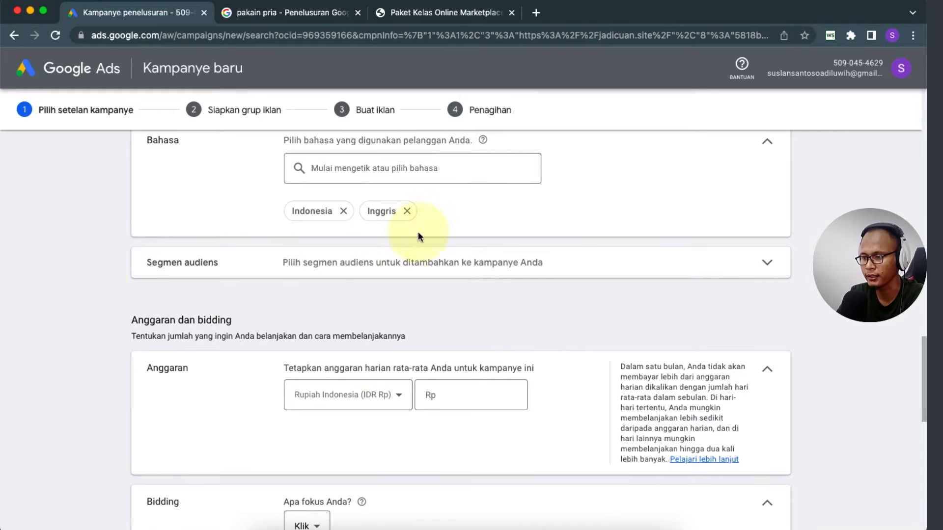
{"action": "left_click", "coordinate": [274, 263]}
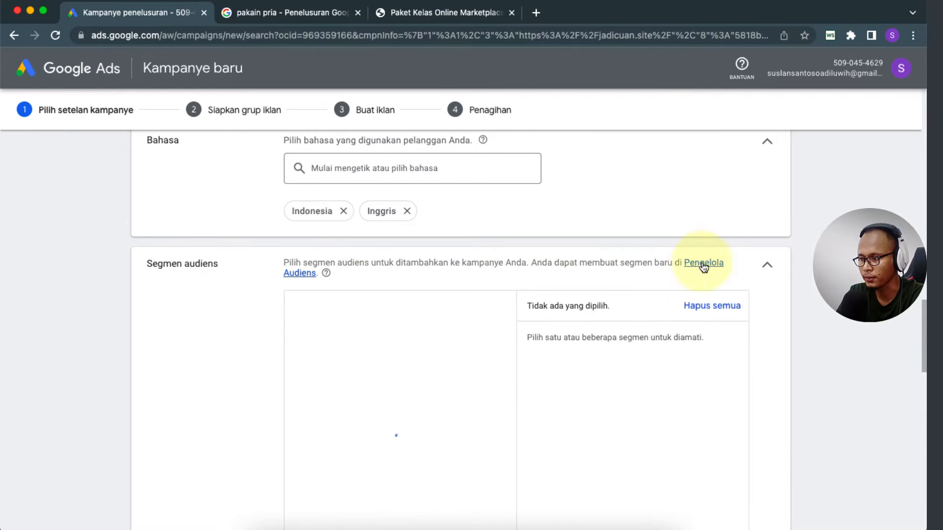
{"action": "left_click", "coordinate": [764, 265]}
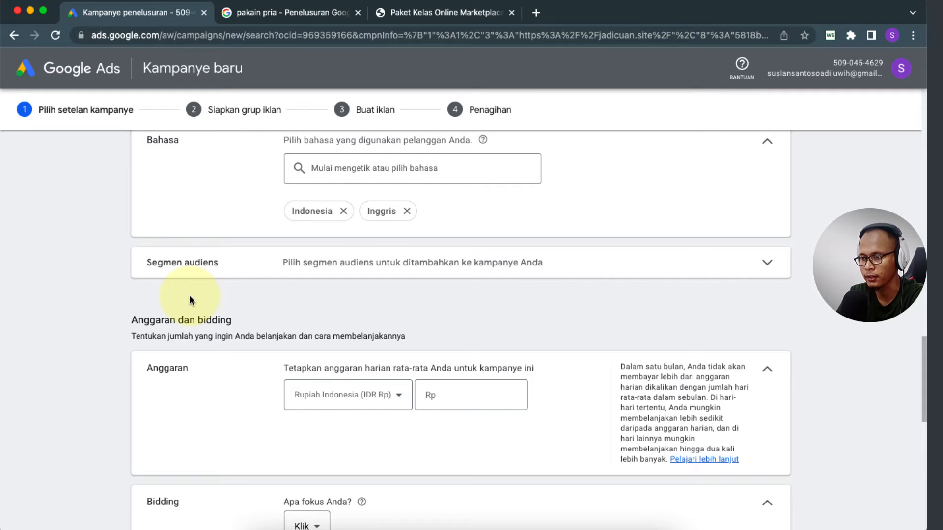
Step: Set the average daily budget to Rp 50.000
{"action": "scroll", "coordinate": [74, 293], "scroll_direction": "down", "scroll_amount": 2}
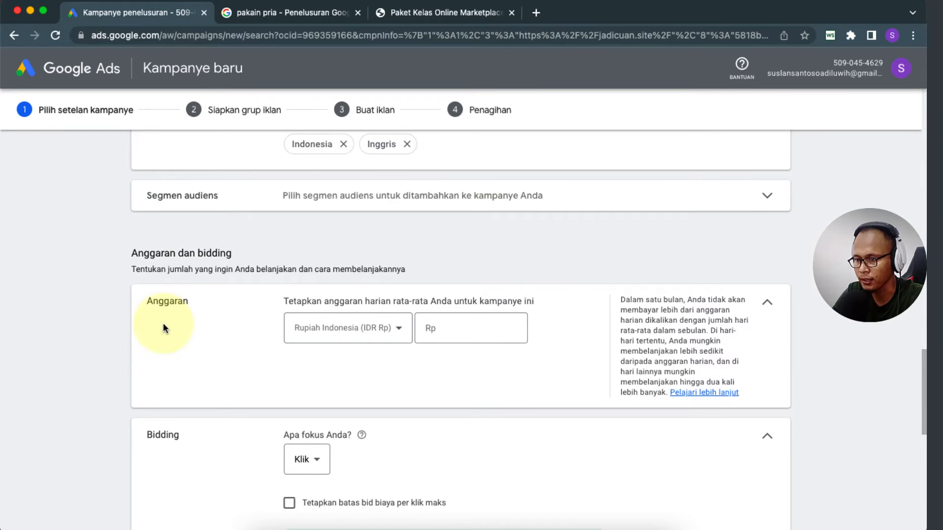
{"action": "scroll", "coordinate": [186, 351], "scroll_direction": "down", "scroll_amount": 1}
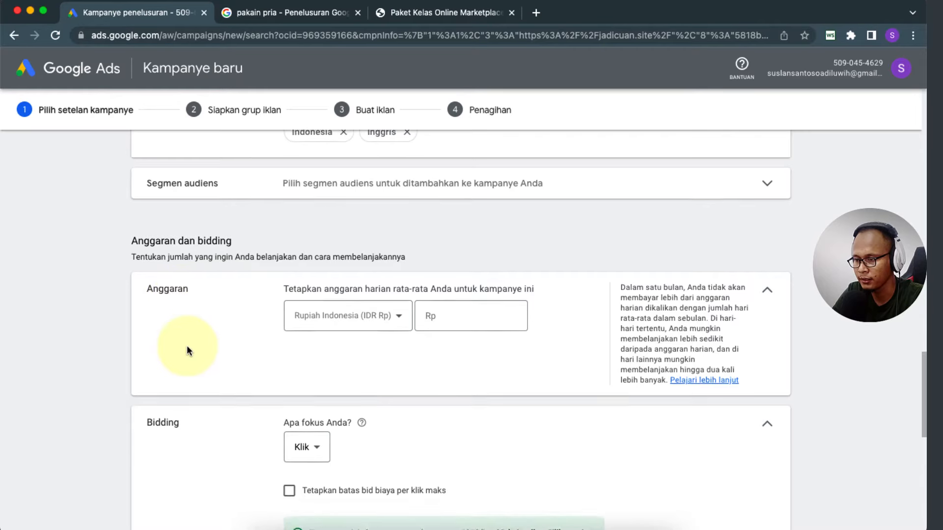
{"action": "scroll", "coordinate": [187, 350], "scroll_direction": "down", "scroll_amount": 1}
{"action": "left_click", "coordinate": [444, 276]}
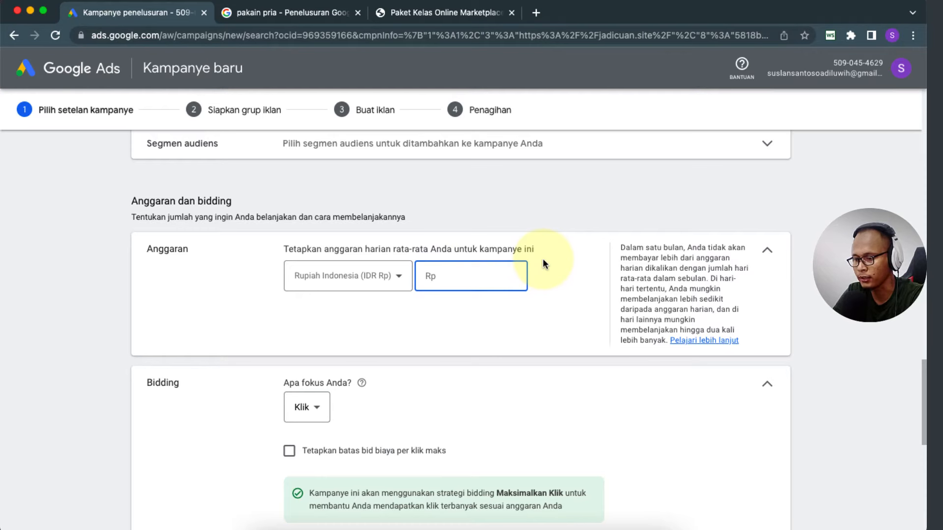
{"action": "type", "text": "50.000"}
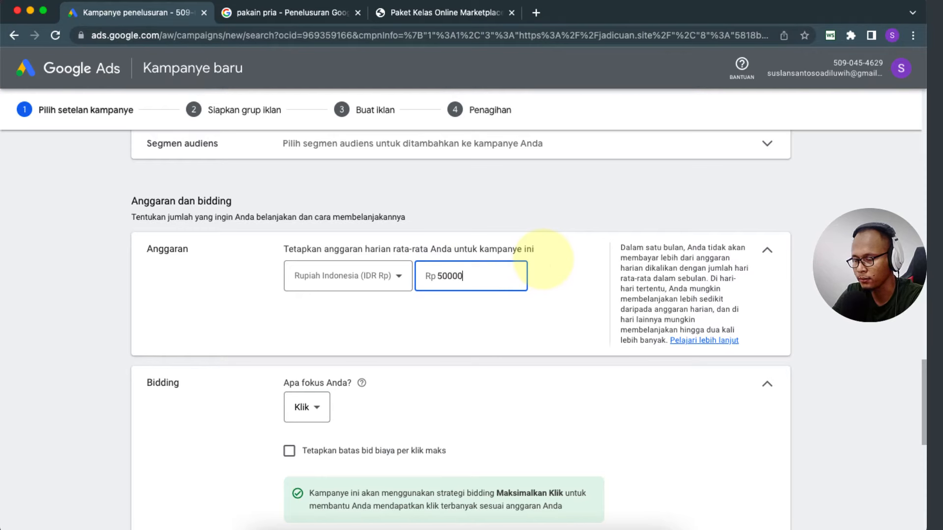
{"action": "left_click", "coordinate": [558, 307]}
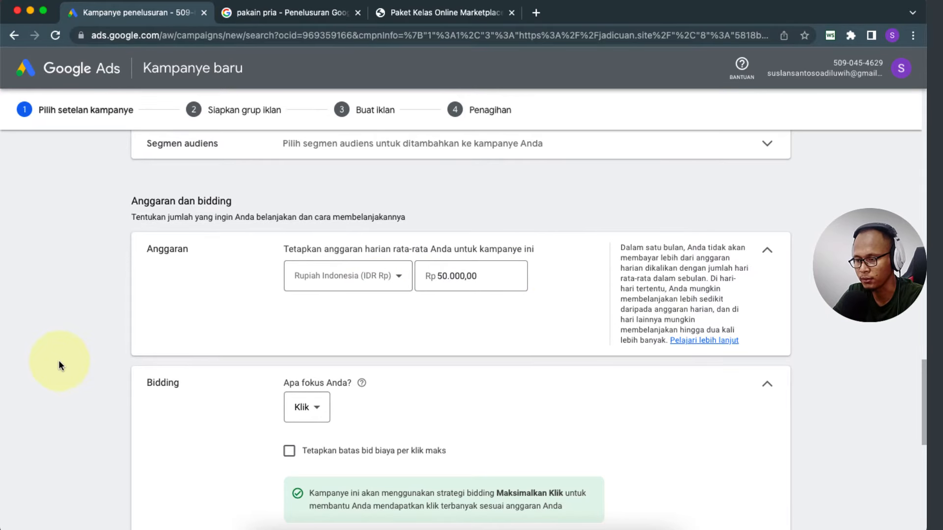
Step: Keep Rupiah Indonesia (IDR Rp) as the budget currency
{"action": "scroll", "coordinate": [58, 361], "scroll_direction": "down", "scroll_amount": 1}
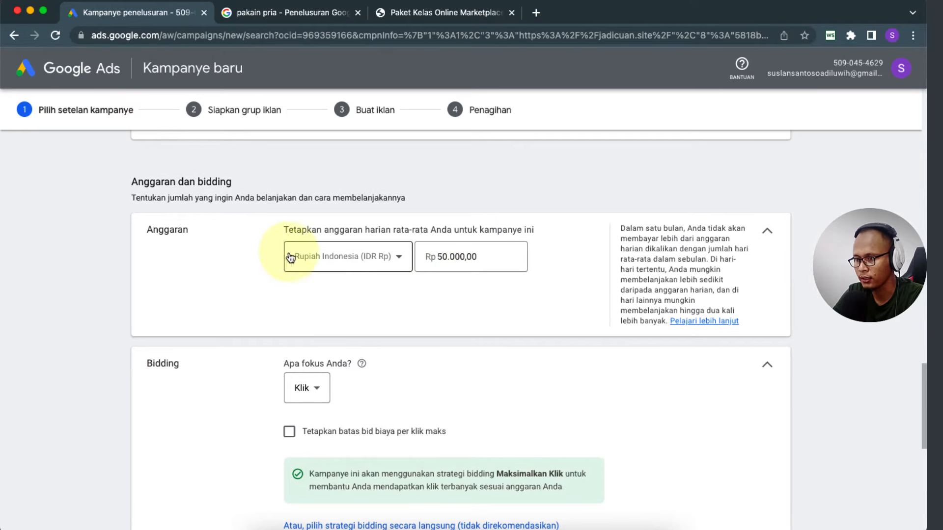
{"action": "left_click", "coordinate": [377, 258]}
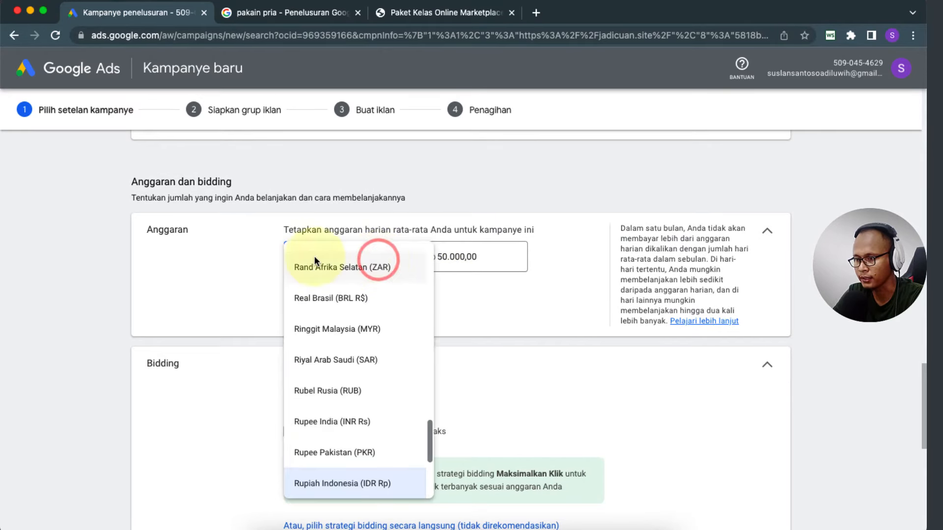
{"action": "left_click", "coordinate": [274, 257]}
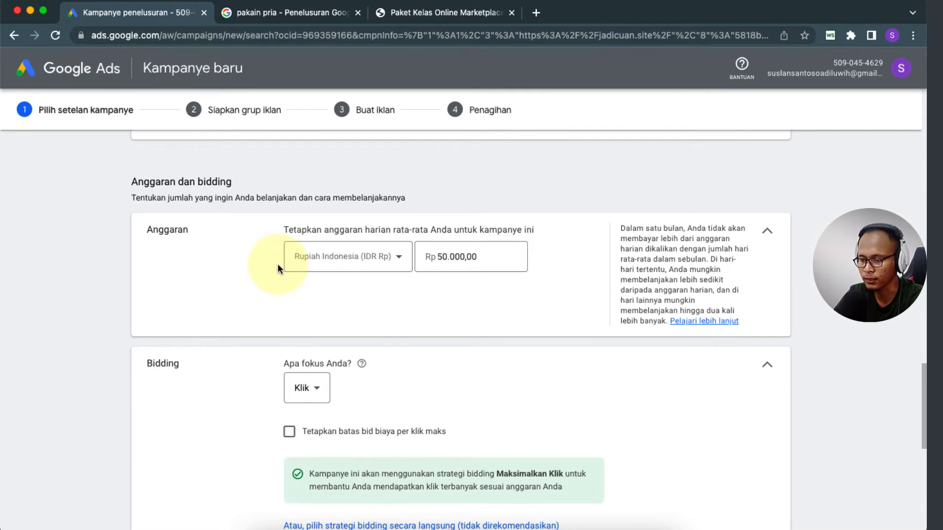
Step: Keep bidding focused on Klik and cap the maximum CPC at 2000
{"action": "scroll", "coordinate": [123, 314], "scroll_direction": "down", "scroll_amount": 3}
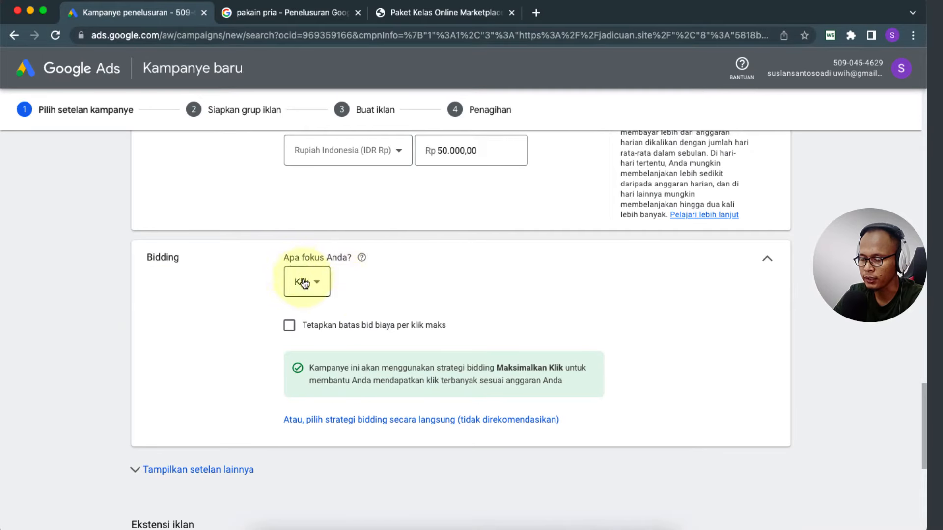
{"action": "left_click", "coordinate": [319, 284]}
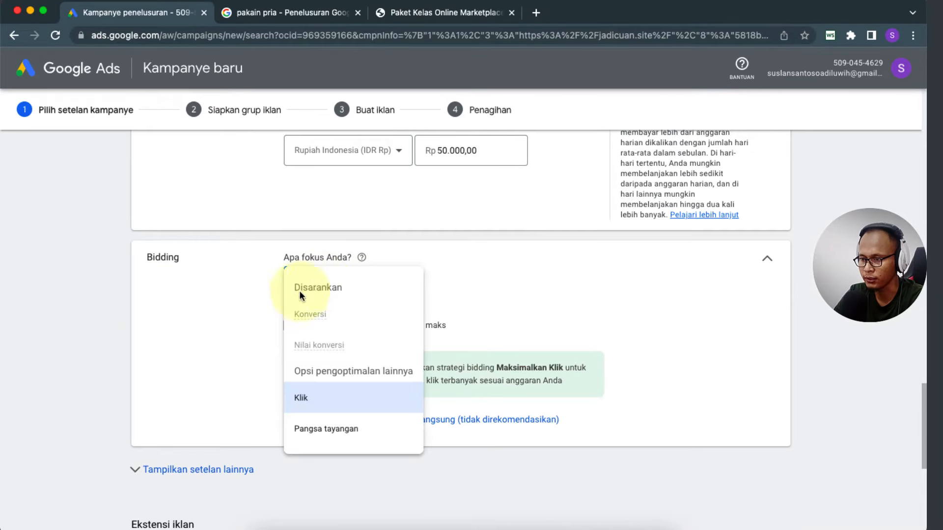
{"action": "left_click", "coordinate": [254, 338]}
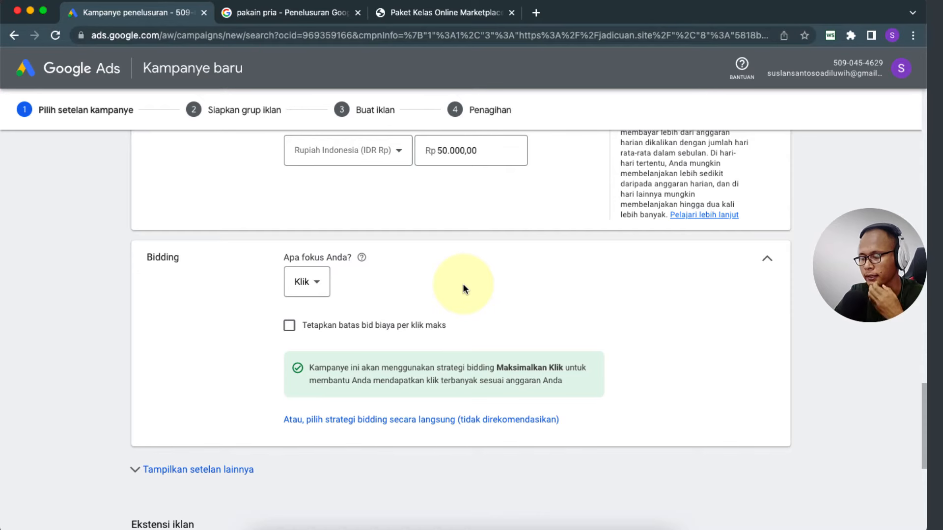
{"action": "scroll", "coordinate": [463, 284], "scroll_direction": "down", "scroll_amount": 2}
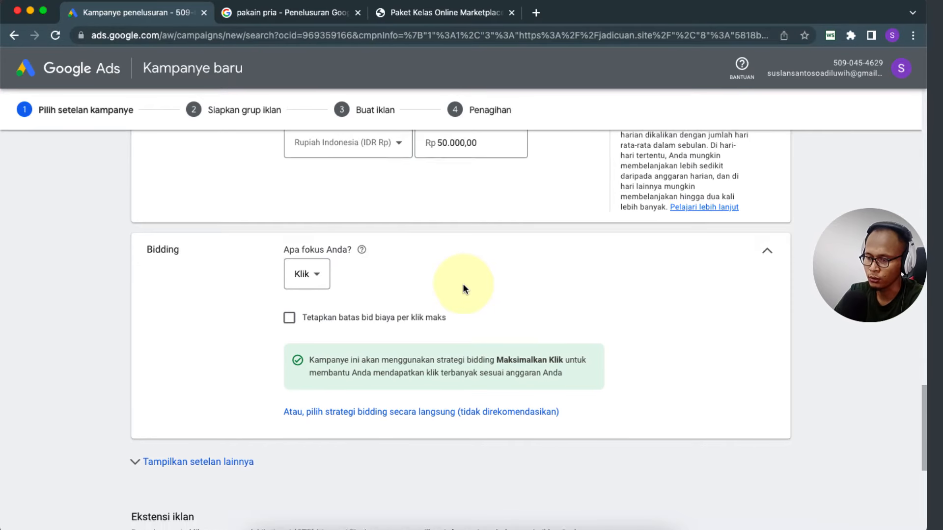
{"action": "left_click", "coordinate": [290, 292]}
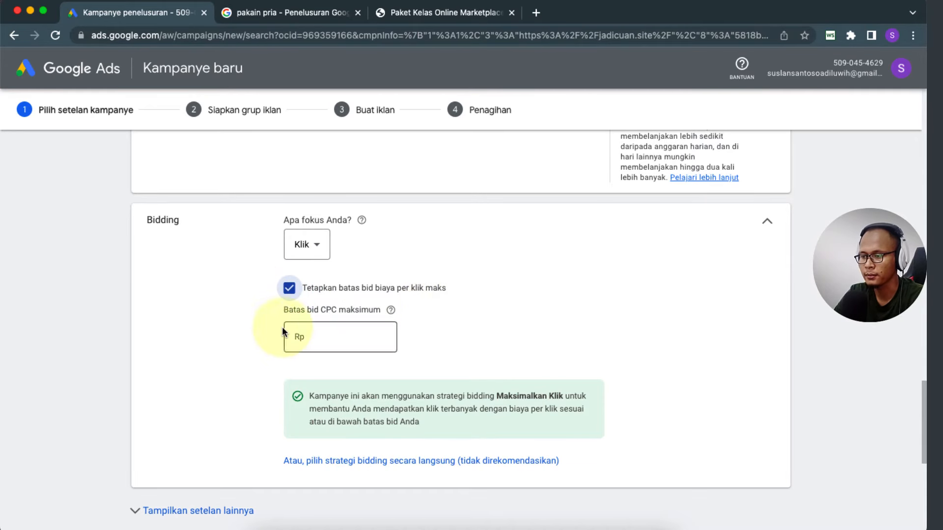
{"action": "scroll", "coordinate": [264, 328], "scroll_direction": "up", "scroll_amount": 3}
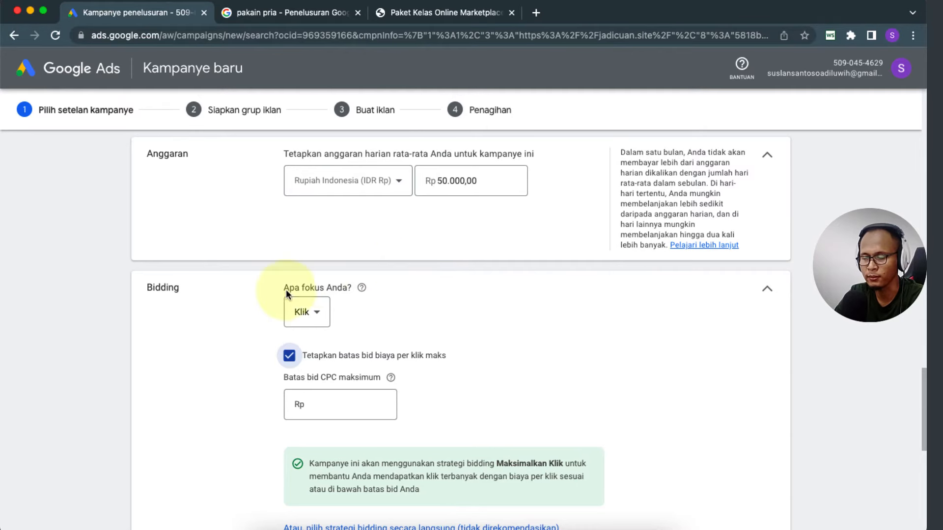
{"action": "scroll", "coordinate": [246, 364], "scroll_direction": "down", "scroll_amount": 1}
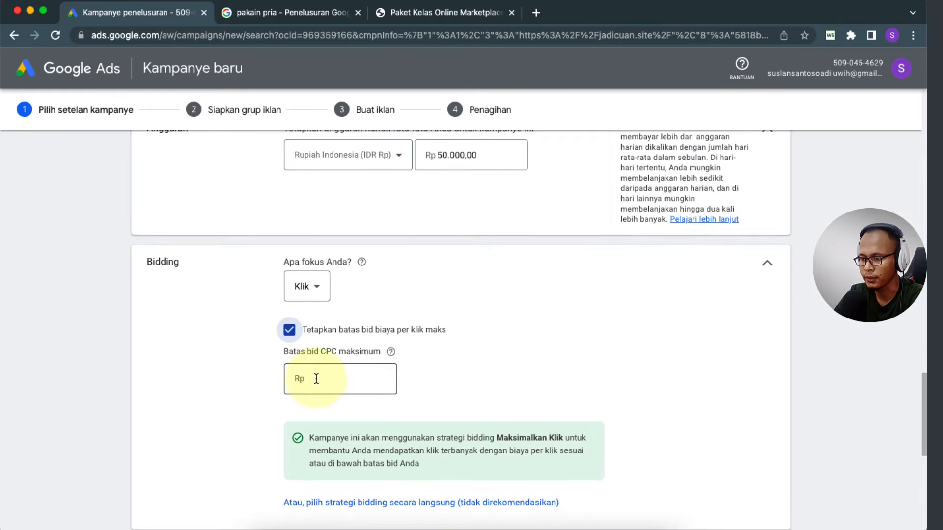
{"action": "left_click", "coordinate": [316, 378]}
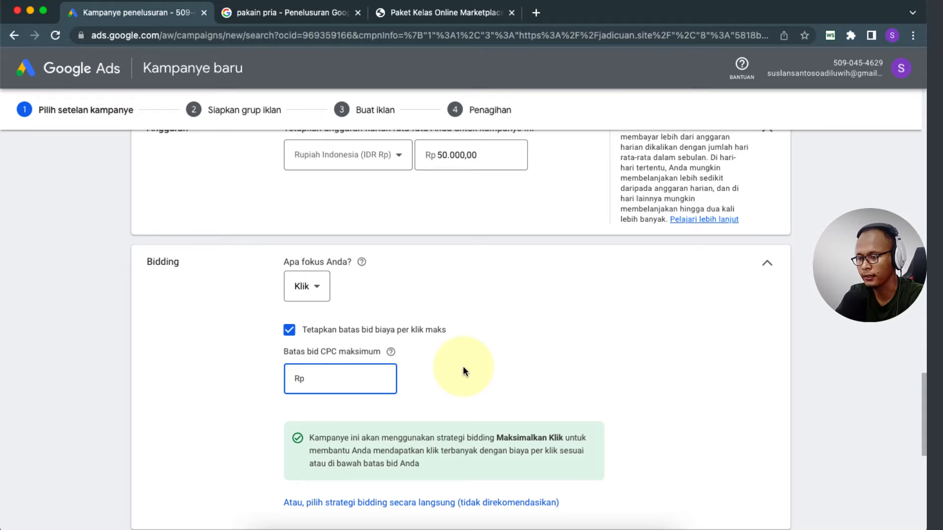
{"action": "type", "text": "2000"}
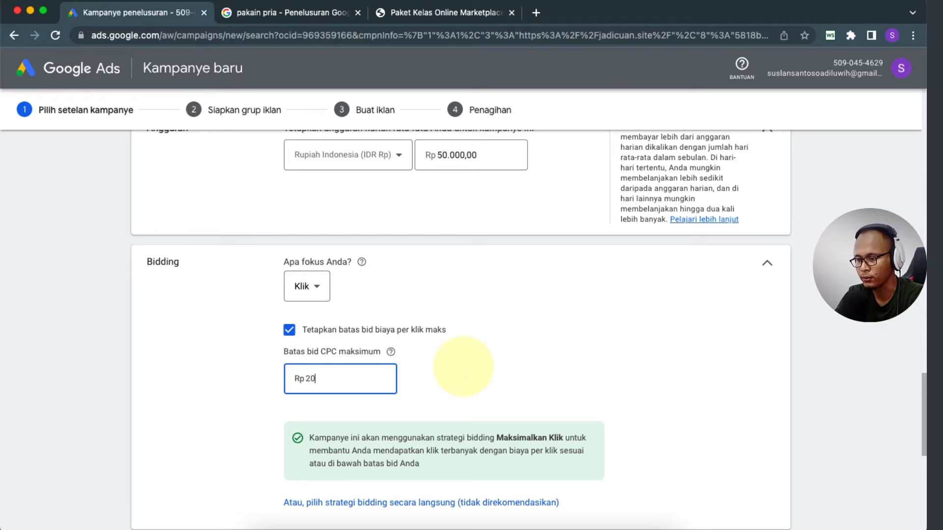
{"action": "left_click", "coordinate": [472, 355]}
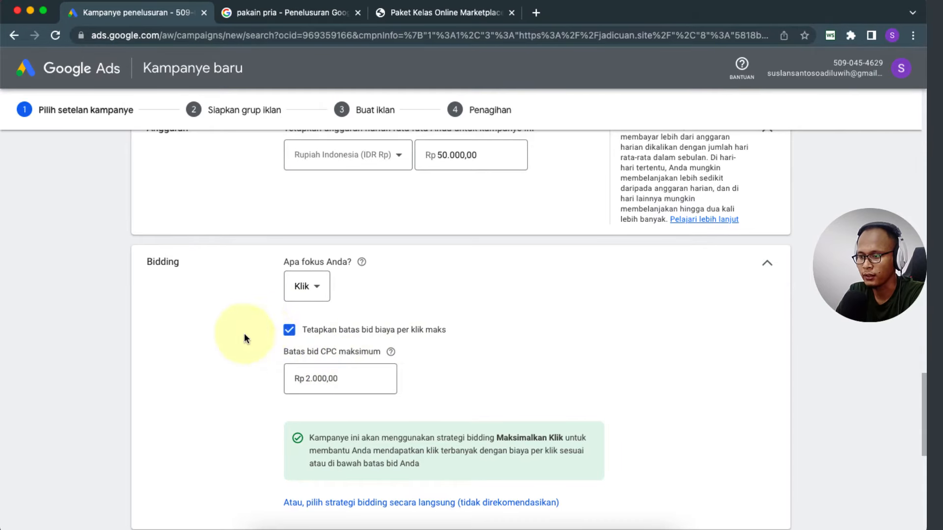
Step: Re-enable the maximum CPC bid limit and re-enter Rp 2.000
{"action": "left_click", "coordinate": [289, 331]}
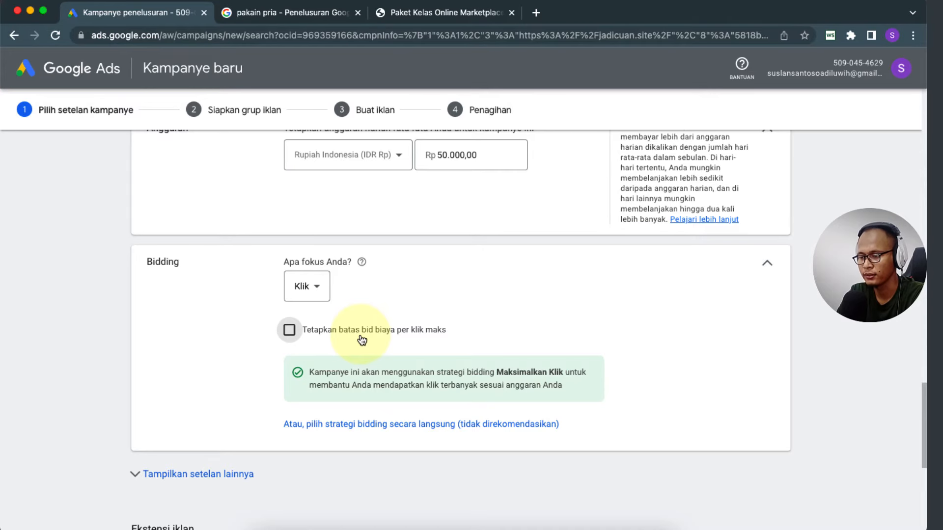
{"action": "left_click", "coordinate": [289, 331]}
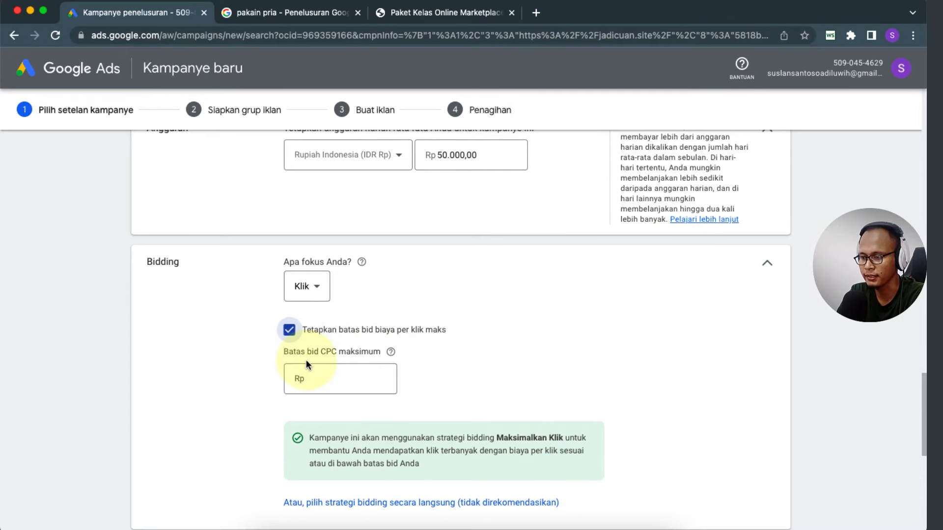
{"action": "left_click", "coordinate": [320, 378]}
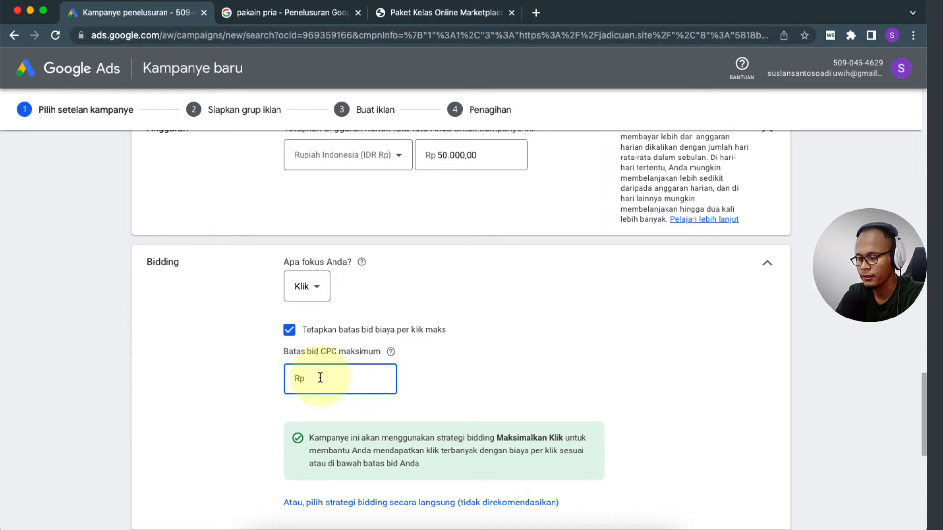
{"action": "type", "text": "2000"}
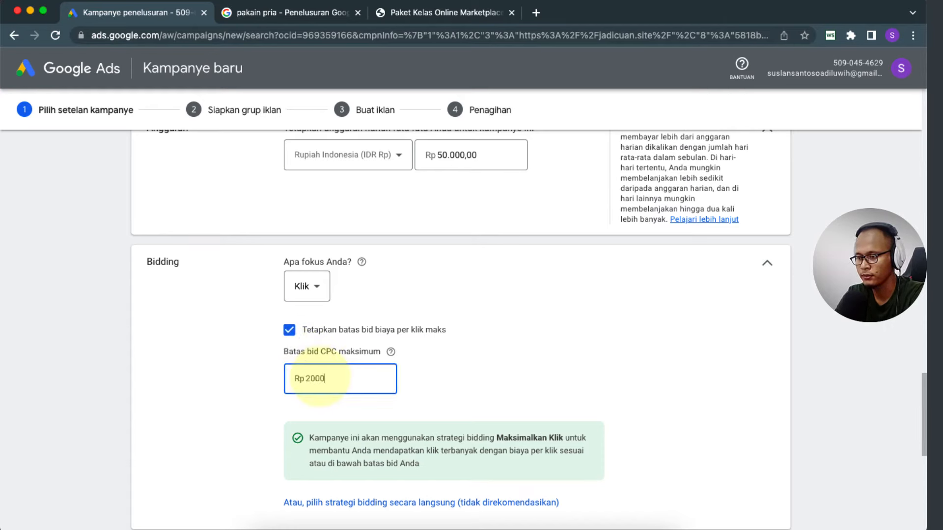
{"action": "left_click", "coordinate": [253, 394]}
{"action": "scroll", "coordinate": [253, 393], "scroll_direction": "down", "scroll_amount": 5}
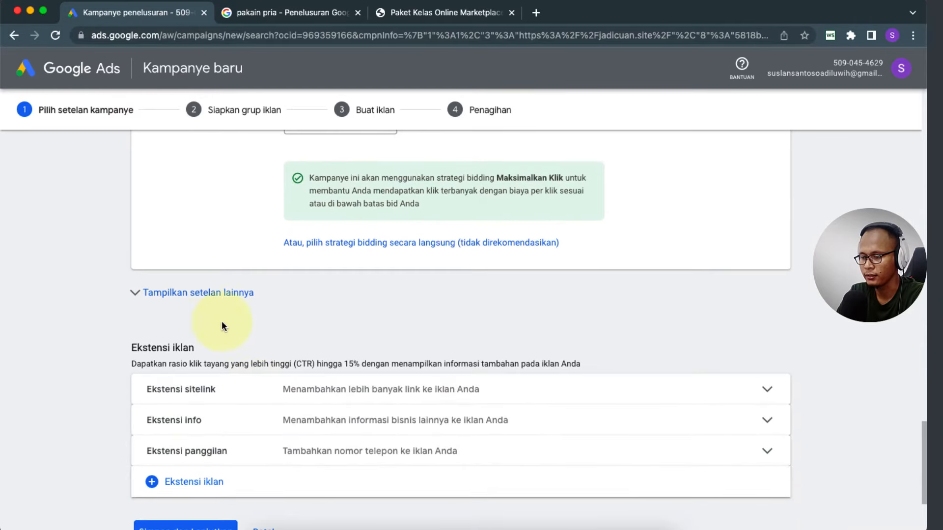
{"action": "scroll", "coordinate": [84, 354], "scroll_direction": "down", "scroll_amount": 4}
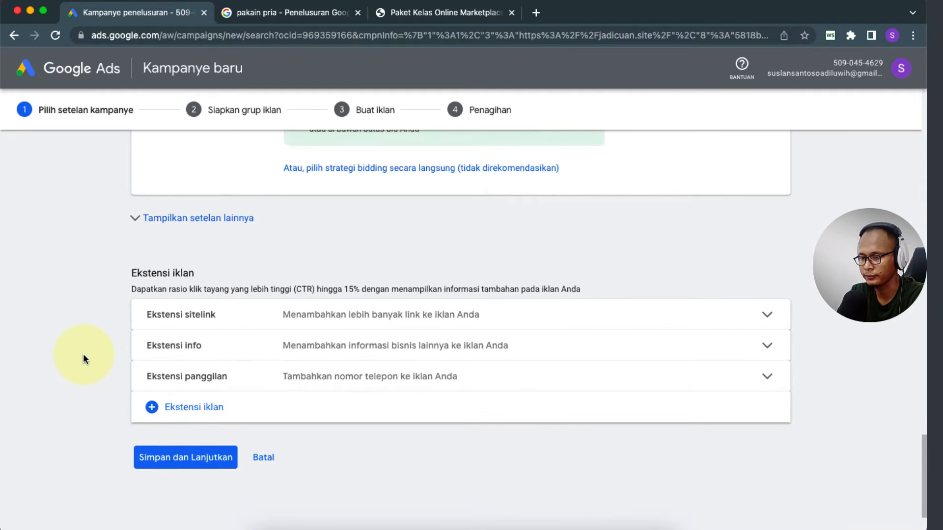
{"action": "scroll", "coordinate": [87, 263], "scroll_direction": "up", "scroll_amount": 2}
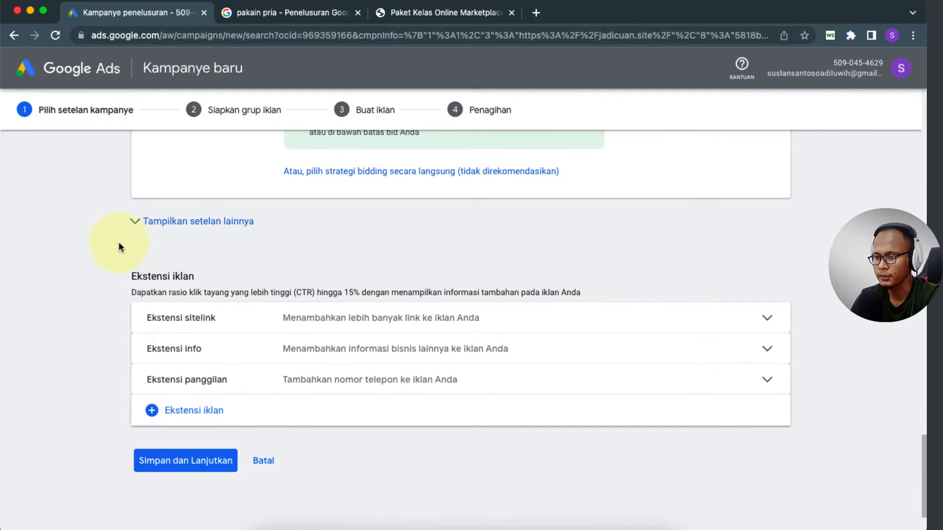
Step: Show the additional campaign settings and leave ad rotation on Optimalkan
{"action": "left_click", "coordinate": [138, 224]}
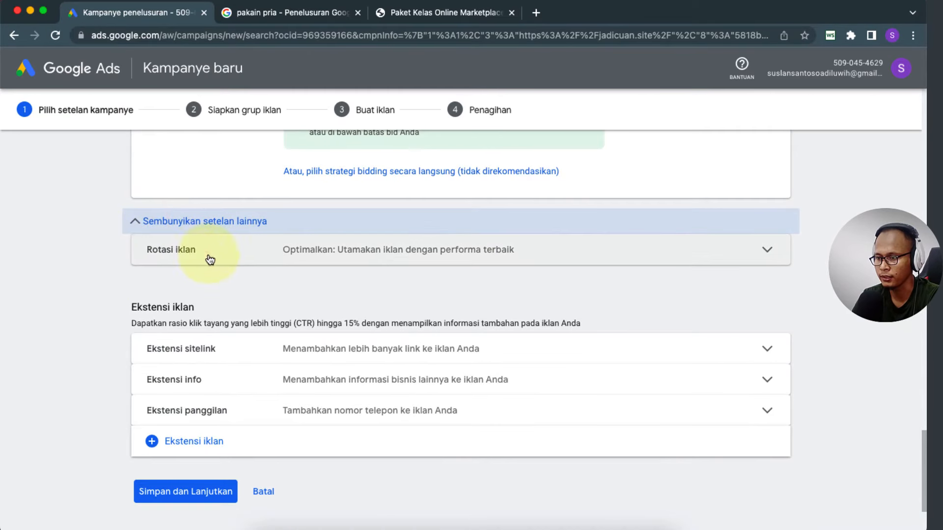
{"action": "left_click", "coordinate": [765, 249]}
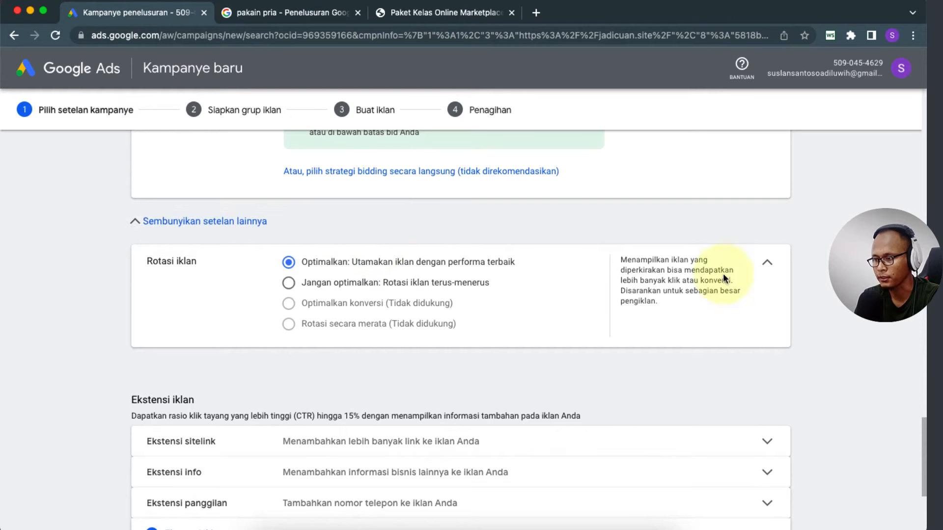
{"action": "left_click", "coordinate": [766, 263]}
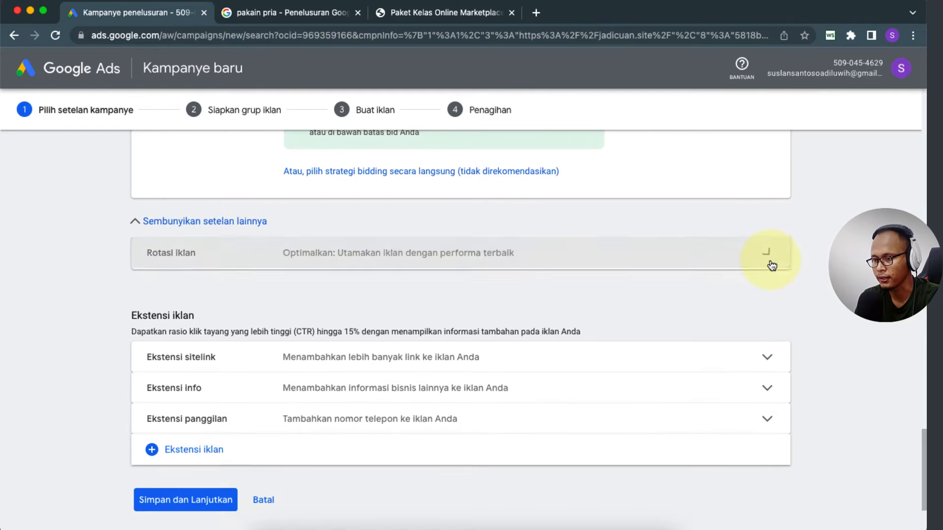
Step: Glance at the sitelink extension form, then switch to the 'pakain pria' search results
{"action": "scroll", "coordinate": [202, 293], "scroll_direction": "down", "scroll_amount": 3}
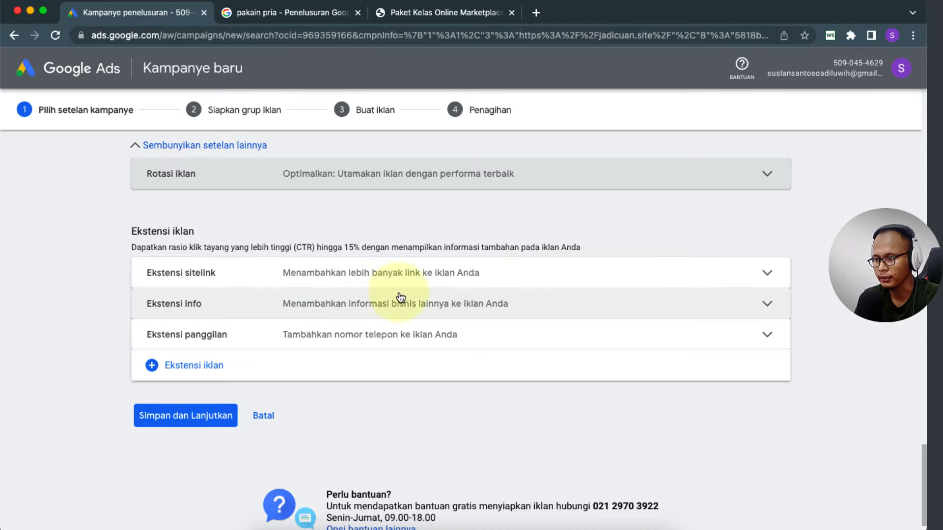
{"action": "left_click", "coordinate": [448, 271]}
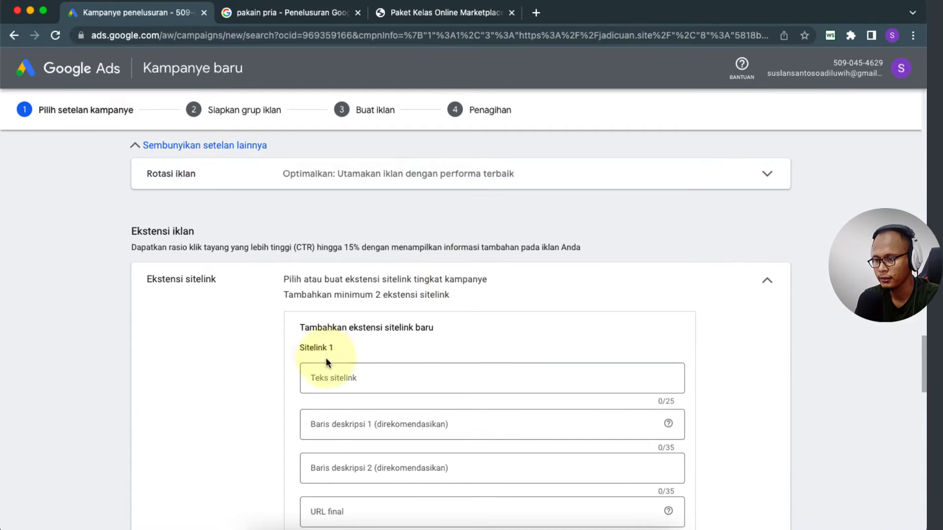
{"action": "left_click", "coordinate": [769, 280]}
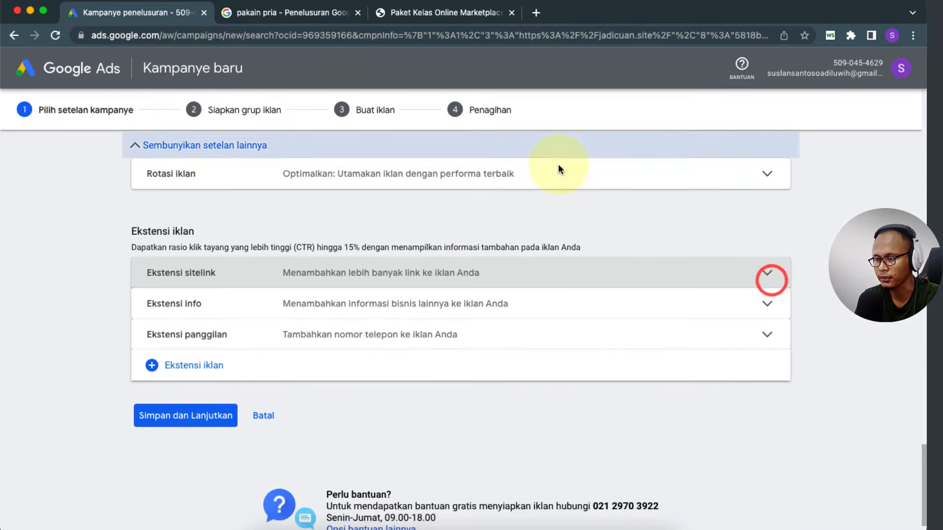
{"action": "left_click", "coordinate": [305, 13]}
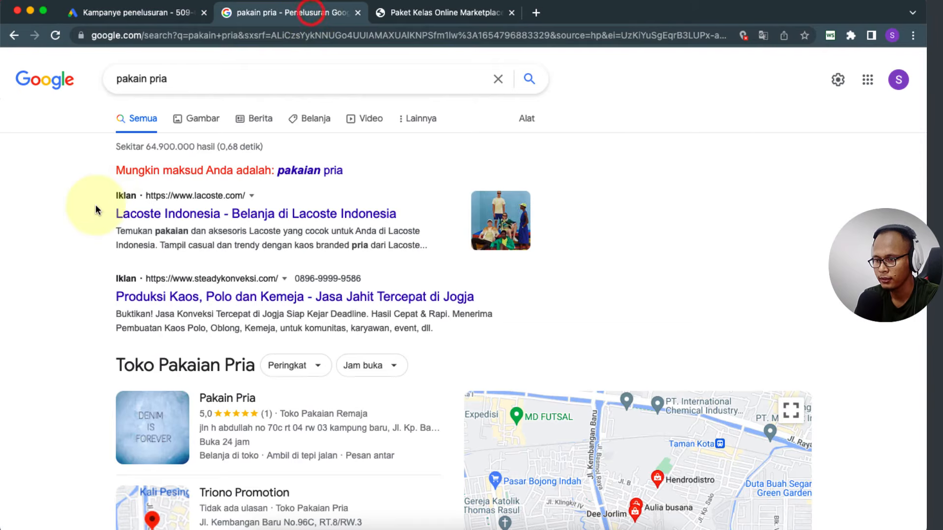
Step: Scroll the 'pakain pria' results to study the ads' sitelinks, then return to the campaign form
{"action": "scroll", "coordinate": [97, 210], "scroll_direction": "down", "scroll_amount": 15}
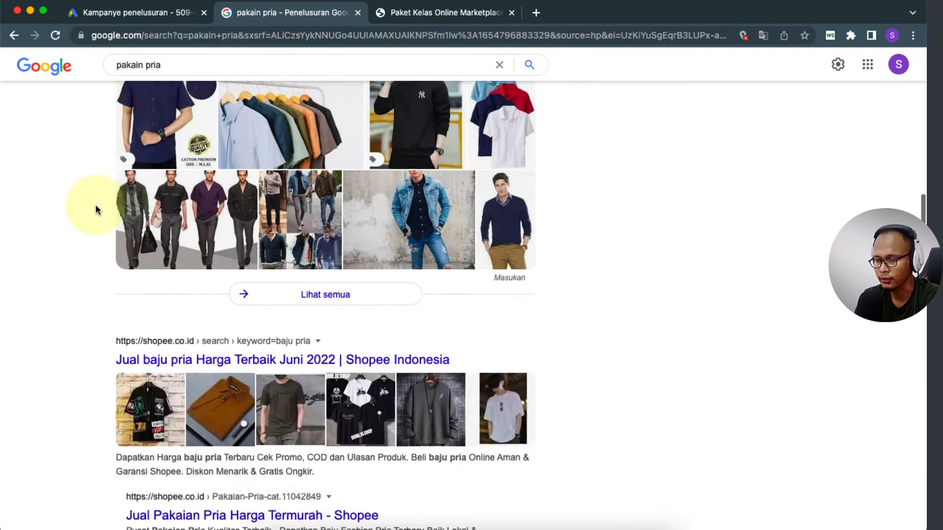
{"action": "scroll", "coordinate": [97, 211], "scroll_direction": "down", "scroll_amount": 12}
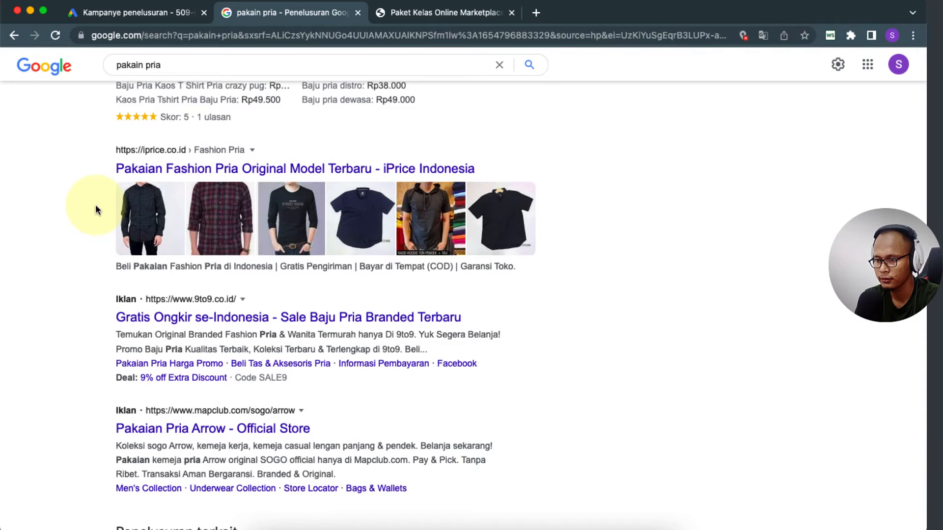
{"action": "scroll", "coordinate": [96, 205], "scroll_direction": "down", "scroll_amount": 3}
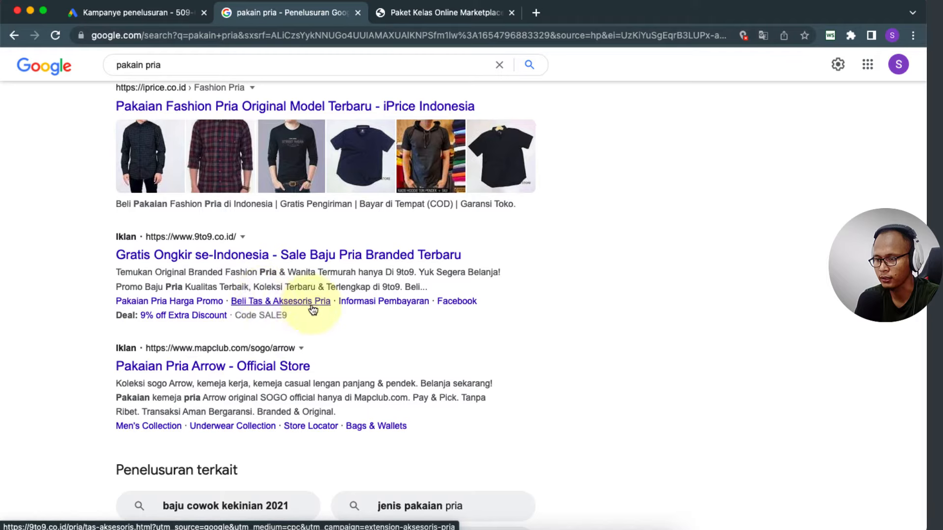
{"action": "scroll", "coordinate": [227, 331], "scroll_direction": "down", "scroll_amount": 3}
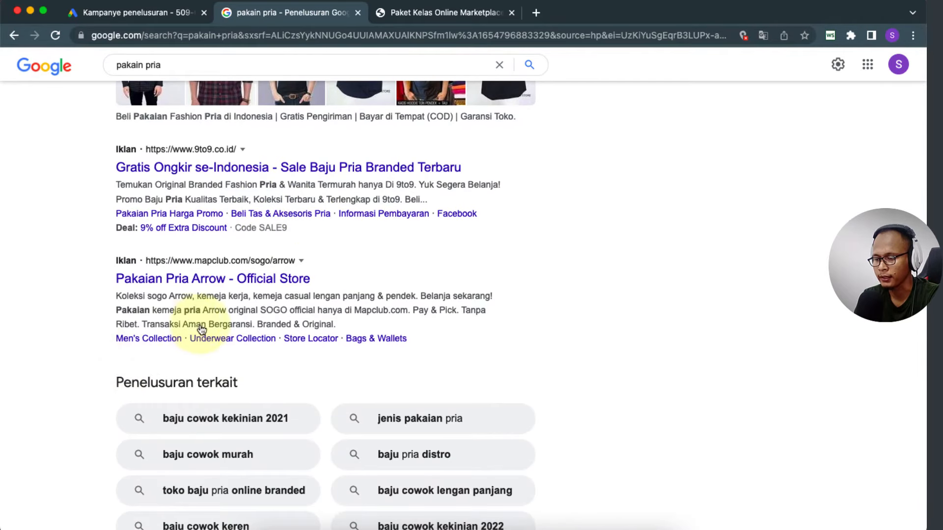
{"action": "left_click", "coordinate": [141, 13]}
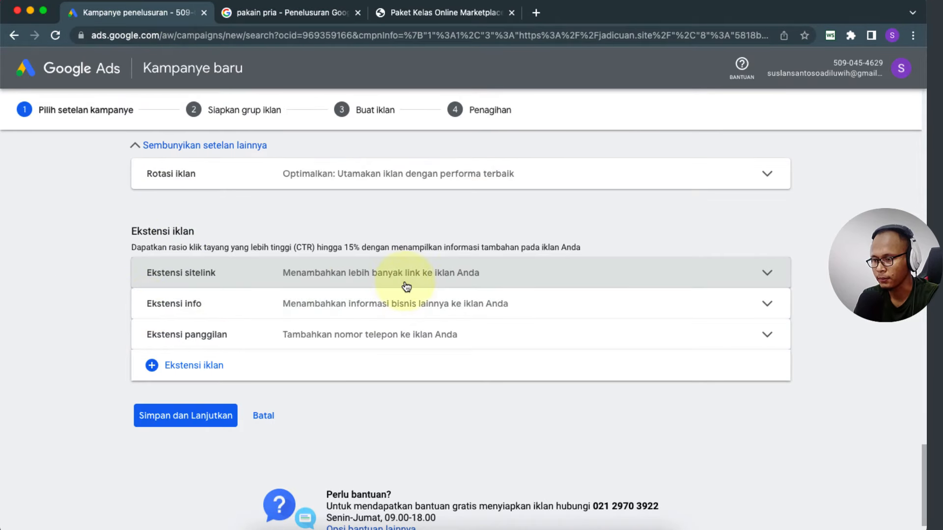
Step: Open the sitelink extension form at Sitelink 1's text field, checking the jadicuan.site page for reference
{"action": "left_click", "coordinate": [320, 271]}
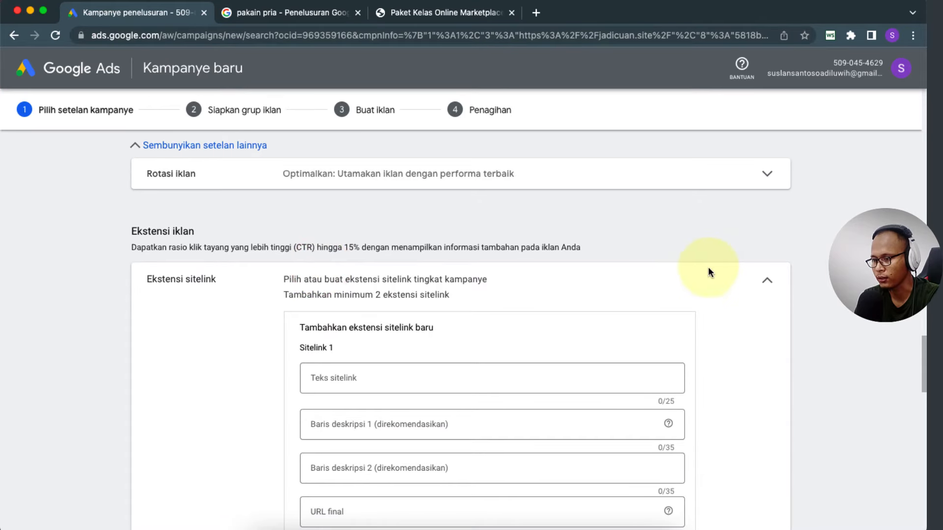
{"action": "scroll", "coordinate": [212, 344], "scroll_direction": "down", "scroll_amount": 3}
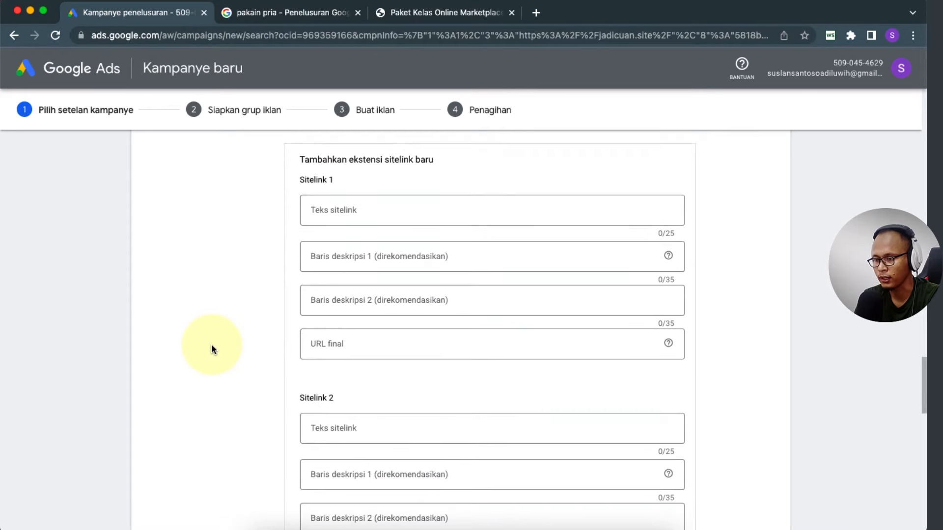
{"action": "scroll", "coordinate": [211, 348], "scroll_direction": "down", "scroll_amount": 5}
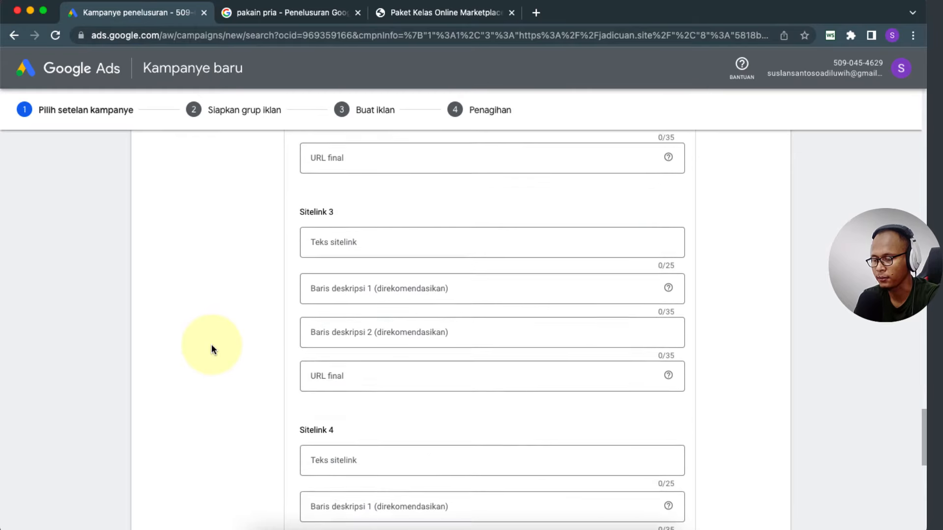
{"action": "scroll", "coordinate": [211, 348], "scroll_direction": "up", "scroll_amount": 10}
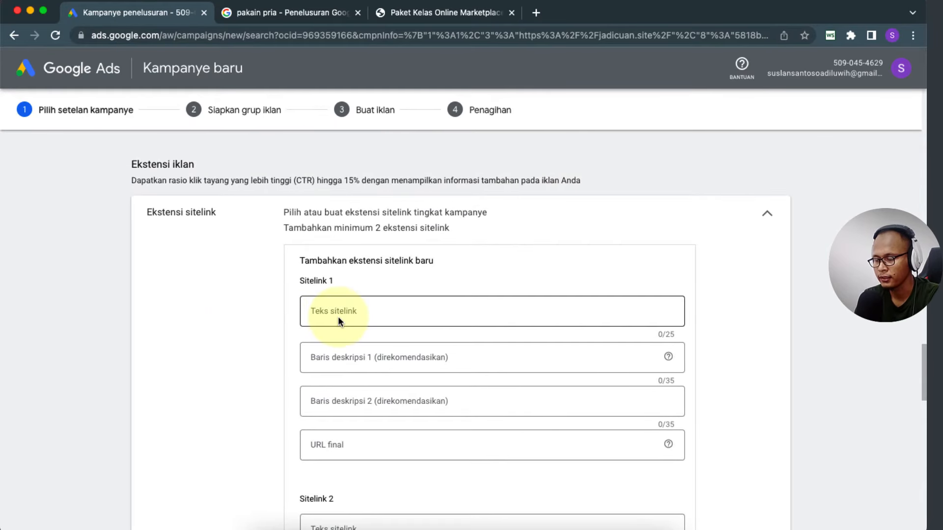
{"action": "left_click", "coordinate": [338, 317]}
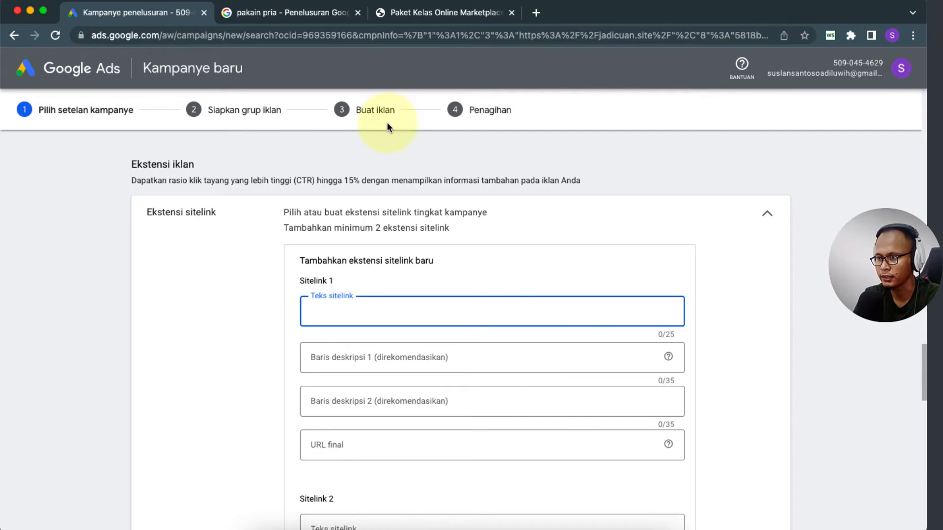
{"action": "left_click", "coordinate": [440, 13]}
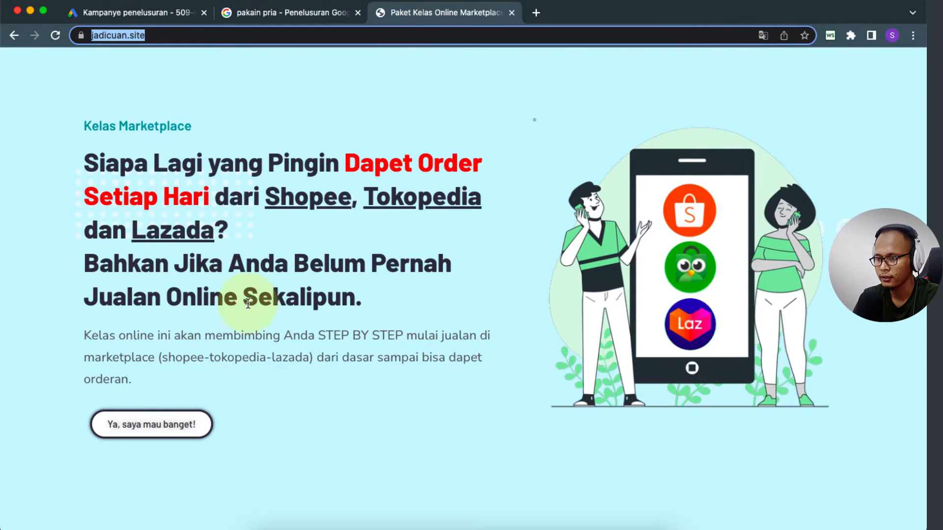
{"action": "left_click", "coordinate": [364, 271]}
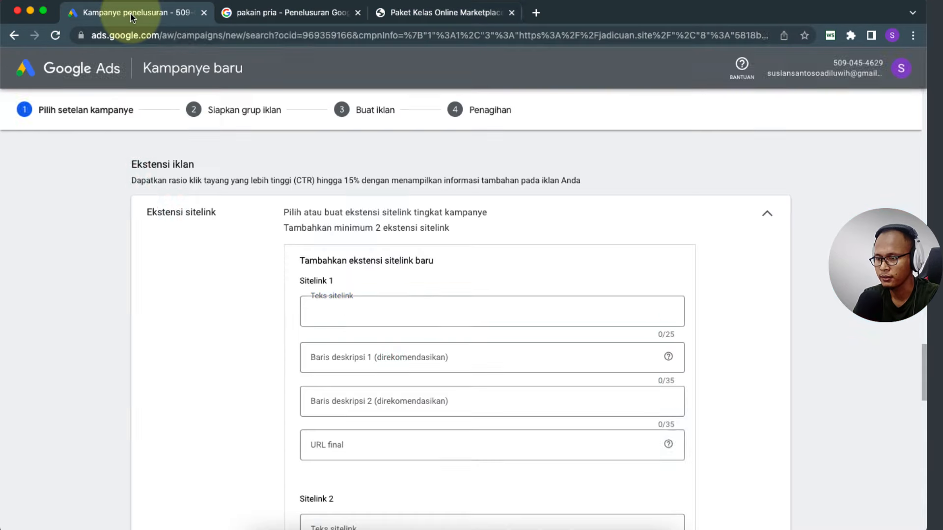
{"action": "left_click", "coordinate": [118, 12]}
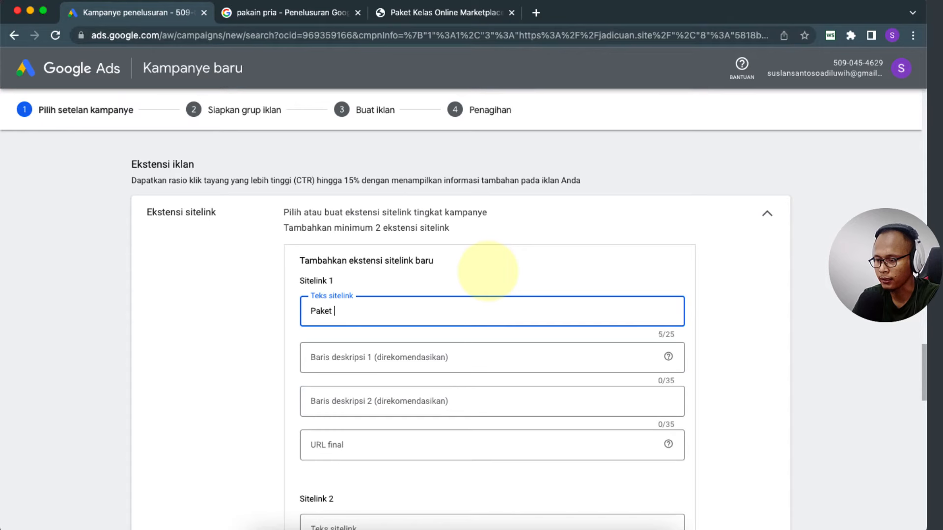
Step: Fill Sitelink 1 as 'Paket Lengkap' with final URL jadicuan.site/#paket, copied from the landing page
{"action": "type", "text": "Lengkap"}
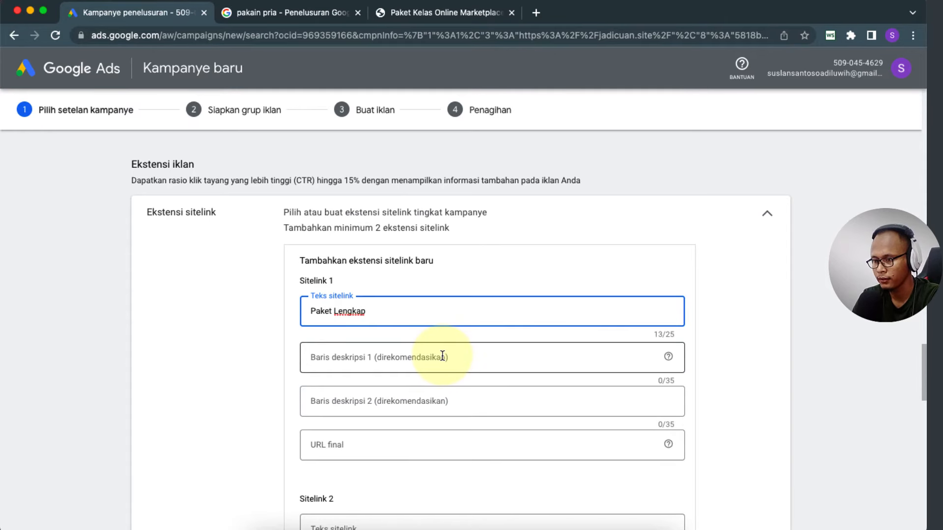
{"action": "left_click", "coordinate": [349, 447]}
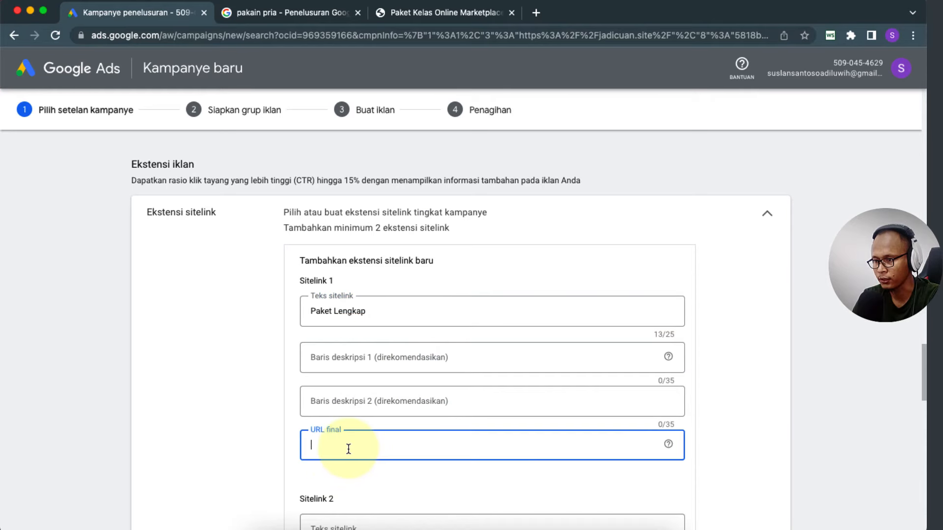
{"action": "scroll", "coordinate": [235, 420], "scroll_direction": "down", "scroll_amount": 2}
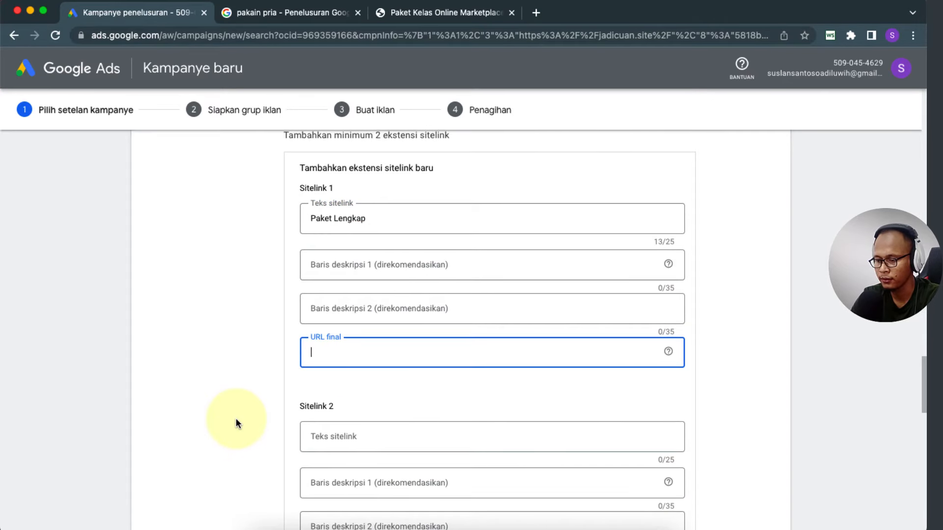
{"action": "type", "text": "Ht"}
{"action": "key", "text": "BackSpace"}
{"action": "left_click", "coordinate": [445, 12]}
{"action": "left_click", "coordinate": [313, 35]}
{"action": "key", "text": "super+c"}
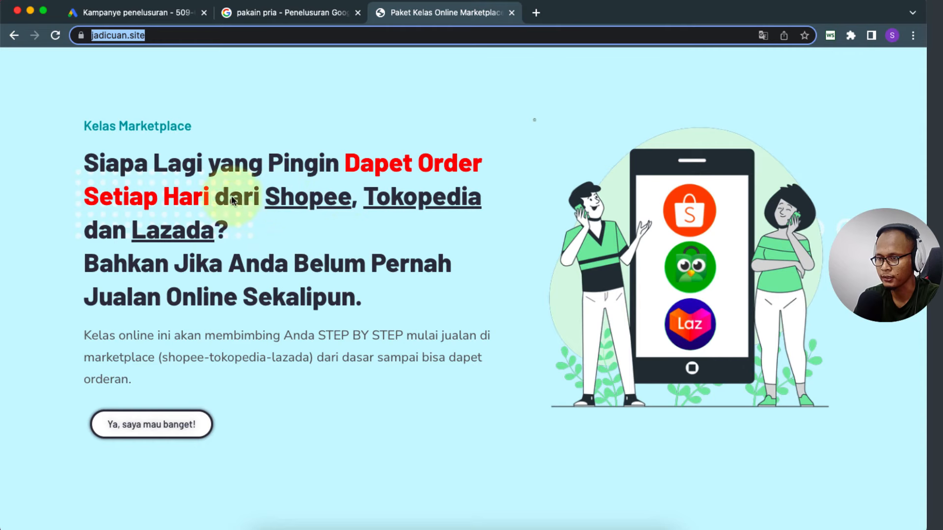
{"action": "scroll", "coordinate": [282, 256], "scroll_direction": "down", "scroll_amount": 3}
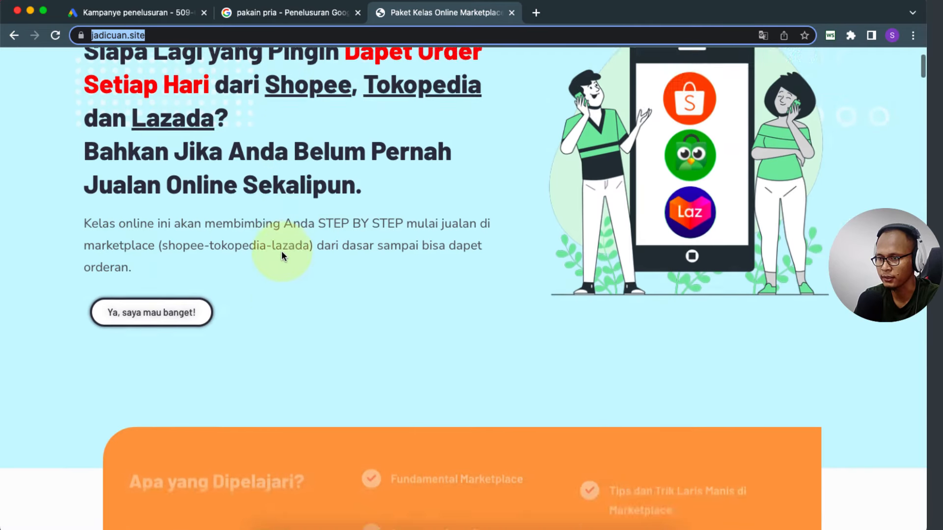
{"action": "scroll", "coordinate": [282, 256], "scroll_direction": "up", "scroll_amount": 2}
{"action": "left_click", "coordinate": [148, 13]}
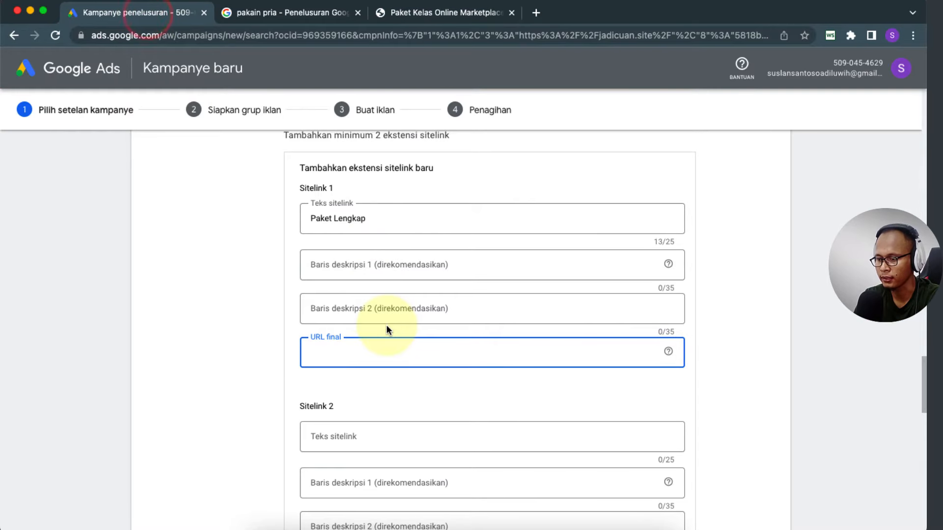
{"action": "key", "text": "super+v"}
{"action": "type", "text": "#"}
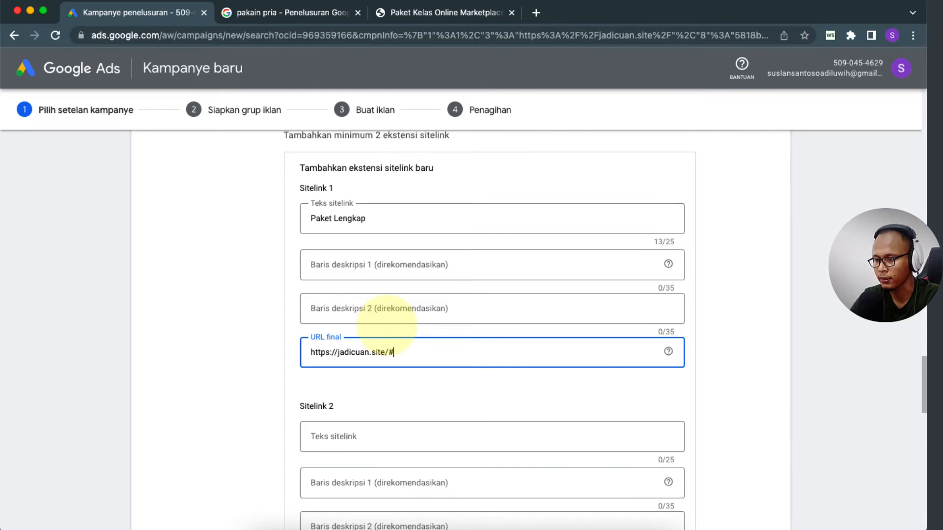
{"action": "type", "text": "paket"}
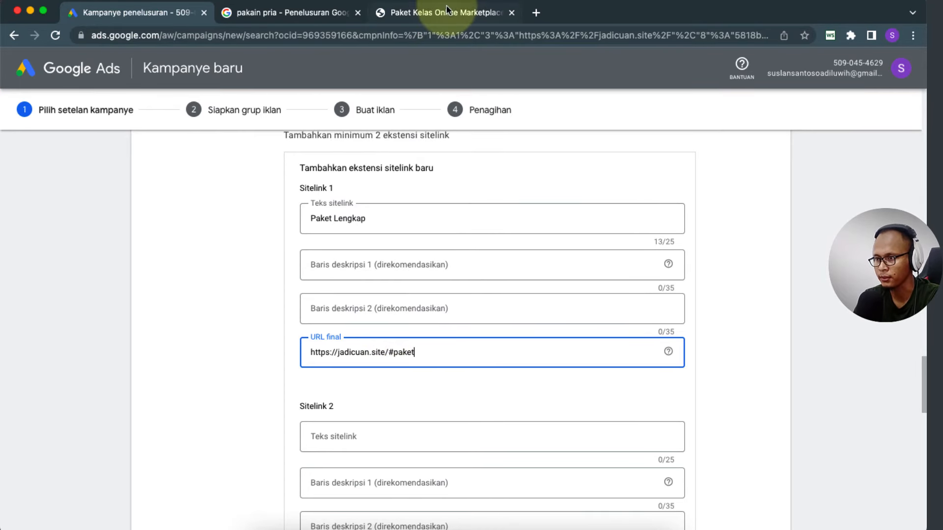
Step: Review the jadicuan.site landing page sections before returning to the campaign form
{"action": "left_click", "coordinate": [427, 13]}
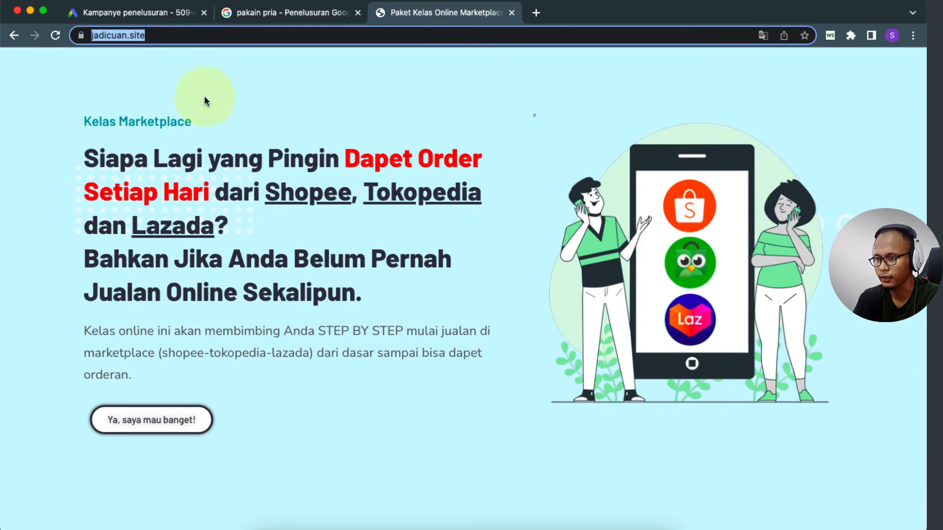
{"action": "scroll", "coordinate": [276, 400], "scroll_direction": "down", "scroll_amount": 15}
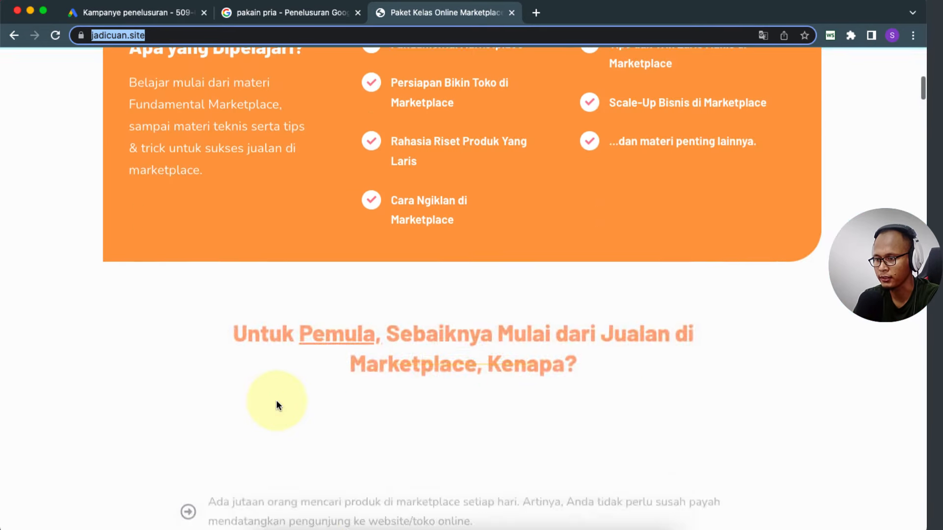
{"action": "scroll", "coordinate": [277, 402], "scroll_direction": "down", "scroll_amount": 4}
{"action": "scroll", "coordinate": [277, 402], "scroll_direction": "up", "scroll_amount": 10}
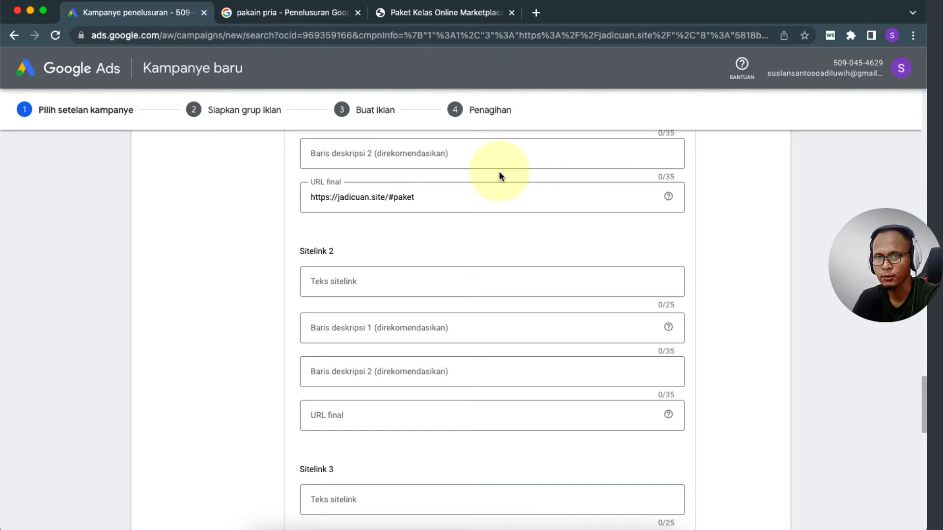
{"action": "left_click", "coordinate": [437, 12]}
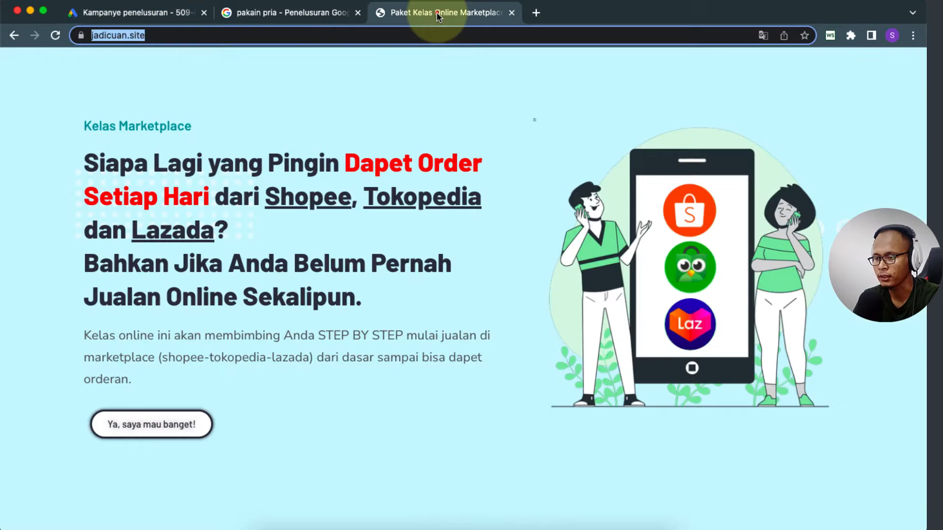
{"action": "scroll", "coordinate": [292, 205], "scroll_direction": "down", "scroll_amount": 20}
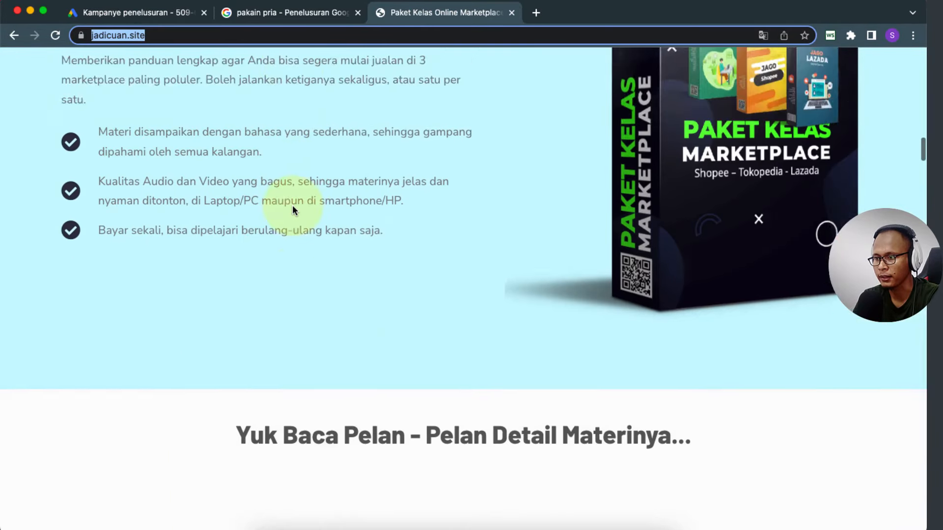
{"action": "scroll", "coordinate": [293, 208], "scroll_direction": "up", "scroll_amount": 6}
{"action": "scroll", "coordinate": [292, 205], "scroll_direction": "up", "scroll_amount": 10}
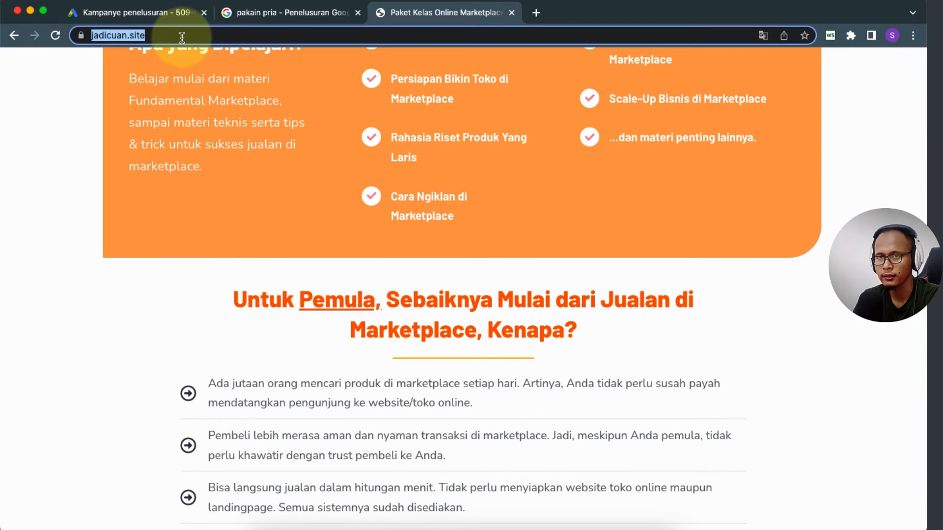
{"action": "left_click", "coordinate": [149, 13]}
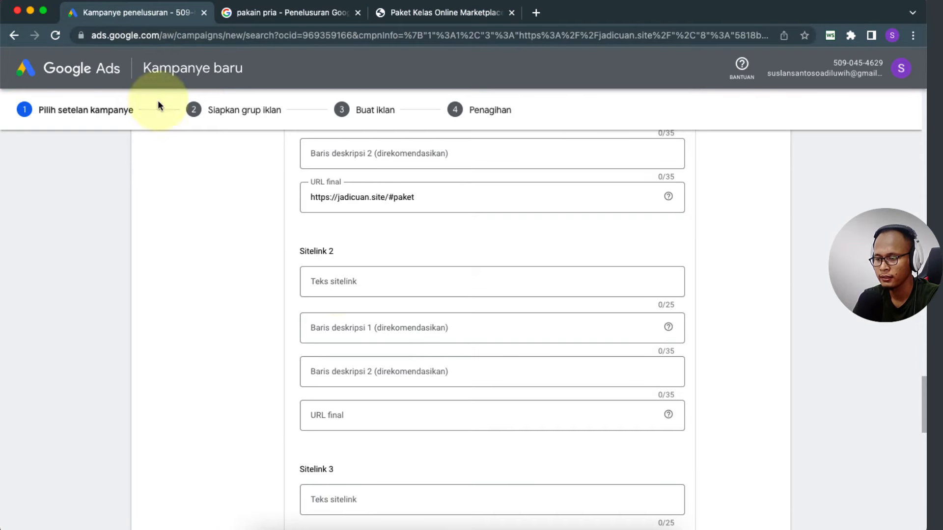
Step: Add Sitelink 2 'Promo Diskon' linking to jadicuan.site/#promo and save both sitelinks
{"action": "left_click", "coordinate": [371, 278]}
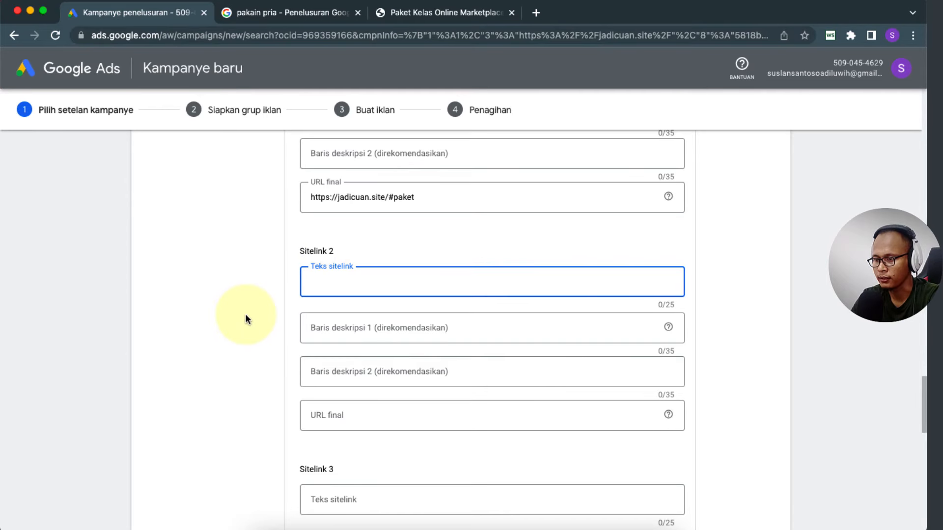
{"action": "type", "text": "Promo Dis"}
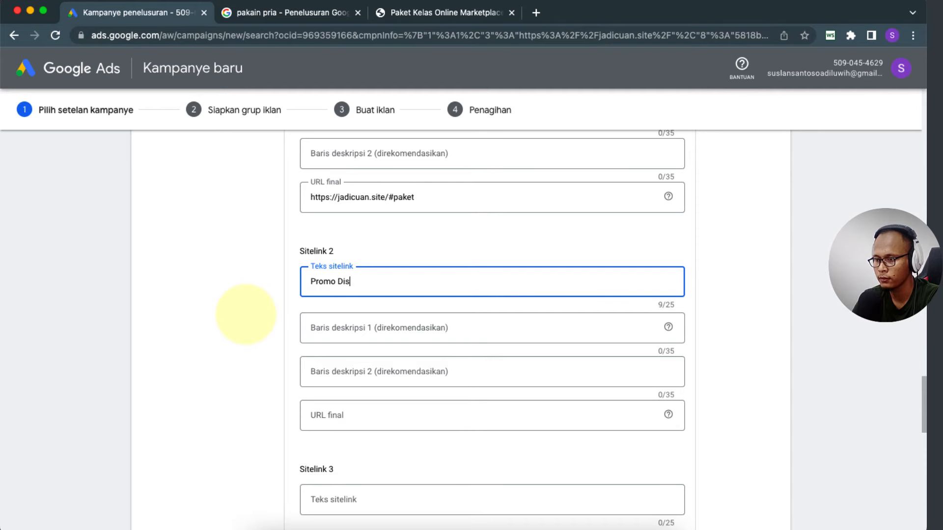
{"action": "type", "text": "kon"}
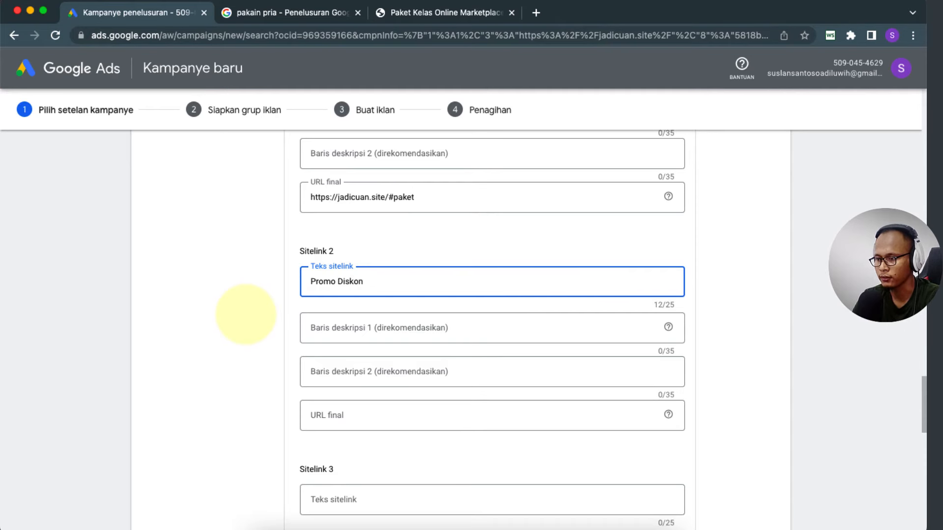
{"action": "left_click", "coordinate": [323, 412]}
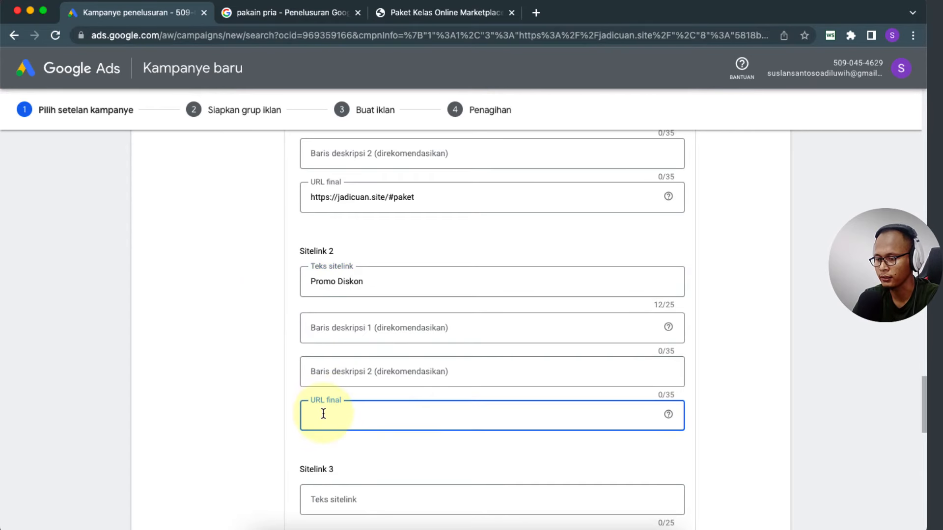
{"action": "key", "text": "ctrl+v"}
{"action": "type", "text": "#promo"}
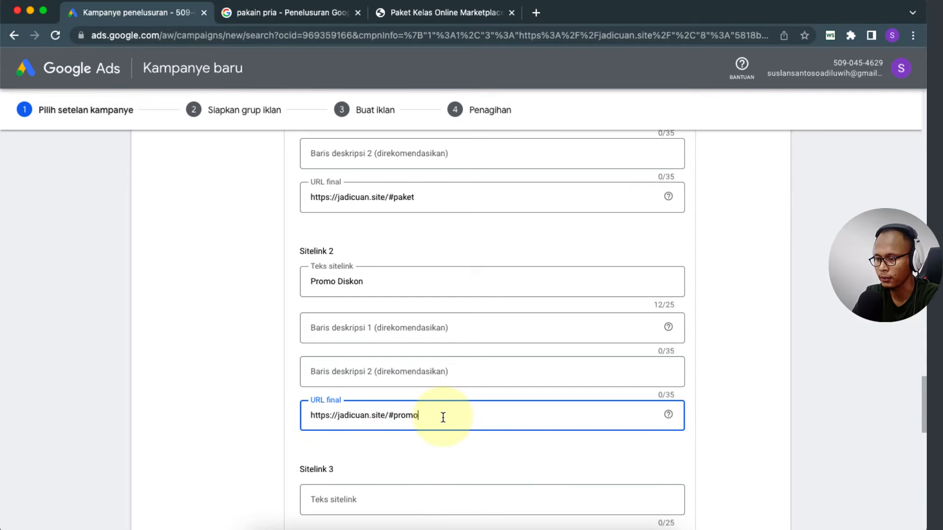
{"action": "scroll", "coordinate": [261, 438], "scroll_direction": "down", "scroll_amount": 4}
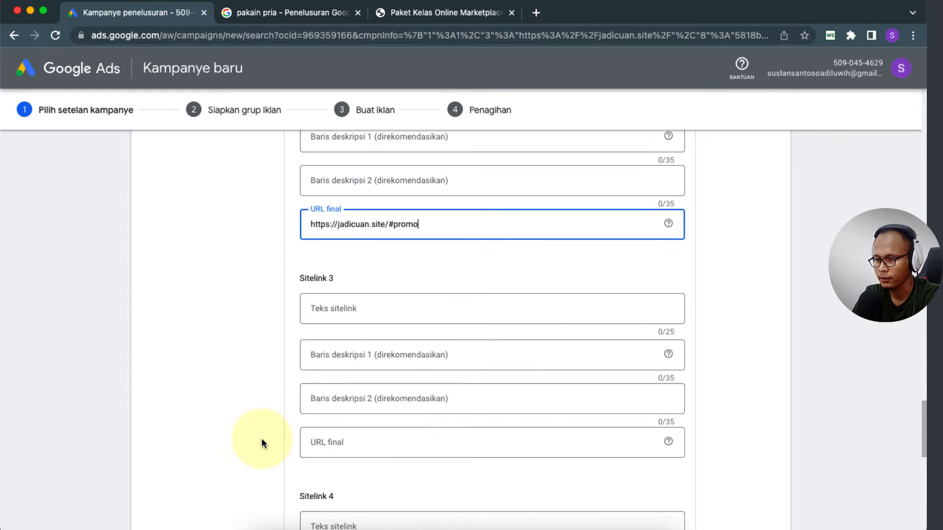
{"action": "scroll", "coordinate": [261, 438], "scroll_direction": "down", "scroll_amount": 7}
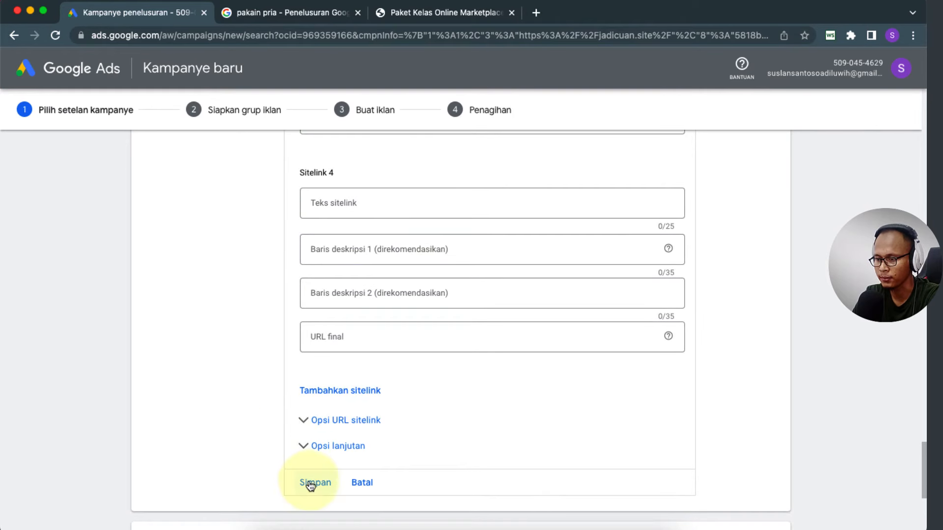
{"action": "left_click", "coordinate": [310, 483]}
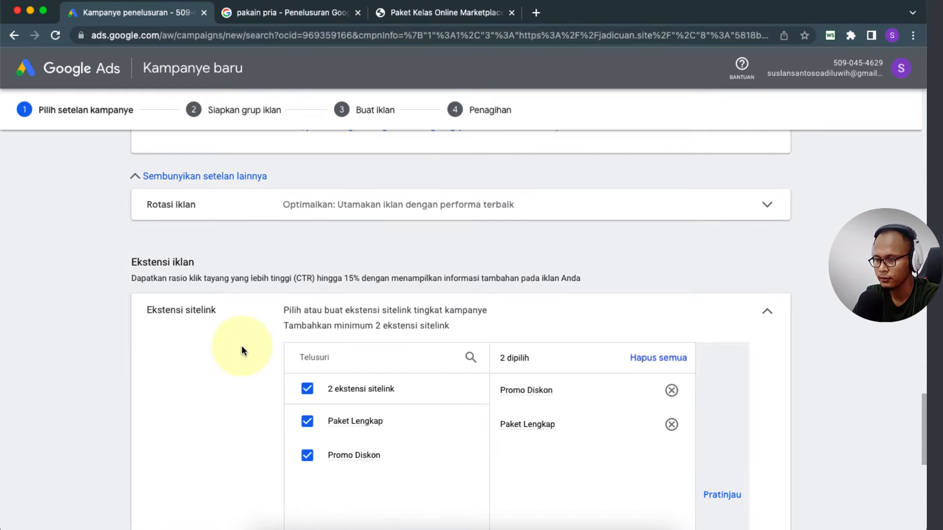
{"action": "scroll", "coordinate": [216, 369], "scroll_direction": "down", "scroll_amount": 2}
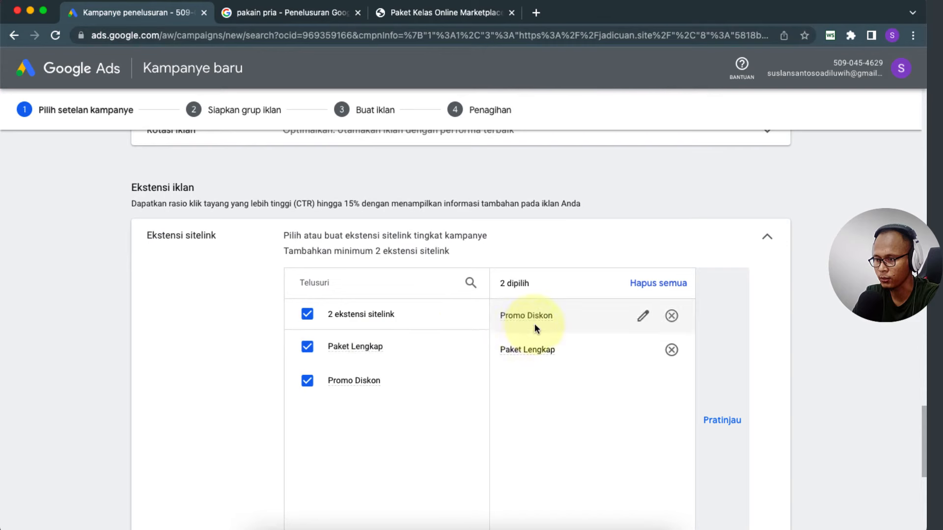
{"action": "scroll", "coordinate": [92, 334], "scroll_direction": "down", "scroll_amount": 5}
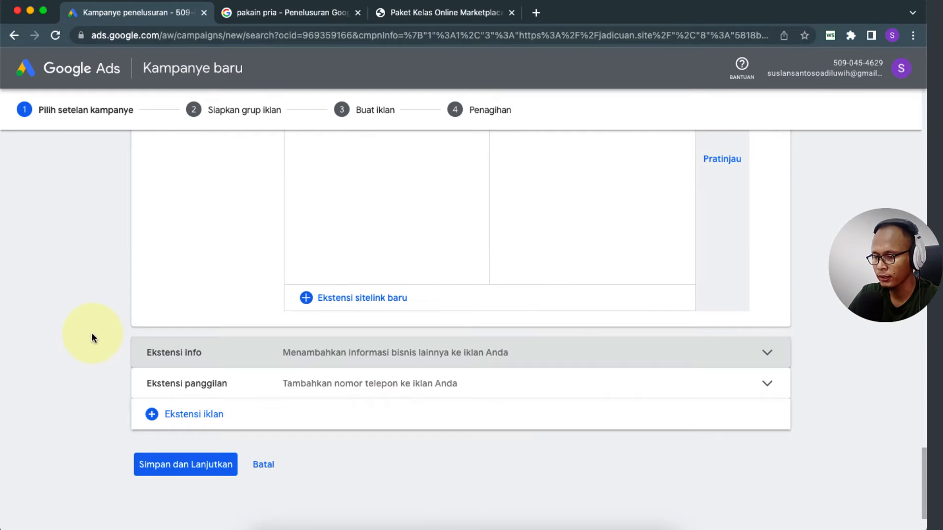
{"action": "scroll", "coordinate": [91, 346], "scroll_direction": "down", "scroll_amount": 2}
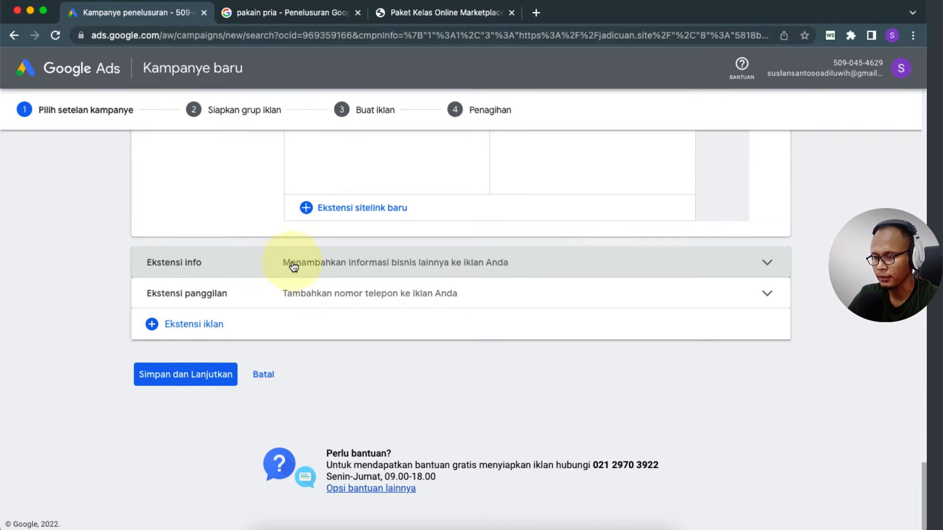
Step: Open the callout extension form, leave its info fields empty, and expand the call extension settings
{"action": "left_click", "coordinate": [315, 264]}
{"action": "scroll", "coordinate": [174, 285], "scroll_direction": "down", "scroll_amount": 2}
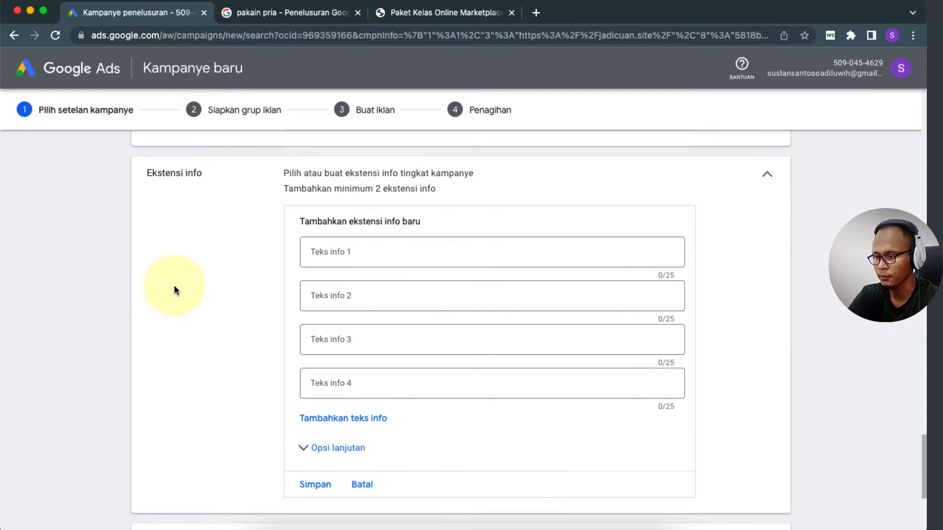
{"action": "left_click", "coordinate": [336, 255]}
{"action": "left_click", "coordinate": [323, 299]}
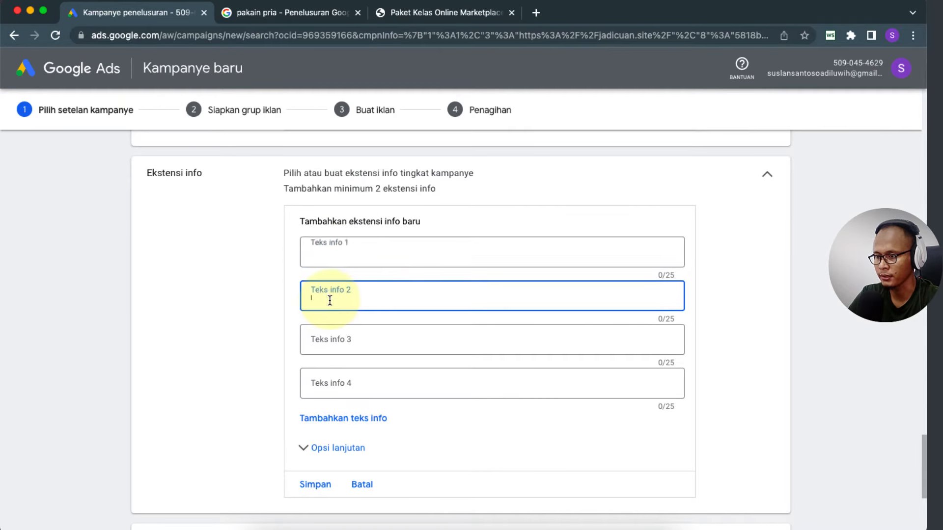
{"action": "left_click", "coordinate": [332, 252]}
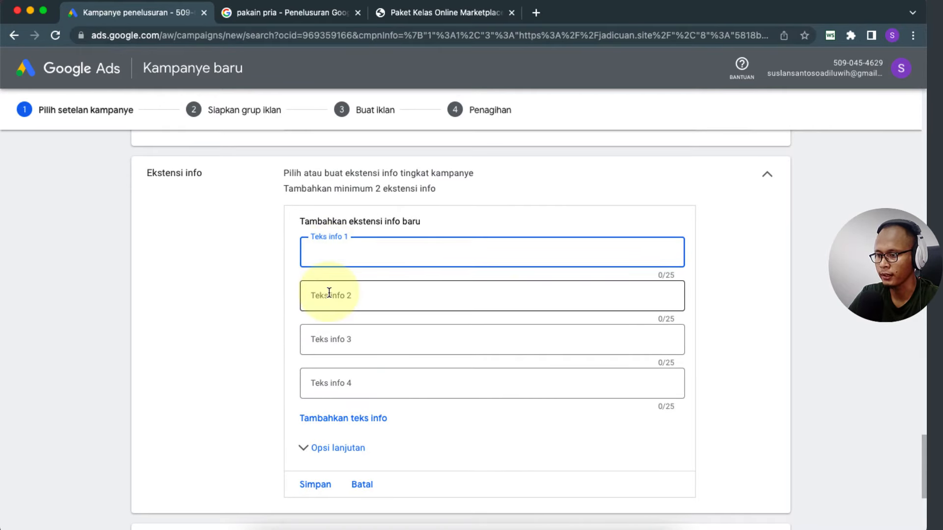
{"action": "left_click", "coordinate": [329, 293]}
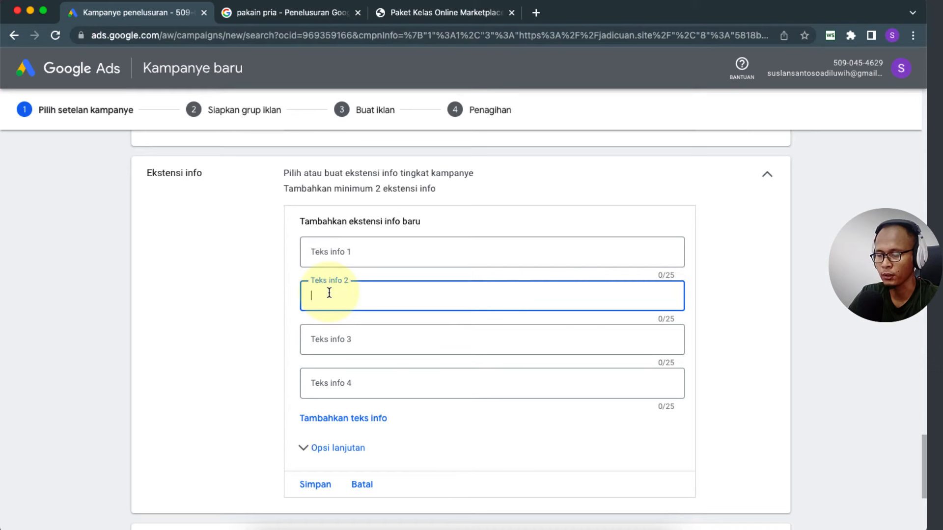
{"action": "left_click", "coordinate": [375, 250]}
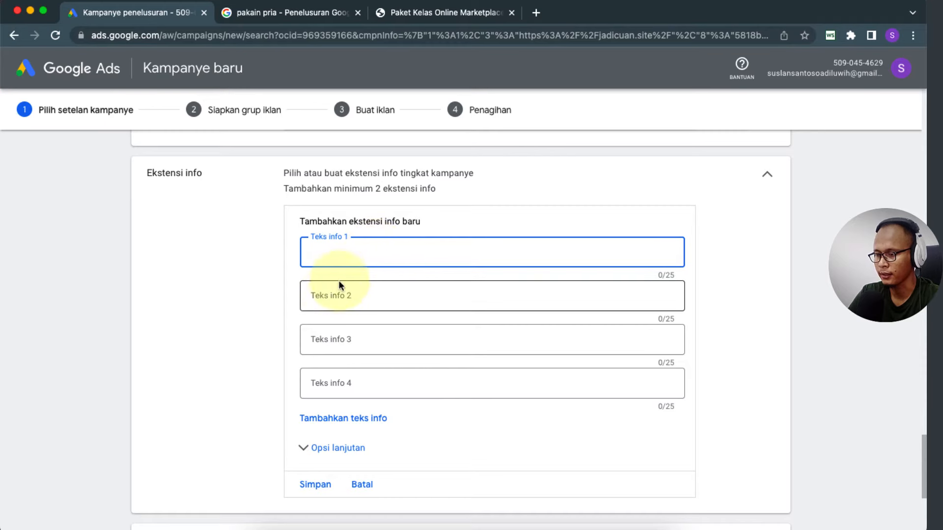
{"action": "left_click", "coordinate": [330, 293]}
{"action": "left_click", "coordinate": [249, 317]}
{"action": "scroll", "coordinate": [249, 316], "scroll_direction": "down", "scroll_amount": 4}
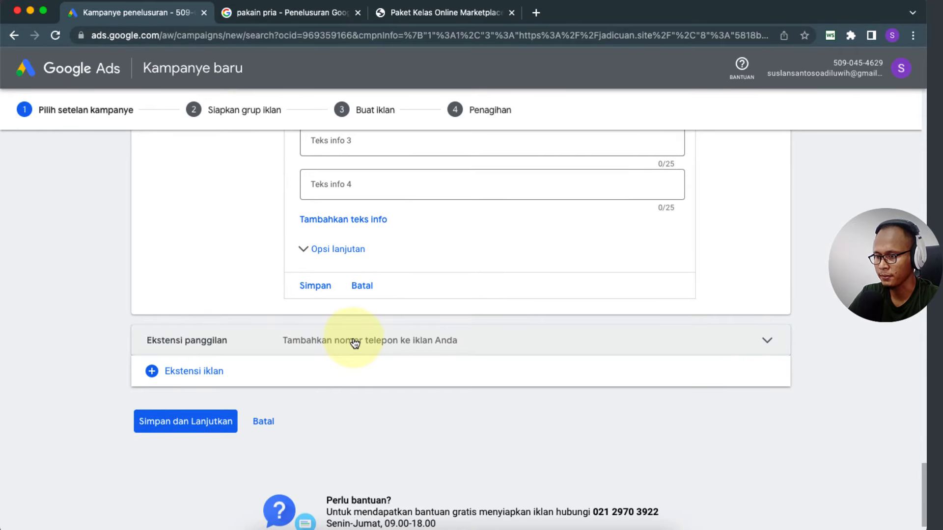
{"action": "left_click", "coordinate": [354, 342]}
Step: Add a call extension with an Indonesian phone number and save it
{"action": "scroll", "coordinate": [242, 389], "scroll_direction": "down", "scroll_amount": 2}
{"action": "scroll", "coordinate": [243, 384], "scroll_direction": "down", "scroll_amount": 1}
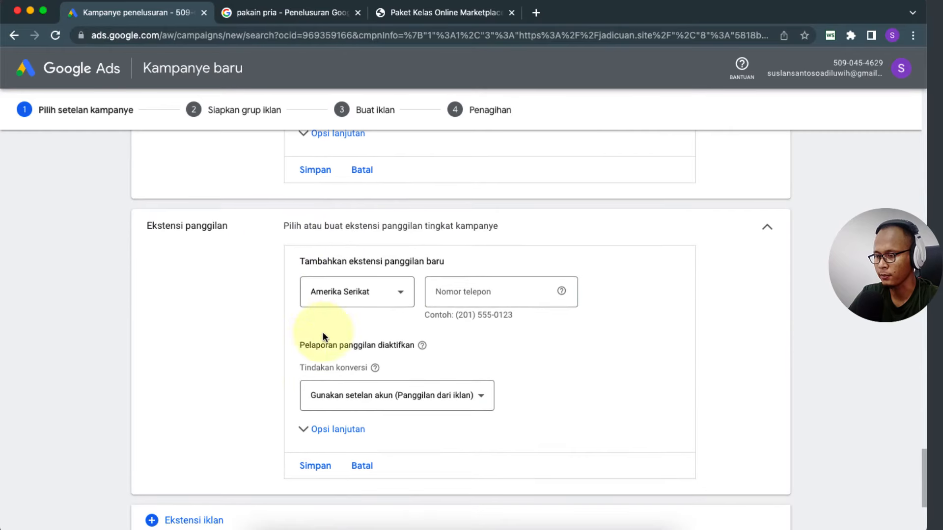
{"action": "left_click", "coordinate": [403, 294]}
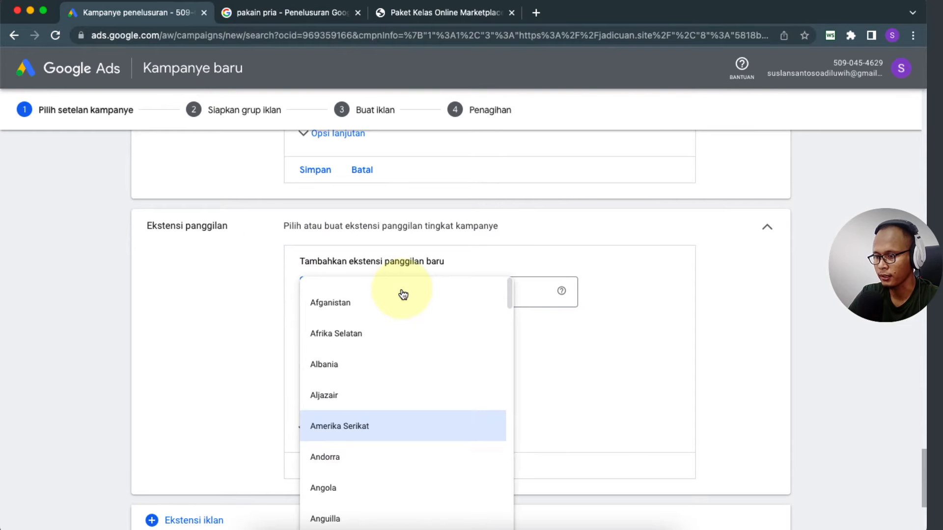
{"action": "scroll", "coordinate": [364, 354], "scroll_direction": "down", "scroll_amount": 6}
{"action": "scroll", "coordinate": [366, 353], "scroll_direction": "down", "scroll_amount": 15}
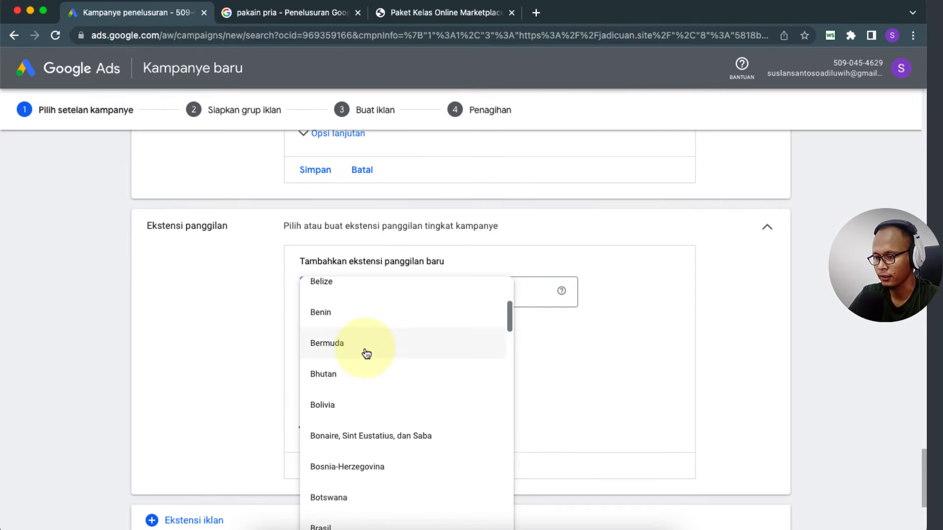
{"action": "scroll", "coordinate": [367, 354], "scroll_direction": "down", "scroll_amount": 5}
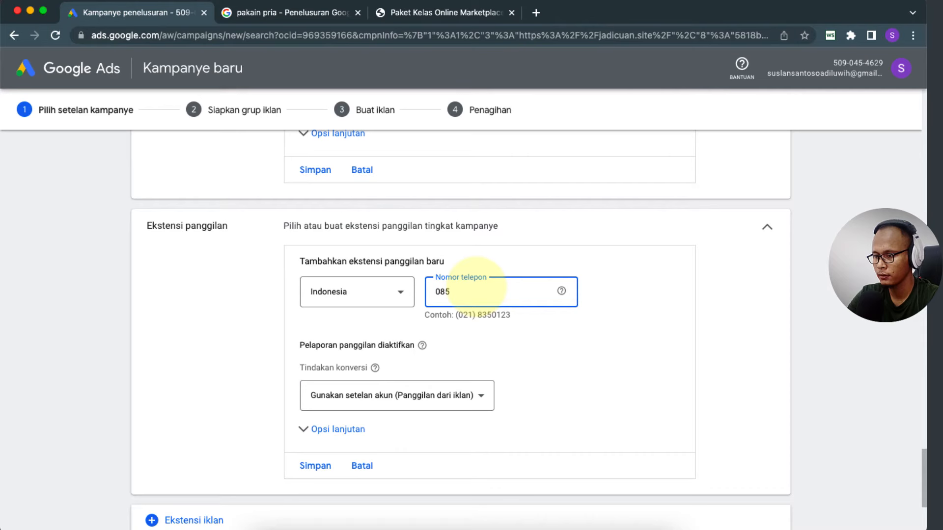
{"action": "type", "text": "6789"}
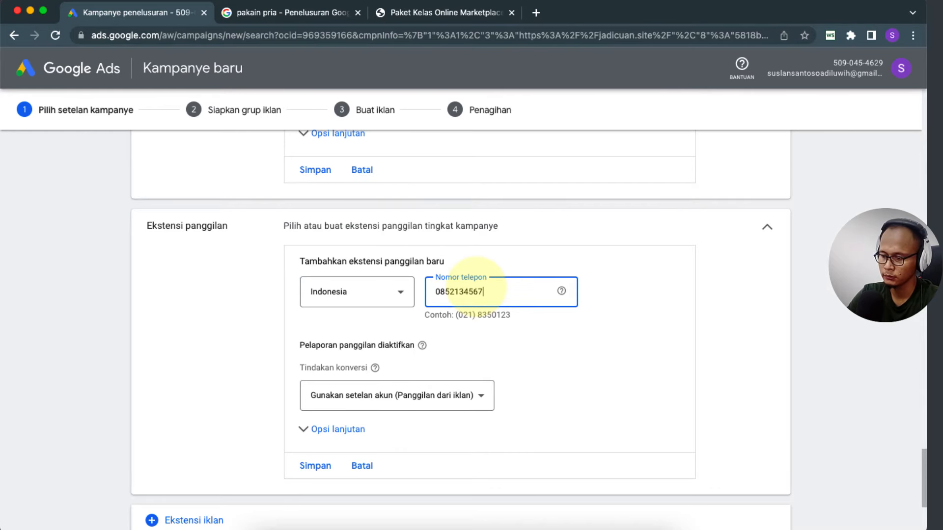
{"action": "left_click", "coordinate": [228, 385]}
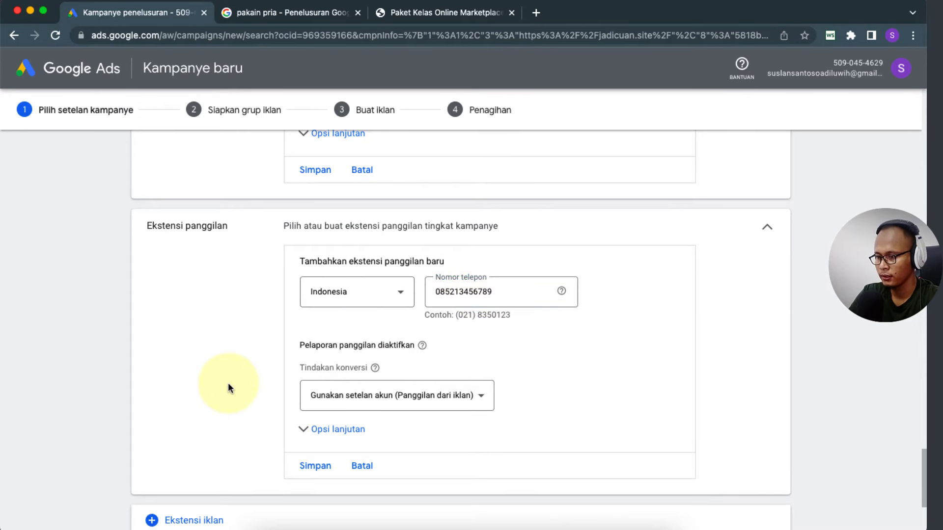
{"action": "scroll", "coordinate": [228, 386], "scroll_direction": "down", "scroll_amount": 3}
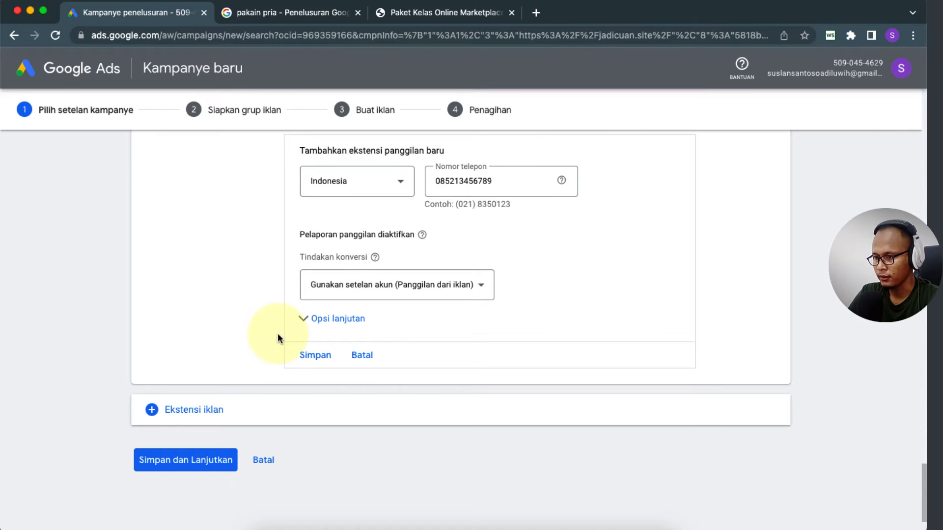
{"action": "left_click", "coordinate": [314, 355]}
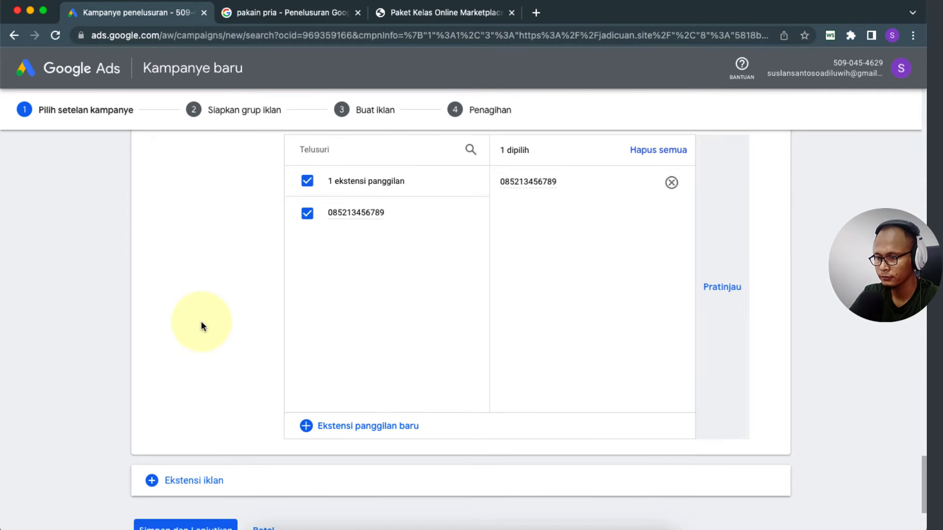
Step: Save the campaign settings and continue to the ad group step
{"action": "scroll", "coordinate": [91, 318], "scroll_direction": "down", "scroll_amount": 3}
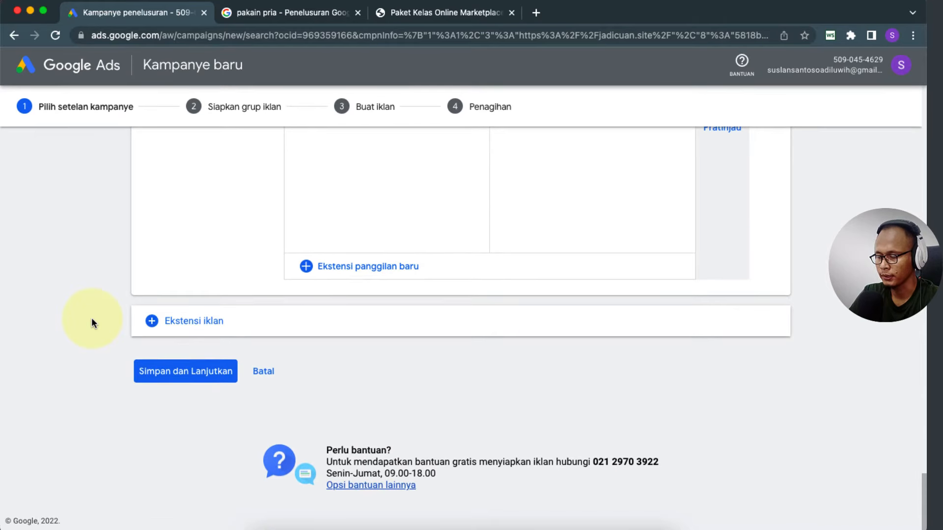
{"action": "scroll", "coordinate": [108, 292], "scroll_direction": "up", "scroll_amount": 7}
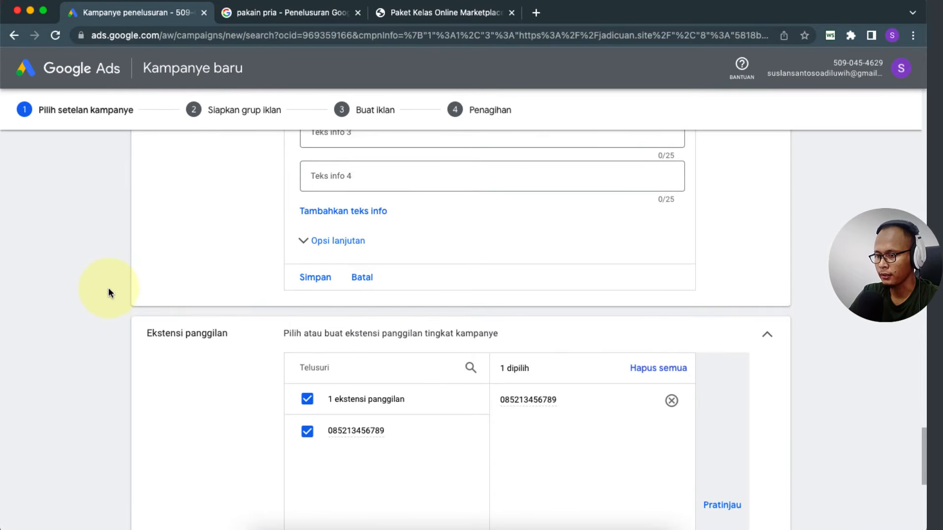
{"action": "scroll", "coordinate": [108, 293], "scroll_direction": "up", "scroll_amount": 3}
{"action": "scroll", "coordinate": [108, 287], "scroll_direction": "up", "scroll_amount": 4}
{"action": "scroll", "coordinate": [108, 287], "scroll_direction": "down", "scroll_amount": 15}
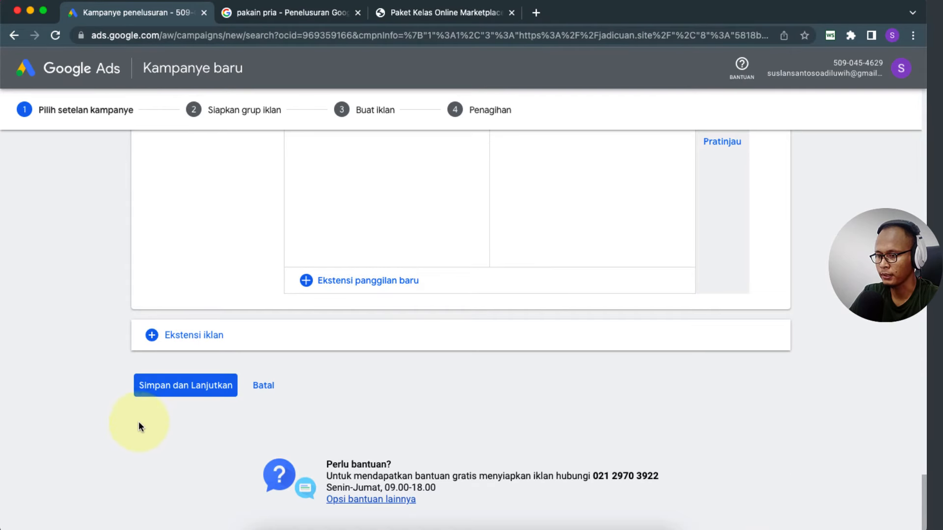
{"action": "left_click", "coordinate": [190, 389]}
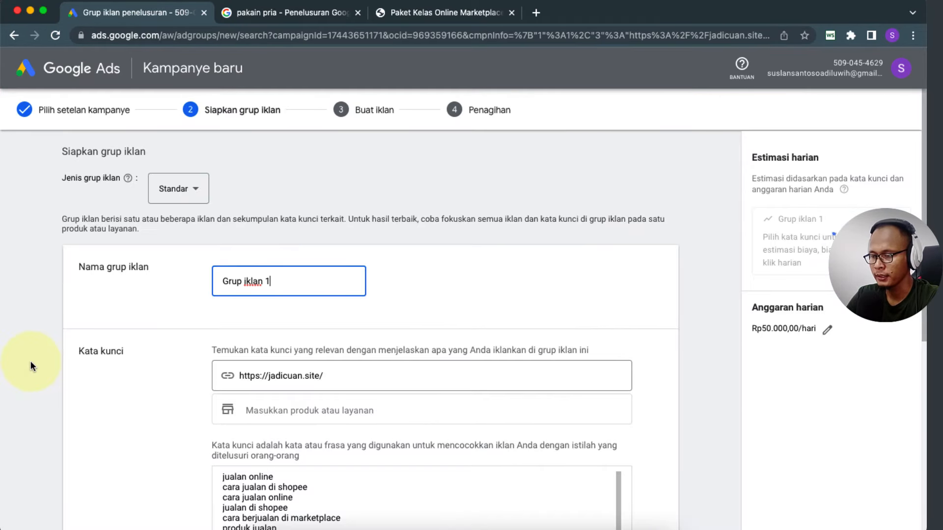
Step: Replace the default ad group name with 'Paket Kelas MP'
{"action": "scroll", "coordinate": [116, 414], "scroll_direction": "down", "scroll_amount": 2}
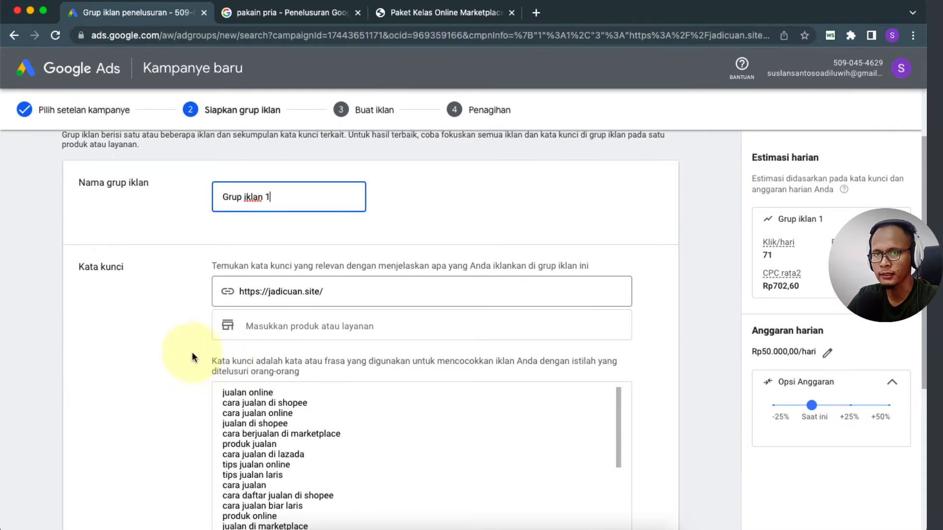
{"action": "triple_click", "coordinate": [310, 193]}
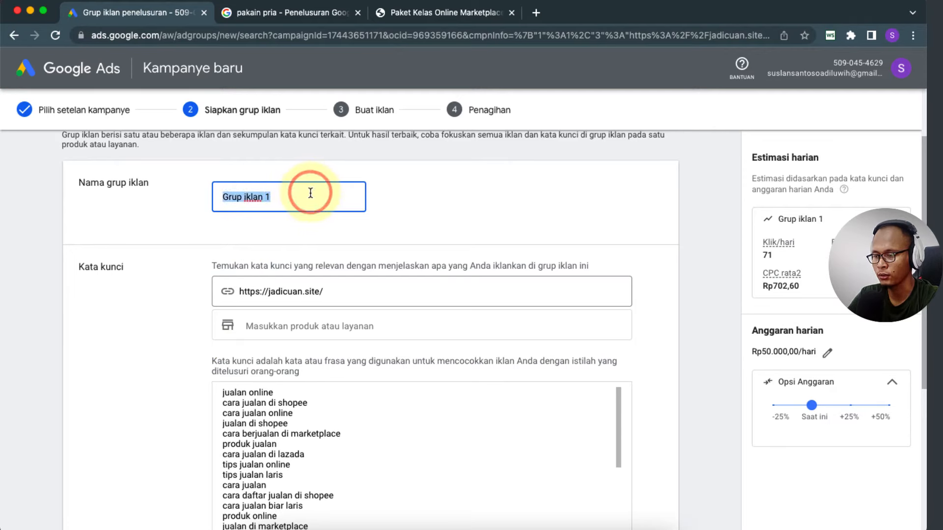
{"action": "type", "text": "Pak"}
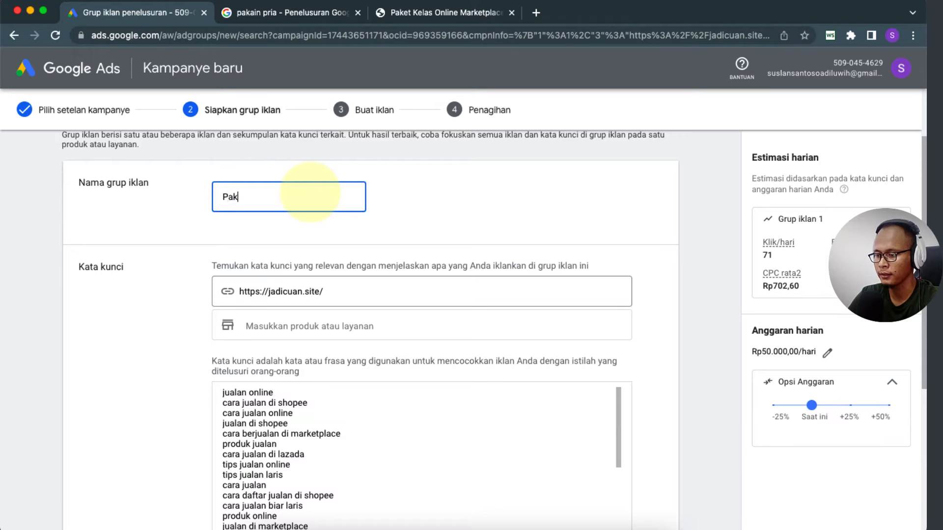
{"action": "type", "text": "et Kelas "}
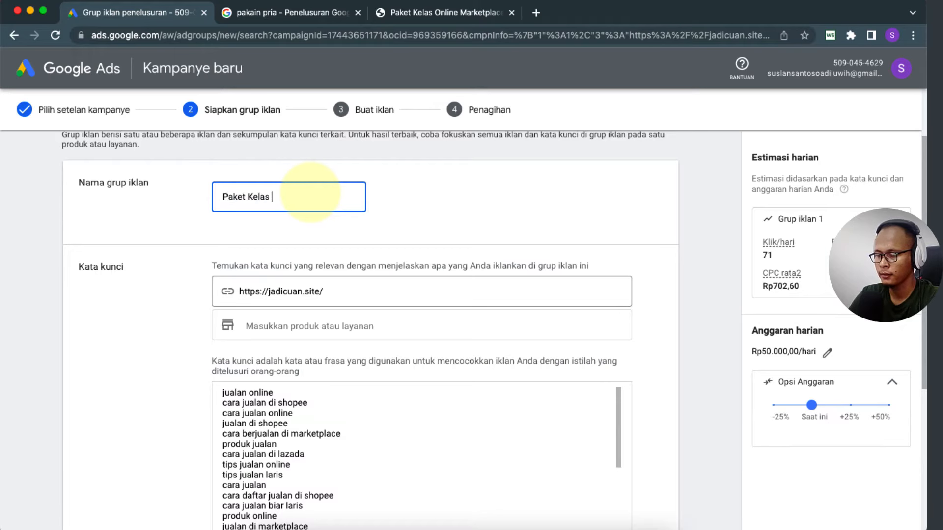
{"action": "type", "text": "M"}
{"action": "left_click", "coordinate": [155, 311]}
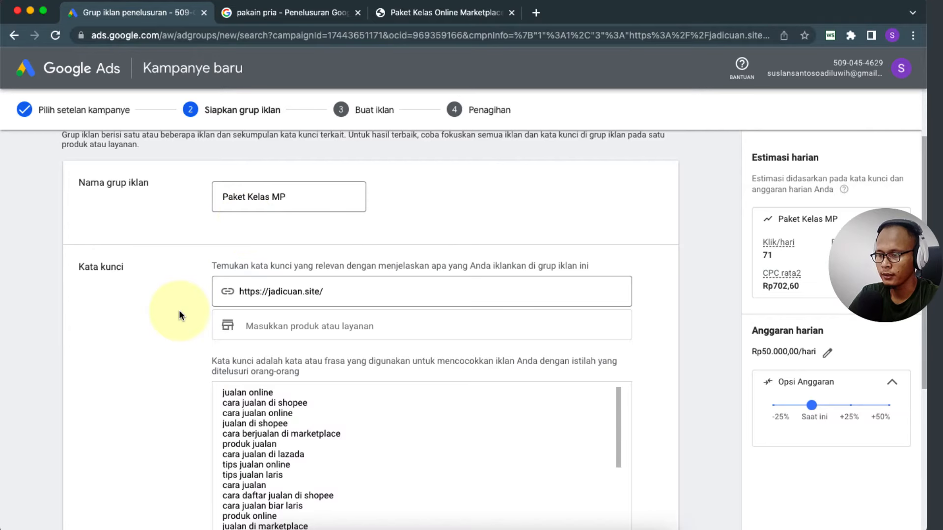
{"action": "scroll", "coordinate": [180, 316], "scroll_direction": "down", "scroll_amount": 3}
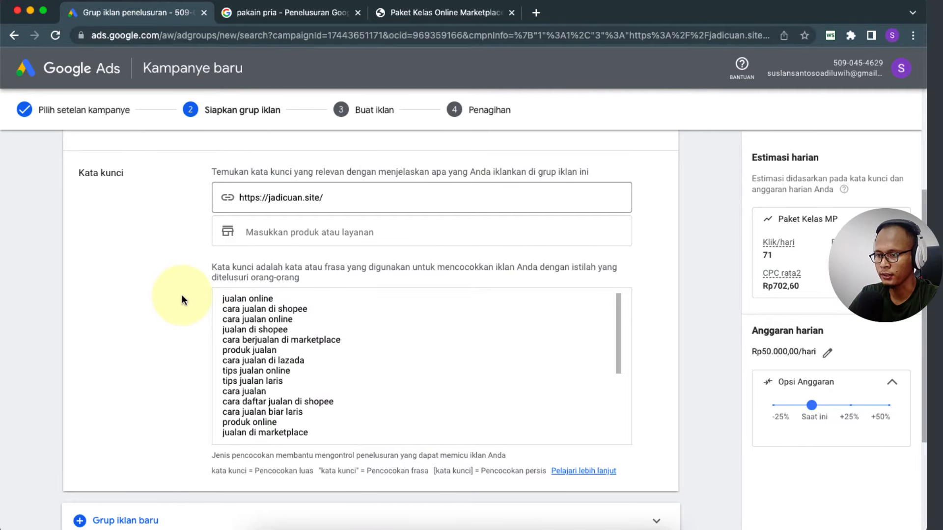
Step: Select and delete all existing keywords so the Kata kunci box is empty
{"action": "left_click", "coordinate": [357, 197]}
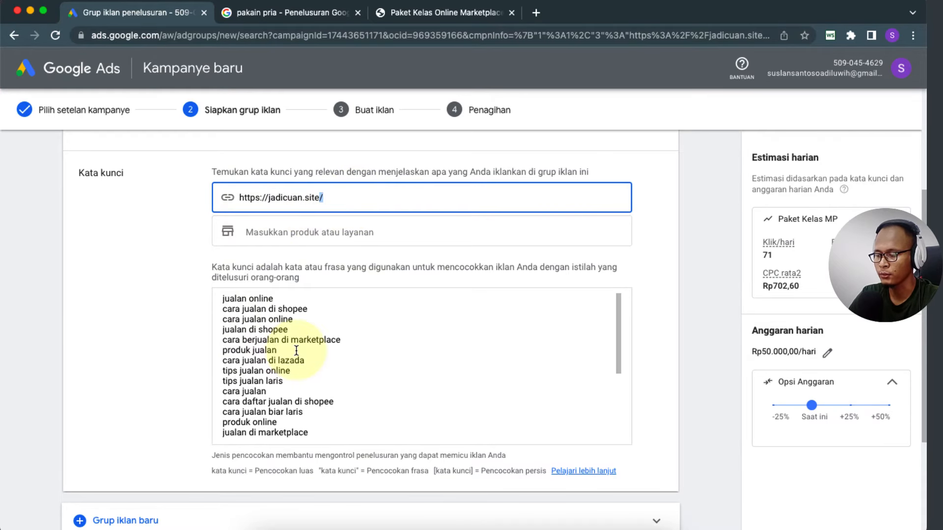
{"action": "scroll", "coordinate": [291, 350], "scroll_direction": "down", "scroll_amount": 10}
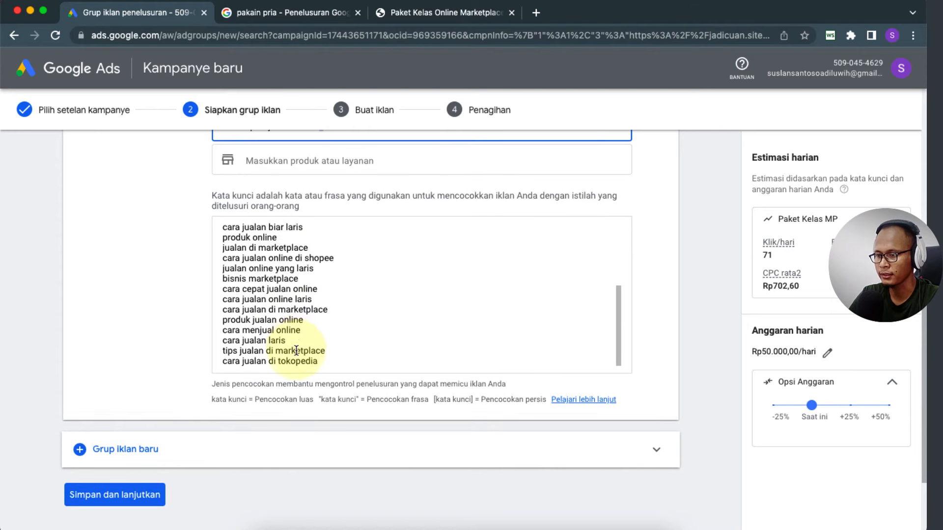
{"action": "scroll", "coordinate": [192, 311], "scroll_direction": "up", "scroll_amount": 3}
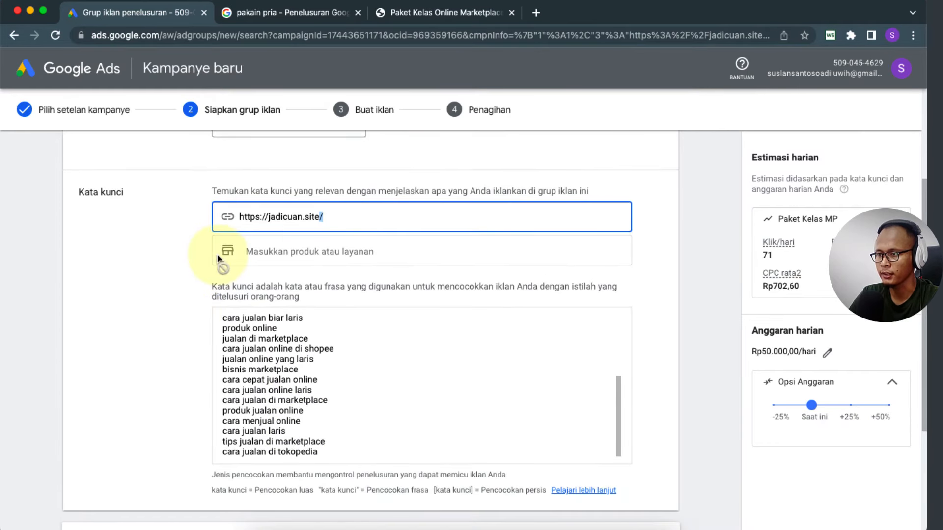
{"action": "left_click", "coordinate": [330, 431]}
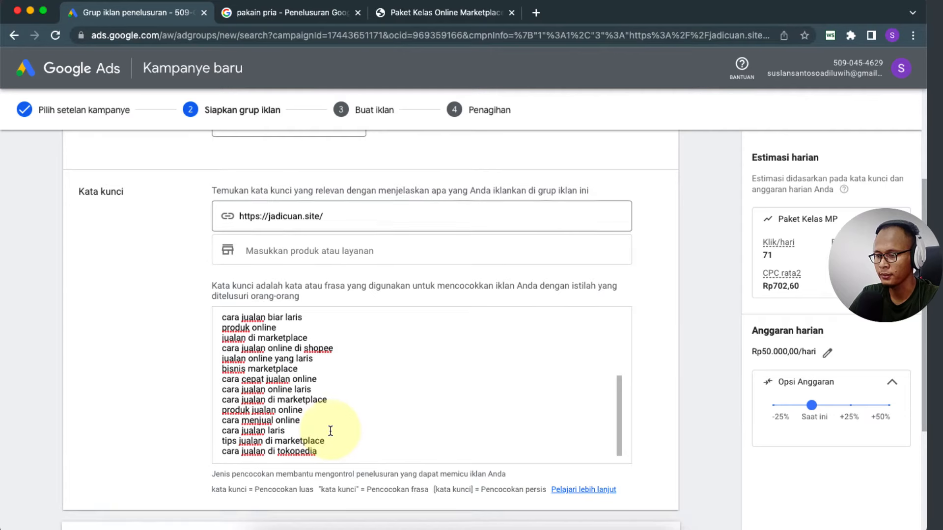
{"action": "scroll", "coordinate": [331, 431], "scroll_direction": "down", "scroll_amount": 2}
{"action": "left_click_drag", "start_coordinate": [330, 403], "coordinate": [222, 266]}
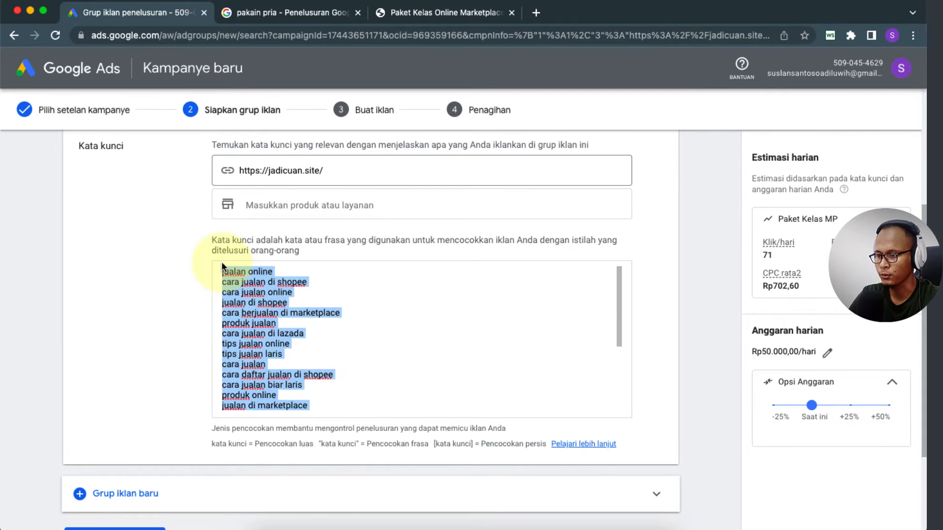
{"action": "key", "text": "BackSpace"}
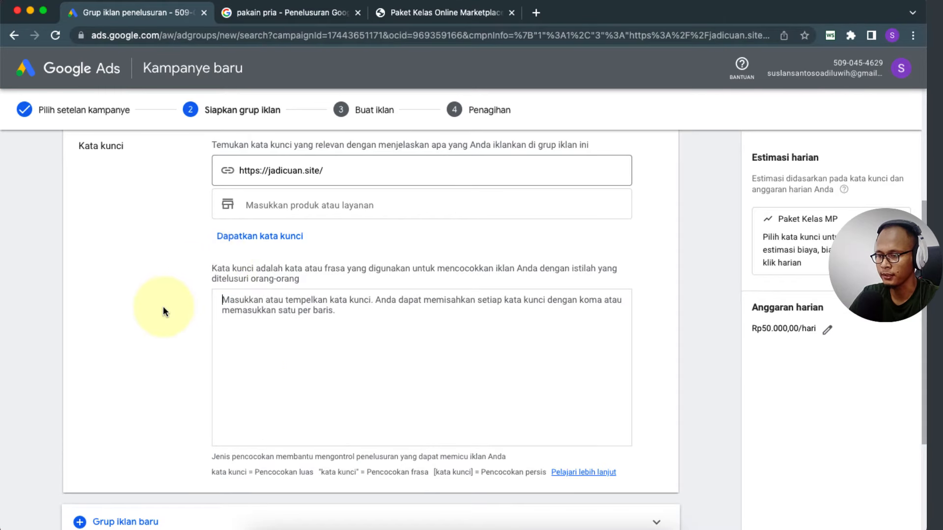
{"action": "left_click", "coordinate": [163, 308]}
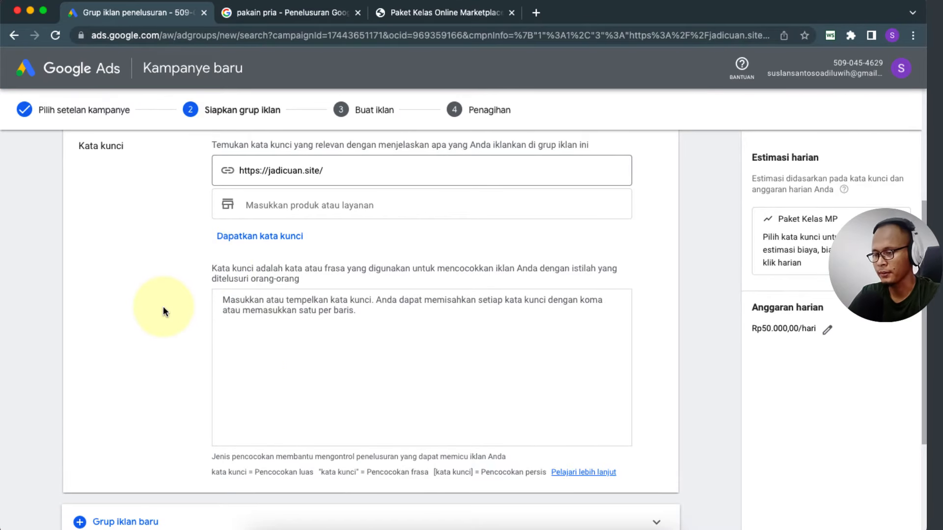
{"action": "left_click", "coordinate": [261, 307]}
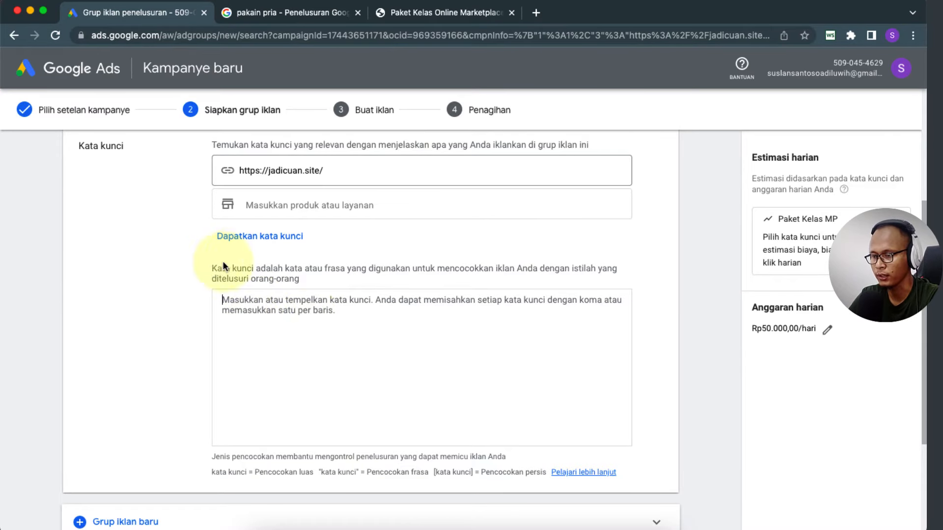
Step: Regenerate keyword suggestions from jadicuan.site and review the new list
{"action": "left_click", "coordinate": [265, 238]}
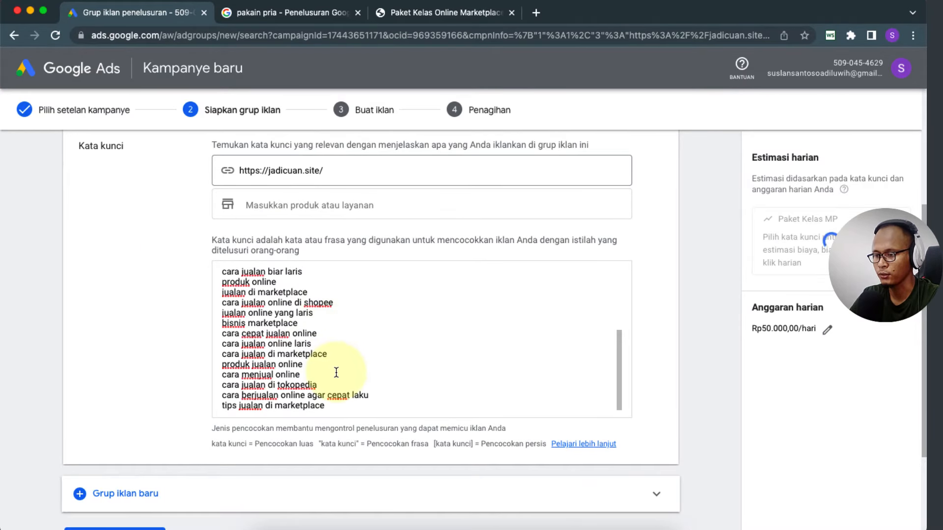
{"action": "scroll", "coordinate": [337, 370], "scroll_direction": "down", "scroll_amount": 2}
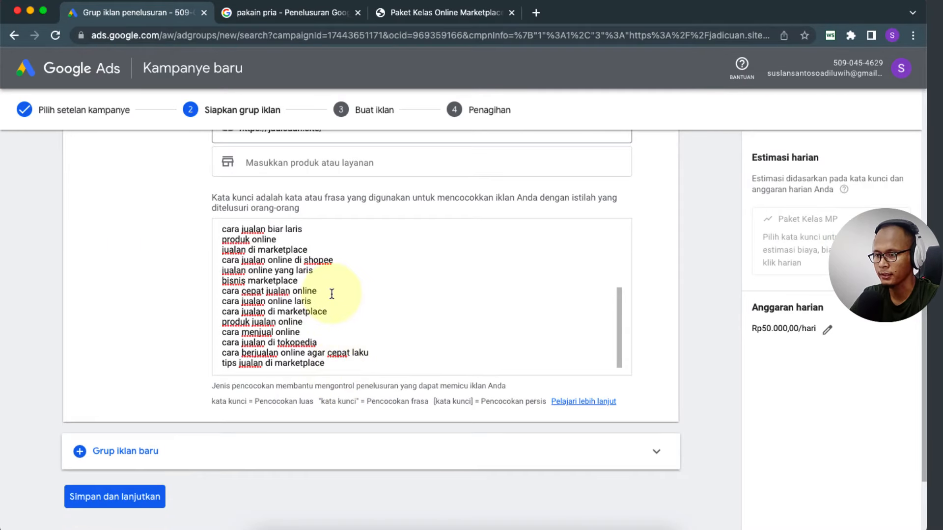
{"action": "scroll", "coordinate": [330, 295], "scroll_direction": "up", "scroll_amount": 3}
{"action": "scroll", "coordinate": [331, 294], "scroll_direction": "up", "scroll_amount": 4}
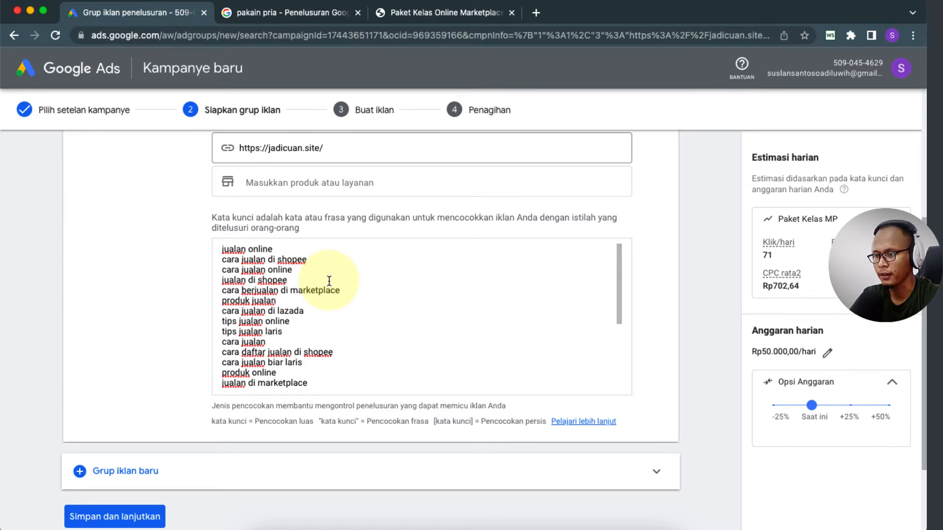
{"action": "scroll", "coordinate": [271, 310], "scroll_direction": "down", "scroll_amount": 4}
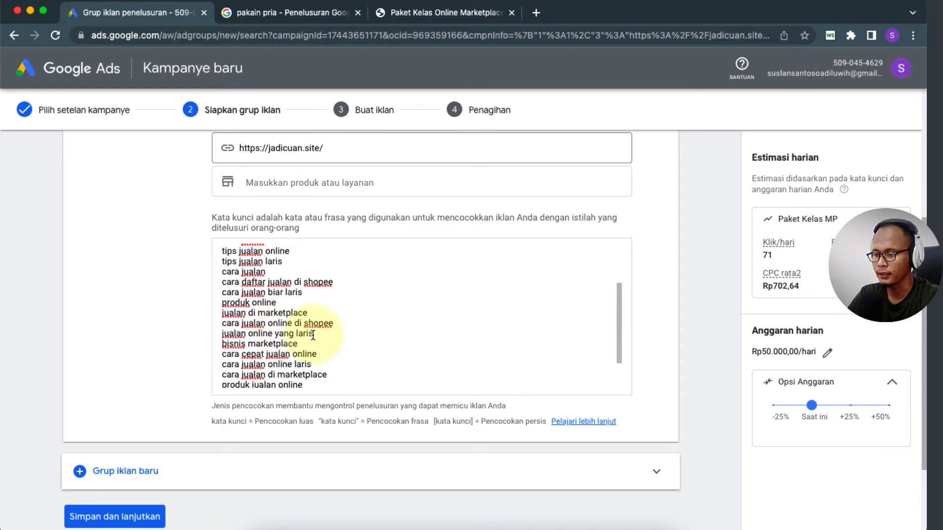
{"action": "scroll", "coordinate": [313, 335], "scroll_direction": "down", "scroll_amount": 5}
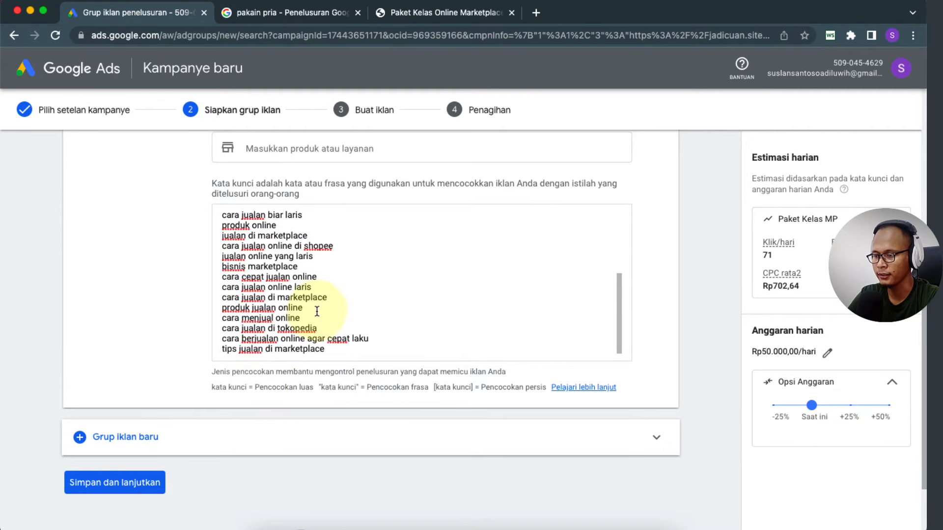
{"action": "scroll", "coordinate": [312, 312], "scroll_direction": "up", "scroll_amount": 3}
{"action": "scroll", "coordinate": [311, 312], "scroll_direction": "up", "scroll_amount": 4}
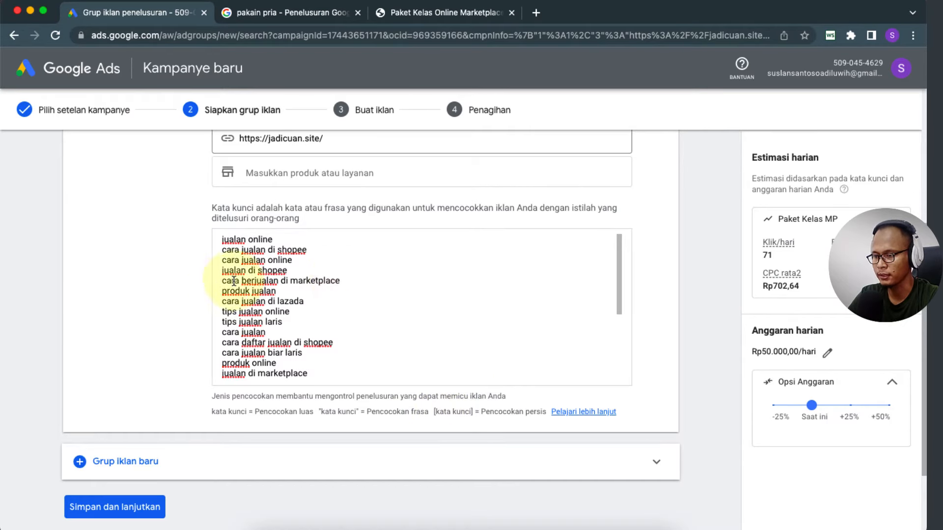
Step: Delete the first keyword 'jualan online' and remove the leftover empty line
{"action": "left_click", "coordinate": [222, 239]}
{"action": "left_click_drag", "start_coordinate": [234, 239], "coordinate": [285, 239]}
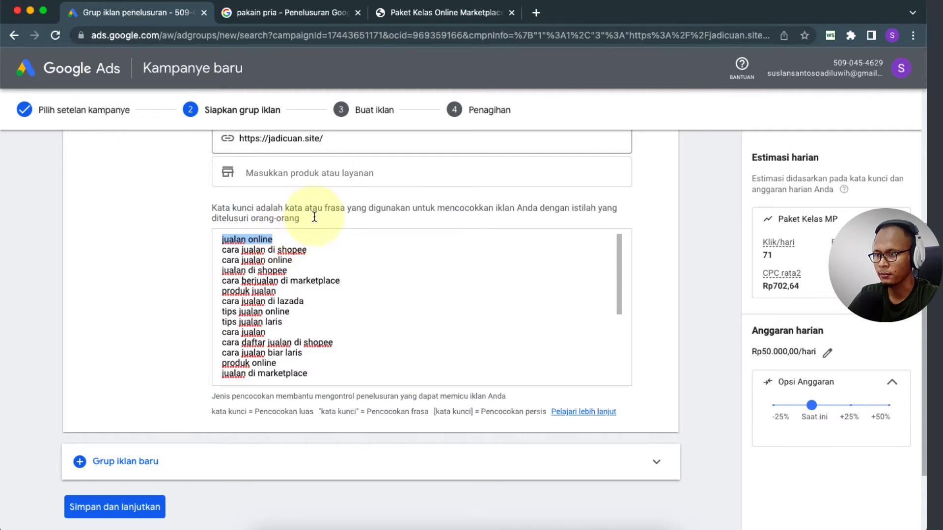
{"action": "left_click_drag", "start_coordinate": [286, 238], "coordinate": [219, 237]}
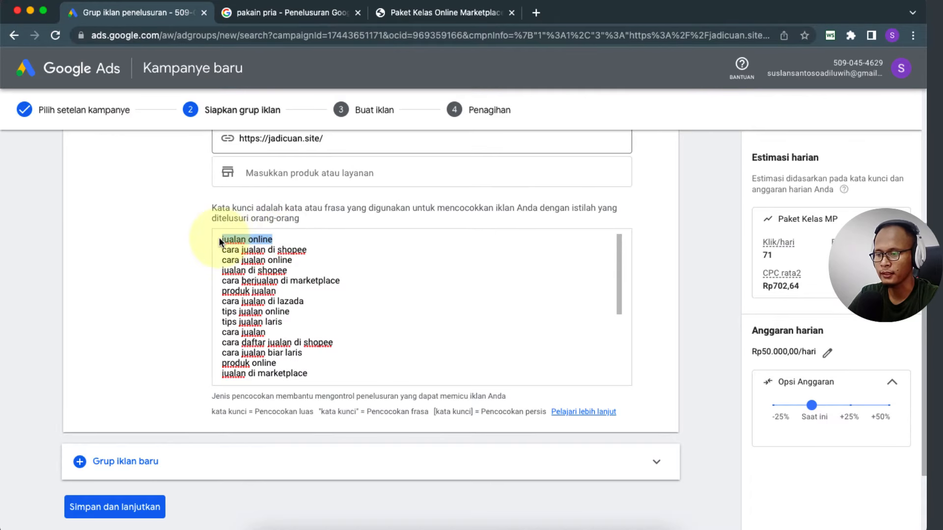
{"action": "left_click", "coordinate": [303, 249]}
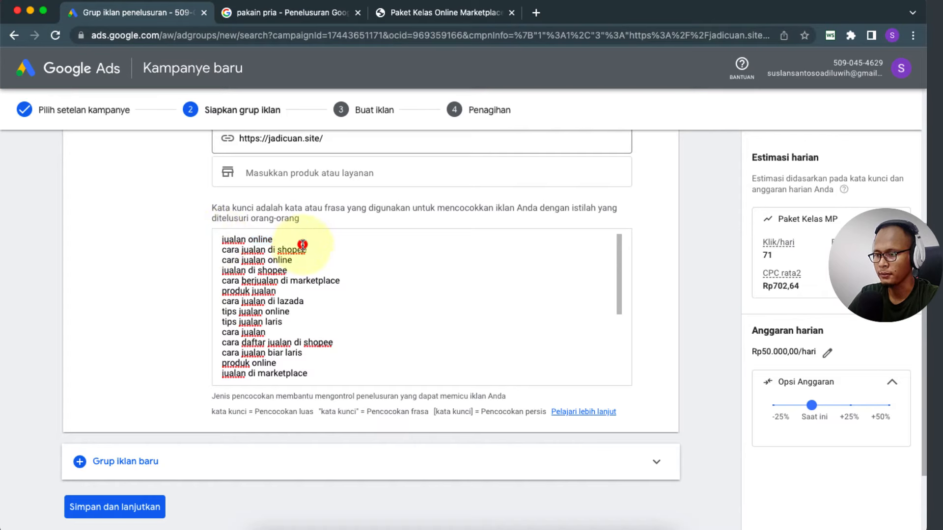
{"action": "left_click", "coordinate": [273, 240]}
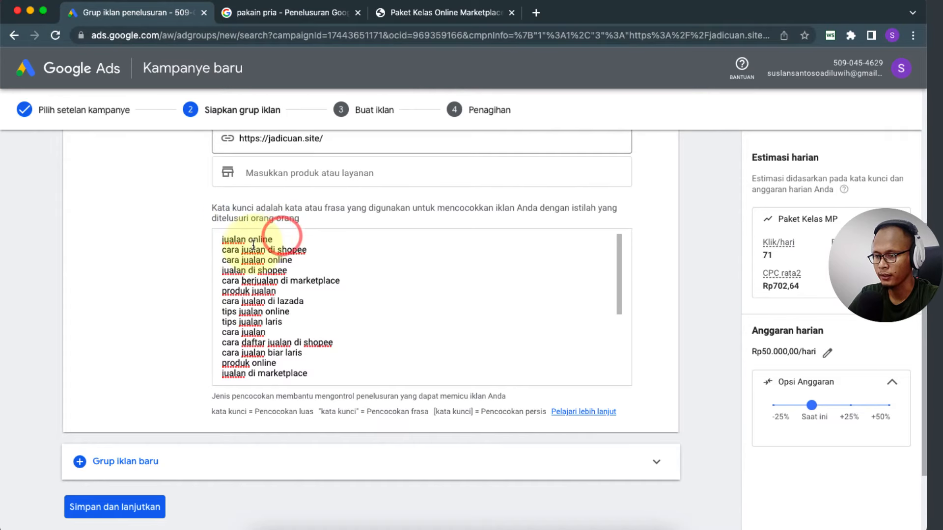
{"action": "left_click", "coordinate": [221, 242]}
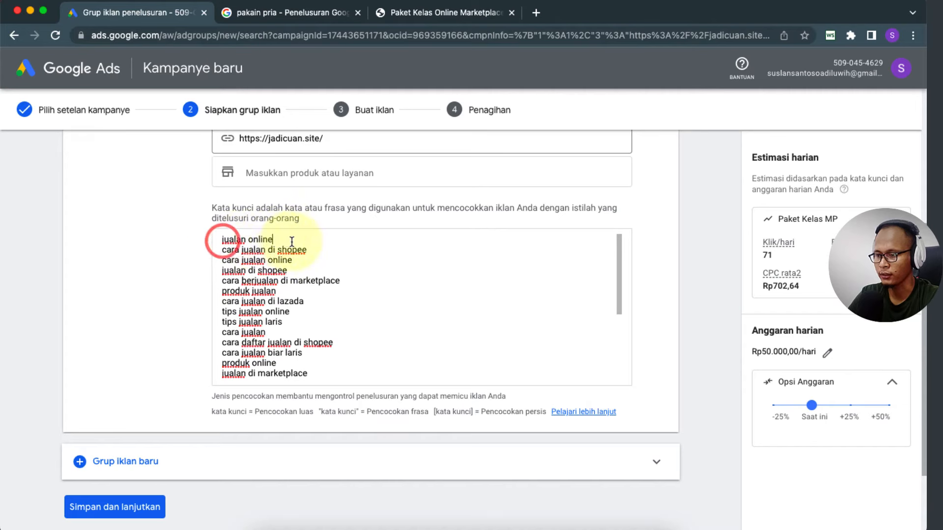
{"action": "left_click_drag", "start_coordinate": [292, 241], "coordinate": [218, 239]}
{"action": "key", "text": "BackSpace"}
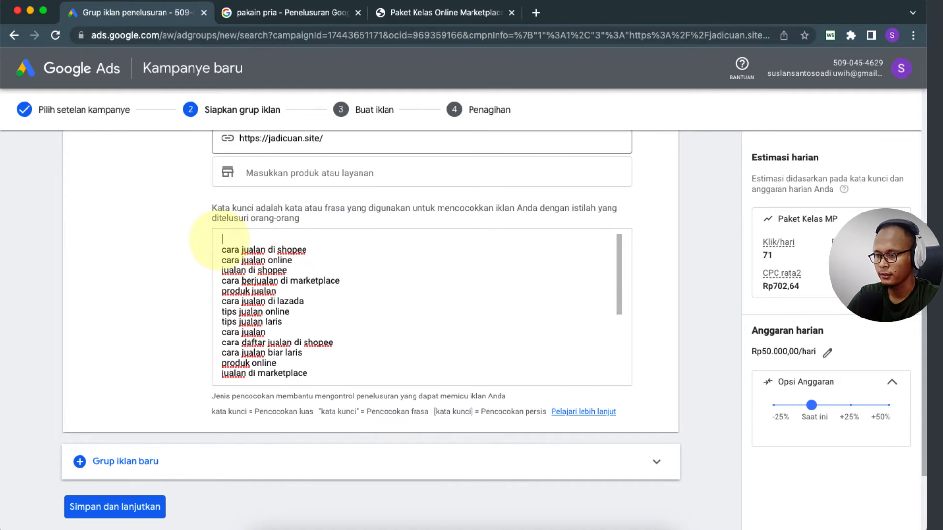
{"action": "key", "text": "Delete"}
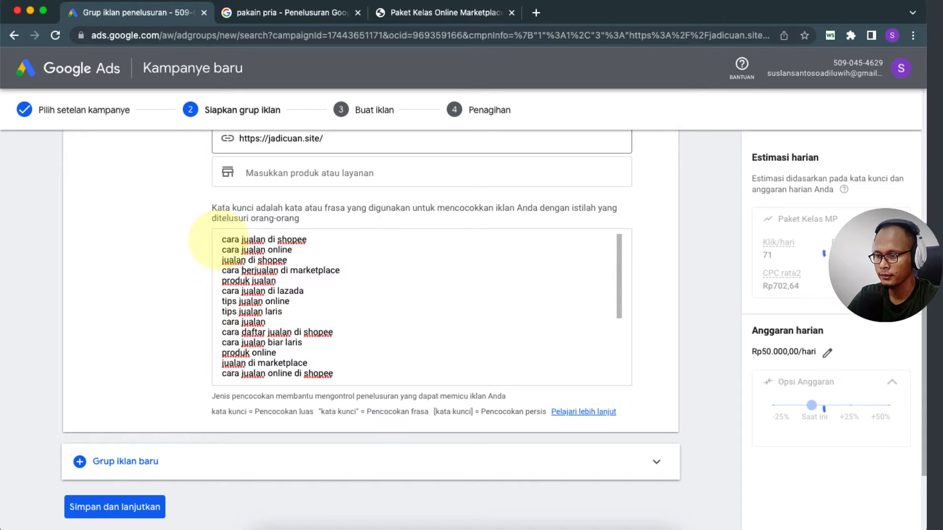
Step: Inspect the new first keyword 'cara jualan di shopee' by selecting its words
{"action": "left_click", "coordinate": [318, 238]}
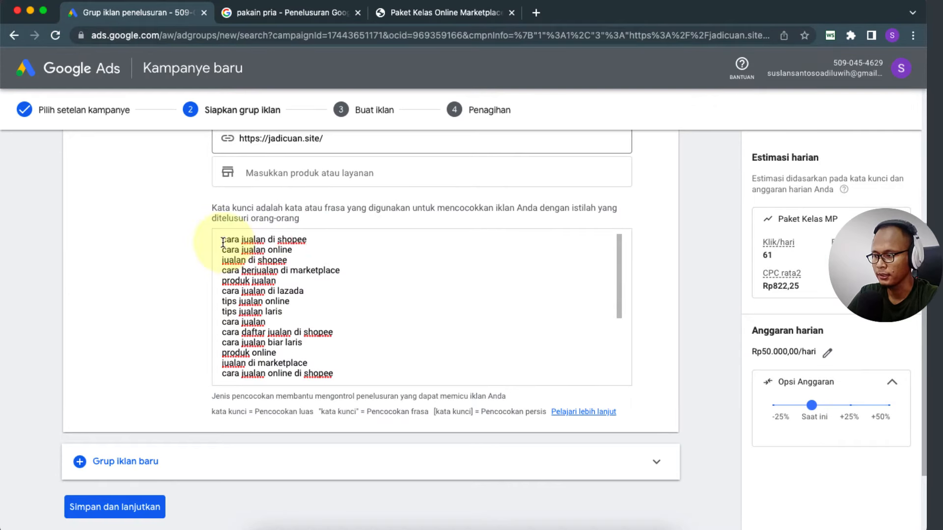
{"action": "left_click_drag", "start_coordinate": [222, 239], "coordinate": [266, 241]}
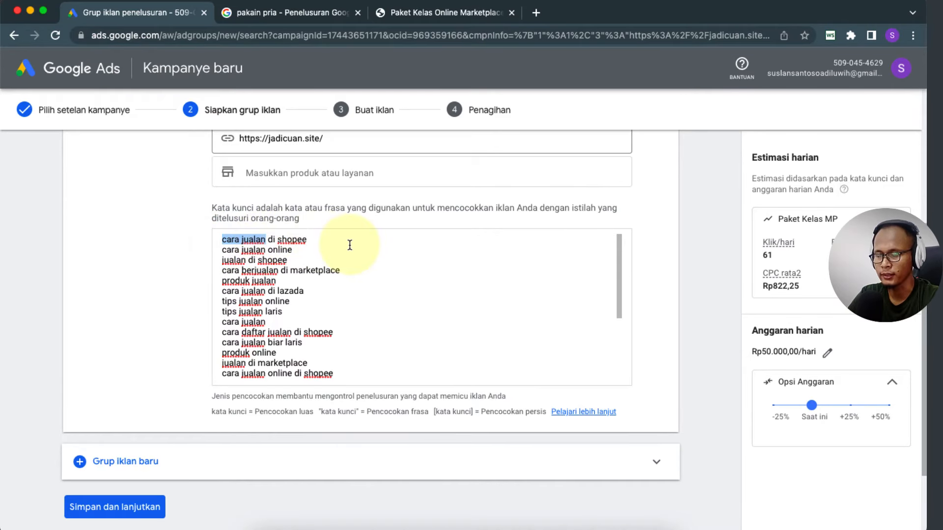
{"action": "left_click", "coordinate": [278, 240]}
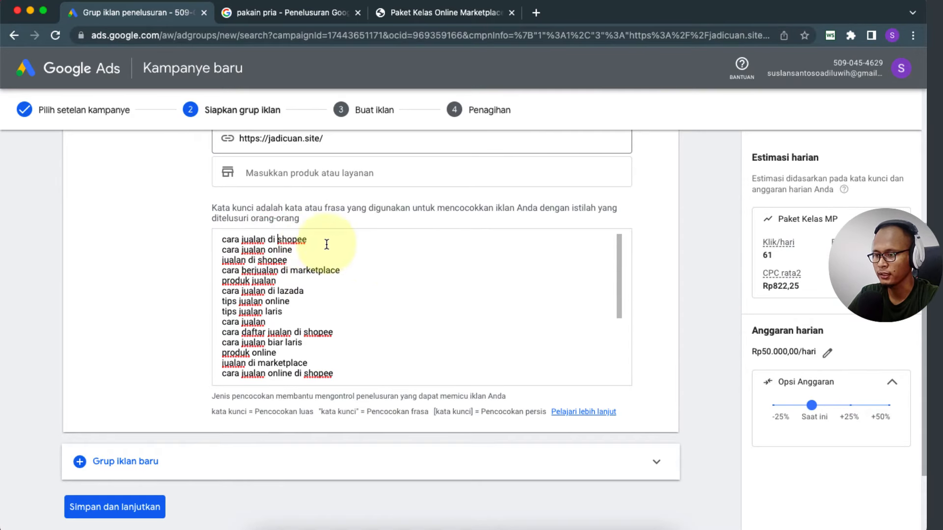
{"action": "left_click_drag", "start_coordinate": [312, 241], "coordinate": [219, 236]}
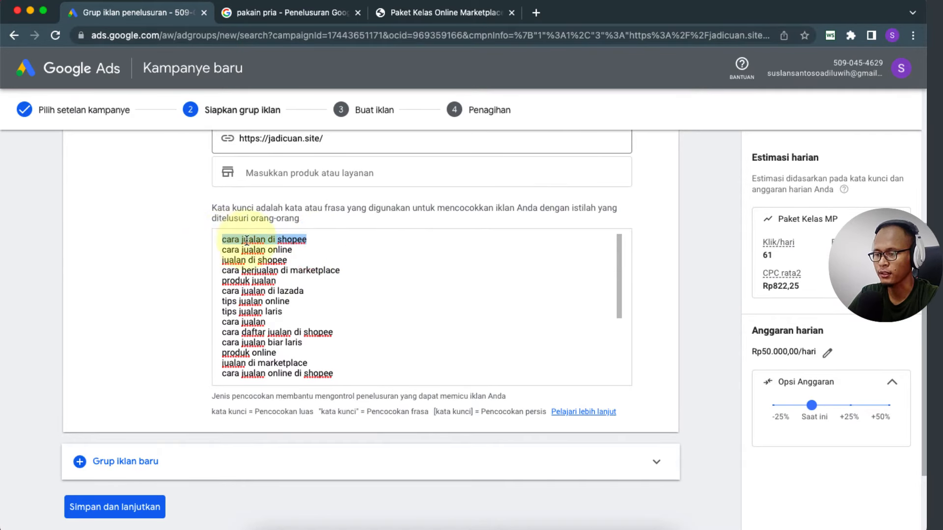
{"action": "left_click", "coordinate": [379, 248]}
{"action": "left_click_drag", "start_coordinate": [277, 240], "coordinate": [329, 240]}
{"action": "left_click", "coordinate": [355, 242]}
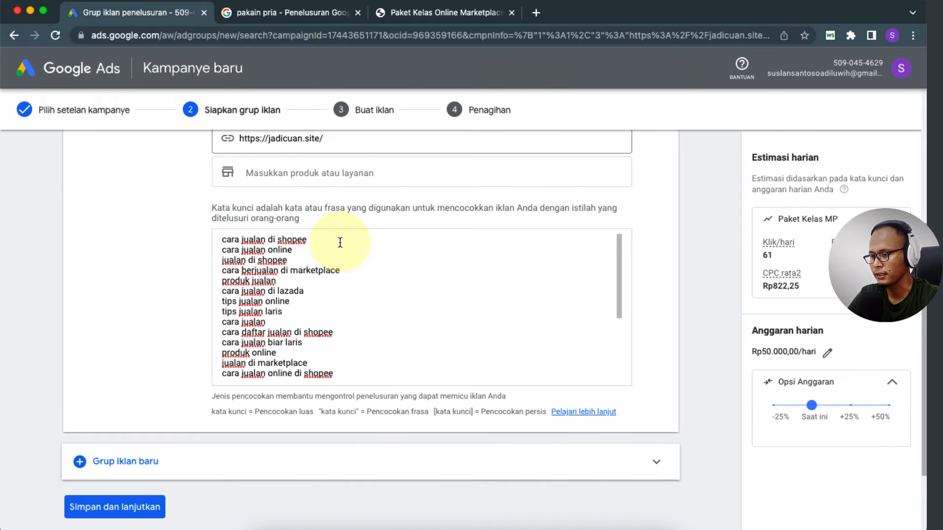
{"action": "left_click_drag", "start_coordinate": [340, 242], "coordinate": [220, 240]}
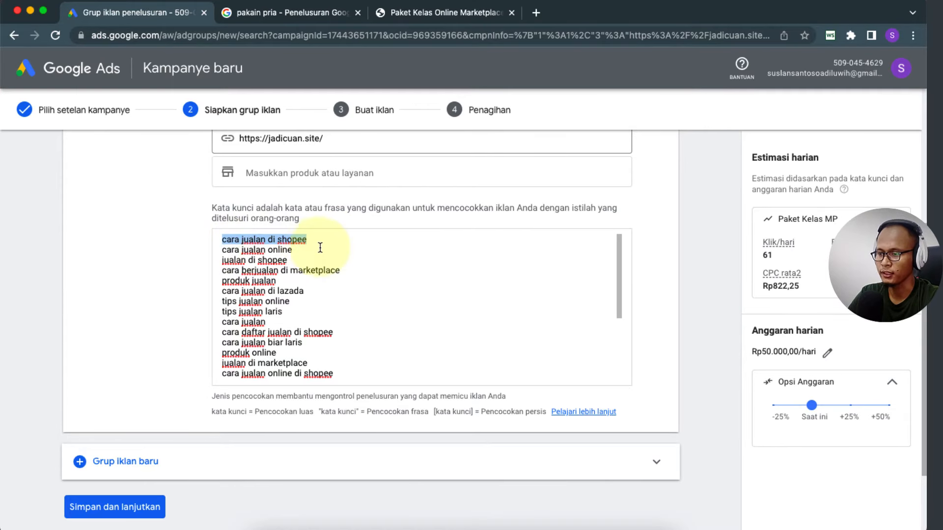
{"action": "left_click", "coordinate": [330, 242]}
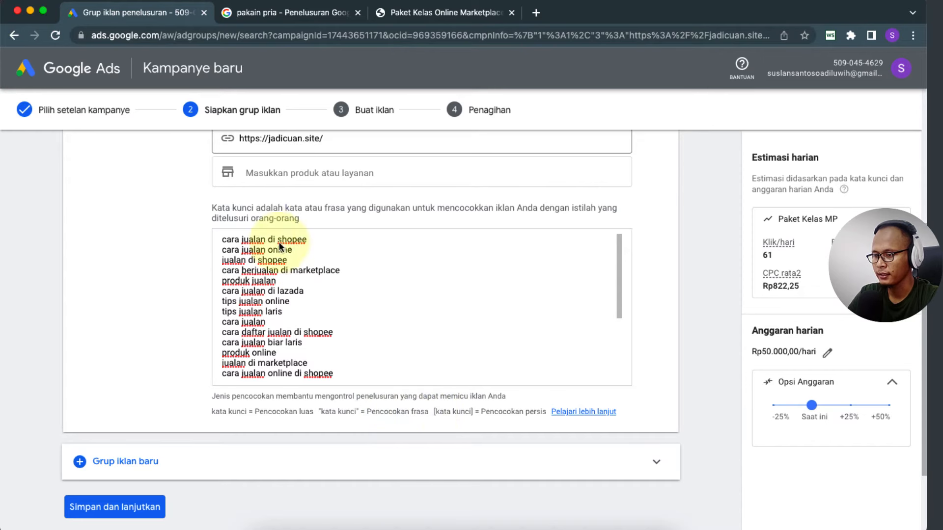
Step: Wrap the first keyword in double quotes as "cara jualan di shopee" for phrase match
{"action": "left_click", "coordinate": [222, 239]}
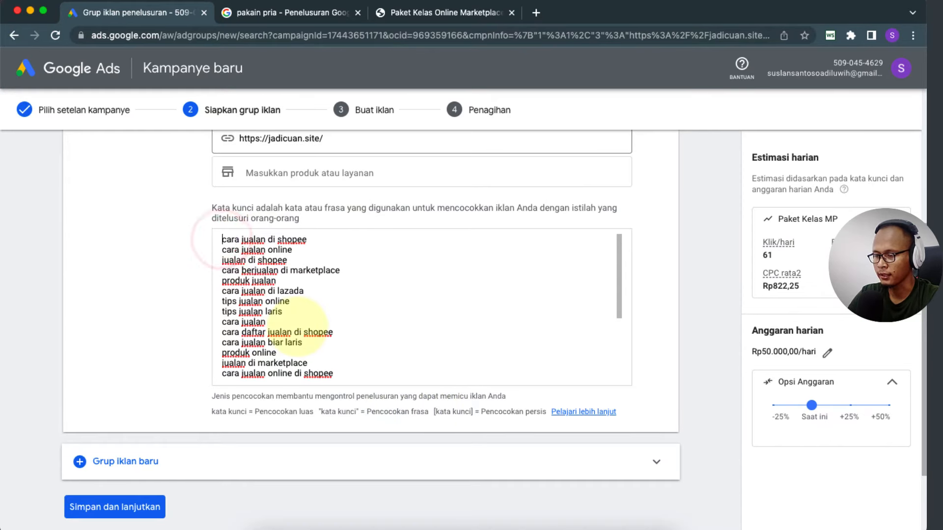
{"action": "type", "text": "\""}
{"action": "left_click", "coordinate": [317, 239]}
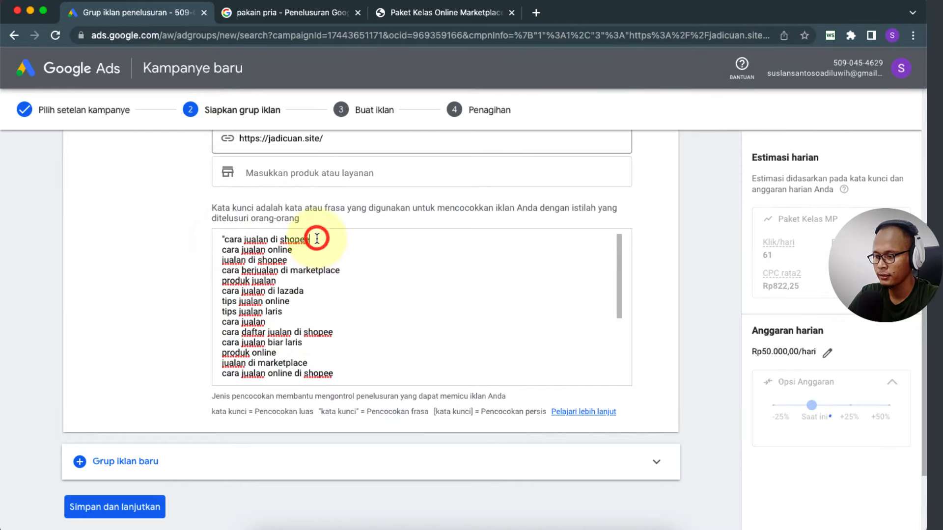
{"action": "type", "text": "\""}
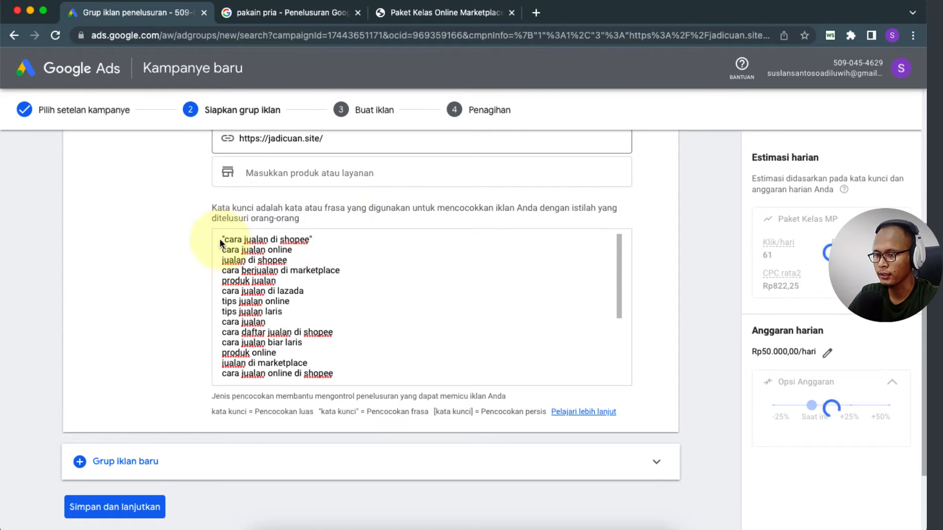
Step: Check the quoted first keyword by selecting its text in several ways
{"action": "left_click_drag", "start_coordinate": [222, 239], "coordinate": [337, 238]}
{"action": "left_click", "coordinate": [336, 238]}
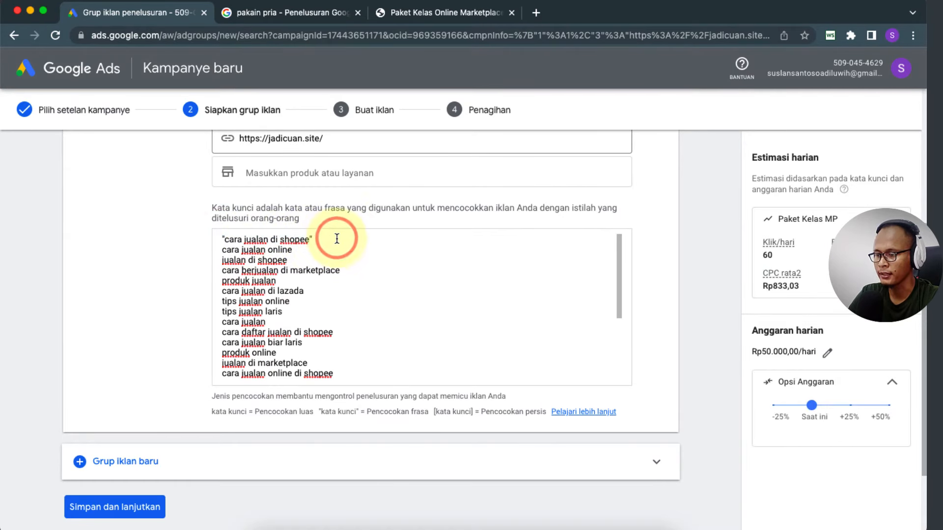
{"action": "left_click_drag", "start_coordinate": [333, 239], "coordinate": [217, 234]}
{"action": "left_click", "coordinate": [388, 246]}
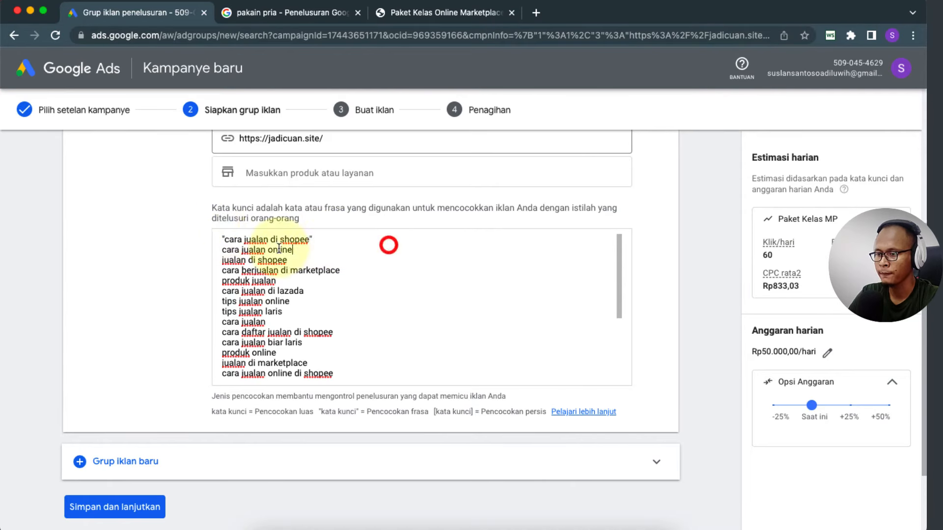
{"action": "left_click", "coordinate": [343, 238]}
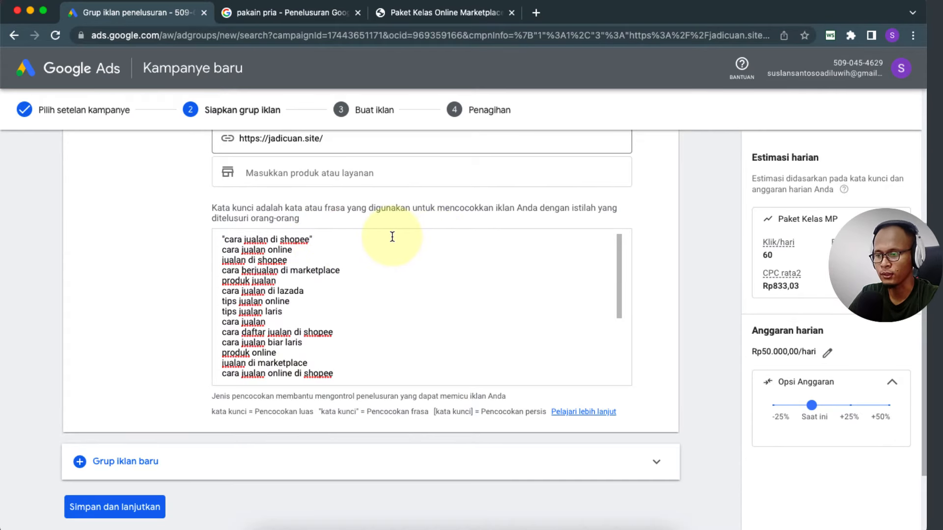
{"action": "triple_click", "coordinate": [222, 238]}
{"action": "left_click", "coordinate": [360, 244]}
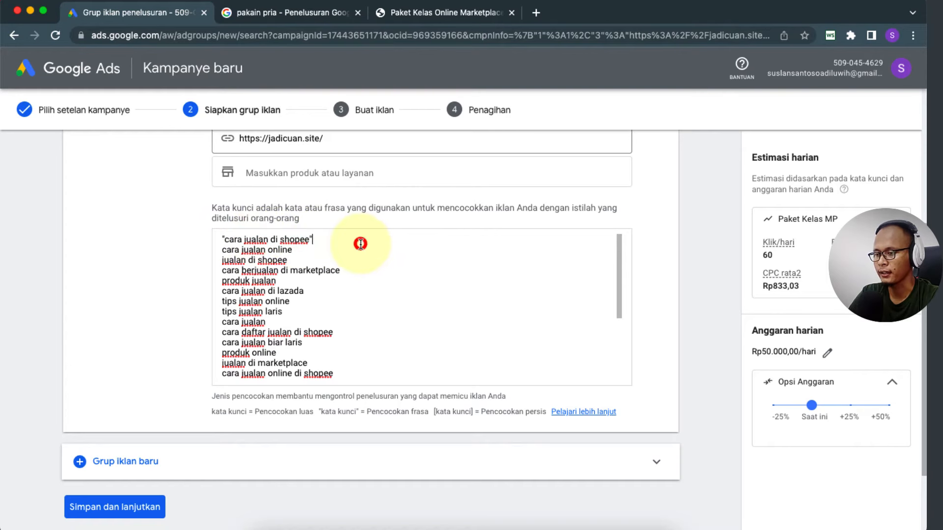
{"action": "left_click_drag", "start_coordinate": [222, 238], "coordinate": [344, 239]}
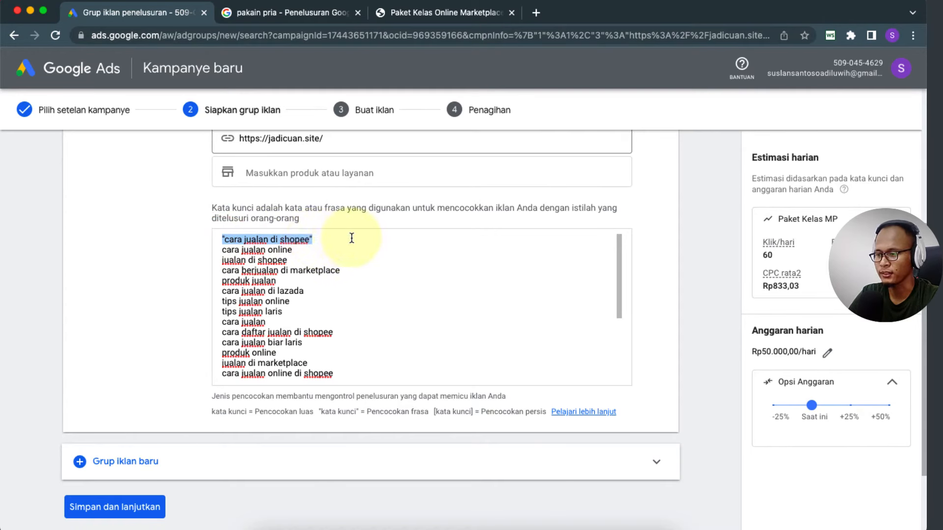
{"action": "left_click", "coordinate": [352, 238]}
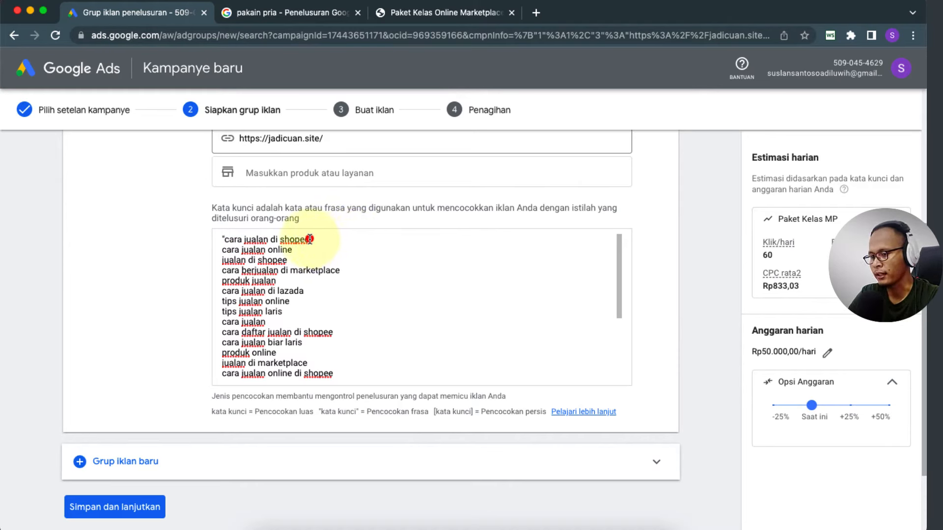
{"action": "left_click_drag", "start_coordinate": [310, 239], "coordinate": [227, 242]}
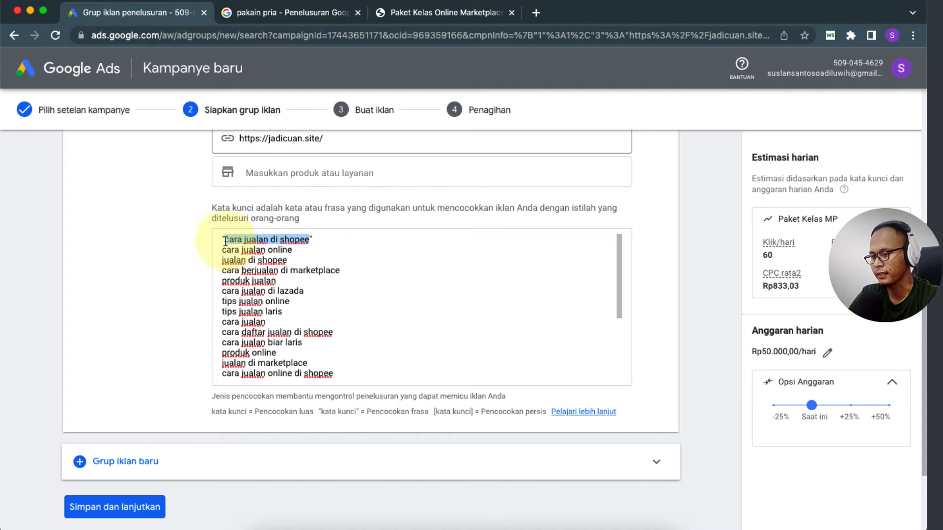
{"action": "left_click", "coordinate": [343, 240]}
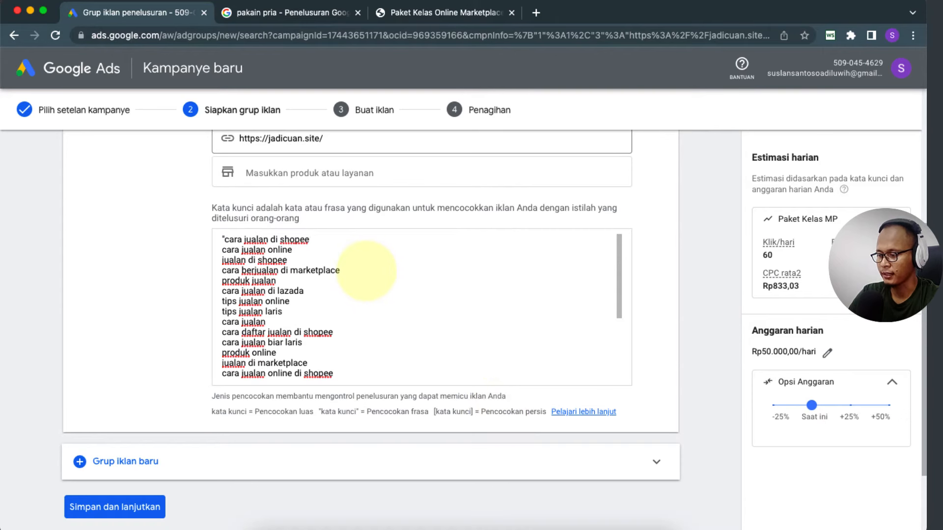
Step: Swap the opening quote for a square bracket, matching the [kata kunci] exact-match example
{"action": "type", "text": "\""}
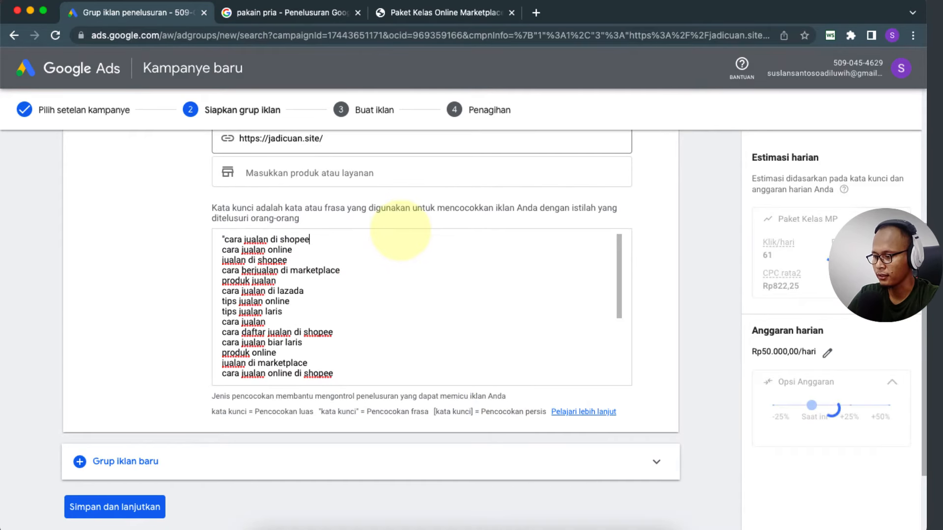
{"action": "left_click", "coordinate": [224, 240]}
{"action": "key", "text": "BackSpace"}
{"action": "type", "text": "["}
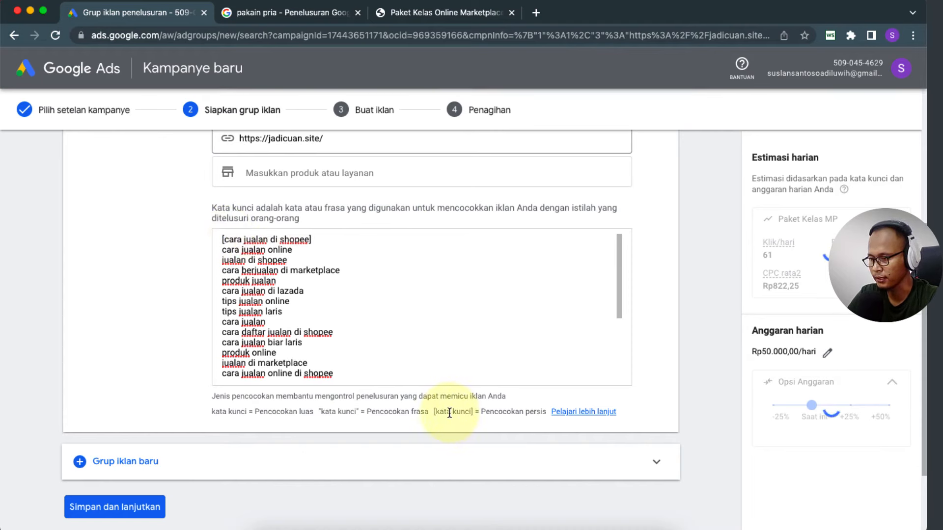
{"action": "left_click_drag", "start_coordinate": [434, 412], "coordinate": [472, 412]}
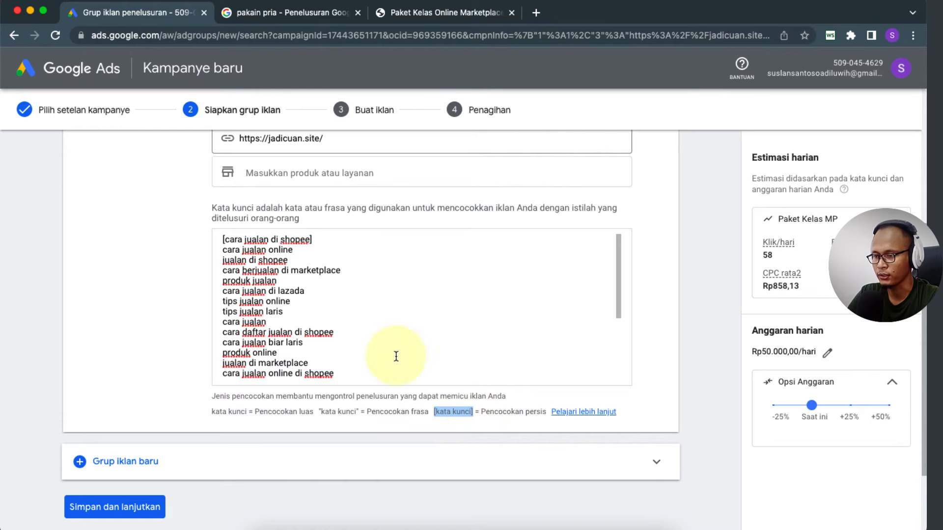
{"action": "left_click", "coordinate": [328, 236]}
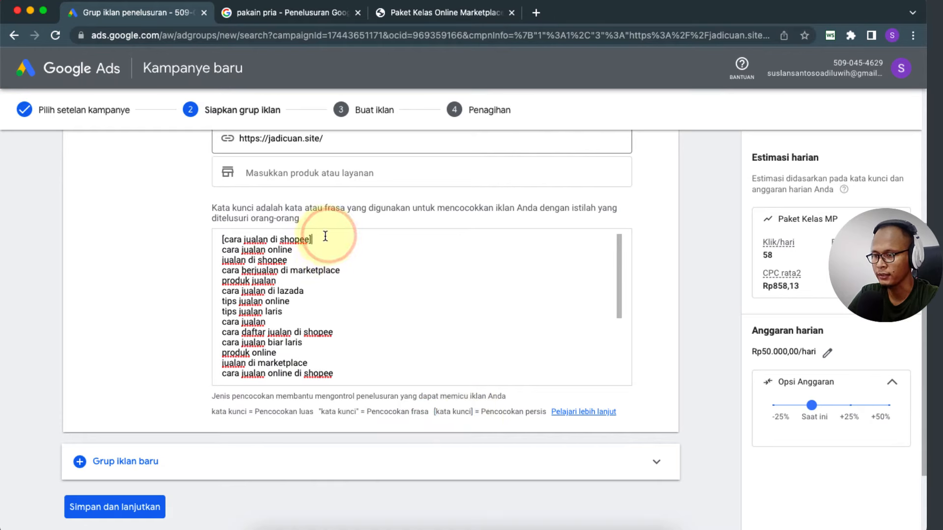
Step: Verify the first keyword reads [cara jualan di shopee] in exact-match brackets
{"action": "triple_click", "coordinate": [326, 238]}
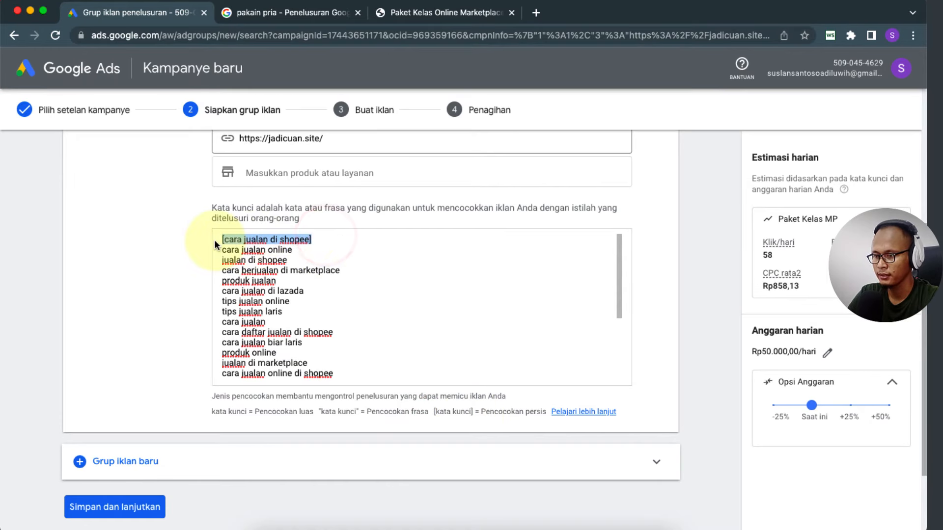
{"action": "left_click_drag", "start_coordinate": [343, 242], "coordinate": [216, 240]}
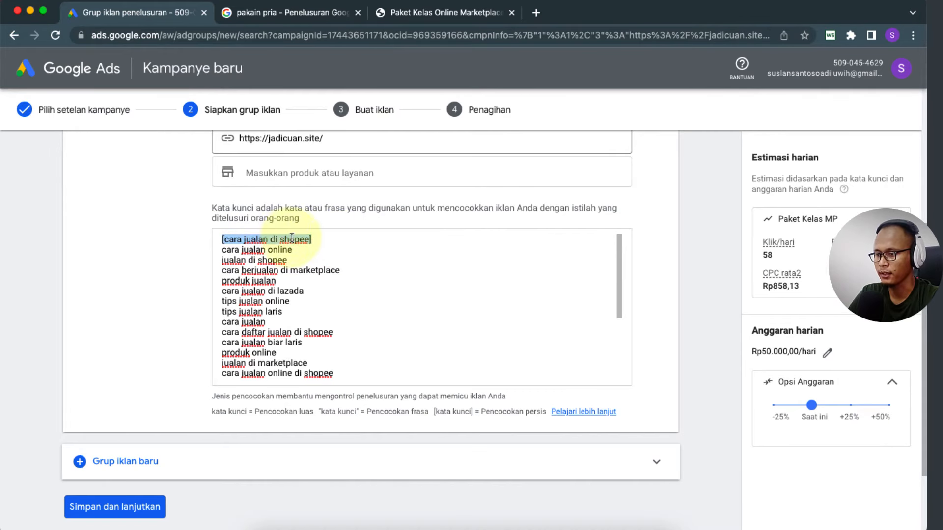
{"action": "left_click", "coordinate": [328, 240]}
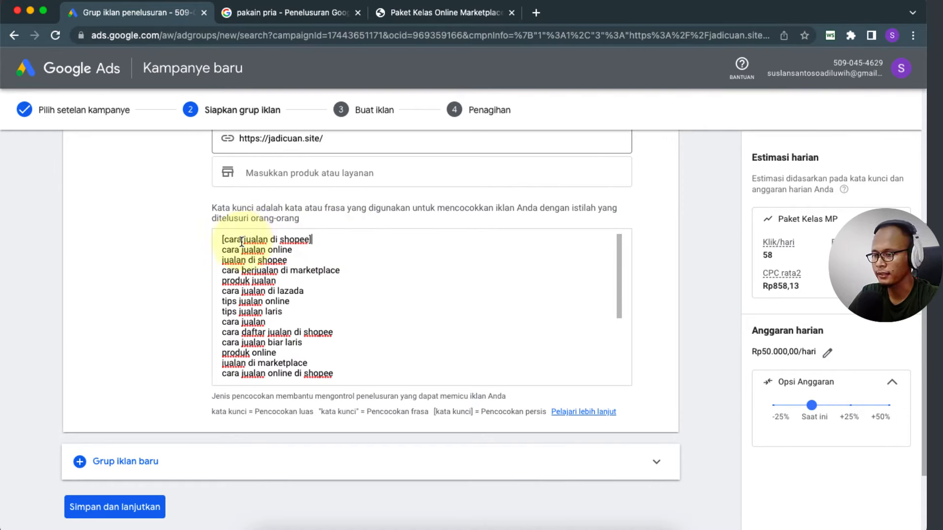
{"action": "left_click_drag", "start_coordinate": [241, 241], "coordinate": [308, 242]}
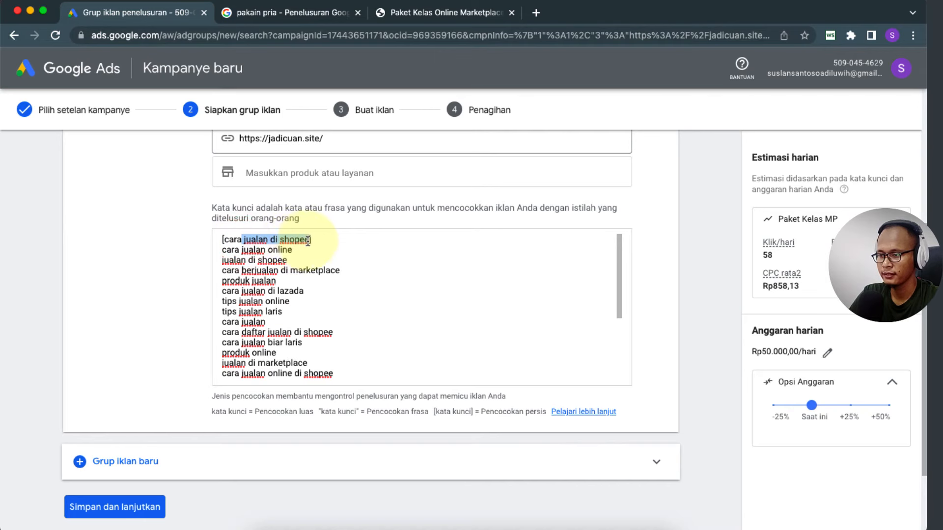
{"action": "left_click", "coordinate": [339, 240]}
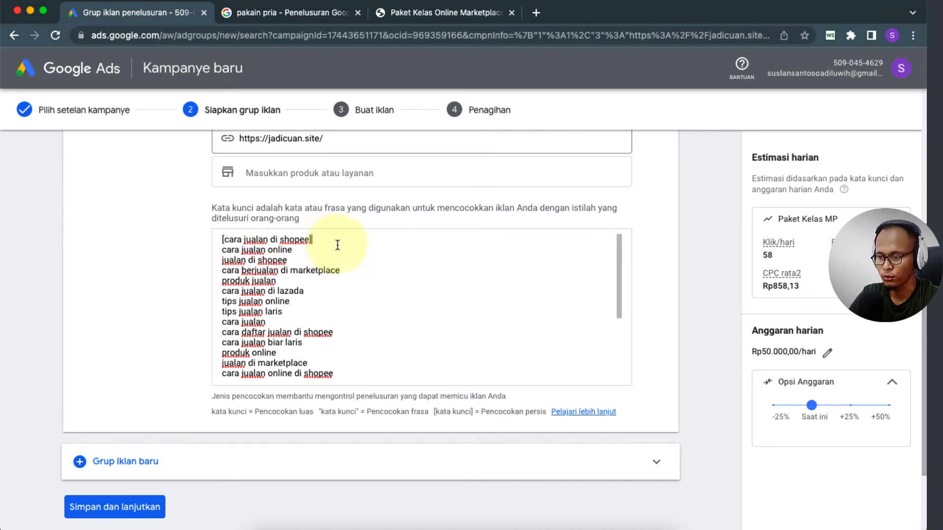
{"action": "left_click_drag", "start_coordinate": [312, 239], "coordinate": [221, 240]}
{"action": "left_click", "coordinate": [322, 239]}
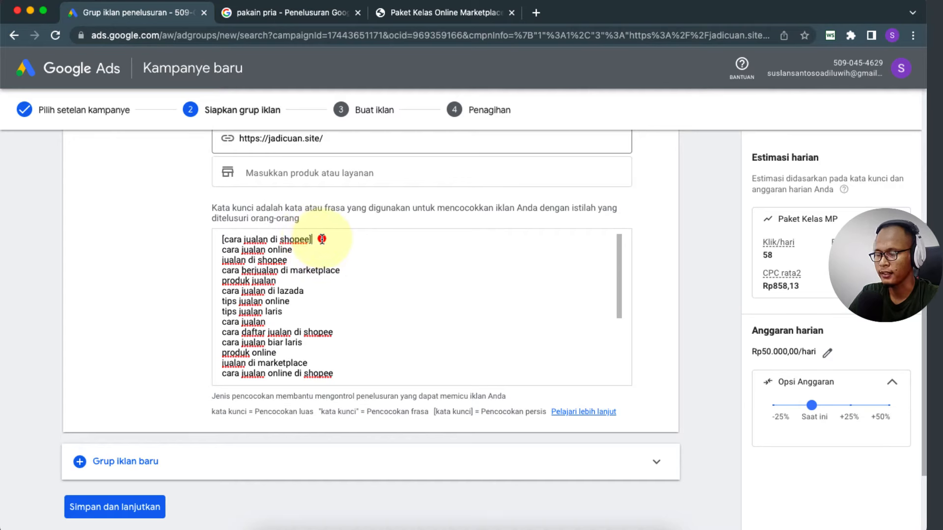
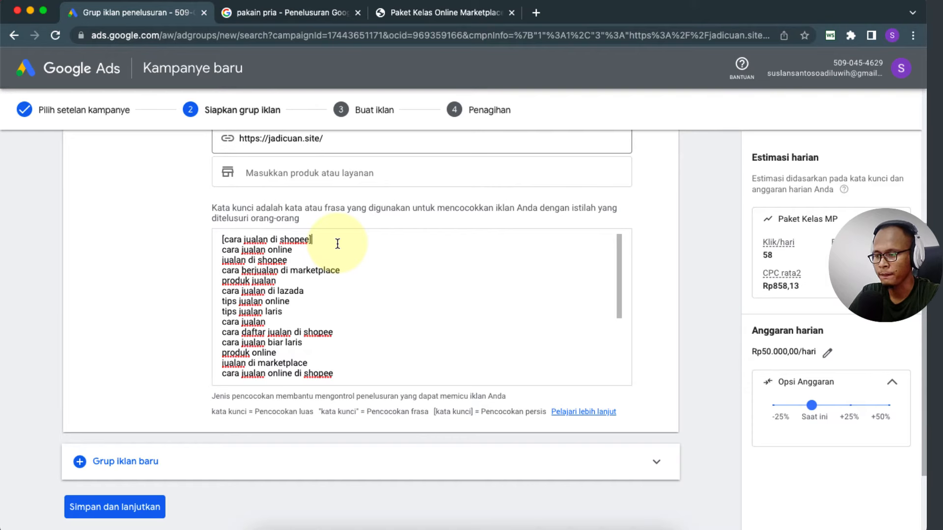
Step: Add the closing ] so the first keyword reads [cara jualan di shopee]
{"action": "left_click_drag", "start_coordinate": [314, 239], "coordinate": [219, 239]}
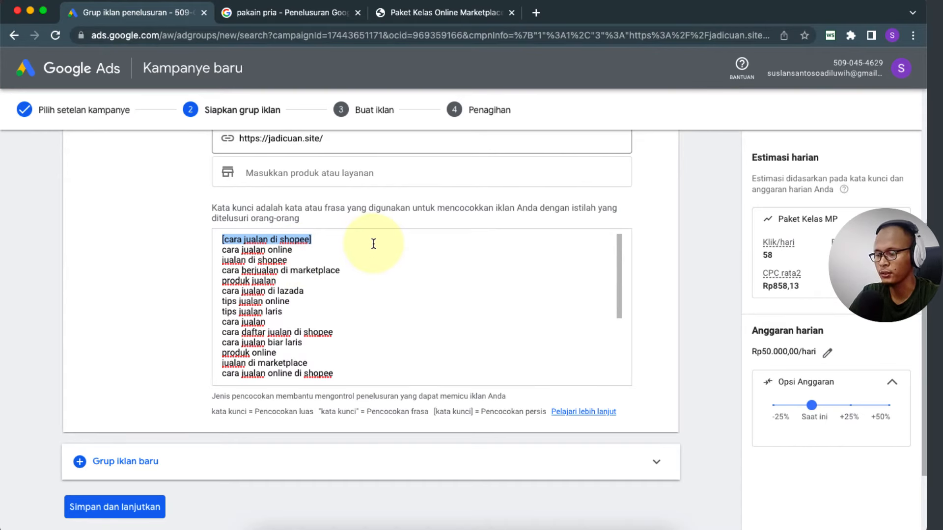
{"action": "left_click", "coordinate": [311, 240]}
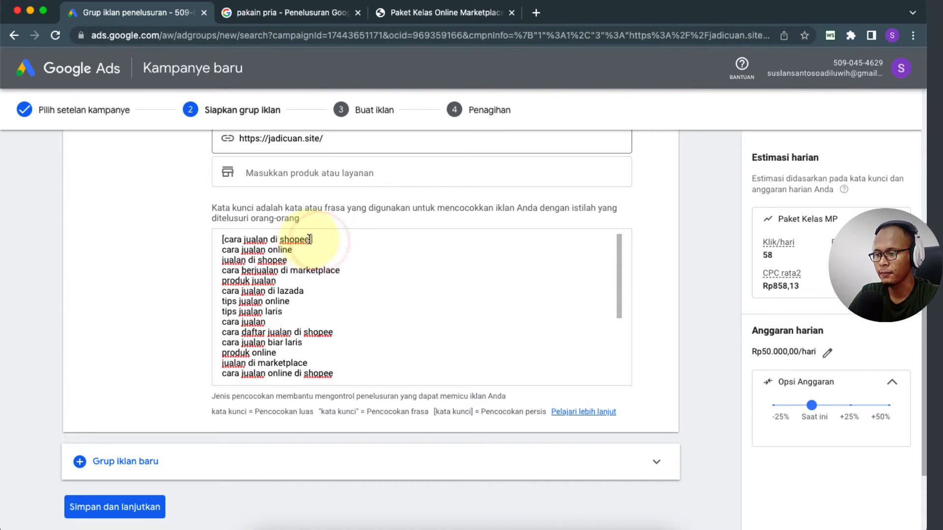
{"action": "type", "text": "]"}
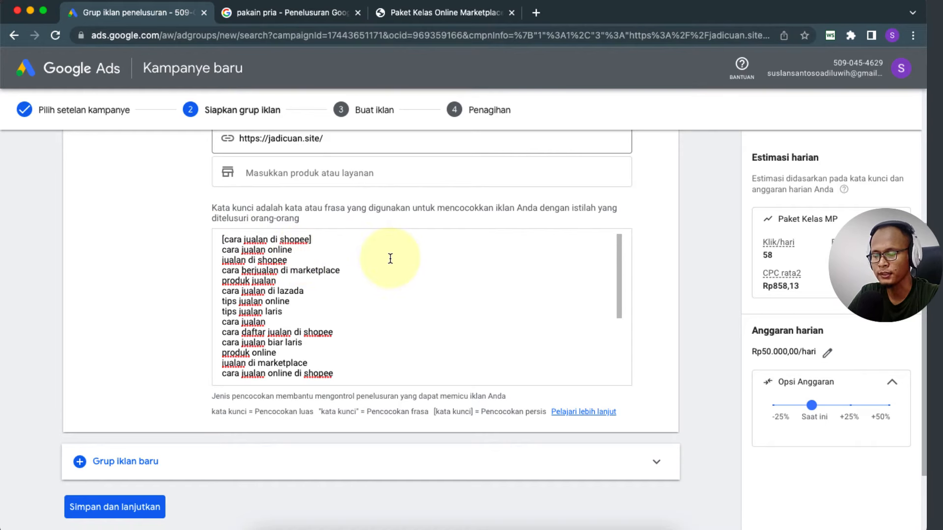
{"action": "left_click_drag", "start_coordinate": [324, 239], "coordinate": [218, 239]}
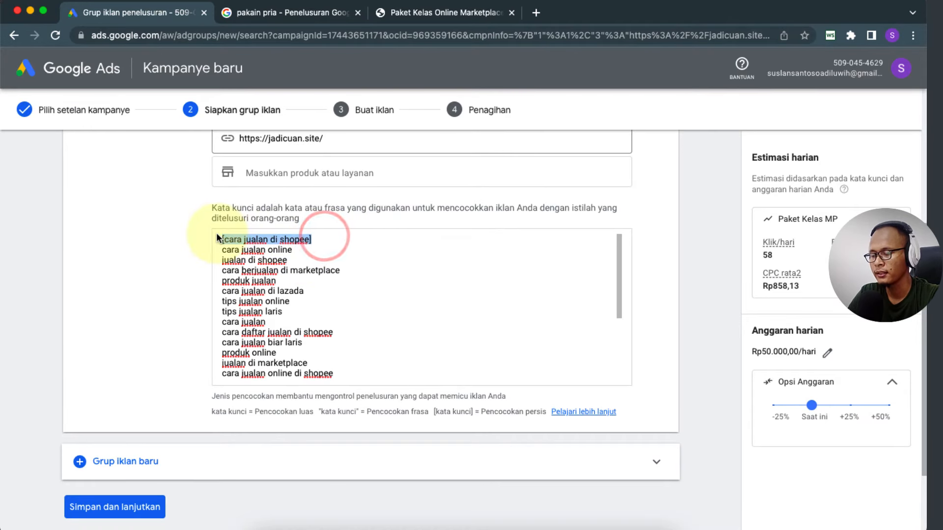
{"action": "left_click", "coordinate": [333, 239]}
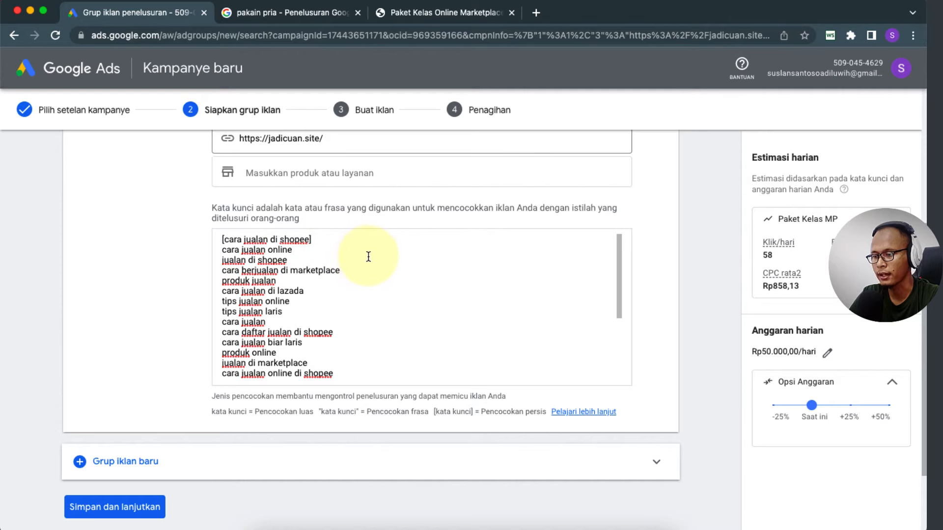
{"action": "left_click_drag", "start_coordinate": [329, 239], "coordinate": [214, 239]}
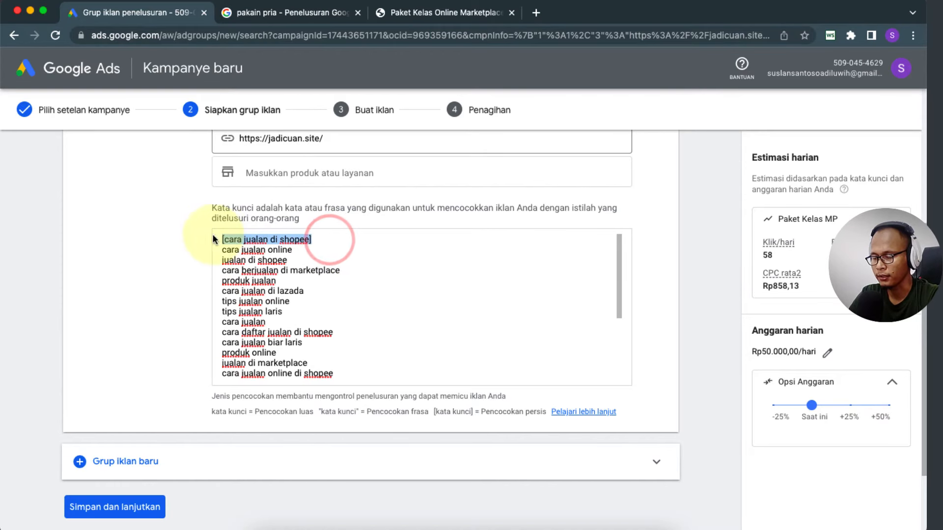
{"action": "left_click", "coordinate": [317, 239]}
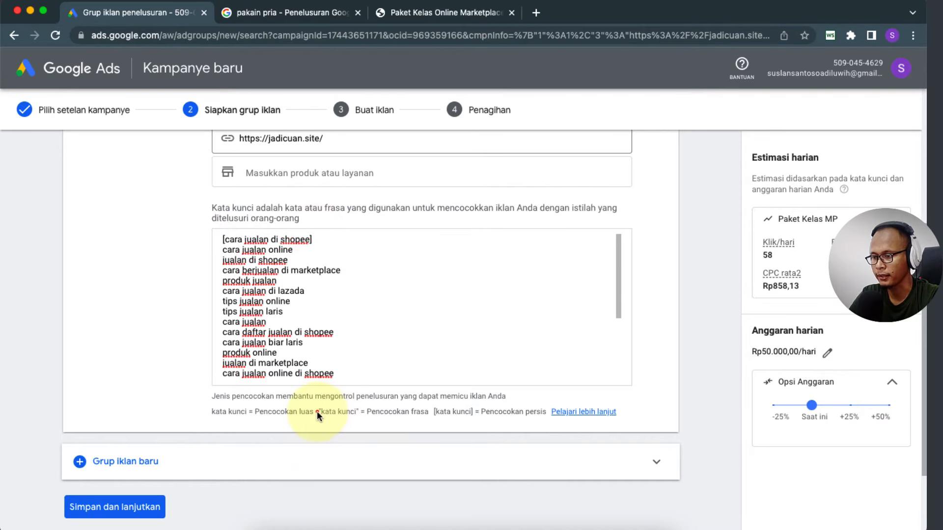
Step: Compare against the phrase and broad match examples, then scroll through the keyword list
{"action": "left_click_drag", "start_coordinate": [317, 411], "coordinate": [359, 412]}
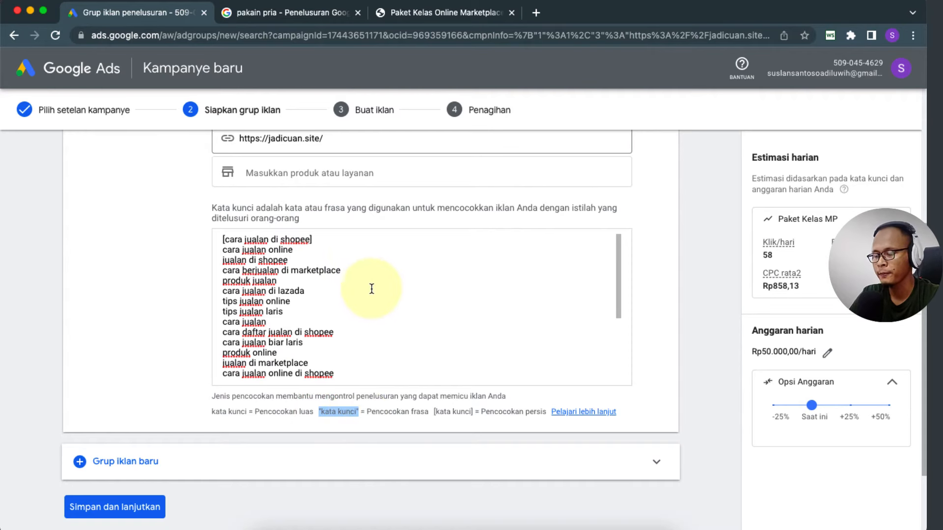
{"action": "left_click", "coordinate": [254, 412]}
{"action": "left_click_drag", "start_coordinate": [291, 411], "coordinate": [316, 412]}
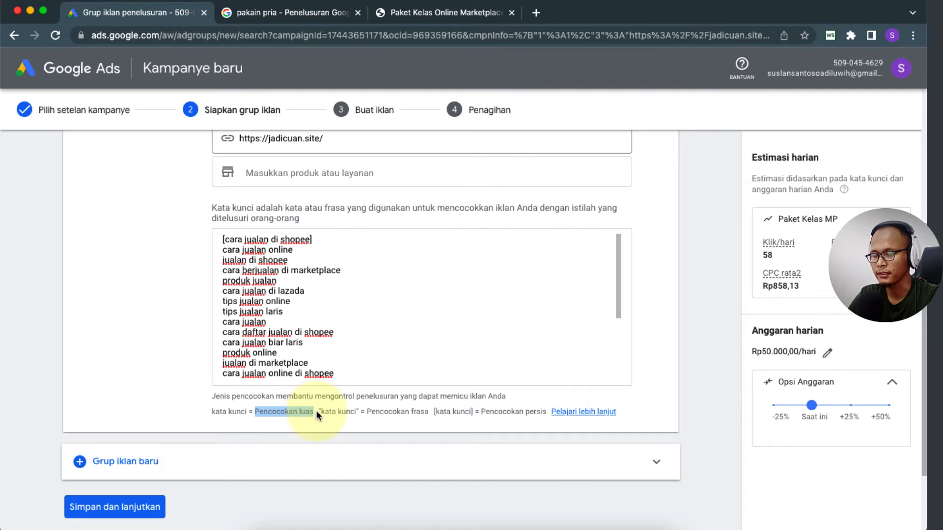
{"action": "left_click", "coordinate": [355, 287]}
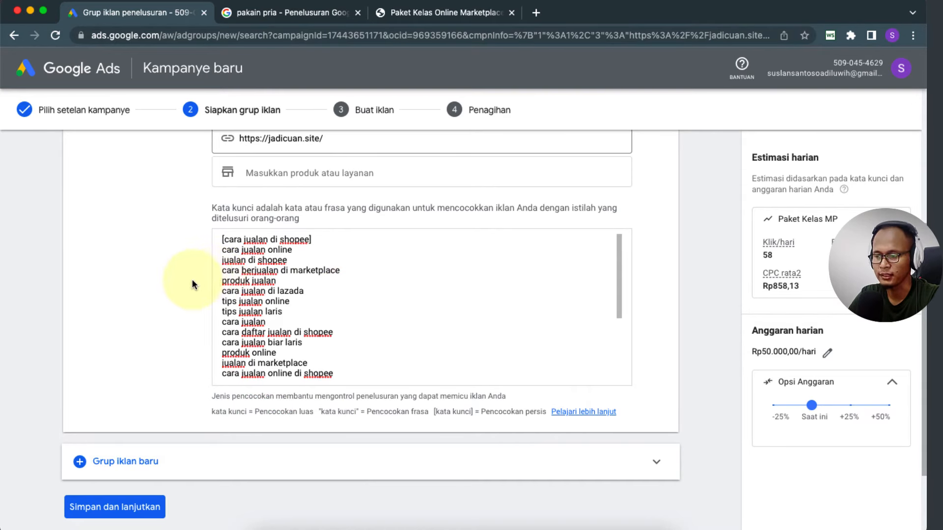
{"action": "scroll", "coordinate": [312, 302], "scroll_direction": "down", "scroll_amount": 5}
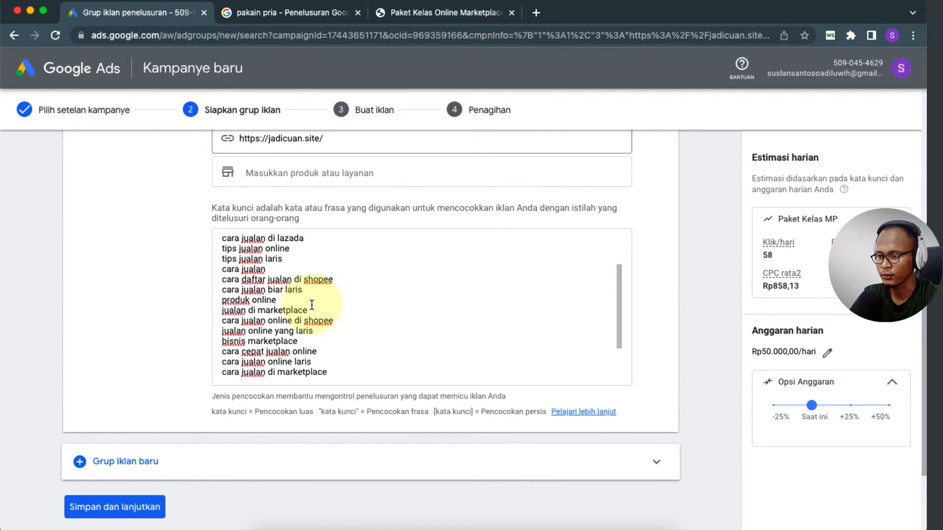
{"action": "scroll", "coordinate": [312, 305], "scroll_direction": "down", "scroll_amount": 5}
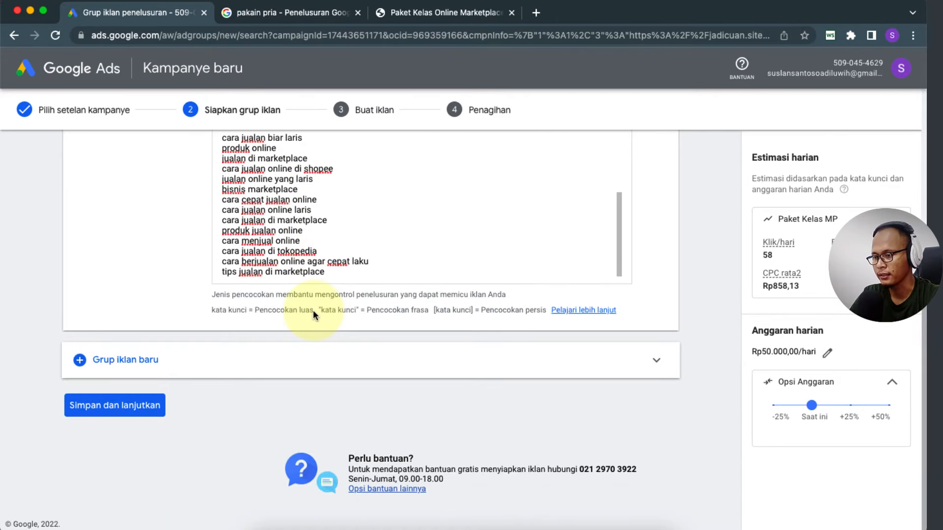
{"action": "scroll", "coordinate": [231, 265], "scroll_direction": "up", "scroll_amount": 3}
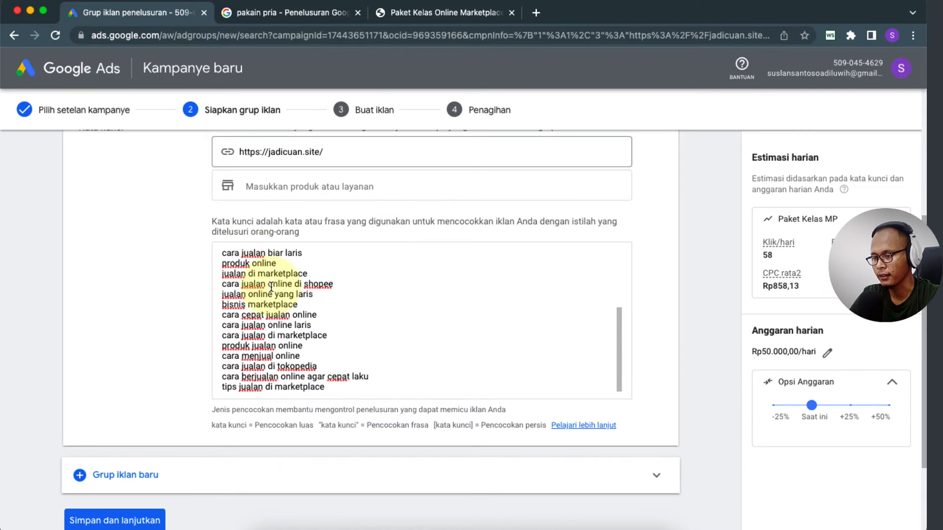
{"action": "scroll", "coordinate": [271, 288], "scroll_direction": "up", "scroll_amount": 6}
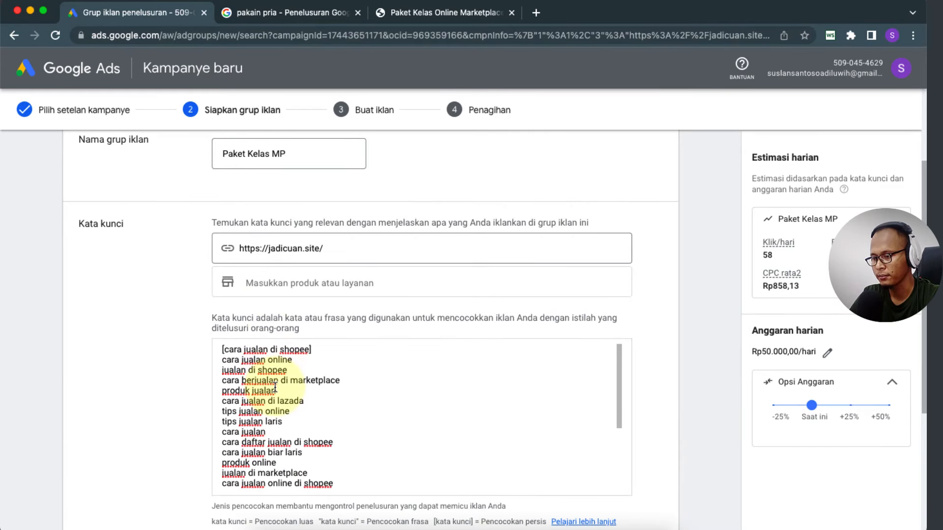
{"action": "left_click", "coordinate": [184, 390]}
{"action": "scroll", "coordinate": [185, 400], "scroll_direction": "down", "scroll_amount": 2}
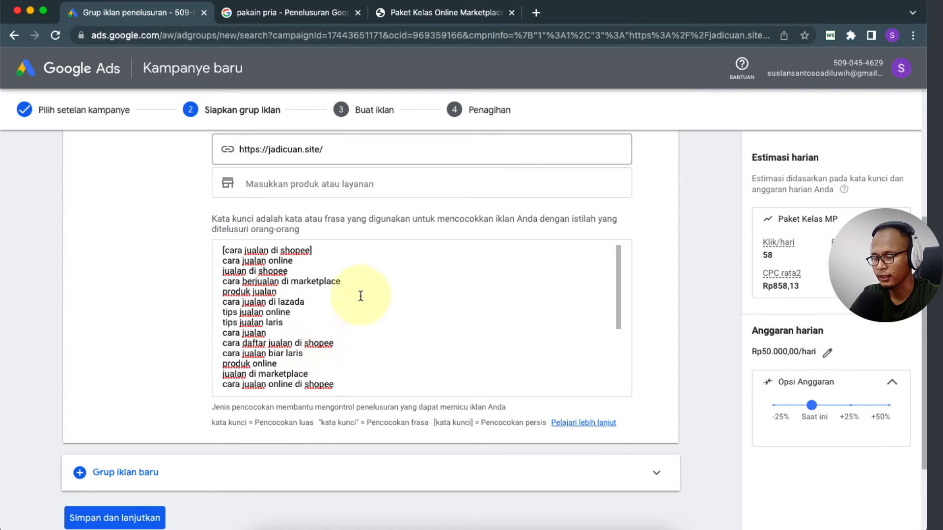
Step: Wrap "cara berjualan di marketplace" in quotes as phrase match and save the ad group
{"action": "left_click_drag", "start_coordinate": [341, 281], "coordinate": [222, 285]}
{"action": "left_click", "coordinate": [221, 285]}
{"action": "type", "text": "\""}
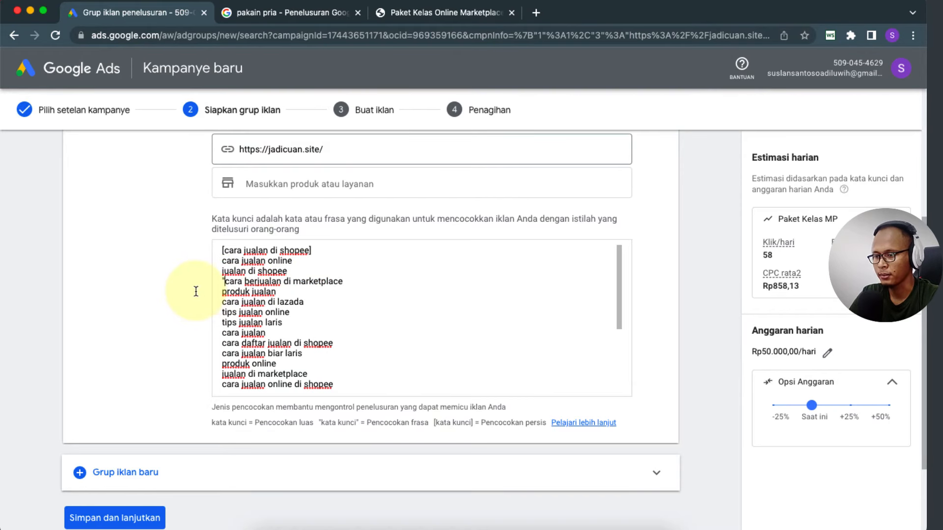
{"action": "left_click", "coordinate": [346, 281]}
{"action": "type", "text": "\""}
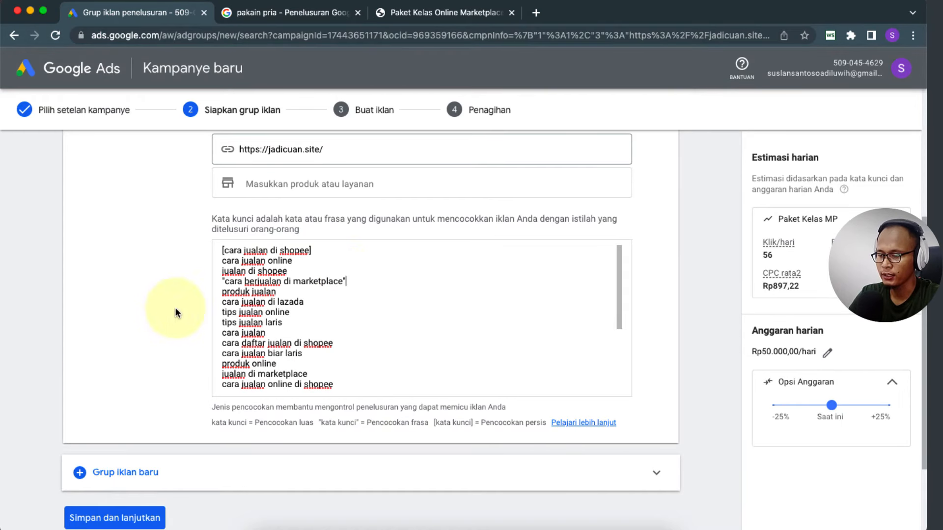
{"action": "scroll", "coordinate": [322, 324], "scroll_direction": "down", "scroll_amount": 3}
{"action": "scroll", "coordinate": [168, 335], "scroll_direction": "down", "scroll_amount": 2}
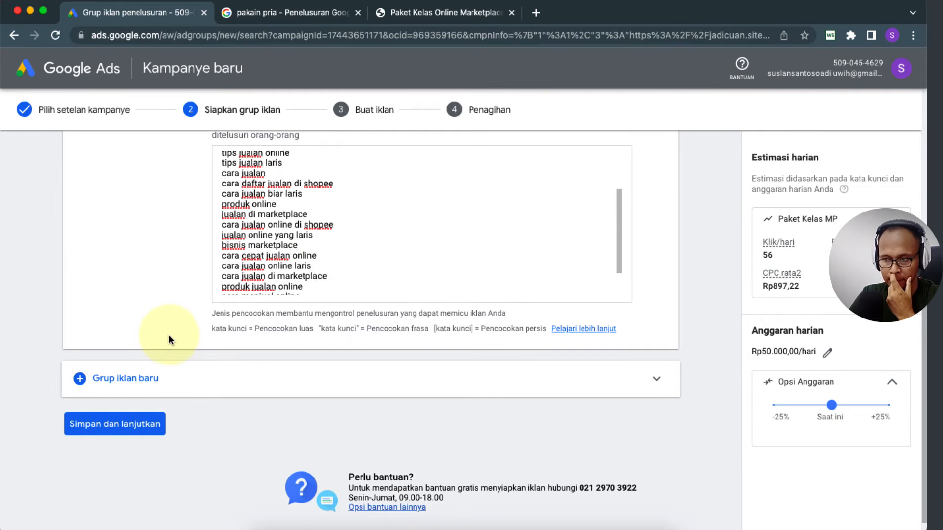
{"action": "left_click", "coordinate": [76, 426]}
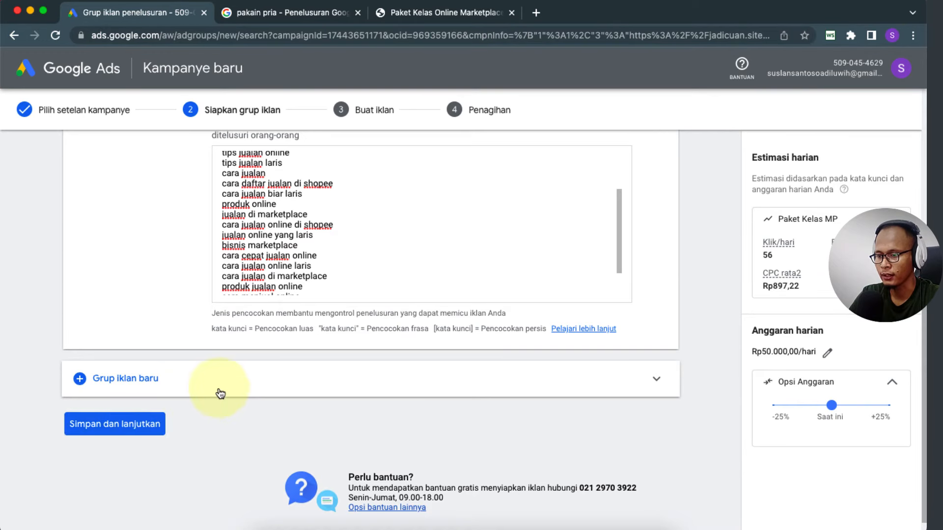
{"action": "left_click", "coordinate": [233, 381]}
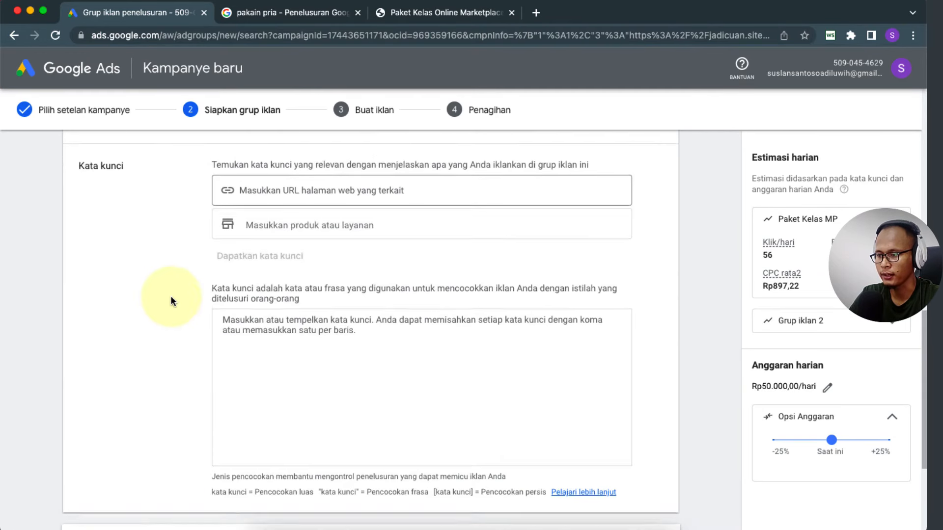
{"action": "scroll", "coordinate": [170, 295], "scroll_direction": "up", "scroll_amount": 1}
{"action": "scroll", "coordinate": [614, 301], "scroll_direction": "down", "scroll_amount": 5}
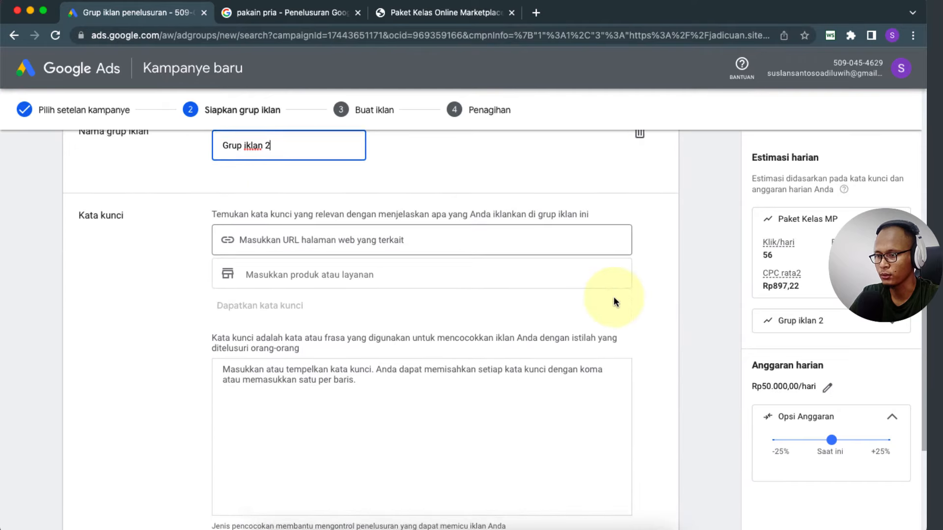
{"action": "scroll", "coordinate": [675, 315], "scroll_direction": "up", "scroll_amount": 4}
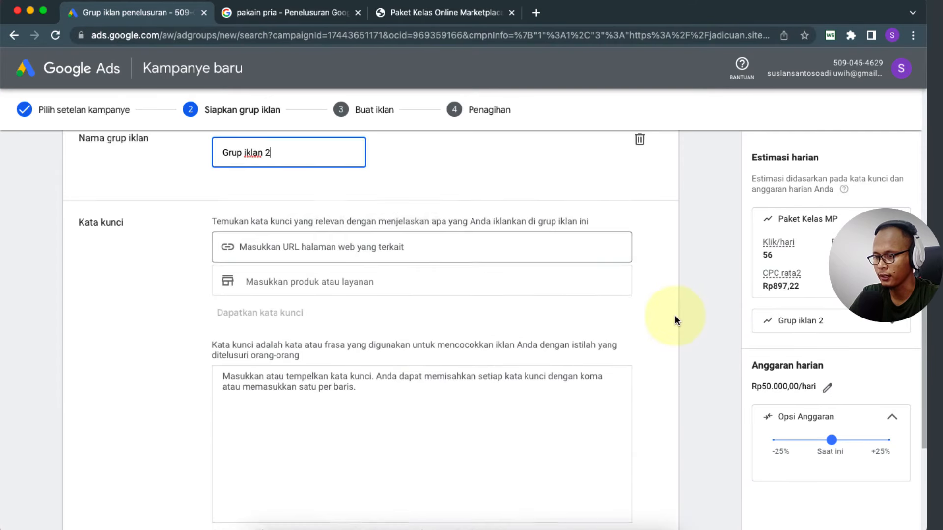
{"action": "left_click", "coordinate": [640, 234]}
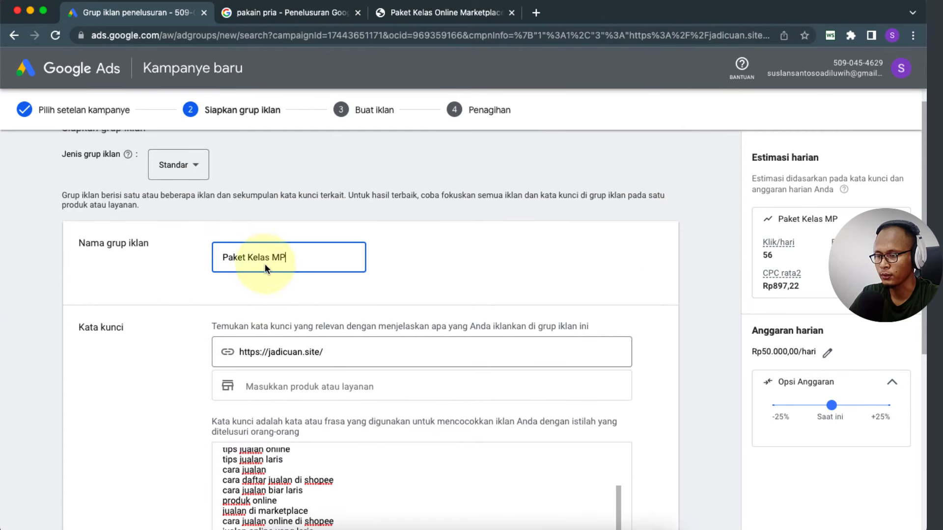
{"action": "scroll", "coordinate": [205, 383], "scroll_direction": "down", "scroll_amount": 6}
{"action": "left_click", "coordinate": [130, 452]}
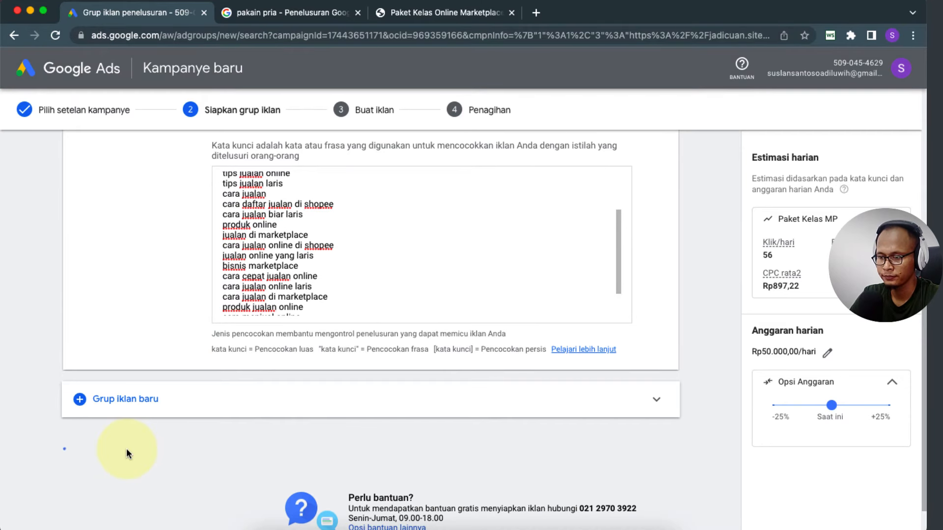
{"action": "scroll", "coordinate": [46, 334], "scroll_direction": "down", "scroll_amount": 3}
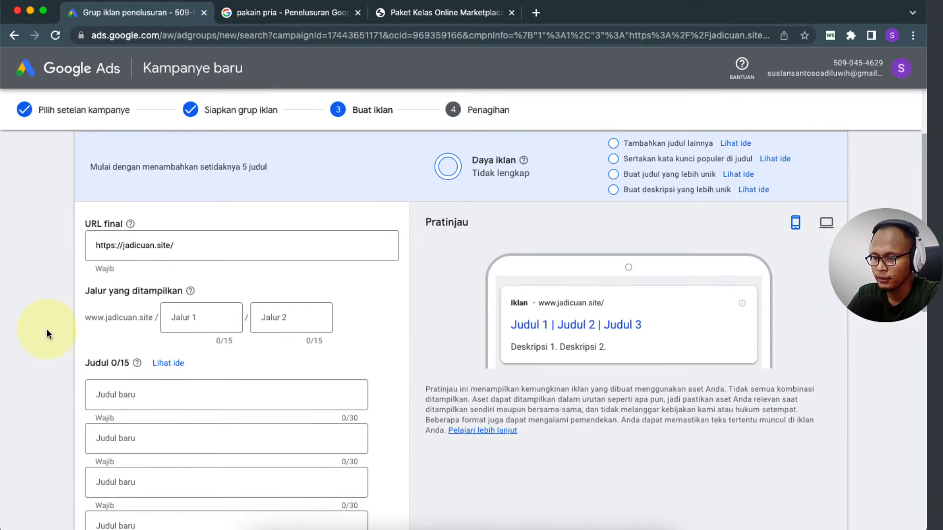
{"action": "scroll", "coordinate": [46, 329], "scroll_direction": "up", "scroll_amount": 5}
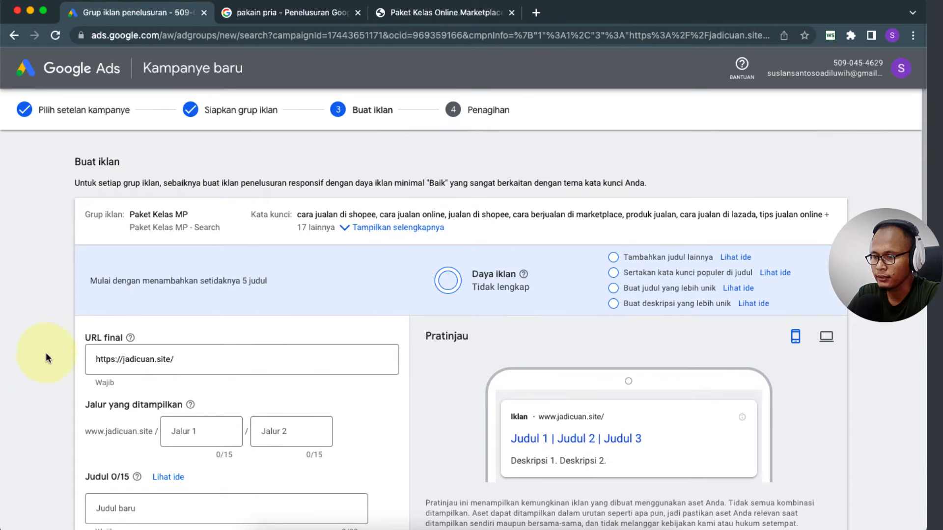
{"action": "scroll", "coordinate": [40, 376], "scroll_direction": "down", "scroll_amount": 2}
{"action": "scroll", "coordinate": [40, 376], "scroll_direction": "down", "scroll_amount": 15}
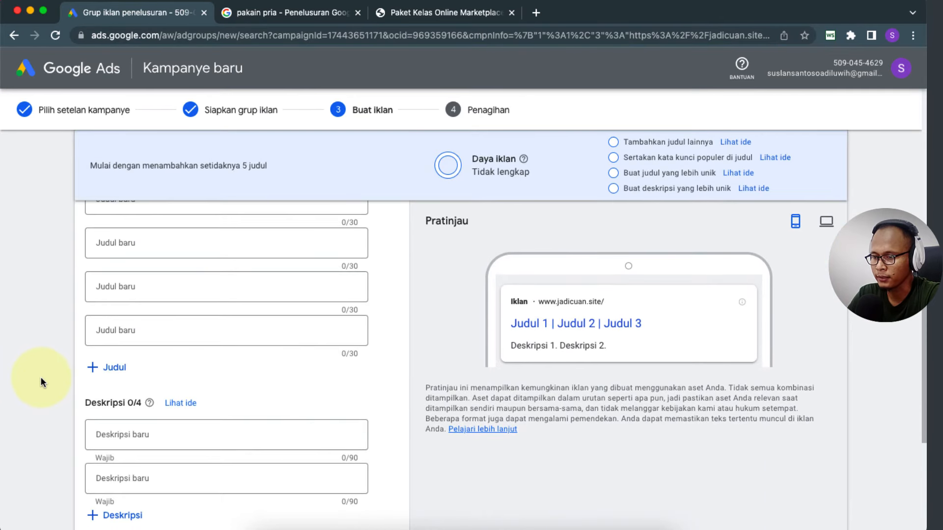
{"action": "scroll", "coordinate": [40, 376], "scroll_direction": "up", "scroll_amount": 15}
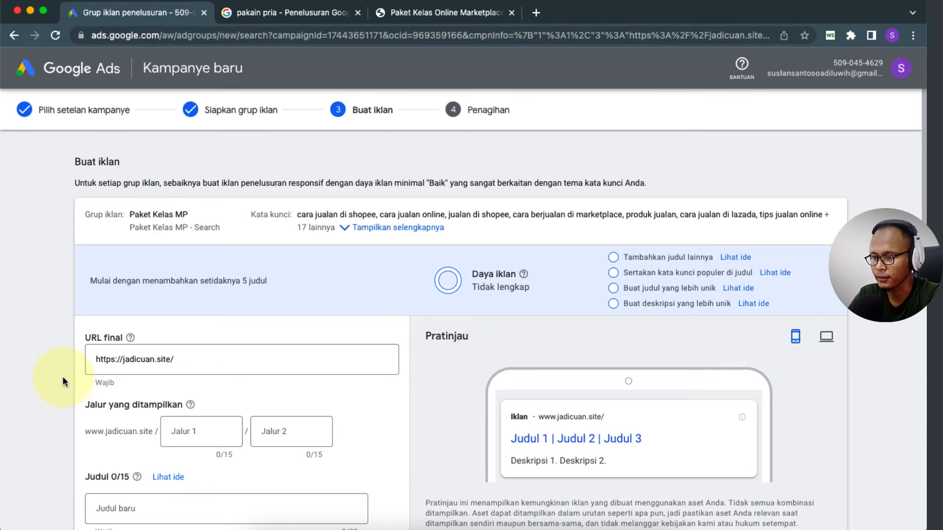
{"action": "scroll", "coordinate": [63, 376], "scroll_direction": "down", "scroll_amount": 1}
{"action": "scroll", "coordinate": [63, 377], "scroll_direction": "down", "scroll_amount": 3}
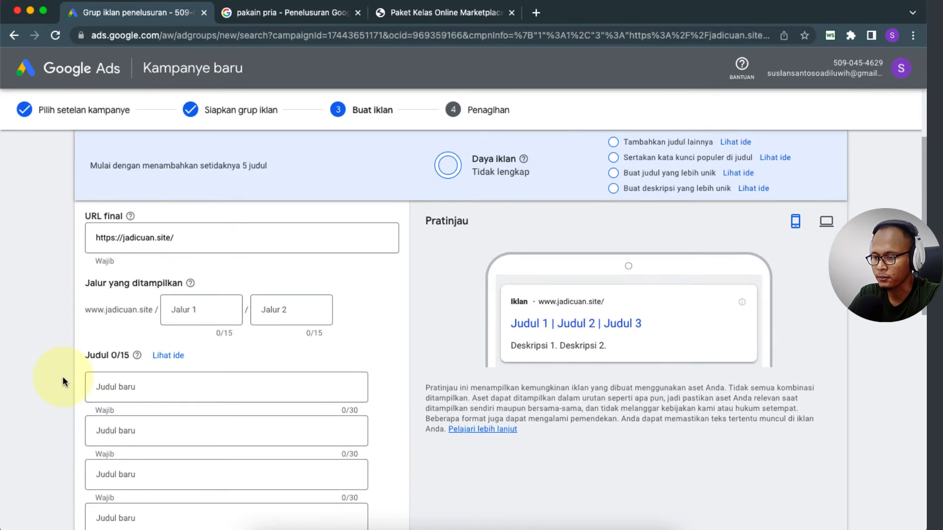
{"action": "scroll", "coordinate": [120, 375], "scroll_direction": "down", "scroll_amount": 2}
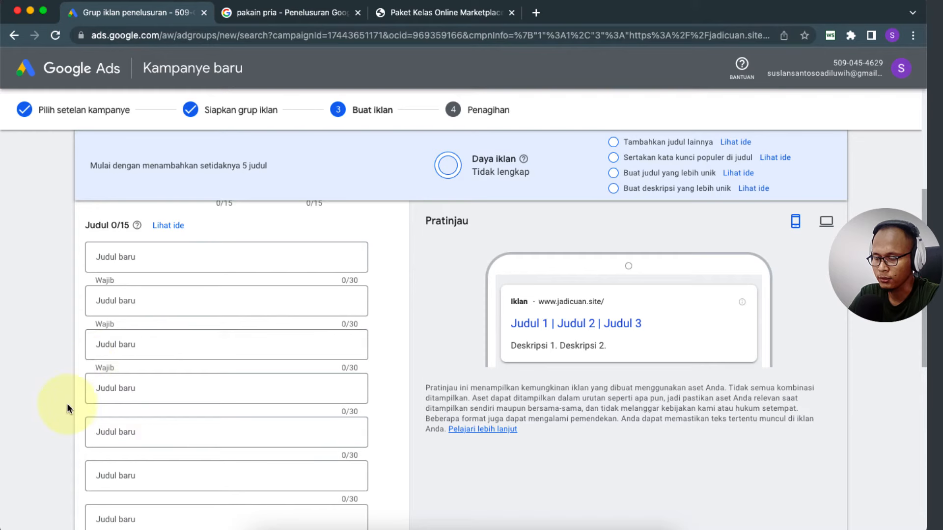
{"action": "scroll", "coordinate": [67, 403], "scroll_direction": "down", "scroll_amount": 6}
{"action": "scroll", "coordinate": [66, 403], "scroll_direction": "down", "scroll_amount": 3}
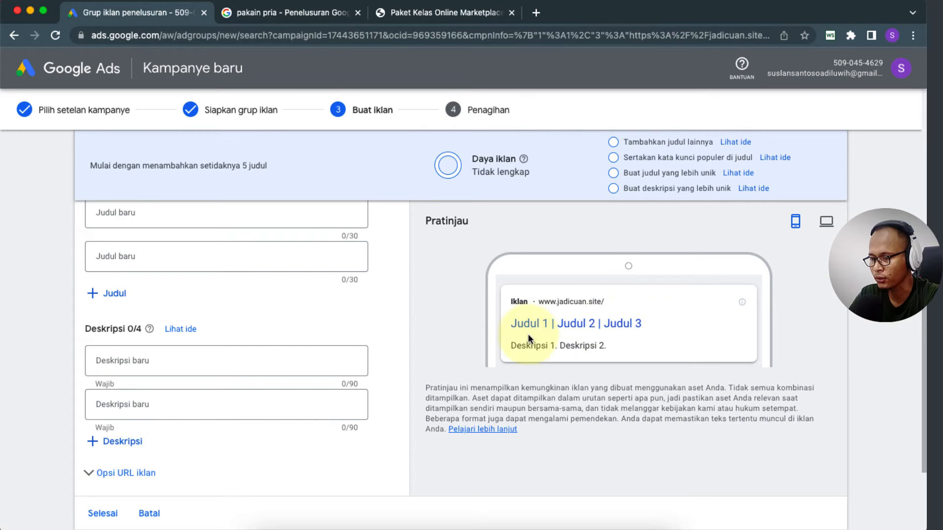
{"action": "scroll", "coordinate": [13, 329], "scroll_direction": "up", "scroll_amount": 10}
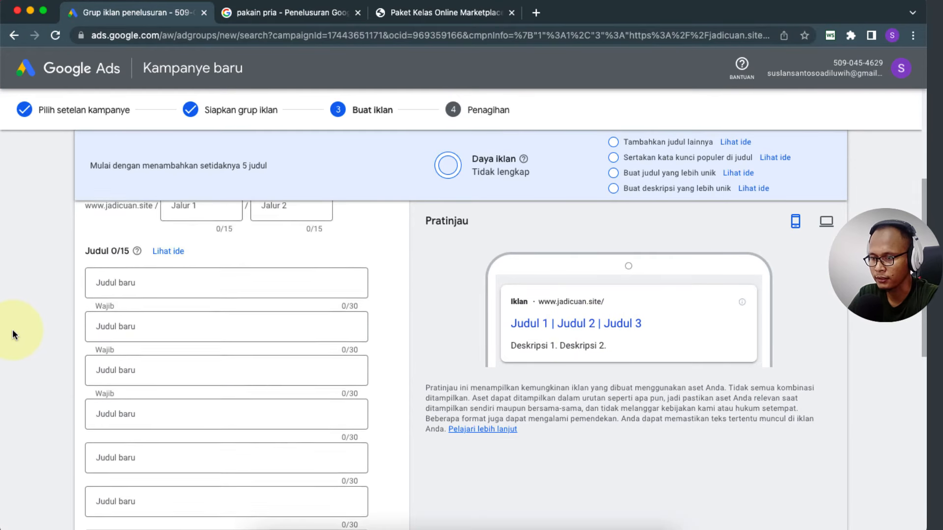
{"action": "scroll", "coordinate": [13, 329], "scroll_direction": "up", "scroll_amount": 5}
{"action": "scroll", "coordinate": [13, 329], "scroll_direction": "down", "scroll_amount": 2}
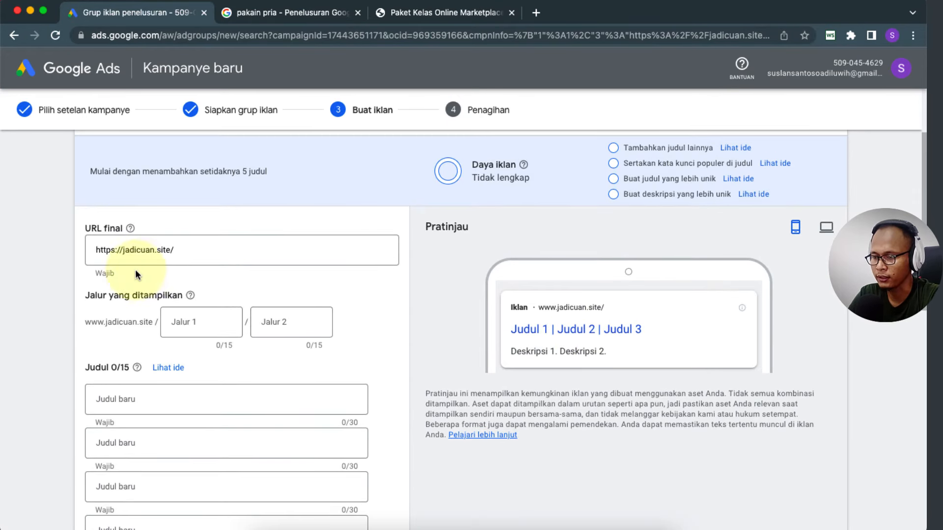
{"action": "left_click_drag", "start_coordinate": [205, 247], "coordinate": [75, 245]}
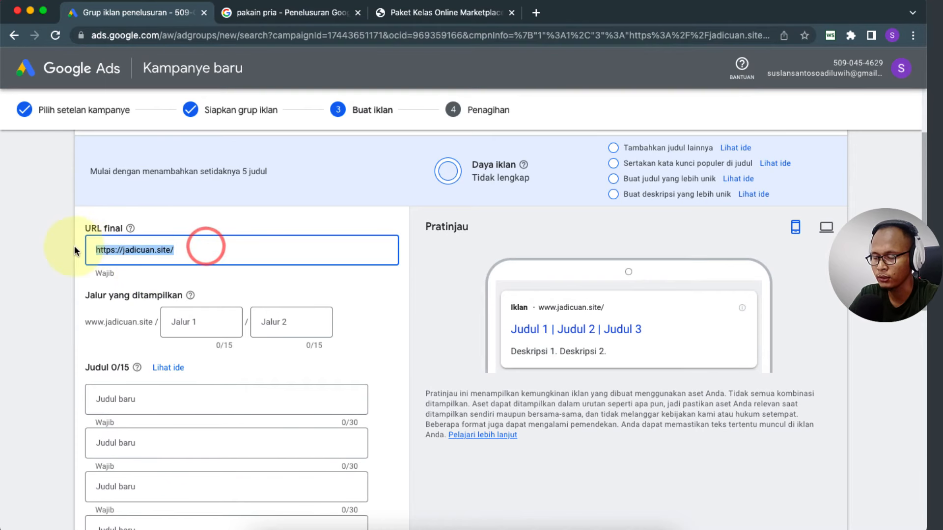
{"action": "left_click", "coordinate": [196, 249]}
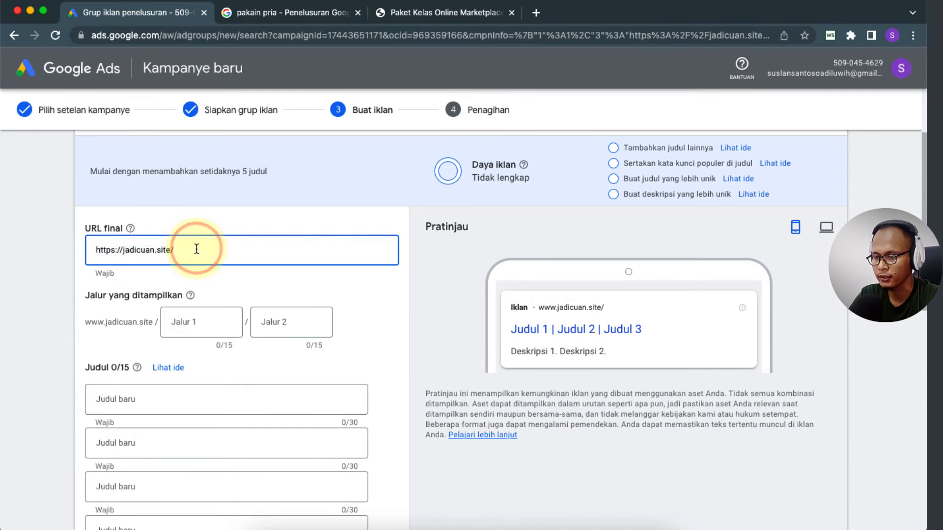
{"action": "left_click_drag", "start_coordinate": [196, 249], "coordinate": [85, 249]}
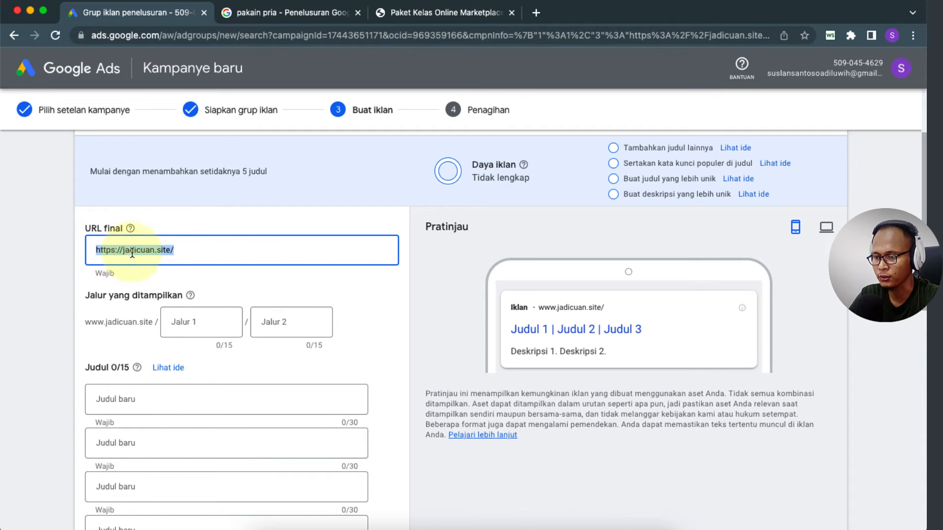
{"action": "left_click", "coordinate": [181, 250]}
{"action": "left_click_drag", "start_coordinate": [208, 249], "coordinate": [81, 251]}
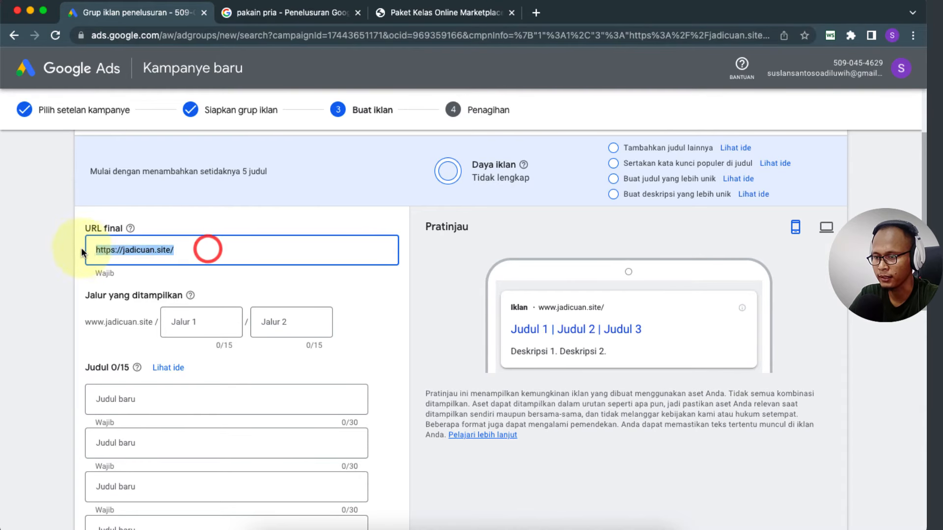
{"action": "left_click", "coordinate": [28, 263]}
{"action": "scroll", "coordinate": [58, 326], "scroll_direction": "down", "scroll_amount": 3}
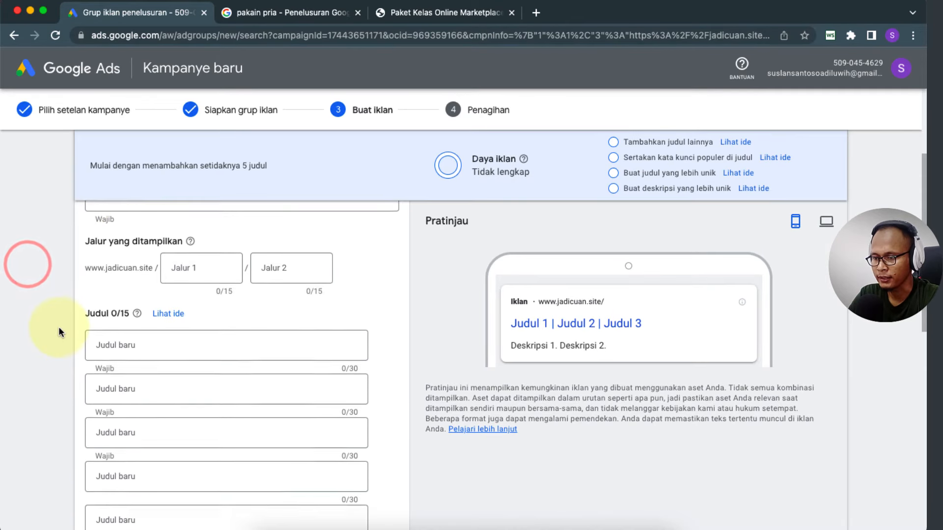
Step: Enter headlines 'Paket Kelas Marketpalce' and 'Harga Murah Belajar Shopee'
{"action": "left_click", "coordinate": [118, 339]}
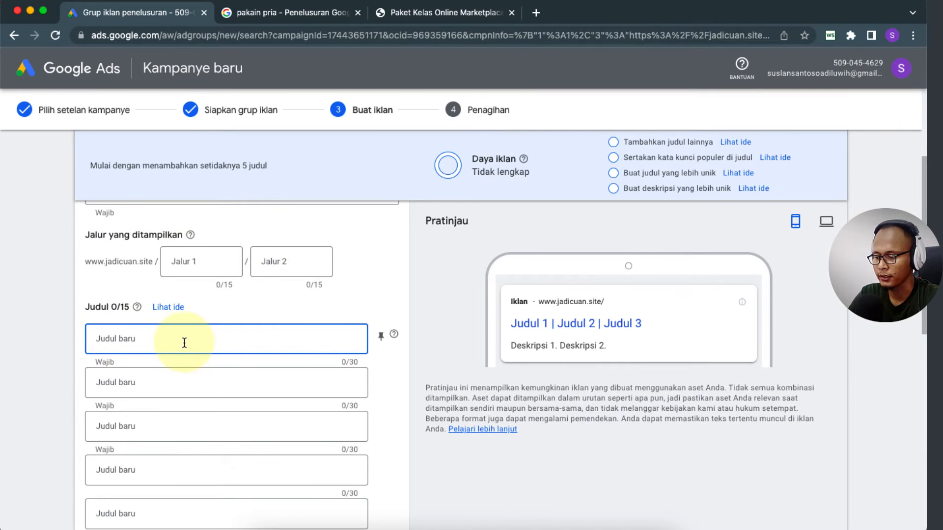
{"action": "type", "text": "Paket Kel"}
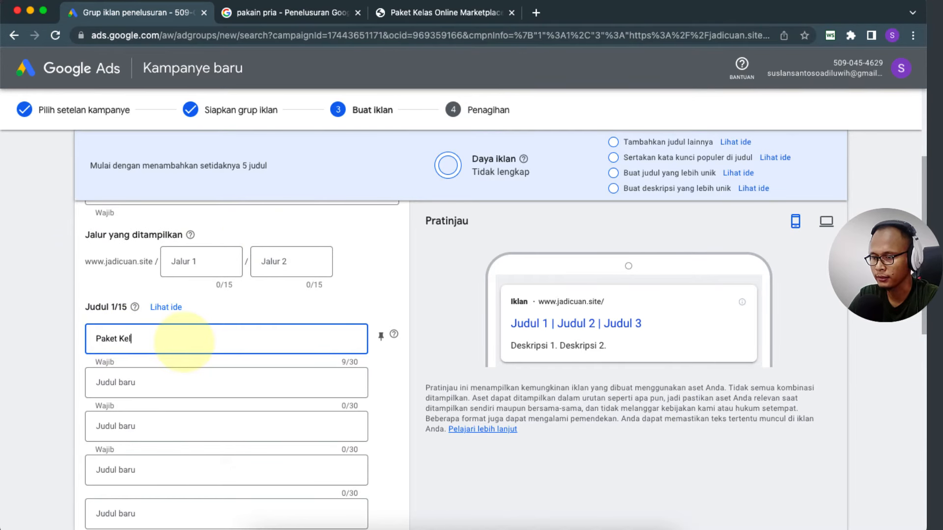
{"action": "type", "text": "as Market"}
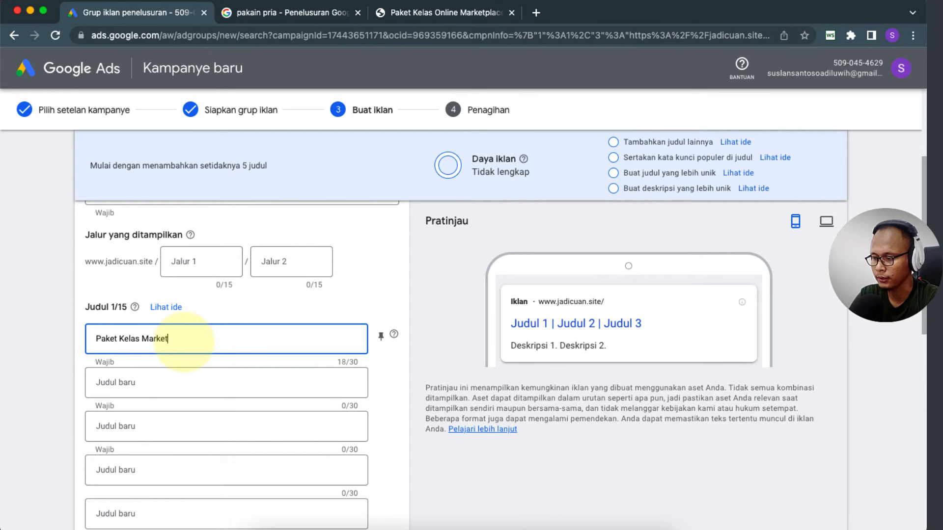
{"action": "type", "text": "palce"}
{"action": "left_click", "coordinate": [148, 382]}
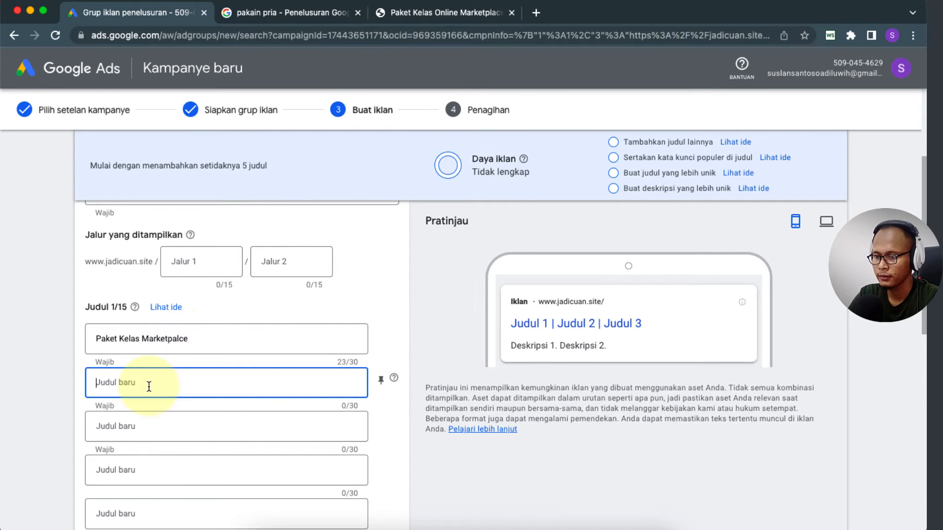
{"action": "type", "text": "Harga "}
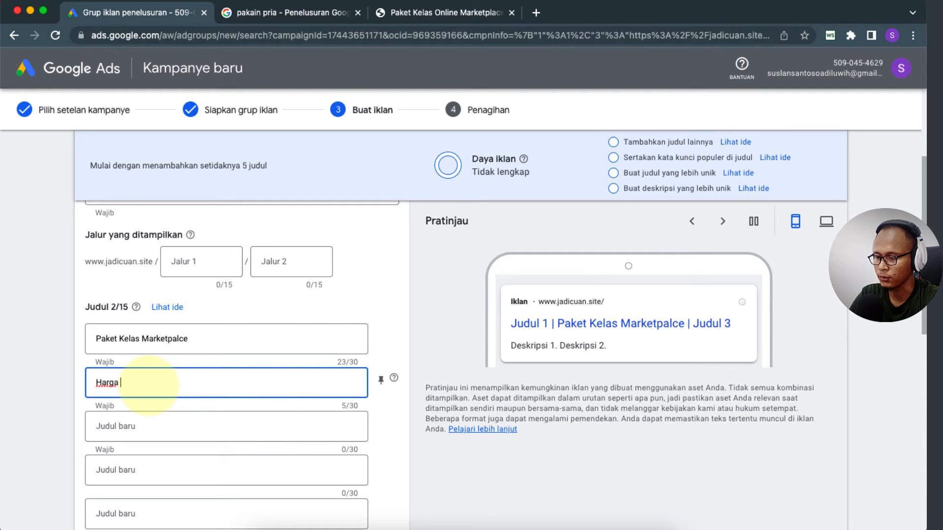
{"action": "type", "text": "Murah"}
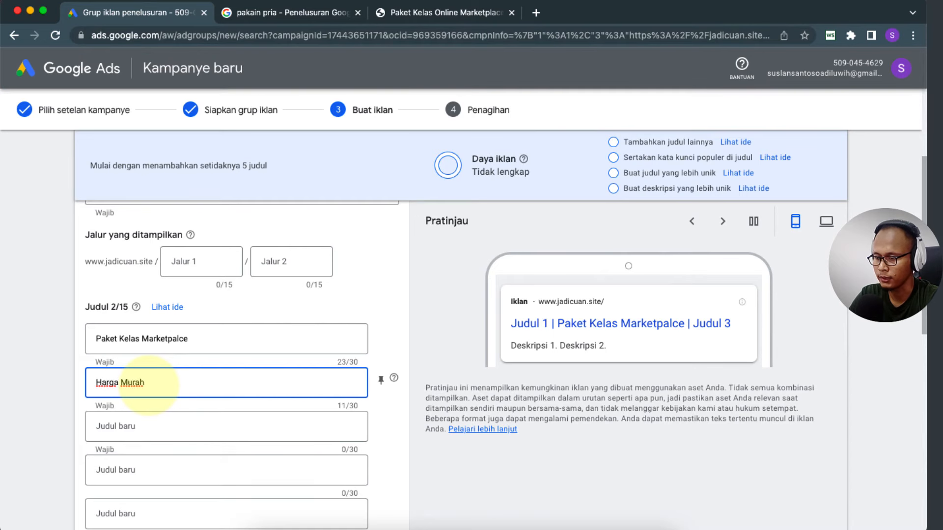
{"action": "type", "text": " Be"}
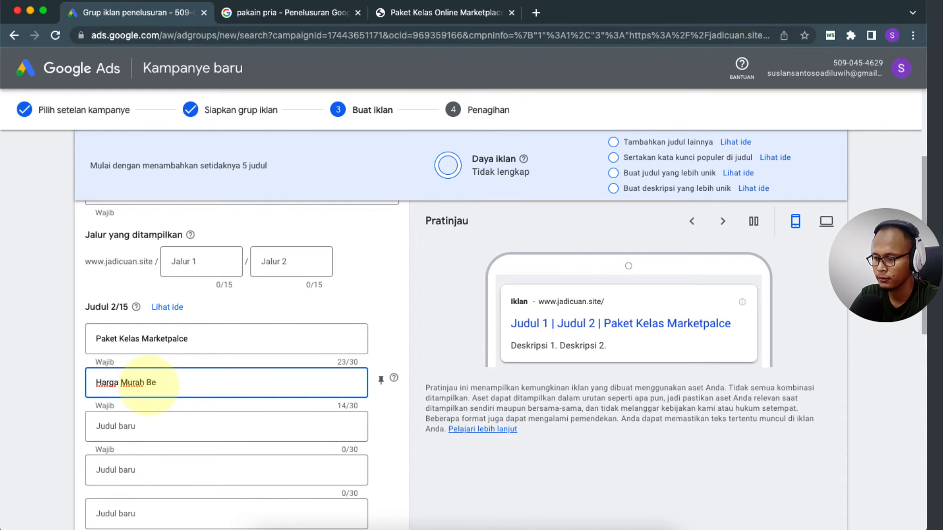
{"action": "type", "text": "lajar Shopee"}
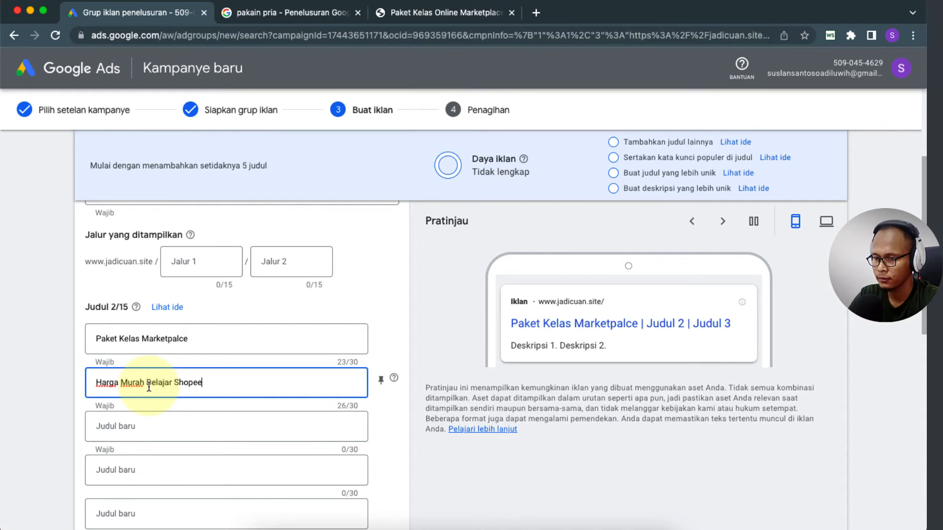
{"action": "left_click", "coordinate": [45, 408]}
Step: Change the second headline to 'Harga Murah Bisnis Online', keeping it under 30 characters
{"action": "scroll", "coordinate": [46, 408], "scroll_direction": "down", "scroll_amount": 3}
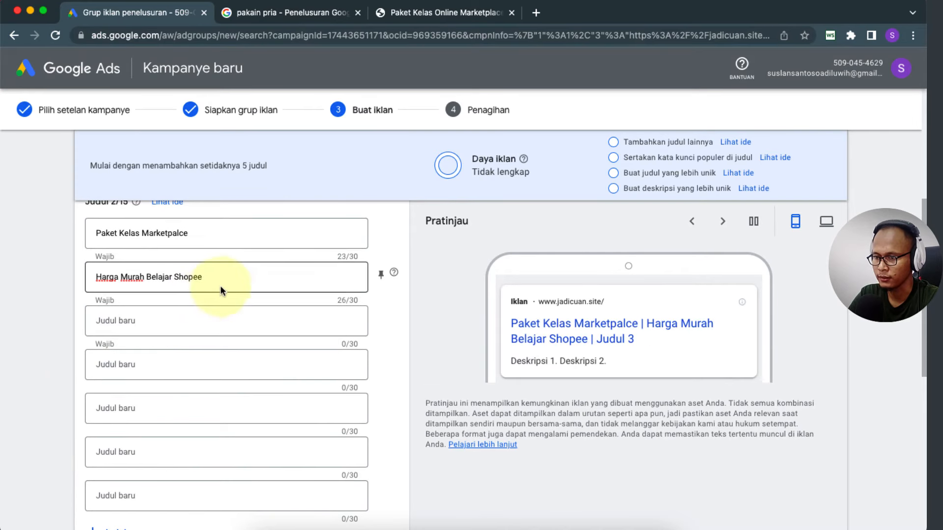
{"action": "left_click", "coordinate": [131, 392]}
{"action": "scroll", "coordinate": [131, 388], "scroll_direction": "down", "scroll_amount": 1}
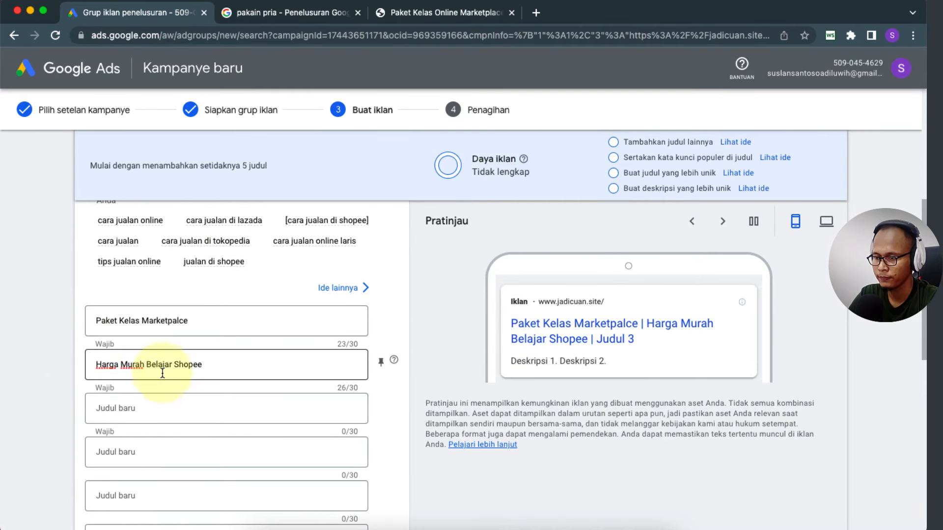
{"action": "left_click", "coordinate": [228, 369]}
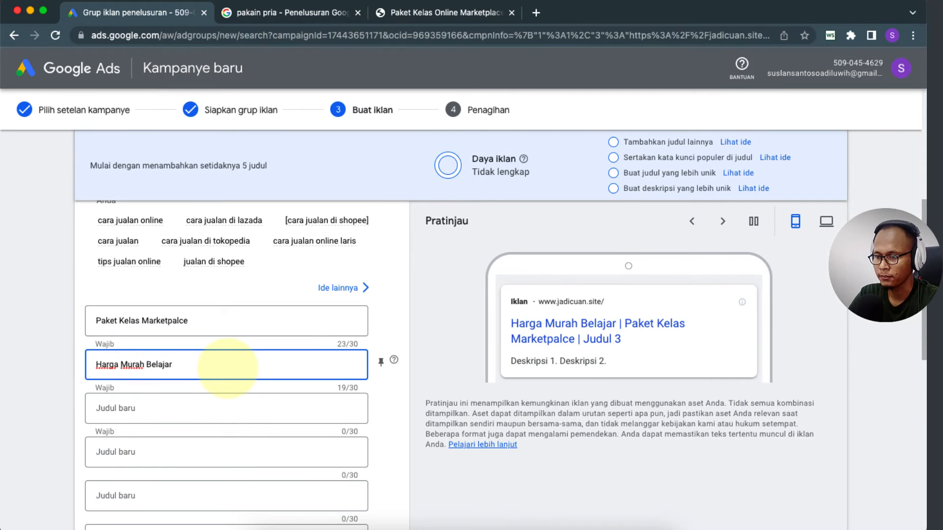
{"action": "type", "text": "B"}
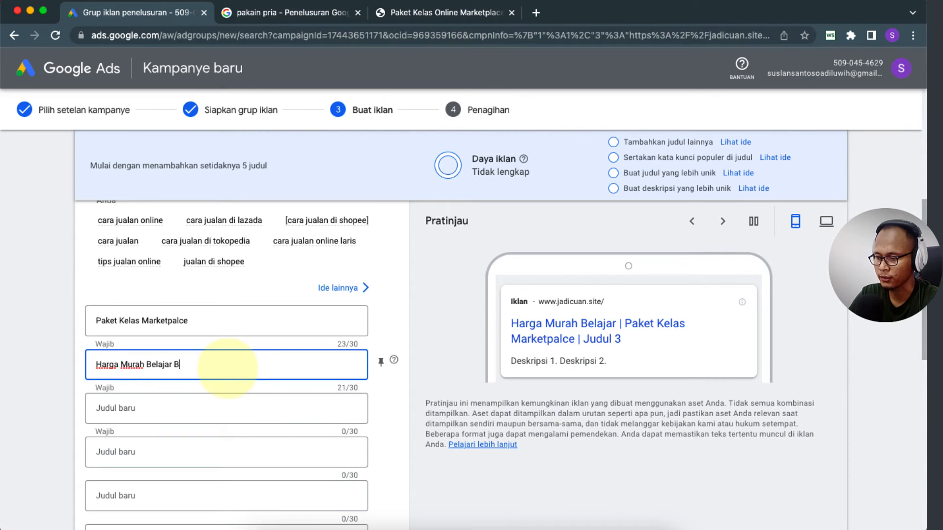
{"action": "type", "text": "isnis Online"}
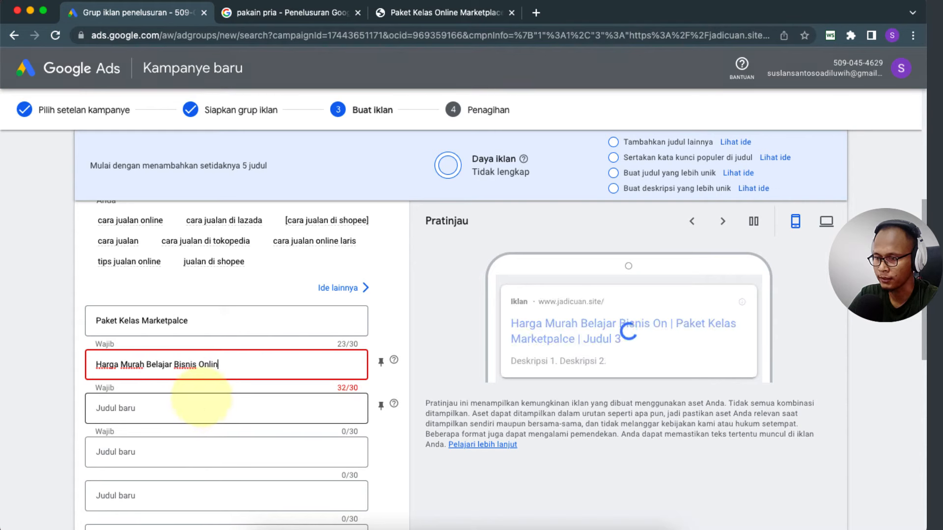
{"action": "key", "text": "BackSpace"}
{"action": "key", "text": "BackSpace"}
{"action": "key", "text": "BackSpace"}
{"action": "key", "text": "BackSpace"}
{"action": "key", "text": "BackSpace"}
{"action": "key", "text": "BackSpace"}
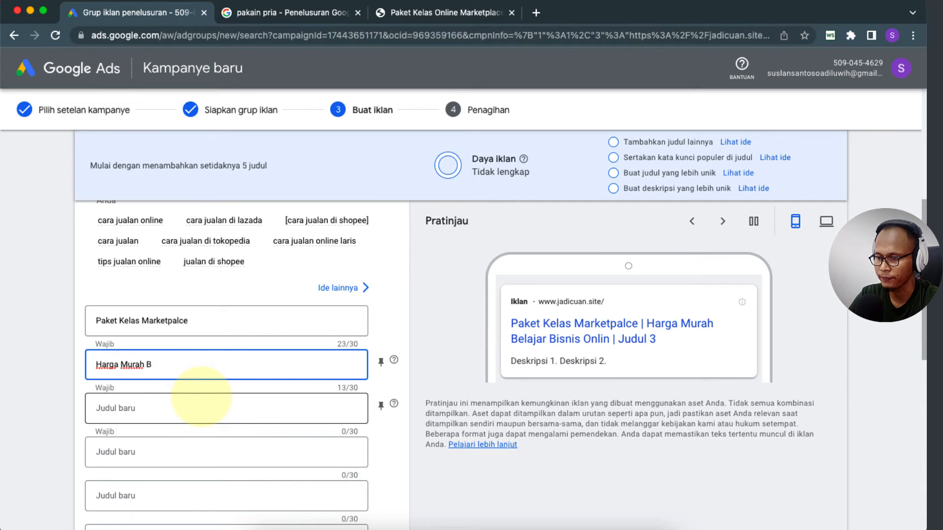
{"action": "type", "text": "s Online"}
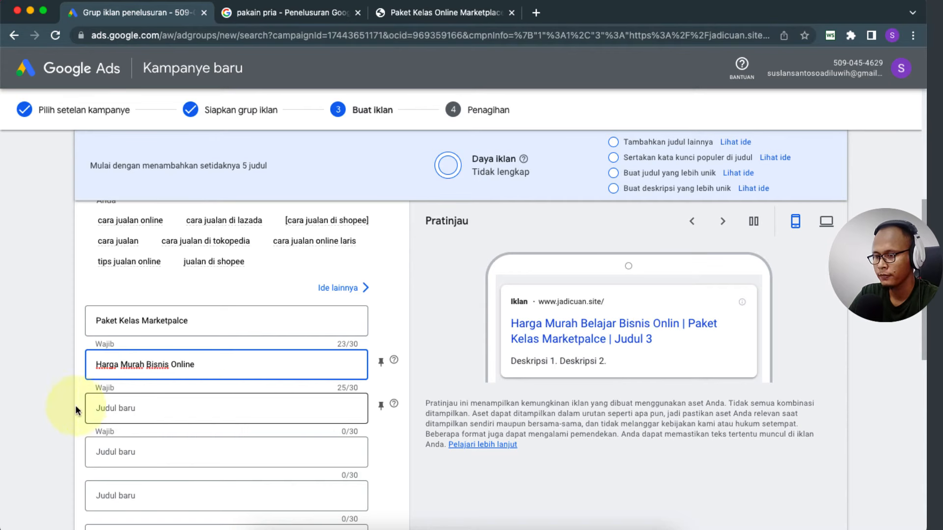
{"action": "left_click", "coordinate": [48, 414]}
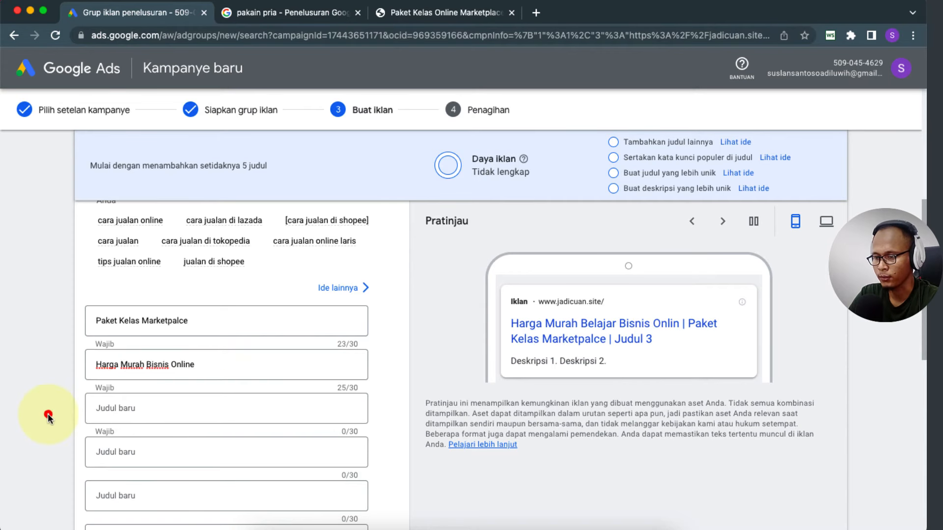
Step: Add the third headline 'Materi lengkap harga murah'
{"action": "left_click", "coordinate": [128, 409]}
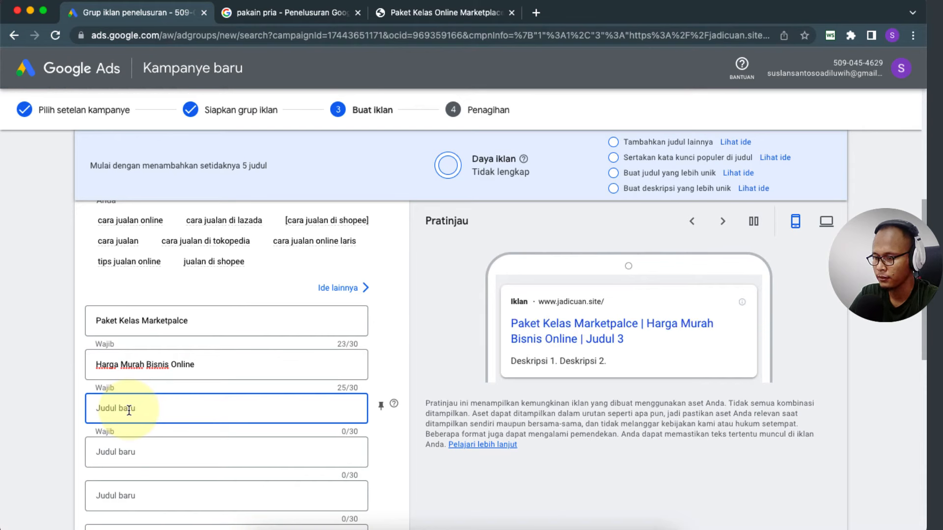
{"action": "type", "text": "Pembe"}
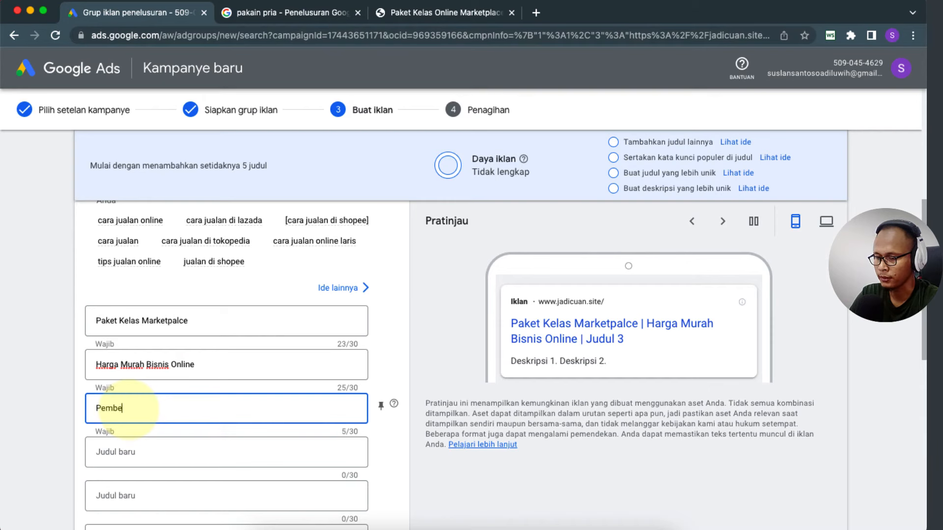
{"action": "key", "text": "BackSpace"}
{"action": "key", "text": "BackSpace"}
{"action": "key", "text": "BackSpace"}
{"action": "key", "text": "BackSpace"}
{"action": "key", "text": "BackSpace"}
{"action": "type", "text": "Ma"}
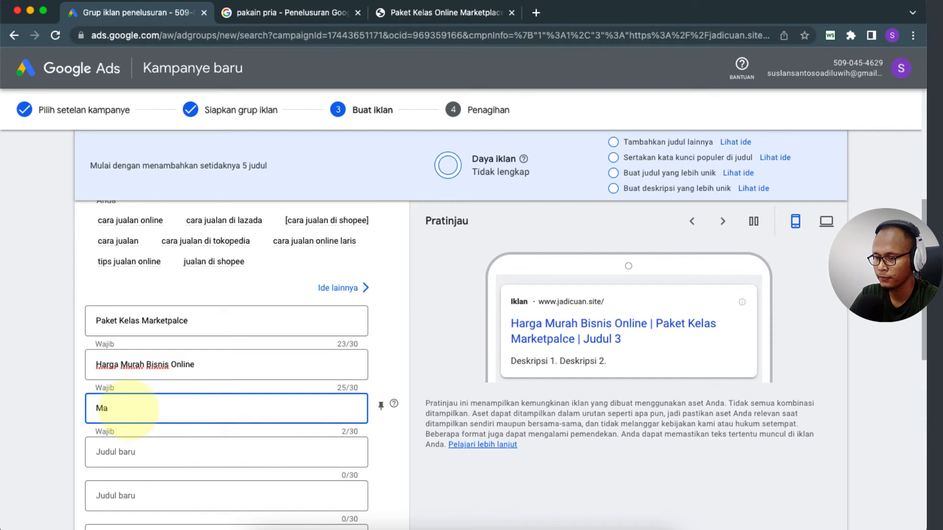
{"action": "type", "text": "keri lengkap"}
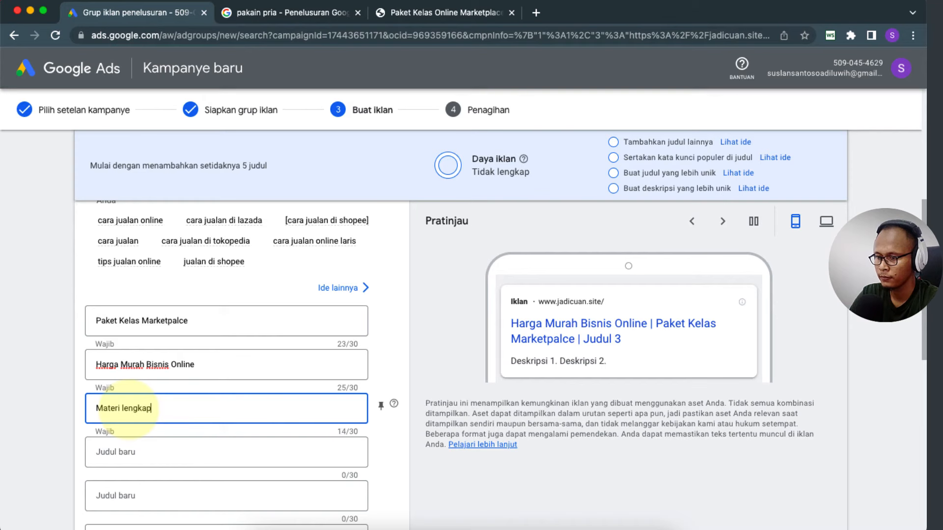
{"action": "type", "text": " ha"}
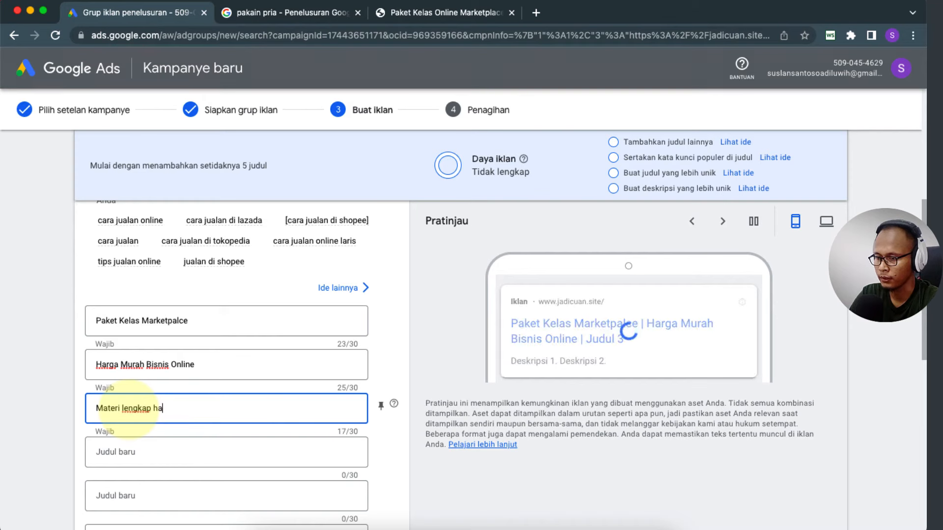
{"action": "type", "text": "rga murah"}
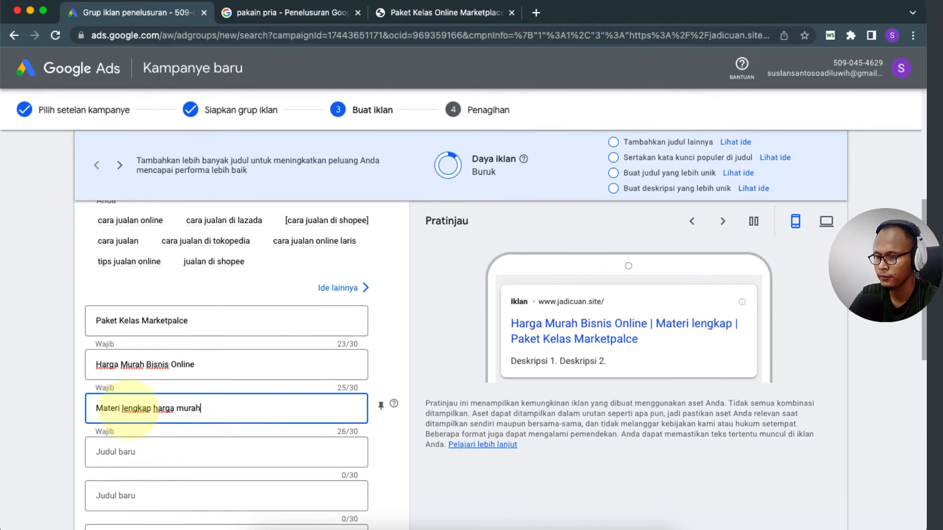
{"action": "left_click", "coordinate": [66, 399]}
{"action": "scroll", "coordinate": [67, 398], "scroll_direction": "down", "scroll_amount": 3}
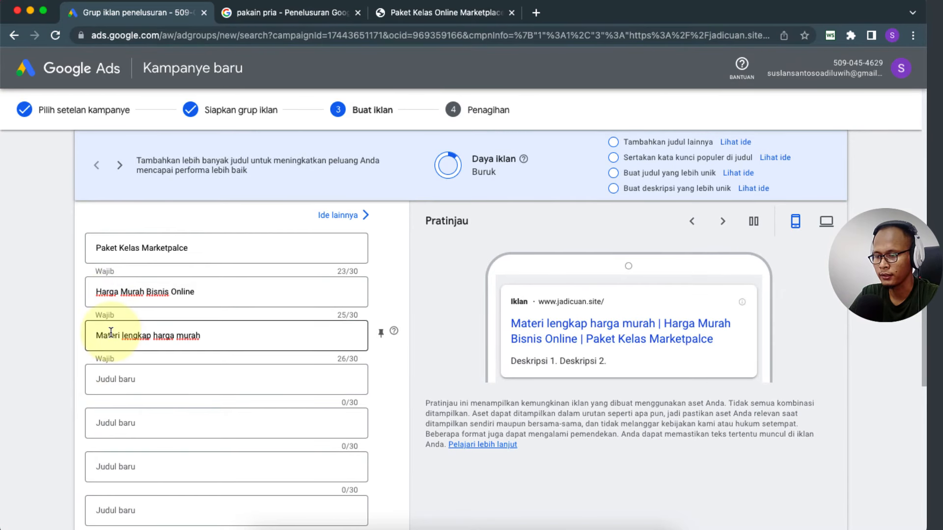
Step: Check the search volume for the 'cara jualan online' keyword
{"action": "left_click", "coordinate": [129, 378]}
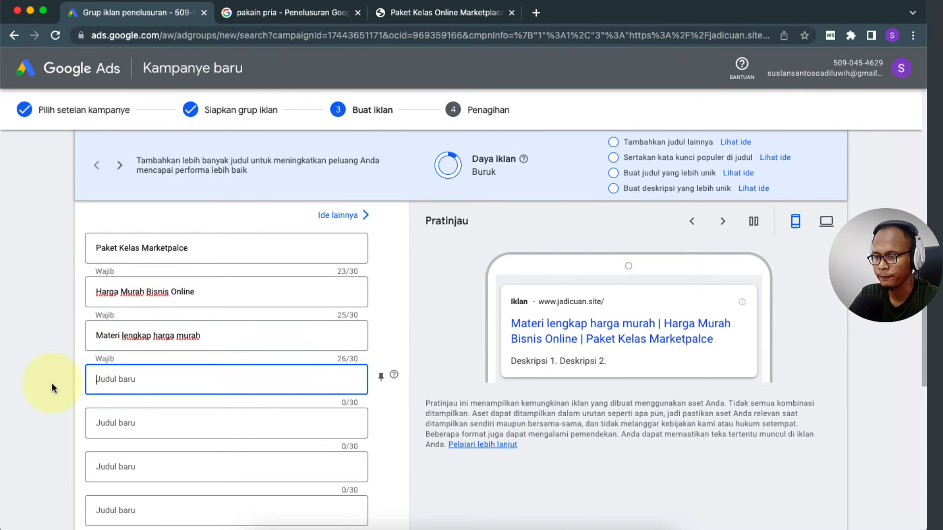
{"action": "scroll", "coordinate": [52, 382], "scroll_direction": "up", "scroll_amount": 2}
{"action": "scroll", "coordinate": [51, 382], "scroll_direction": "up", "scroll_amount": 2}
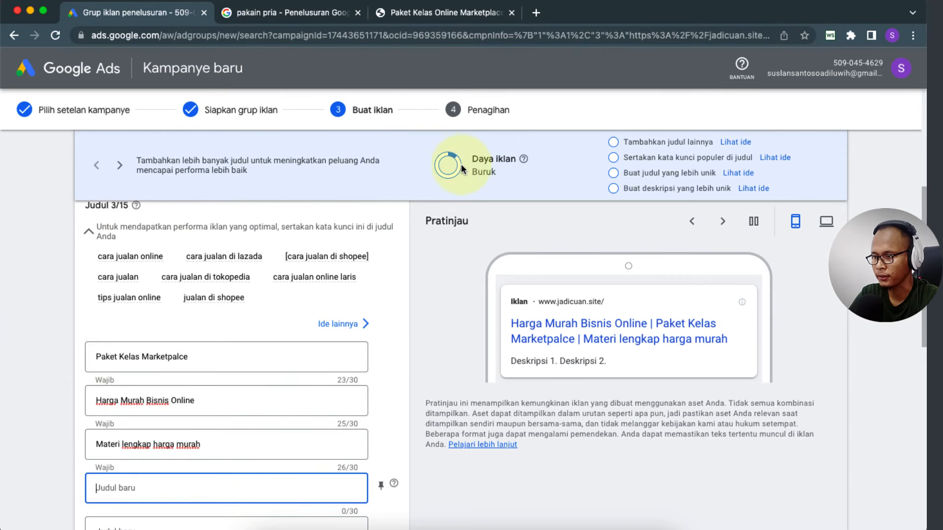
{"action": "scroll", "coordinate": [559, 219], "scroll_direction": "up", "scroll_amount": 2}
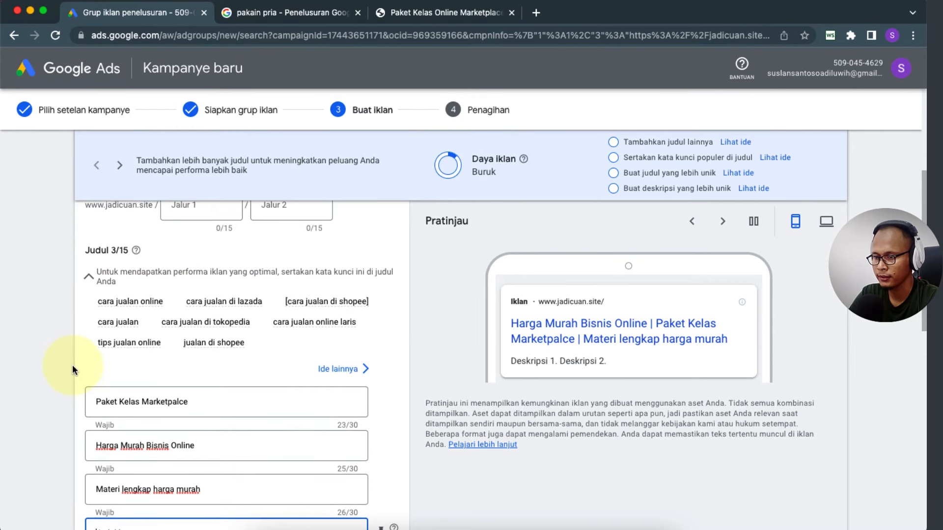
{"action": "scroll", "coordinate": [72, 371], "scroll_direction": "down", "scroll_amount": 5}
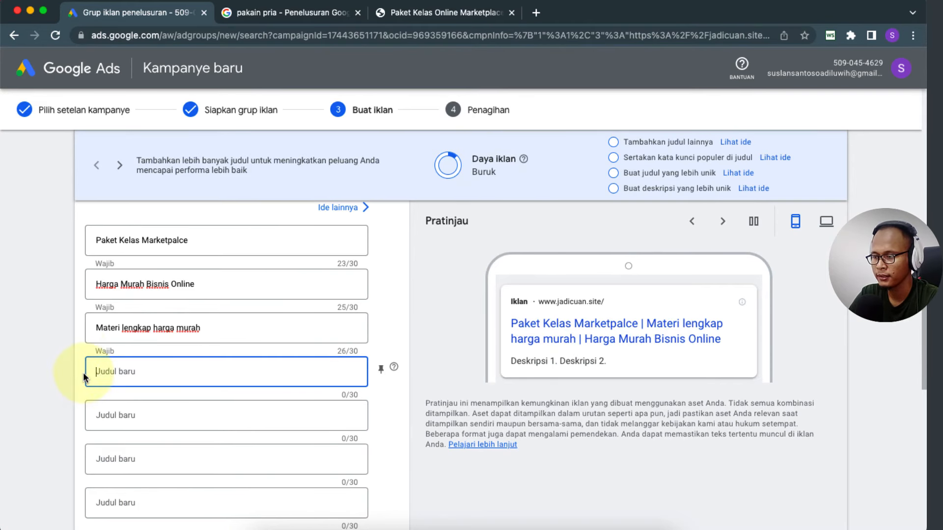
{"action": "scroll", "coordinate": [31, 373], "scroll_direction": "up", "scroll_amount": 3}
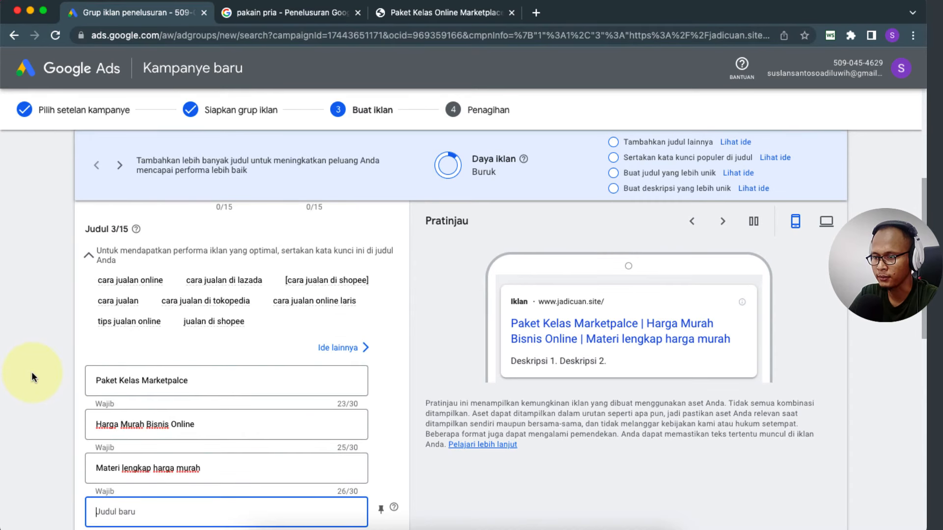
{"action": "left_click", "coordinate": [124, 284]}
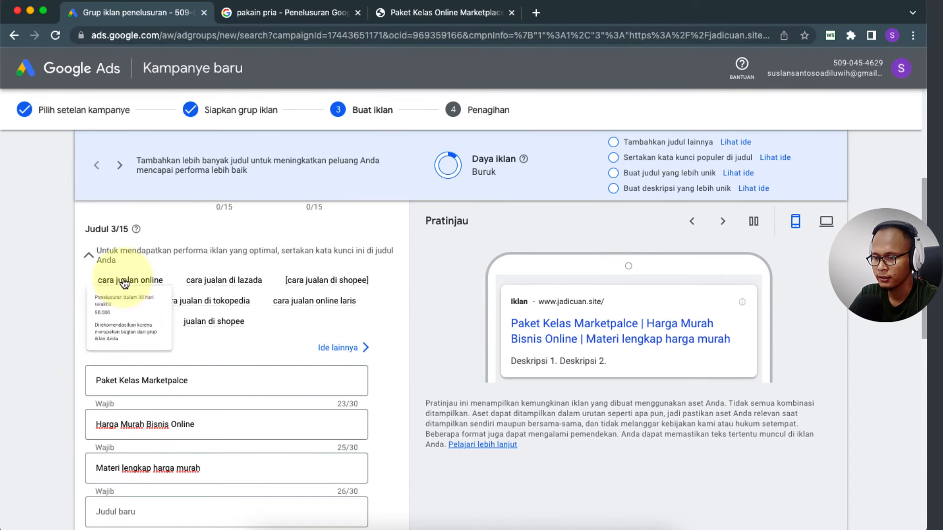
{"action": "scroll", "coordinate": [32, 373], "scroll_direction": "down", "scroll_amount": 2}
Step: Add the fourth headline 'Cara Jualan Online'
{"action": "left_click", "coordinate": [106, 402]}
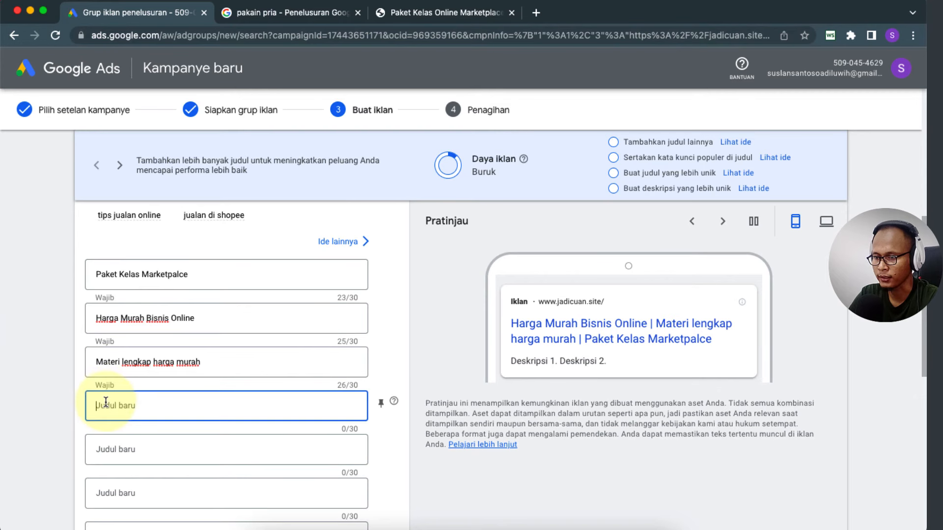
{"action": "type", "text": "Cara"}
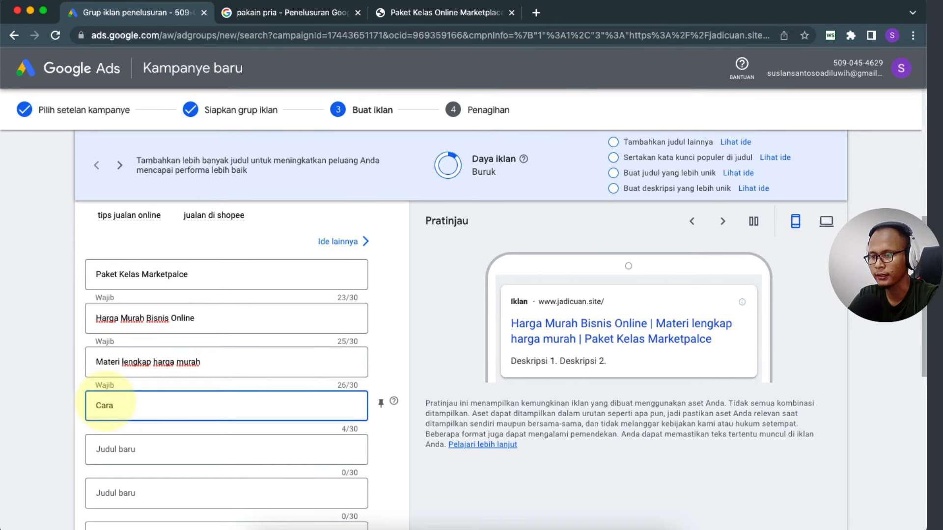
{"action": "type", "text": " Jual"}
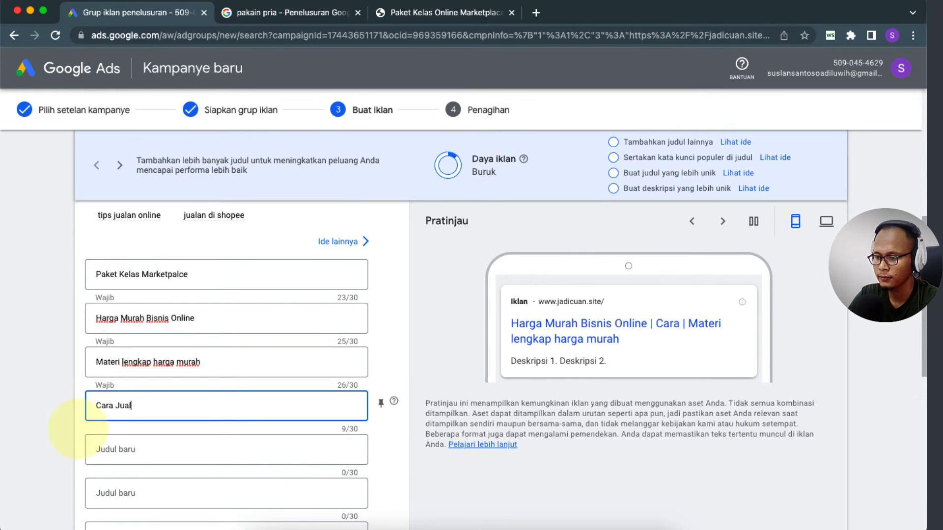
{"action": "type", "text": "an Online"}
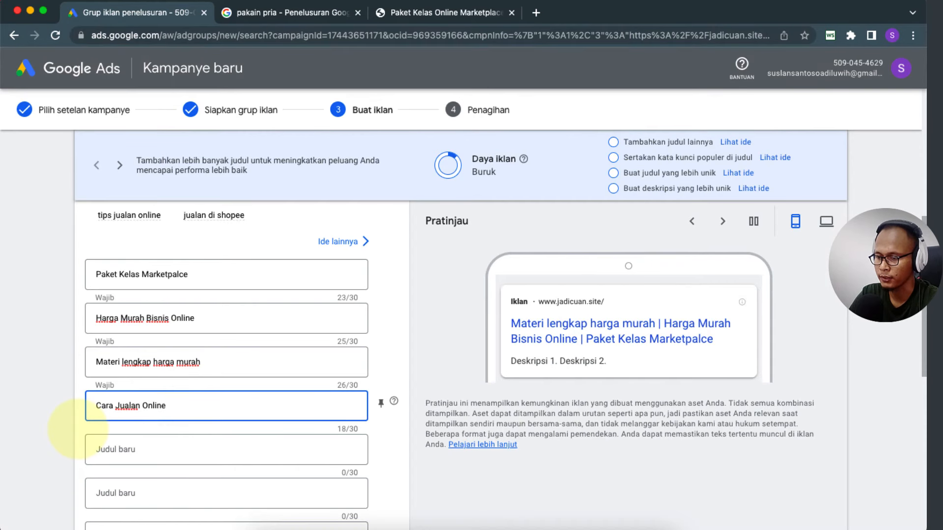
{"action": "left_click", "coordinate": [54, 420]}
{"action": "scroll", "coordinate": [54, 420], "scroll_direction": "up", "scroll_amount": 1}
{"action": "scroll", "coordinate": [54, 420], "scroll_direction": "down", "scroll_amount": 5}
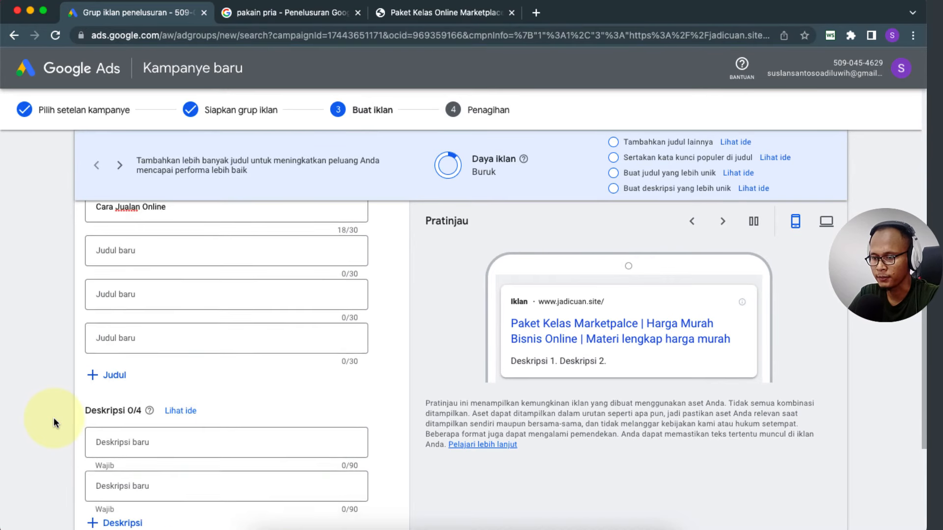
{"action": "scroll", "coordinate": [62, 402], "scroll_direction": "down", "scroll_amount": 1}
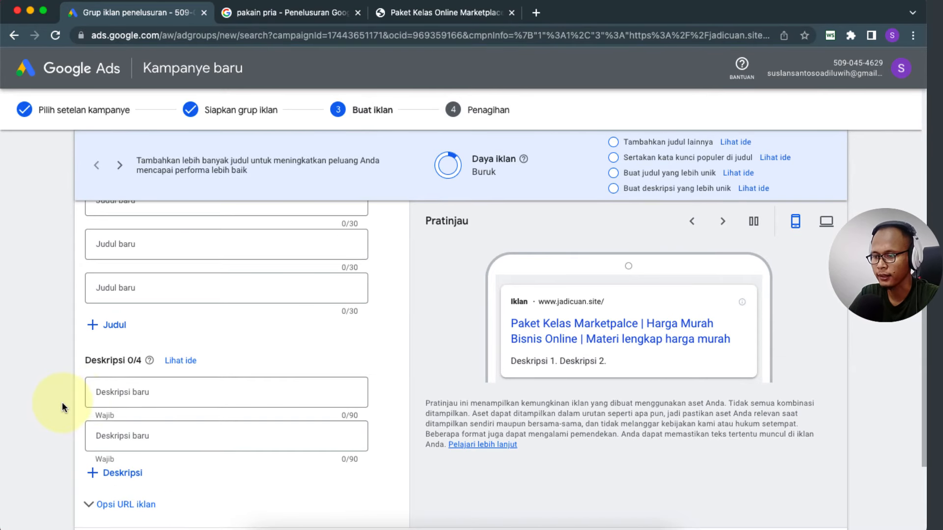
Step: Review the jadicuan.site landing page content before writing descriptions, then return to the ad form
{"action": "left_click", "coordinate": [109, 392]}
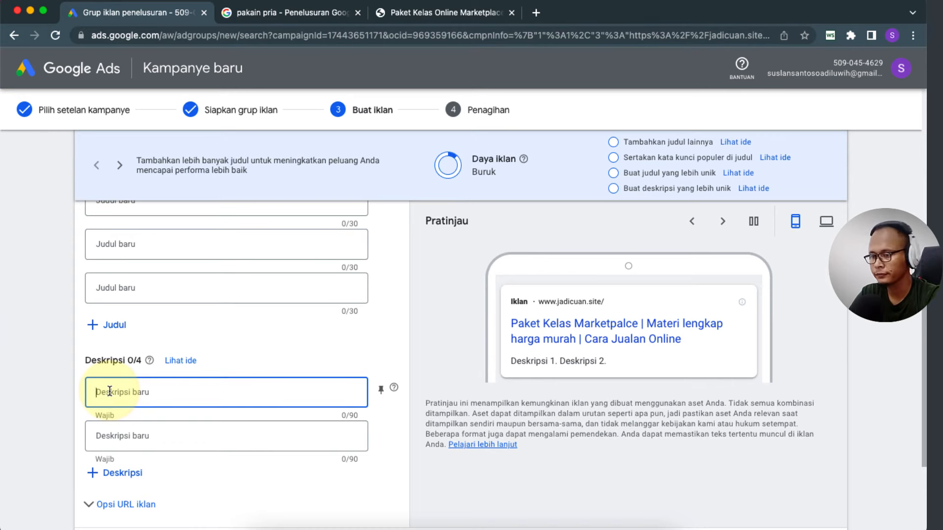
{"action": "left_click", "coordinate": [433, 12]}
{"action": "scroll", "coordinate": [244, 290], "scroll_direction": "down", "scroll_amount": 6}
{"action": "scroll", "coordinate": [244, 289], "scroll_direction": "down", "scroll_amount": 20}
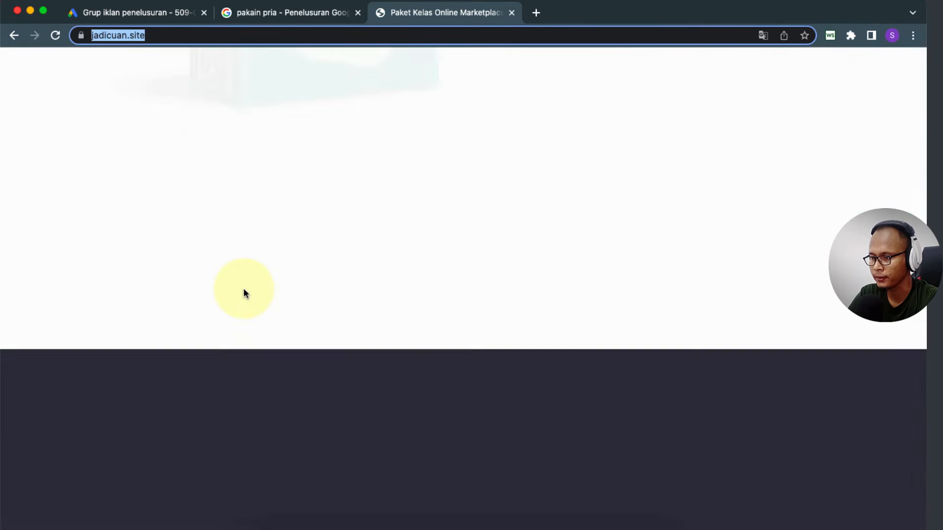
{"action": "scroll", "coordinate": [244, 292], "scroll_direction": "down", "scroll_amount": 20}
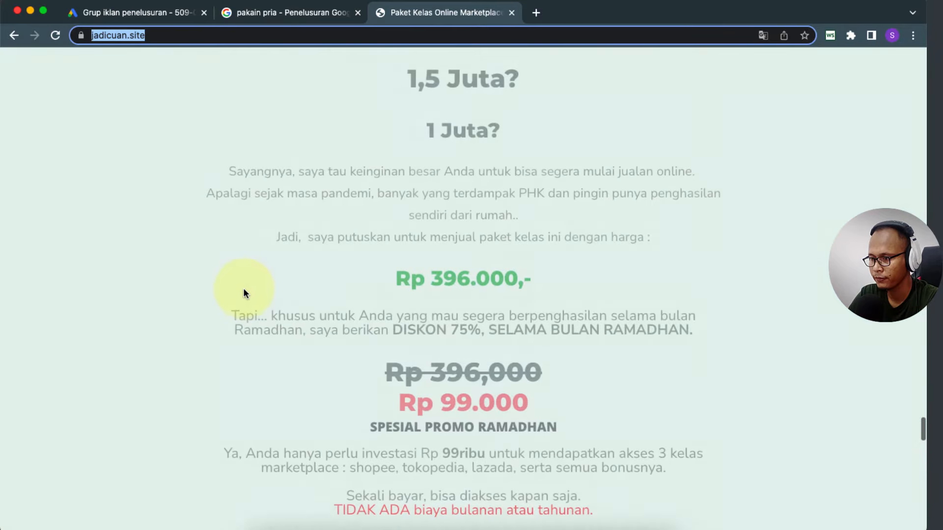
{"action": "scroll", "coordinate": [244, 292], "scroll_direction": "down", "scroll_amount": 3}
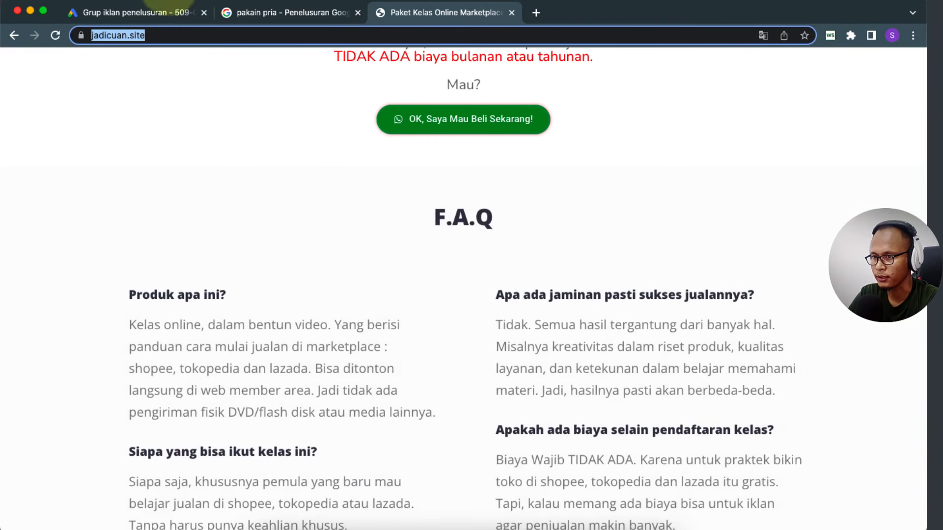
{"action": "left_click", "coordinate": [146, 7]}
Step: Add descriptions 'hanya dengan 99 ribu, belajar jualan online lengkap' and 'bisa dipelajari kapan saja.'
{"action": "scroll", "coordinate": [1, 354], "scroll_direction": "up", "scroll_amount": 2}
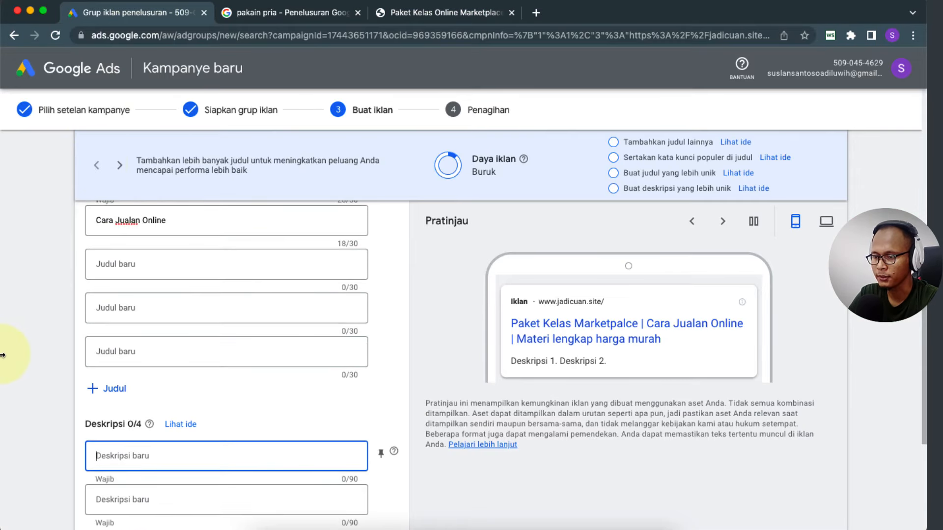
{"action": "type", "text": "hanya dega"}
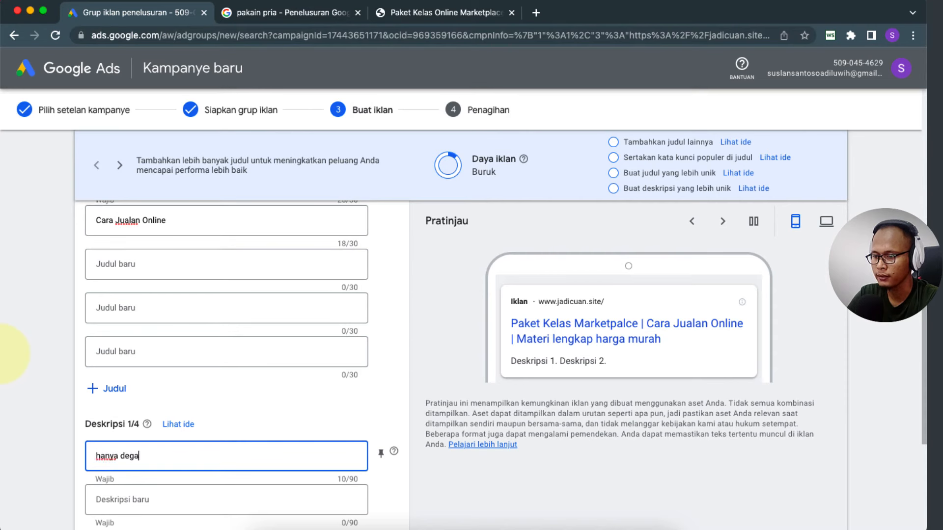
{"action": "key", "text": "BackSpace"}
{"action": "key", "text": "BackSpace"}
{"action": "type", "text": "ngan"}
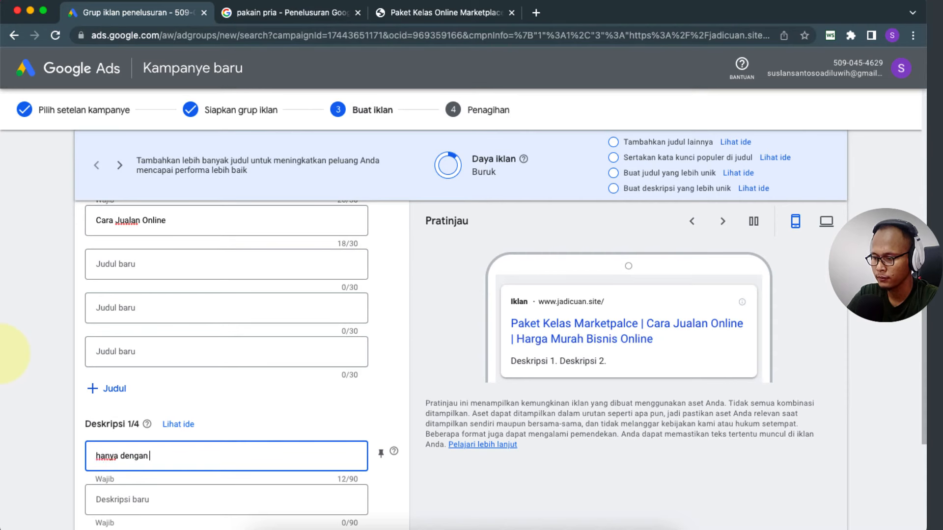
{"action": "type", "text": " 99 r"}
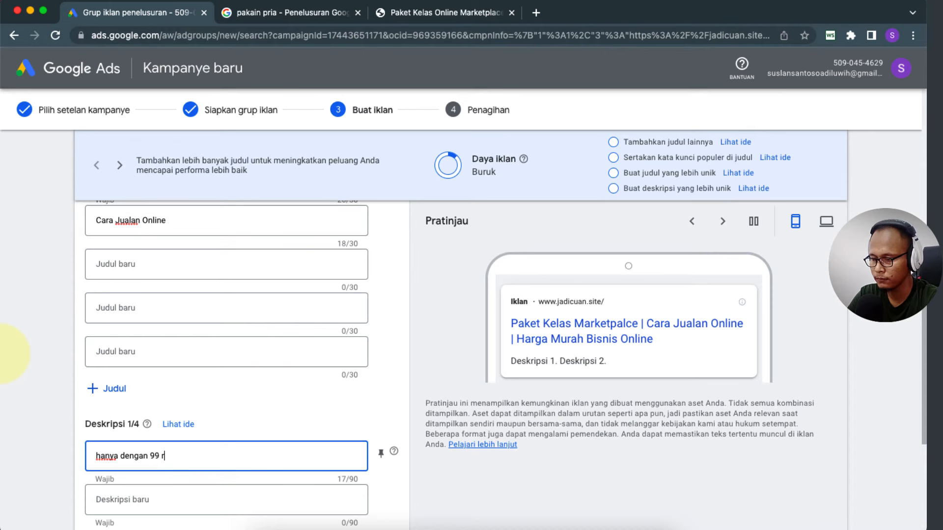
{"action": "type", "text": "i"}
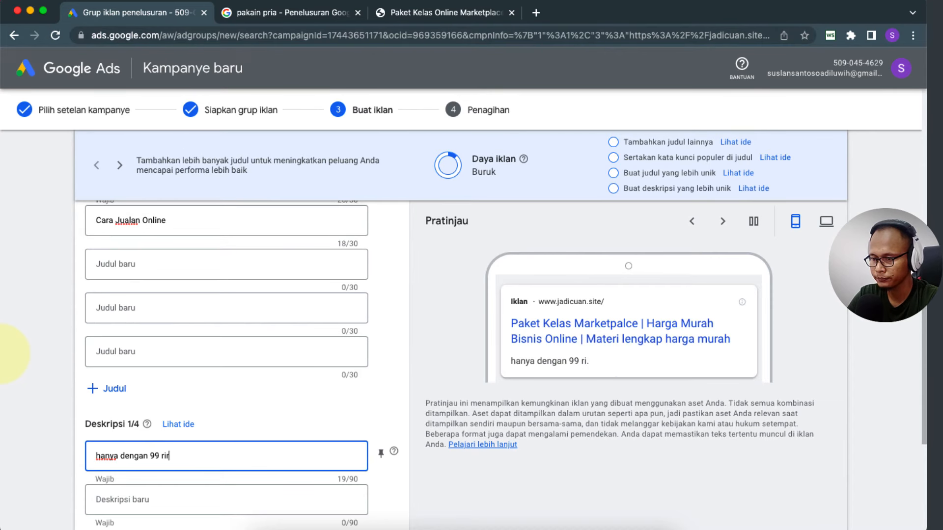
{"action": "type", "text": "r"}
{"action": "type", "text": "bu"}
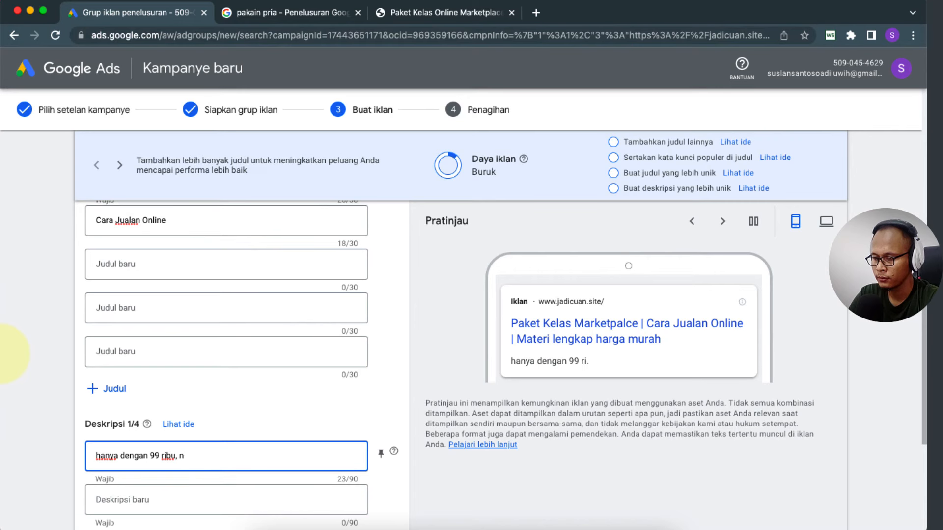
{"action": "type", "text": ", belajar jualan online"}
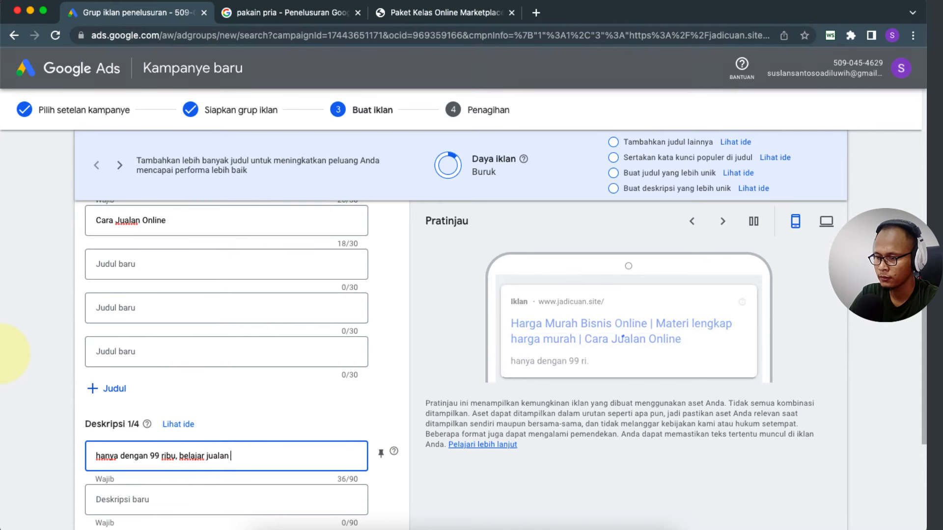
{"action": "type", "text": " lengkap"}
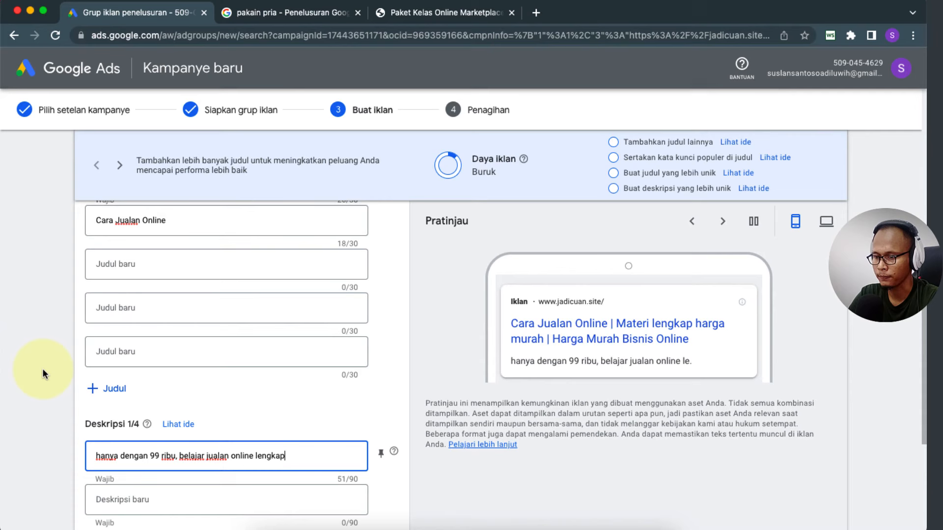
{"action": "scroll", "coordinate": [42, 368], "scroll_direction": "down", "scroll_amount": 3}
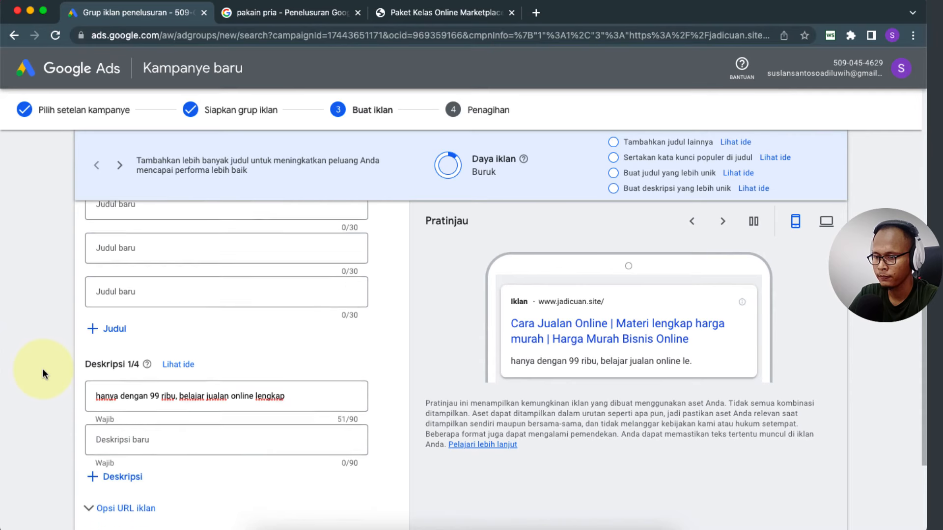
{"action": "left_click", "coordinate": [114, 391]}
{"action": "type", "text": "bisa"}
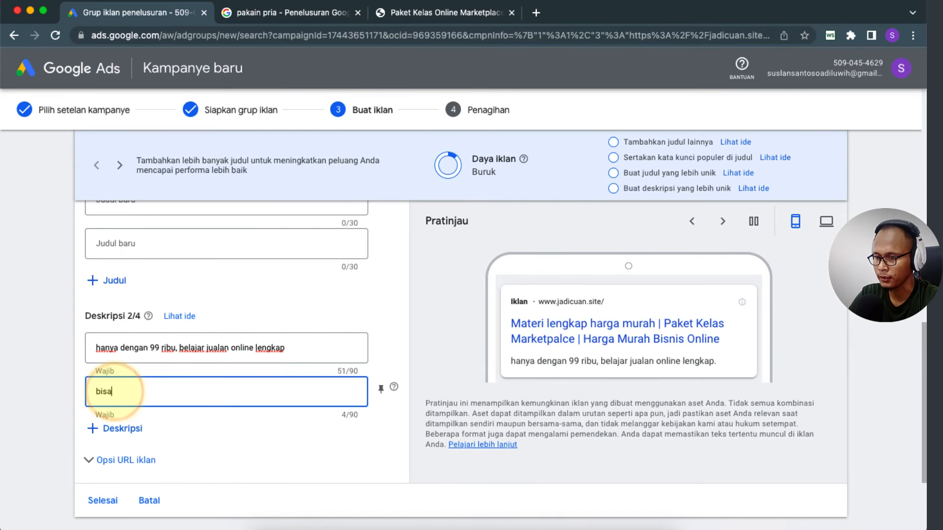
{"action": "type", "text": " d"}
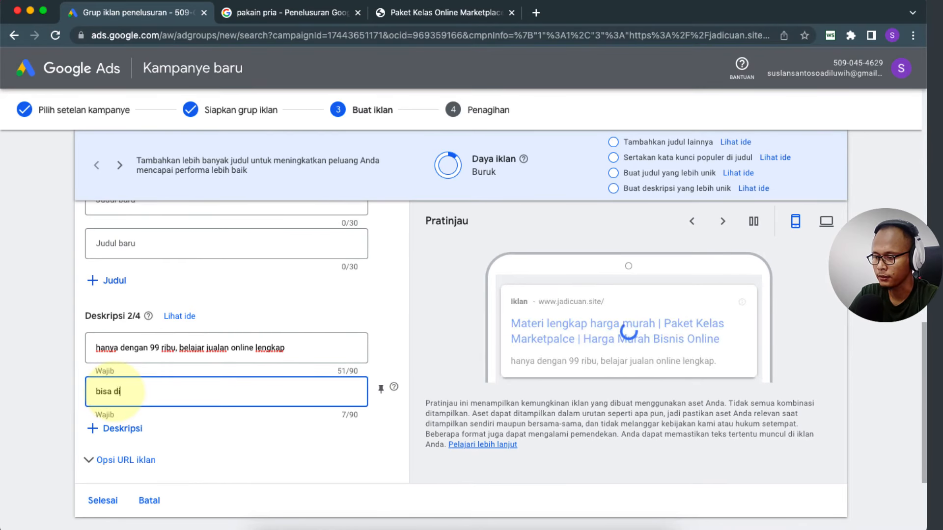
{"action": "type", "text": "ipelajari kapan saja"}
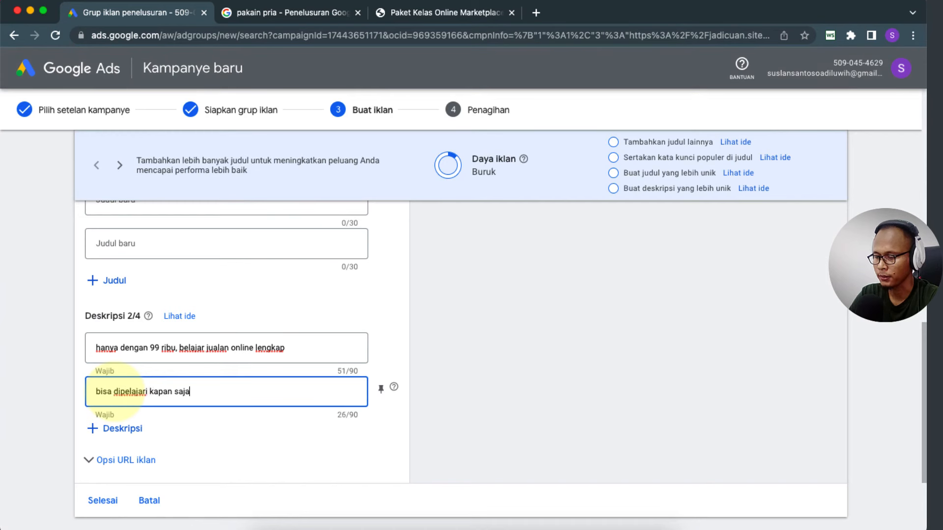
{"action": "type", "text": "."}
{"action": "left_click", "coordinate": [66, 396]}
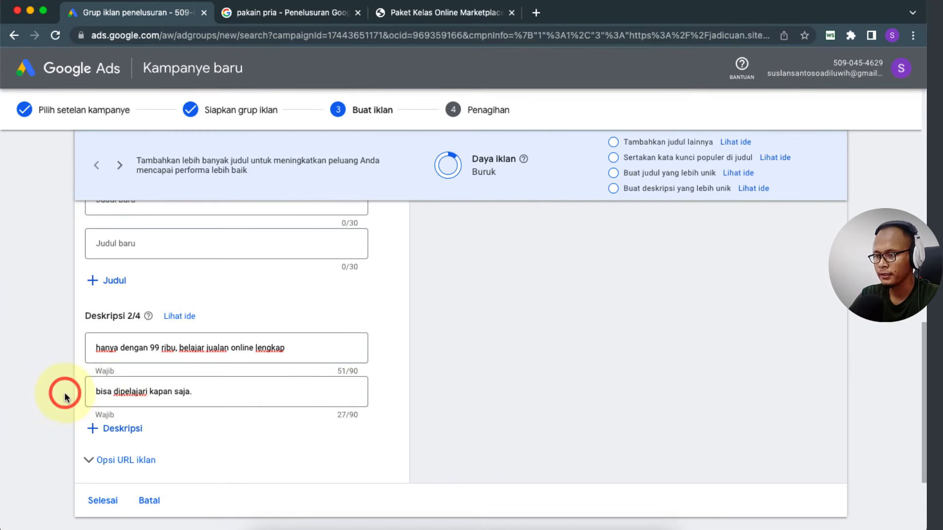
{"action": "left_click", "coordinate": [190, 351]}
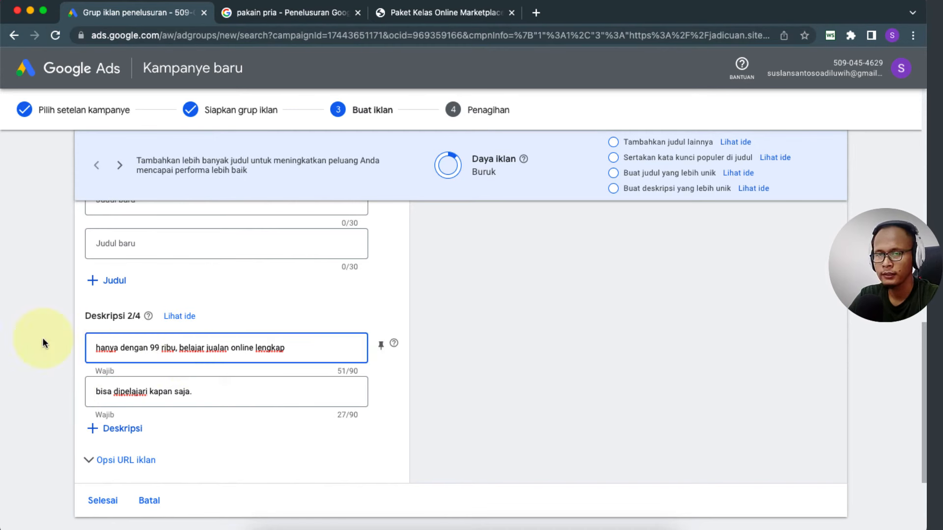
{"action": "left_click", "coordinate": [57, 340]}
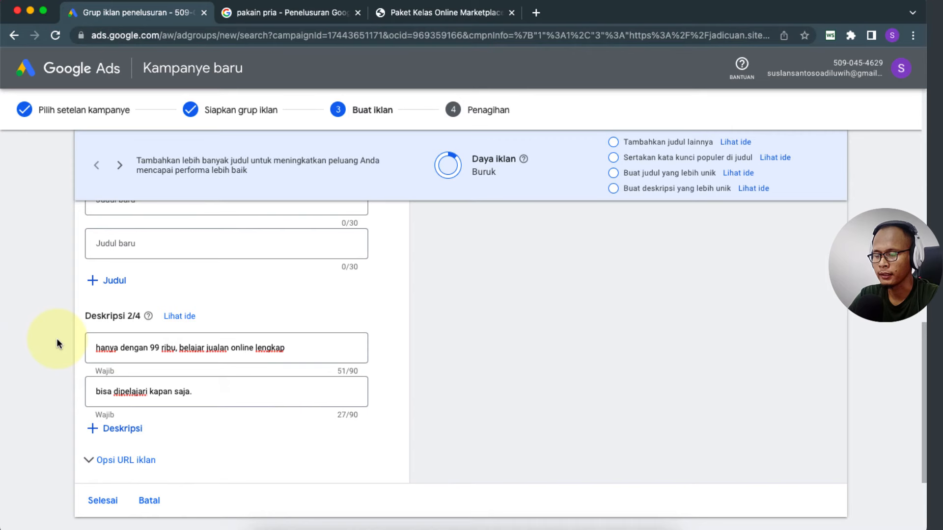
{"action": "left_click", "coordinate": [293, 13]}
Step: Compare competitor ads in the pakain pria results and the jadicuan.site FAQ, then return to the ad form
{"action": "scroll", "coordinate": [123, 309], "scroll_direction": "down", "scroll_amount": 2}
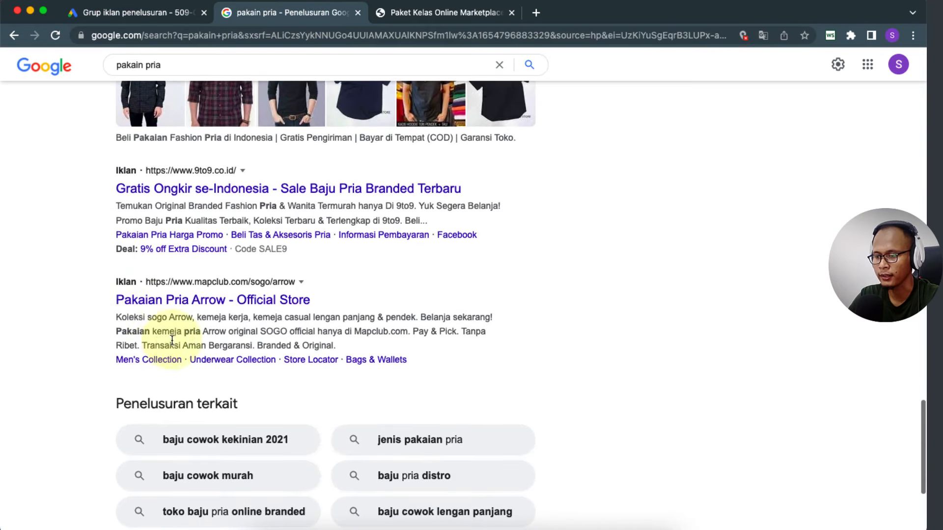
{"action": "left_click", "coordinate": [120, 15]}
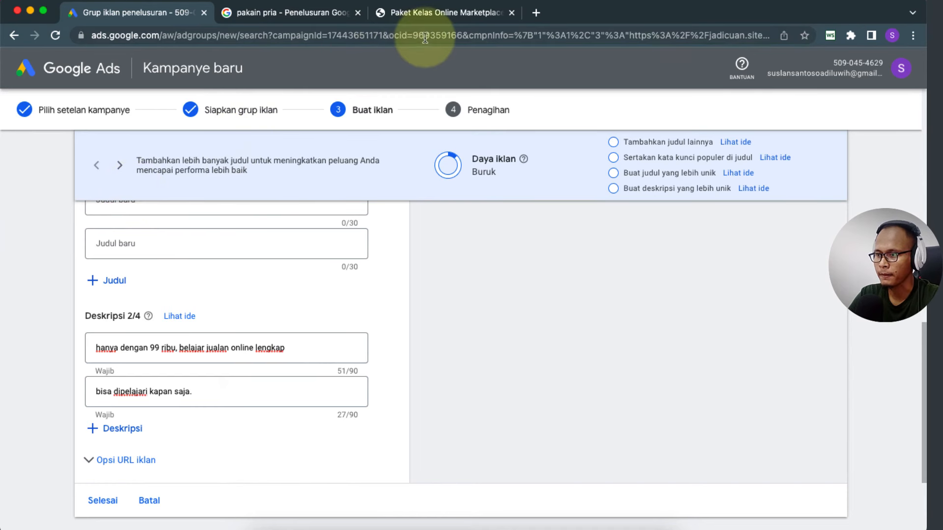
{"action": "left_click", "coordinate": [276, 13]}
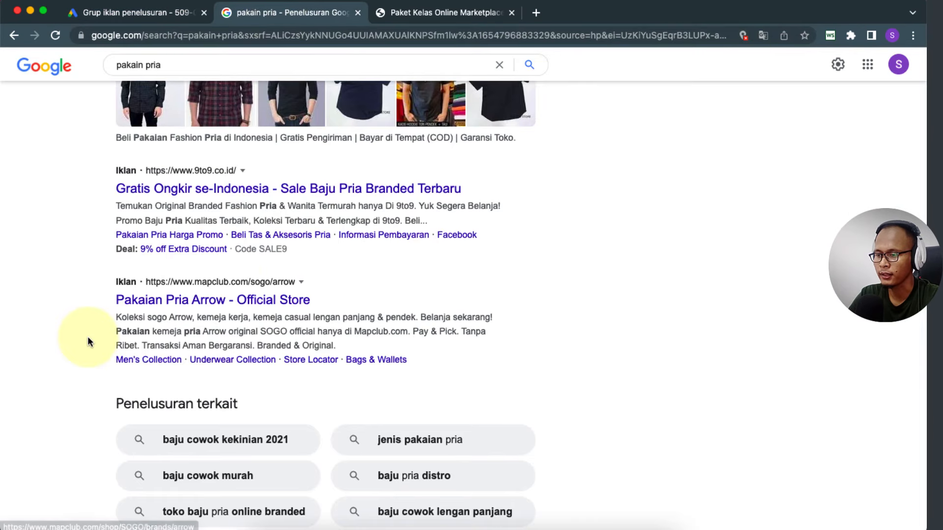
{"action": "scroll", "coordinate": [87, 337], "scroll_direction": "up", "scroll_amount": 3}
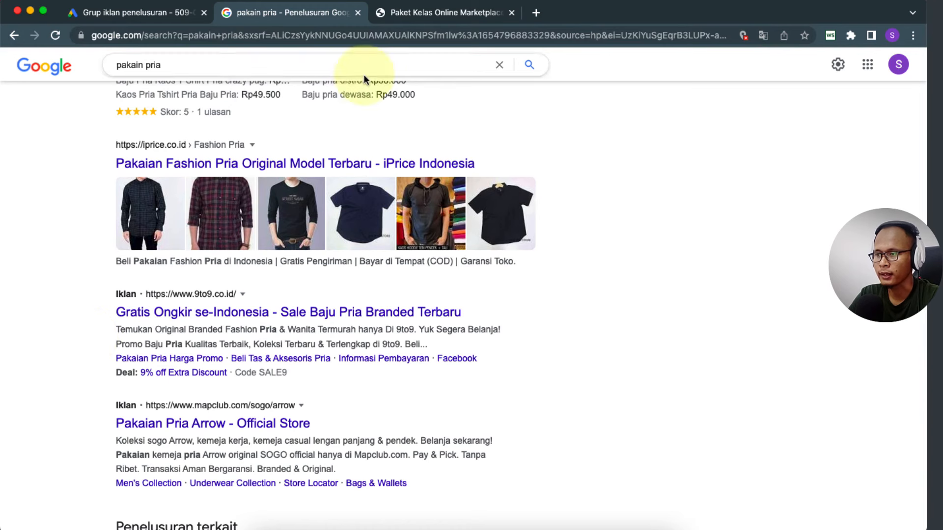
{"action": "left_click", "coordinate": [454, 10]}
{"action": "scroll", "coordinate": [285, 287], "scroll_direction": "down", "scroll_amount": 10}
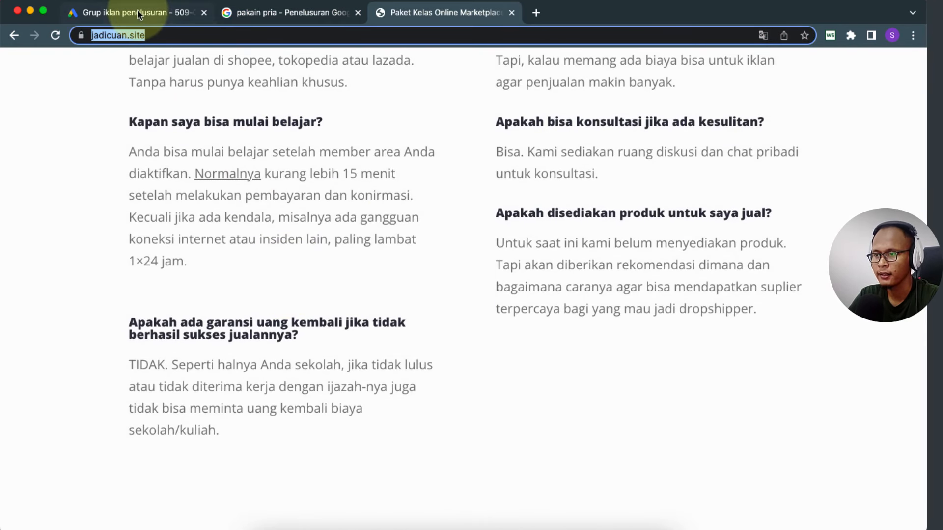
{"action": "left_click", "coordinate": [118, 12]}
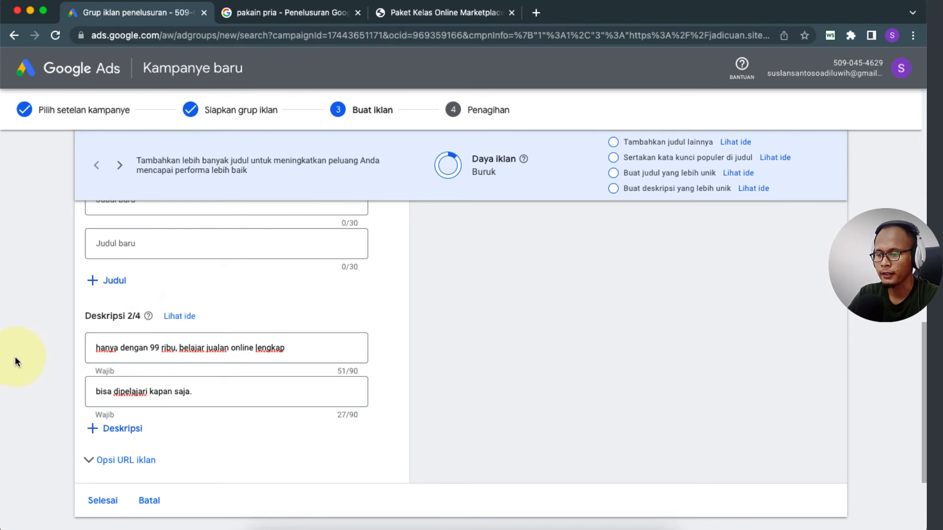
{"action": "left_click", "coordinate": [43, 375]}
{"action": "scroll", "coordinate": [43, 378], "scroll_direction": "down", "scroll_amount": 2}
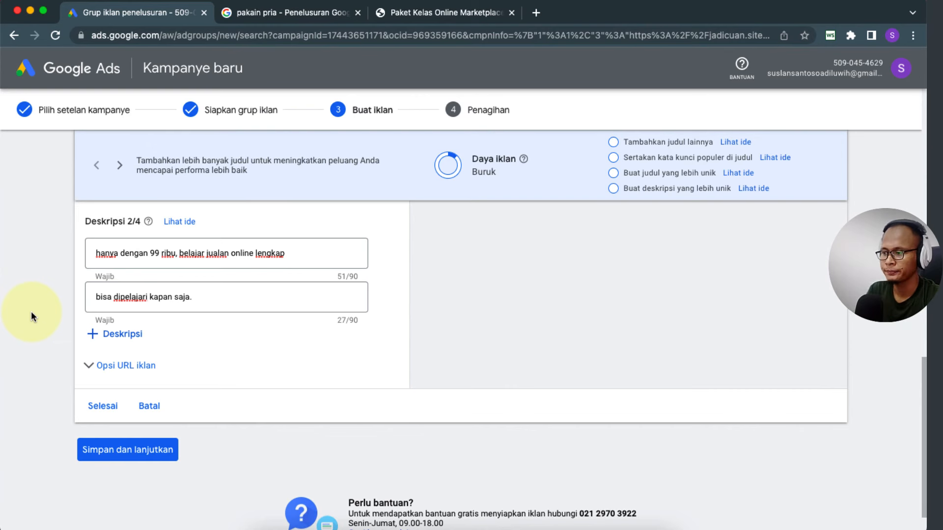
{"action": "scroll", "coordinate": [31, 311], "scroll_direction": "up", "scroll_amount": 8}
{"action": "scroll", "coordinate": [31, 311], "scroll_direction": "up", "scroll_amount": 6}
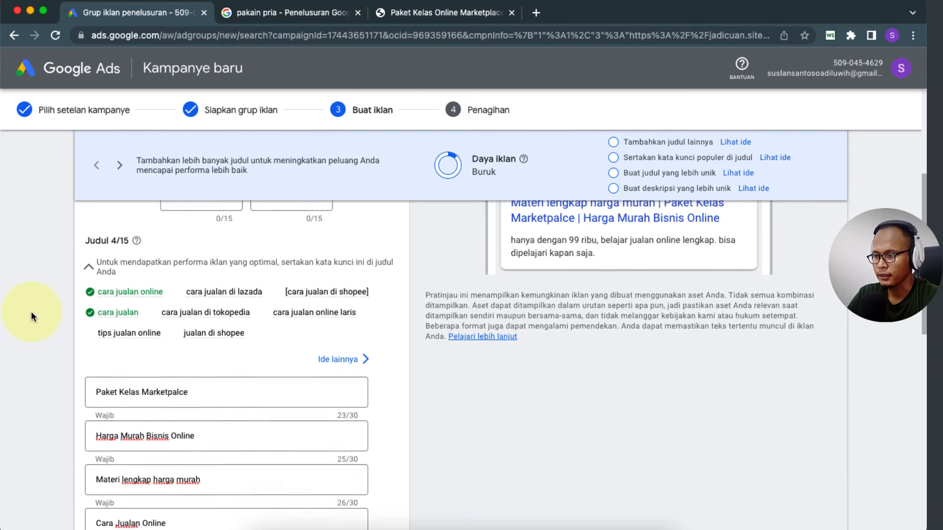
{"action": "scroll", "coordinate": [31, 313], "scroll_direction": "down", "scroll_amount": 1}
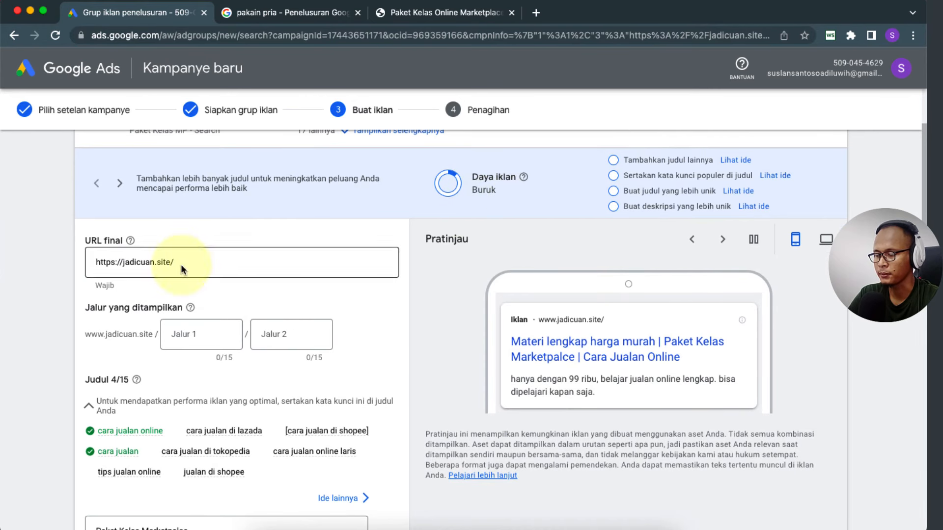
{"action": "scroll", "coordinate": [3, 359], "scroll_direction": "down", "scroll_amount": 7}
{"action": "scroll", "coordinate": [3, 359], "scroll_direction": "up", "scroll_amount": 4}
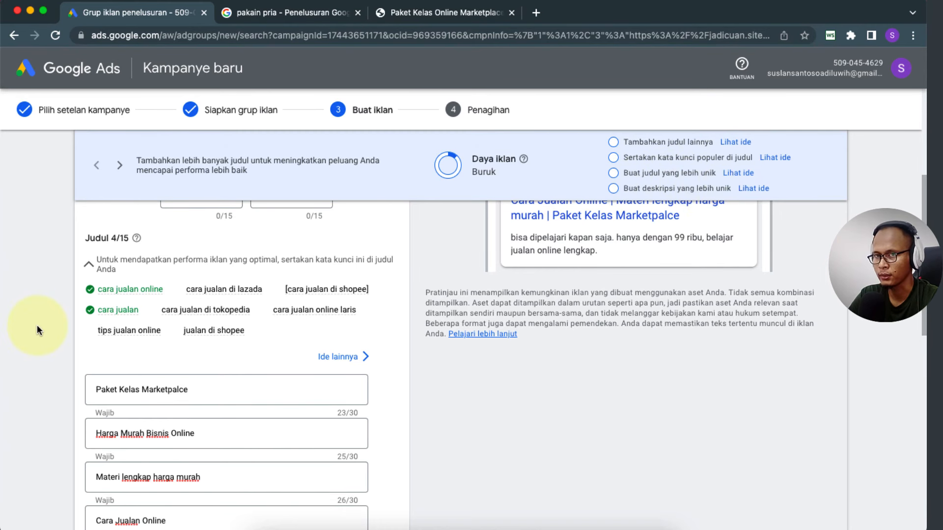
{"action": "scroll", "coordinate": [37, 325], "scroll_direction": "down", "scroll_amount": 2}
{"action": "scroll", "coordinate": [196, 364], "scroll_direction": "down", "scroll_amount": 2}
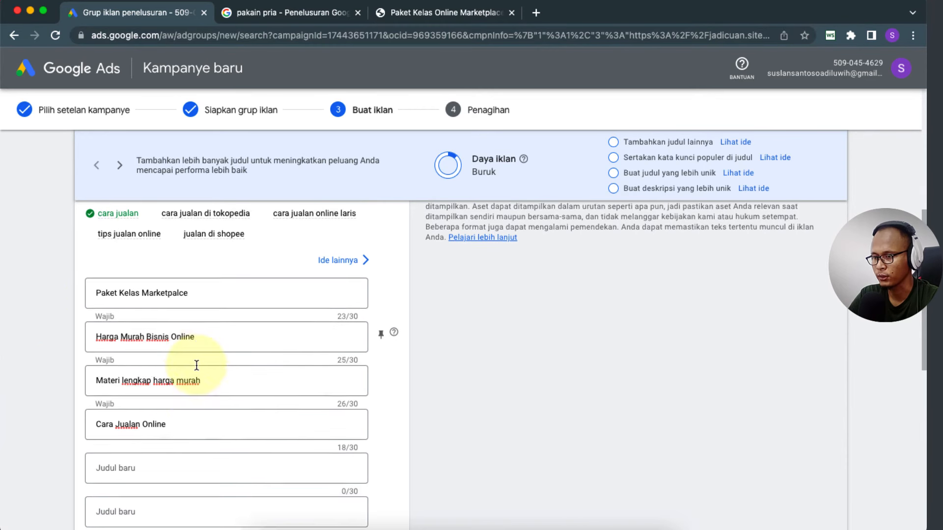
{"action": "scroll", "coordinate": [196, 365], "scroll_direction": "up", "scroll_amount": 3}
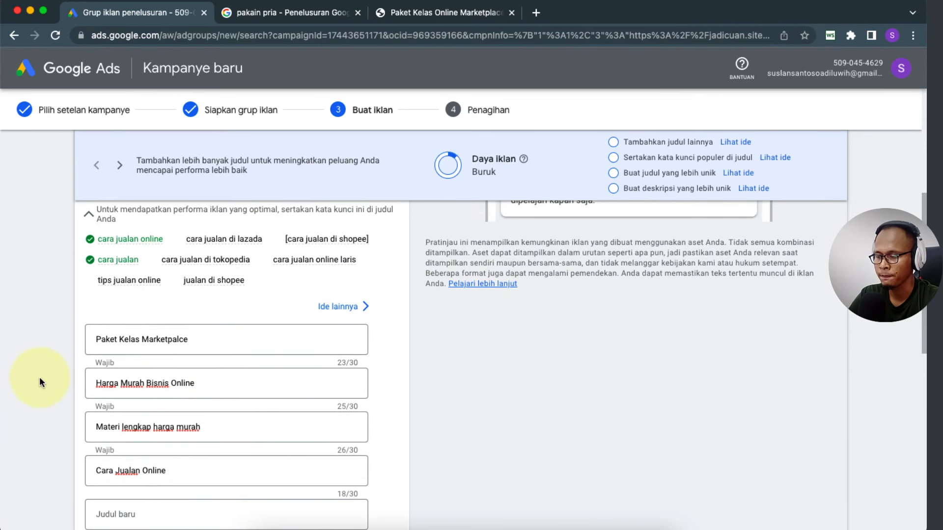
{"action": "scroll", "coordinate": [40, 381], "scroll_direction": "down", "scroll_amount": 12}
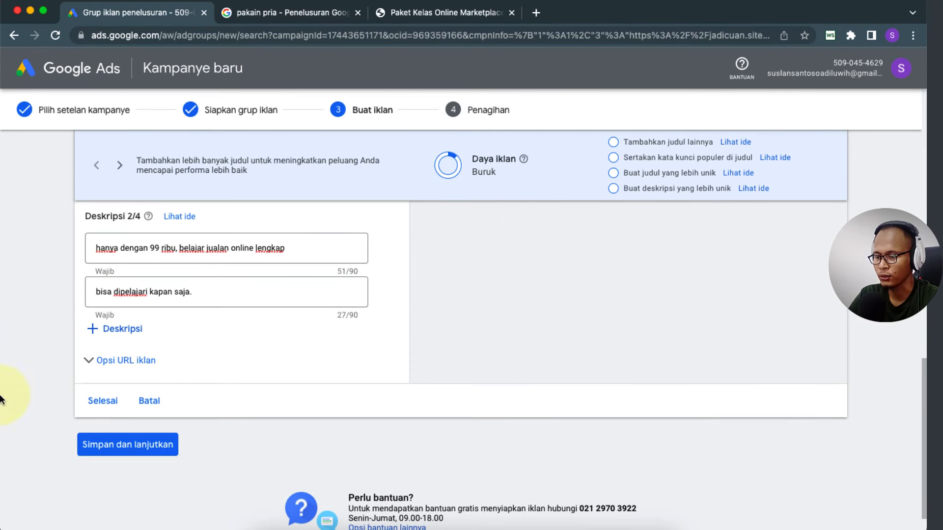
Step: Save the ad and opt in to performance tips and promotional offers on the billing page
{"action": "left_click", "coordinate": [128, 445]}
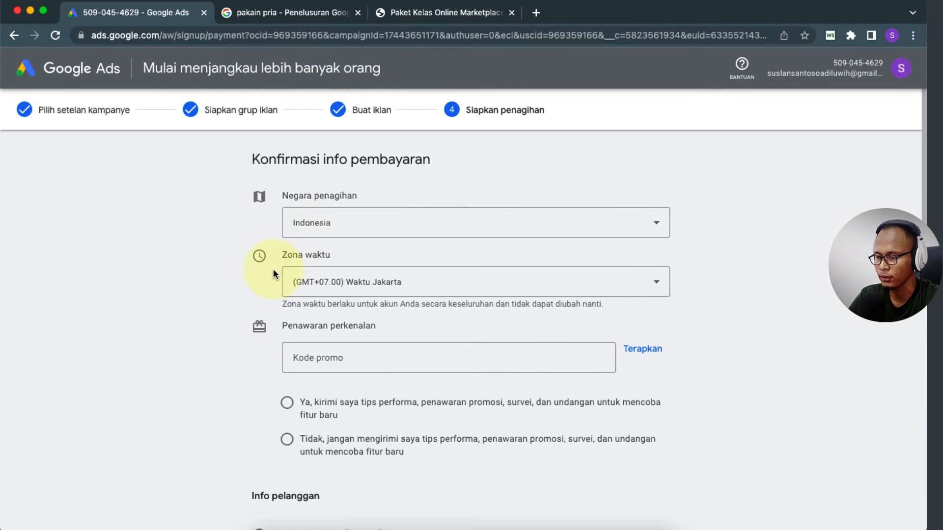
{"action": "scroll", "coordinate": [196, 296], "scroll_direction": "down", "scroll_amount": 3}
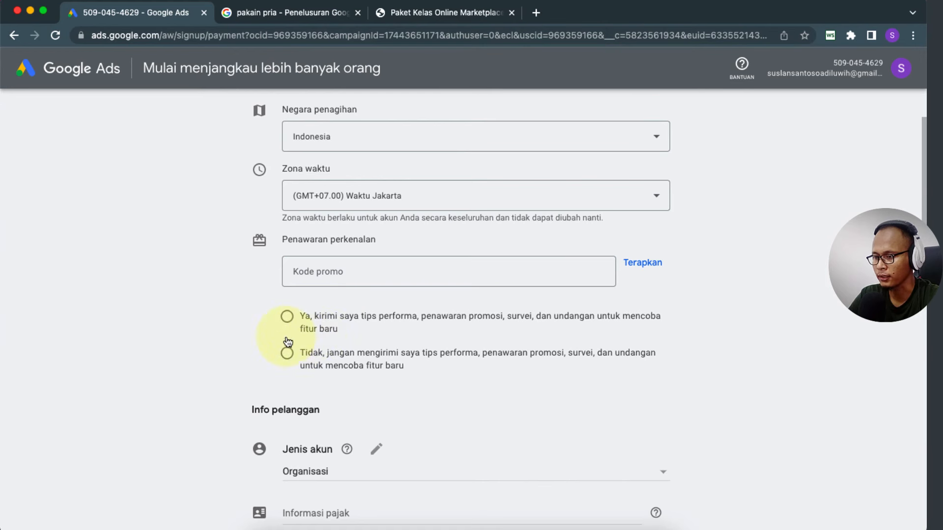
{"action": "left_click", "coordinate": [287, 316]}
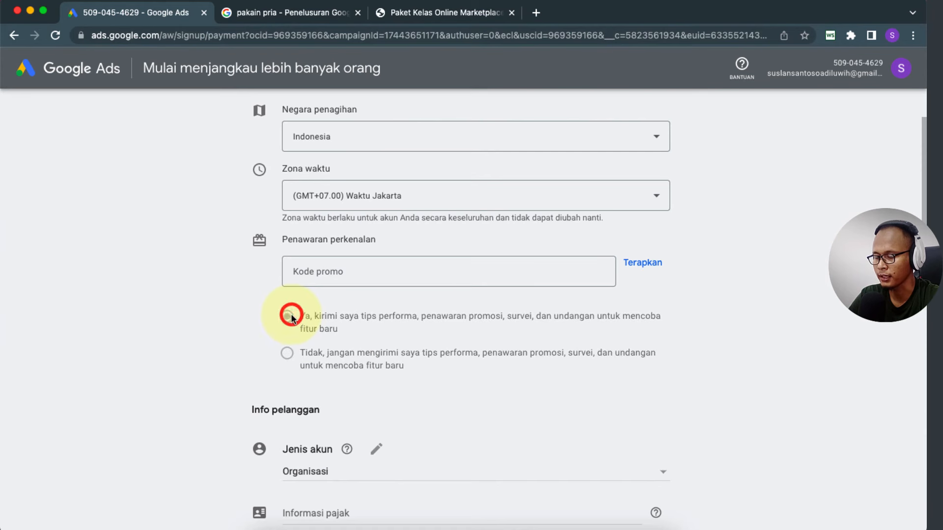
{"action": "scroll", "coordinate": [249, 326], "scroll_direction": "down", "scroll_amount": 3}
{"action": "scroll", "coordinate": [249, 325], "scroll_direction": "down", "scroll_amount": 2}
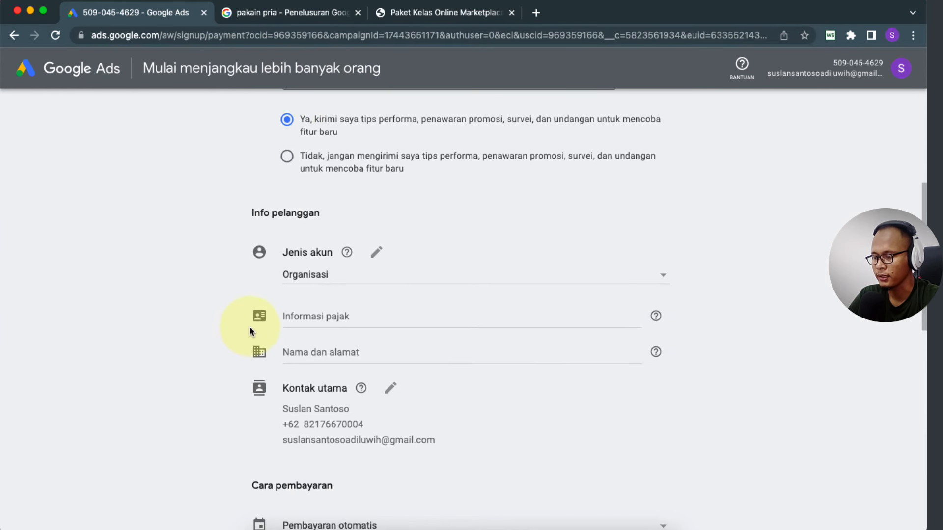
{"action": "scroll", "coordinate": [240, 309], "scroll_direction": "down", "scroll_amount": 1}
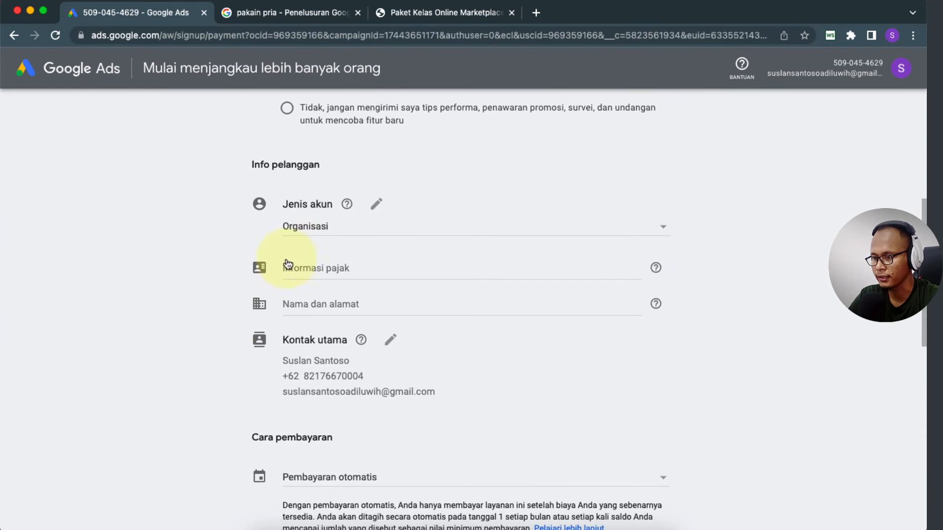
Step: Change the billing account type to Perorangan
{"action": "left_click", "coordinate": [376, 205]}
{"action": "left_click", "coordinate": [368, 230]}
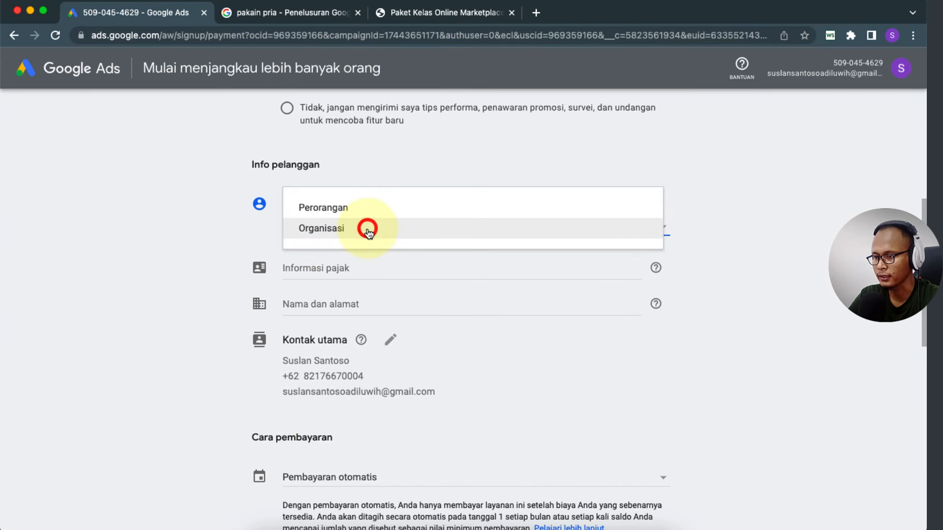
{"action": "left_click", "coordinate": [342, 208]}
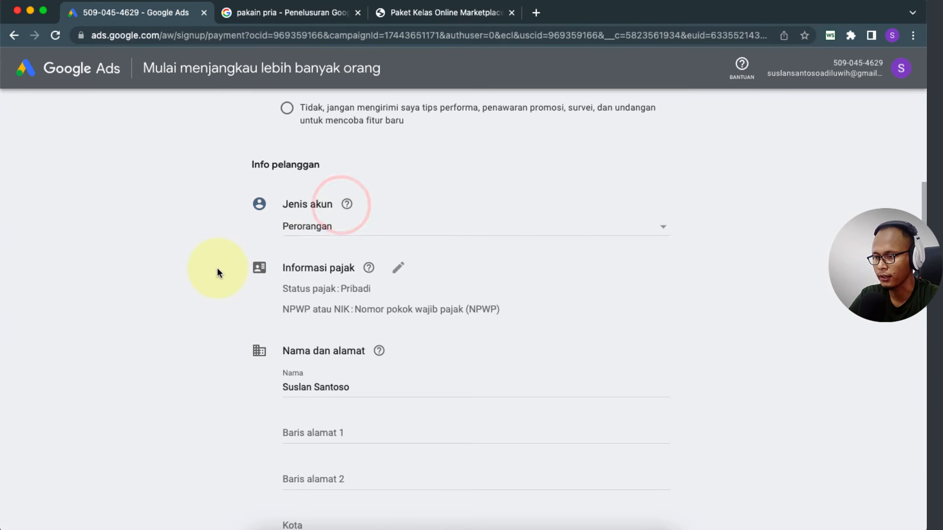
{"action": "scroll", "coordinate": [217, 272], "scroll_direction": "down", "scroll_amount": 3}
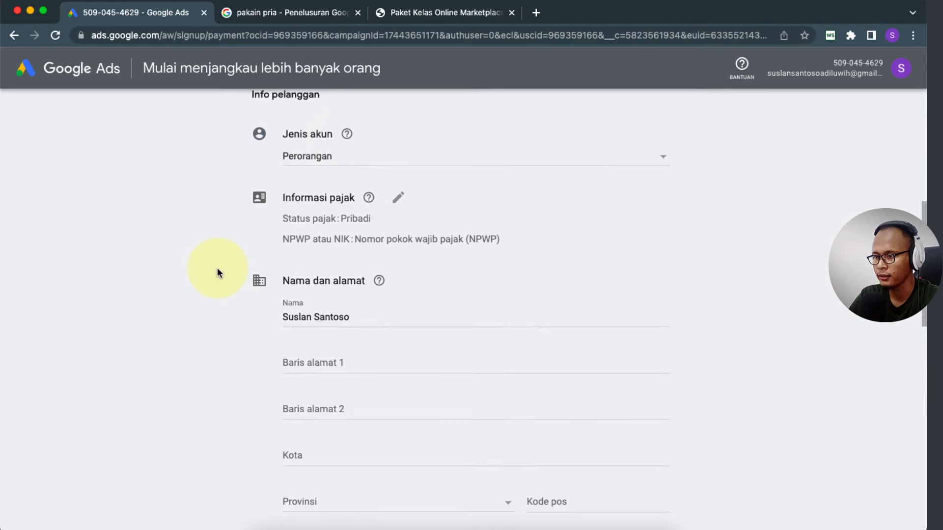
Step: Set the tax ID type to NIK and begin entering the ID number
{"action": "left_click", "coordinate": [398, 198]}
{"action": "left_click", "coordinate": [431, 265]}
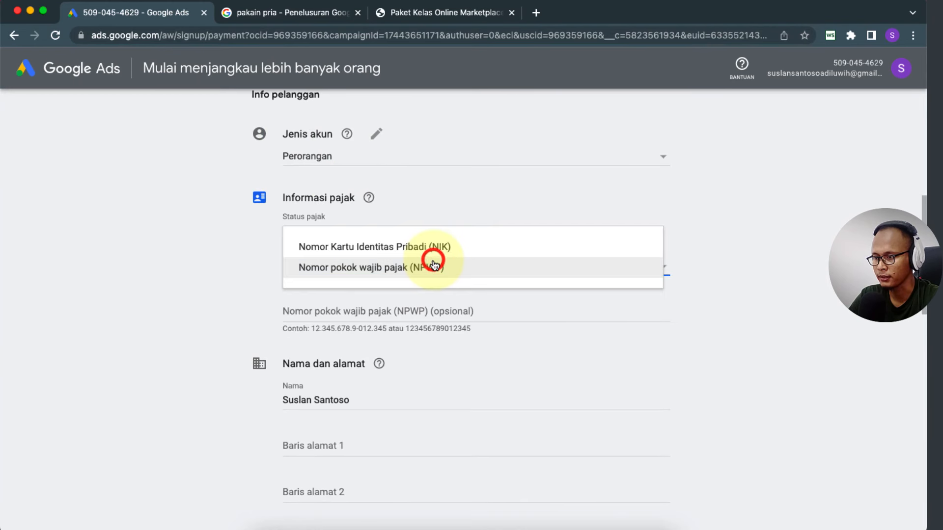
{"action": "left_click", "coordinate": [262, 278]}
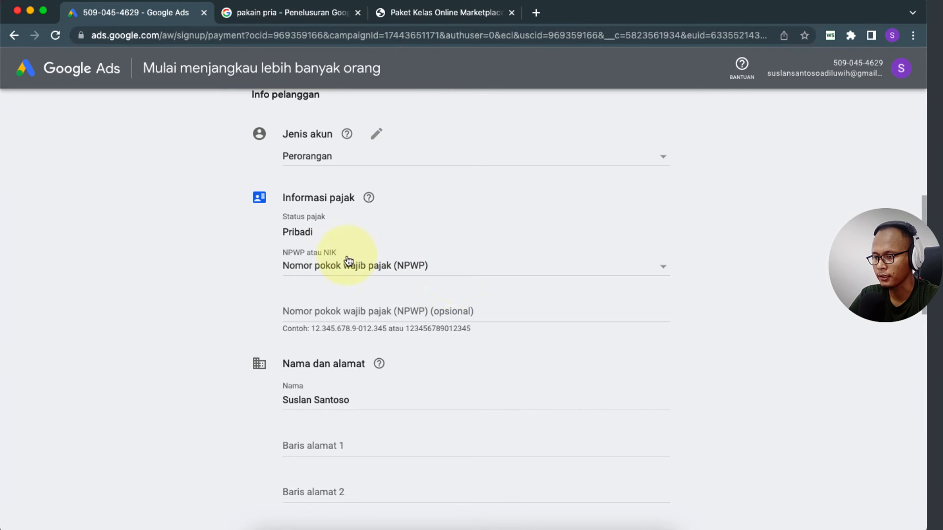
{"action": "left_click", "coordinate": [377, 275]}
{"action": "left_click", "coordinate": [420, 247]}
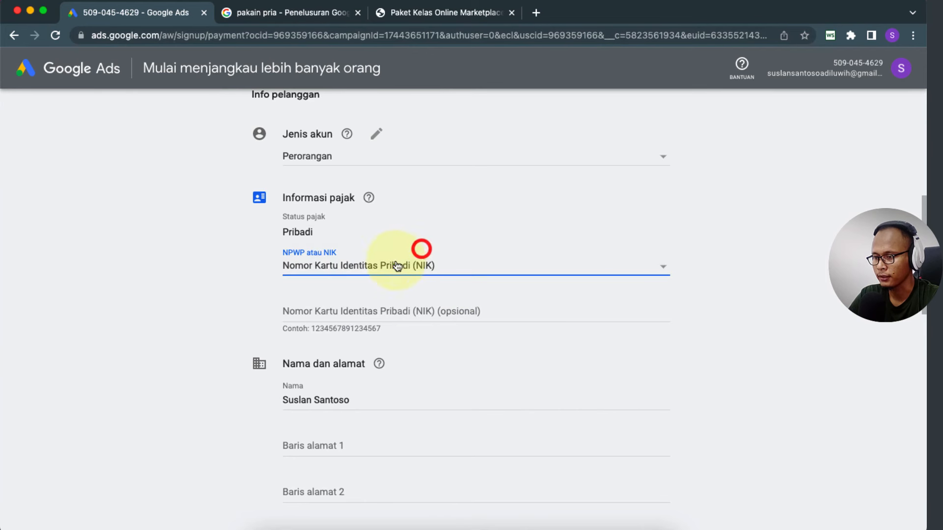
{"action": "left_click", "coordinate": [360, 311]}
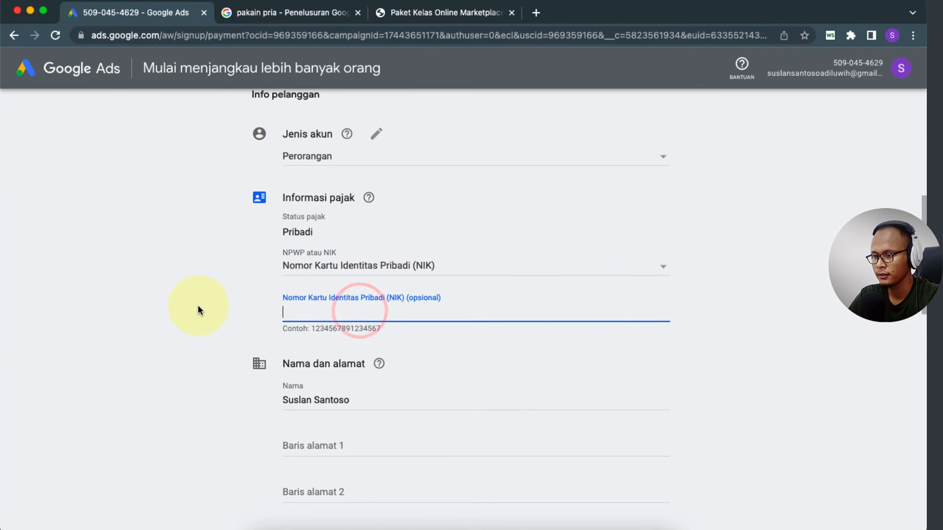
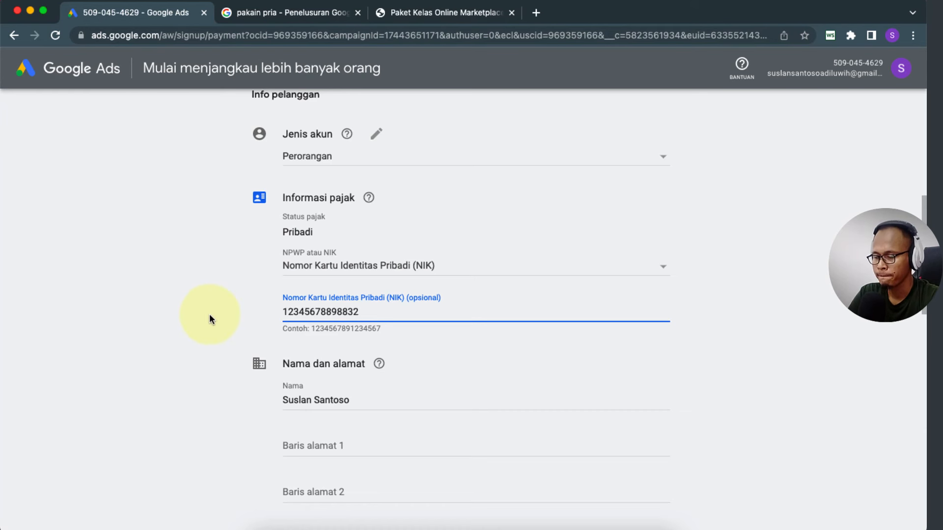
{"action": "left_click", "coordinate": [210, 314]}
{"action": "scroll", "coordinate": [210, 314], "scroll_direction": "down", "scroll_amount": 1}
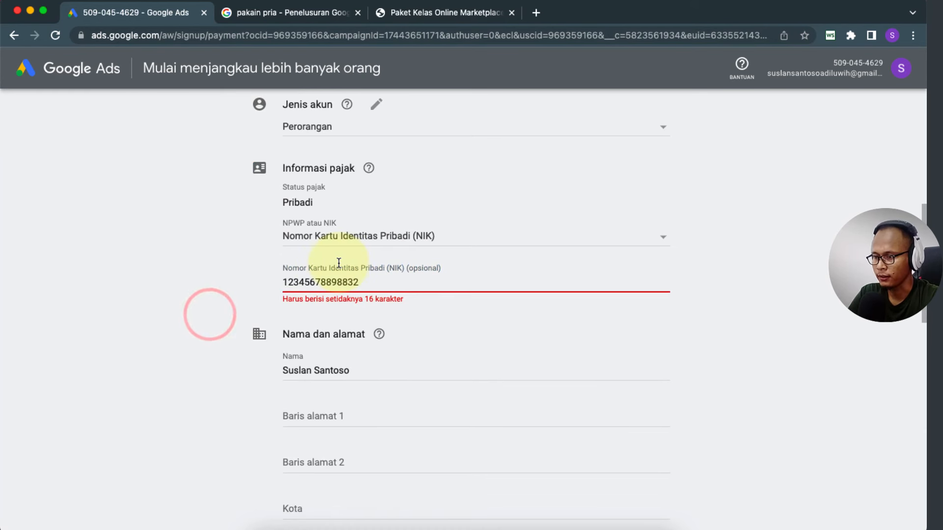
{"action": "left_click", "coordinate": [368, 283]}
{"action": "key", "text": "Tab"}
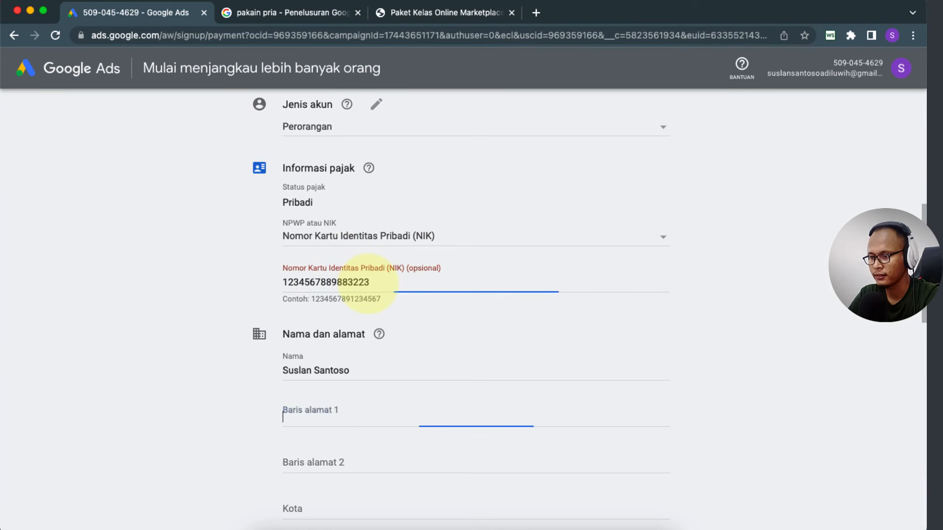
{"action": "left_click", "coordinate": [393, 294]}
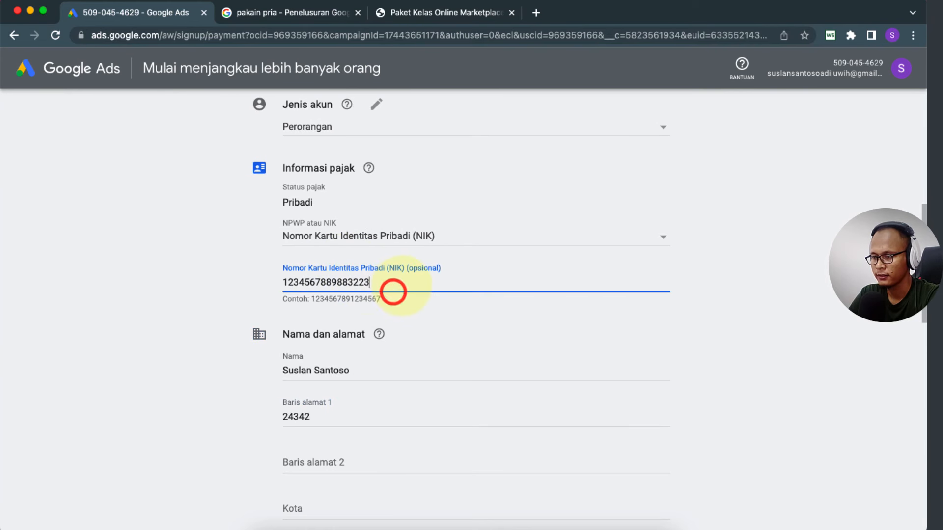
{"action": "left_click", "coordinate": [171, 297]}
{"action": "scroll", "coordinate": [171, 297], "scroll_direction": "down", "scroll_amount": 3}
{"action": "scroll", "coordinate": [172, 298], "scroll_direction": "up", "scroll_amount": 3}
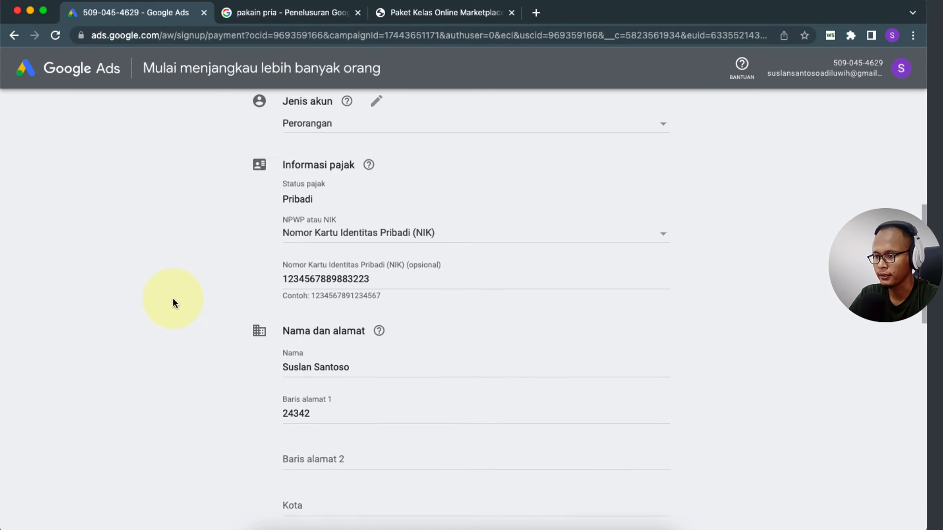
{"action": "left_click_drag", "start_coordinate": [383, 283], "coordinate": [243, 287]}
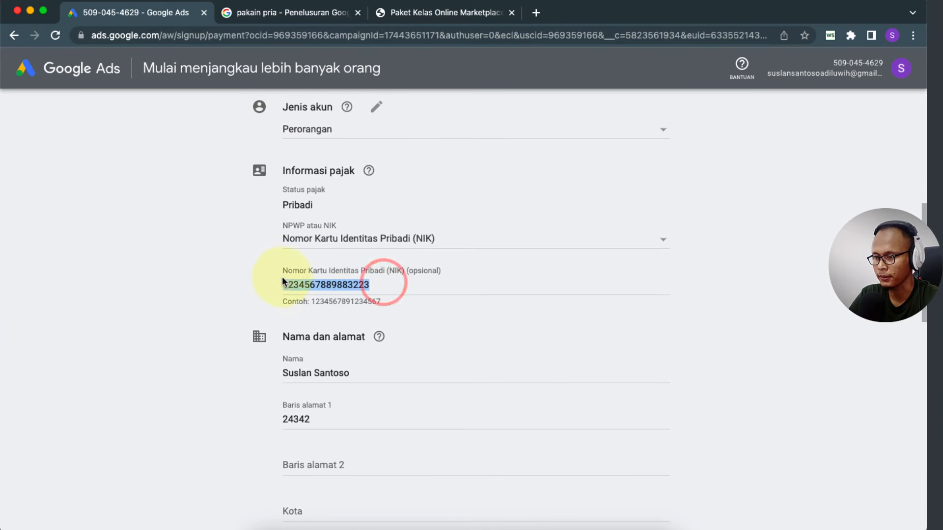
{"action": "left_click", "coordinate": [231, 257]}
Step: Fill in the second address line and the city
{"action": "scroll", "coordinate": [227, 319], "scroll_direction": "down", "scroll_amount": 2}
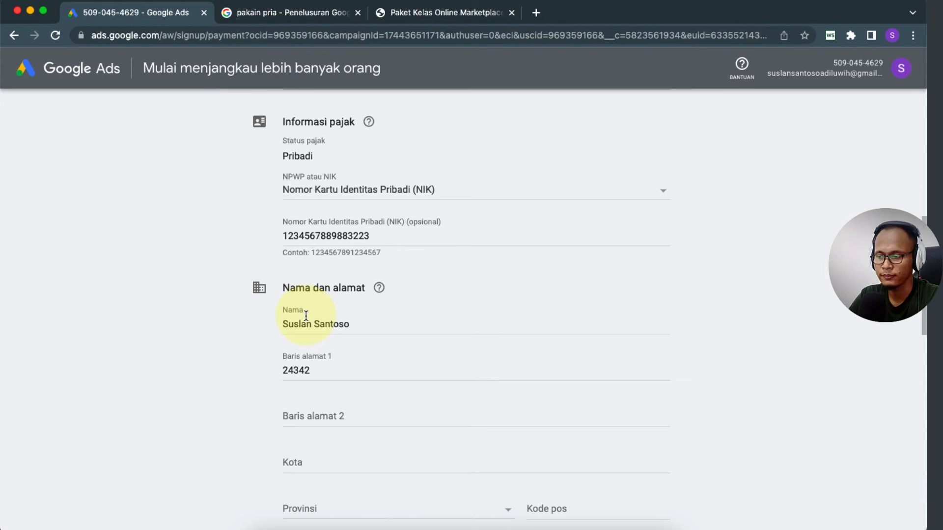
{"action": "scroll", "coordinate": [278, 328], "scroll_direction": "down", "scroll_amount": 2}
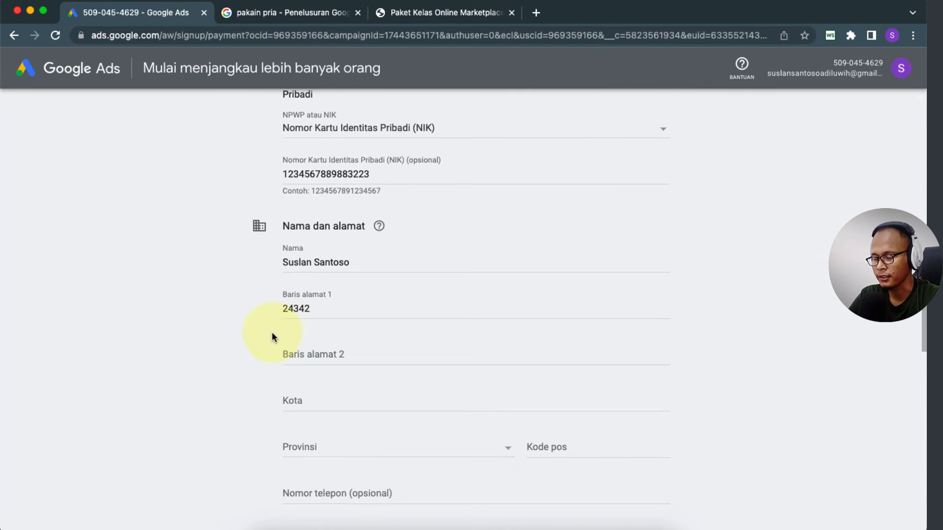
{"action": "scroll", "coordinate": [284, 331], "scroll_direction": "down", "scroll_amount": 1}
{"action": "left_click", "coordinate": [316, 319]}
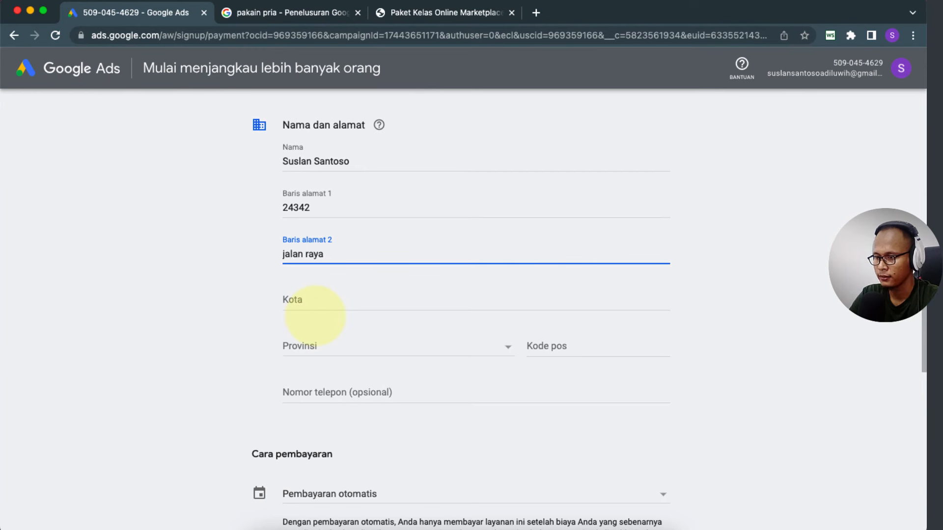
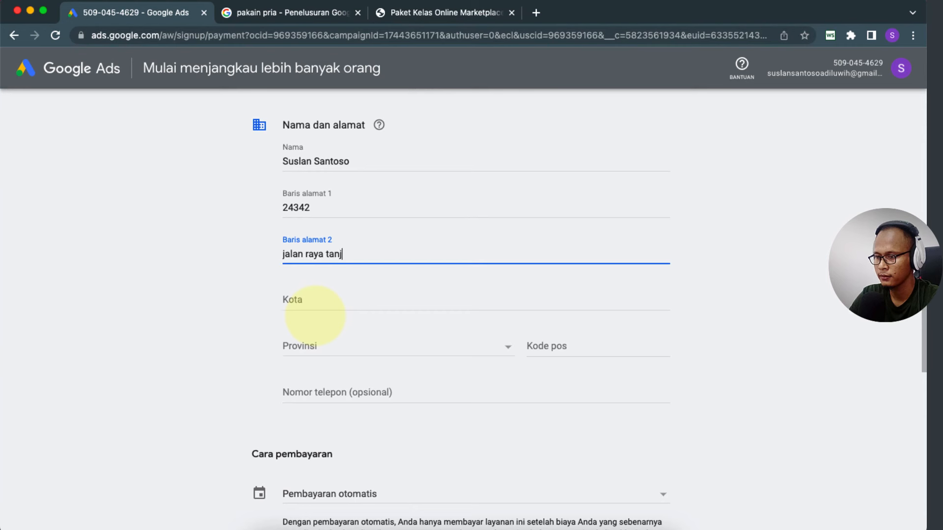
{"action": "left_click", "coordinate": [334, 299]}
{"action": "type", "text": "pringsewu"}
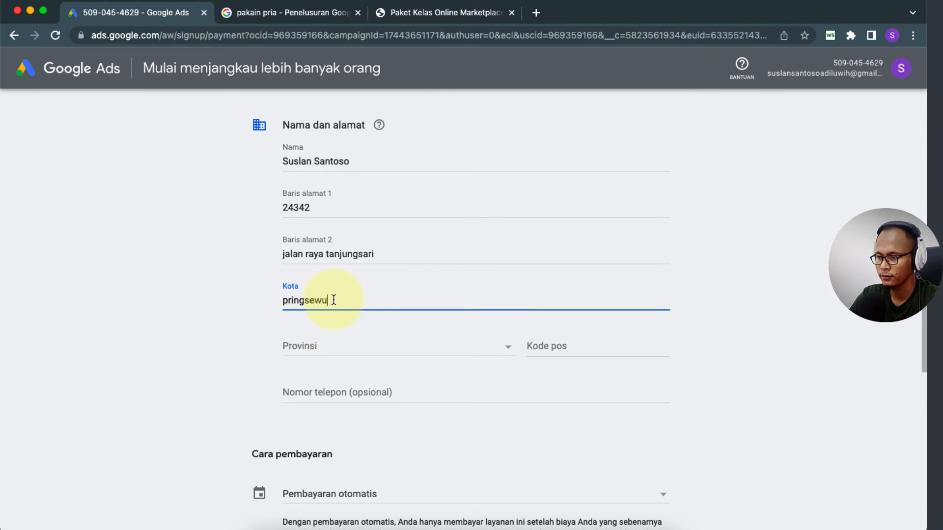
Step: Choose the province from the list and enter the postal code
{"action": "left_click", "coordinate": [320, 351]}
{"action": "scroll", "coordinate": [334, 415], "scroll_direction": "down", "scroll_amount": 2}
{"action": "scroll", "coordinate": [334, 415], "scroll_direction": "down", "scroll_amount": 5}
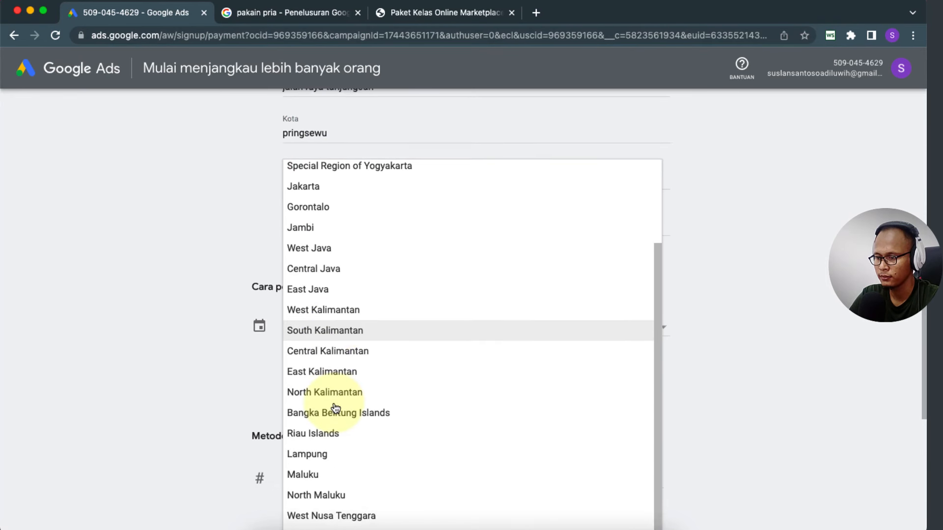
{"action": "left_click", "coordinate": [310, 451]}
{"action": "scroll", "coordinate": [451, 234], "scroll_direction": "up", "scroll_amount": 2}
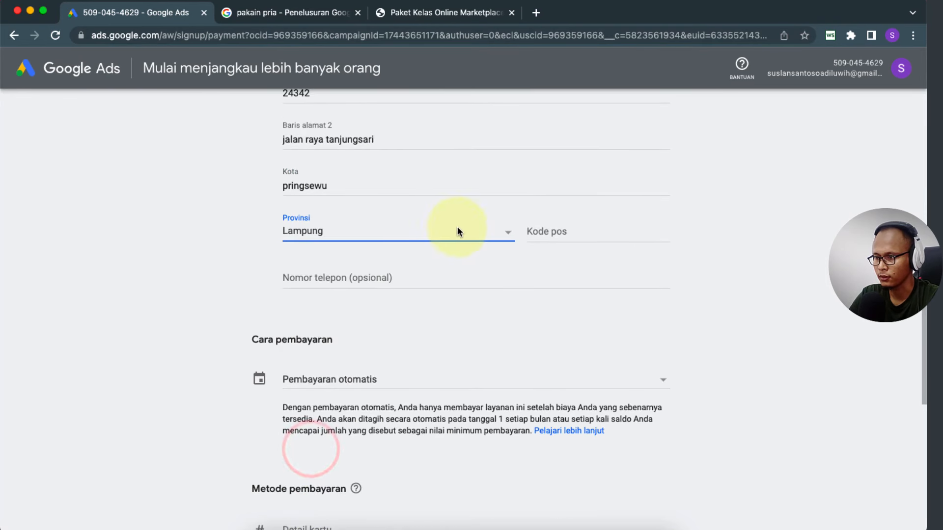
{"action": "left_click", "coordinate": [544, 226]}
{"action": "type", "text": "35372"}
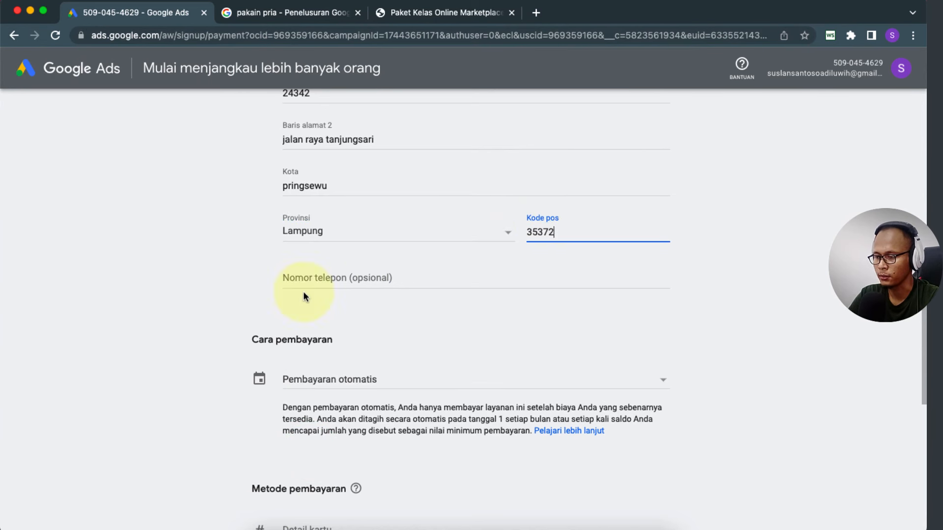
{"action": "scroll", "coordinate": [184, 287], "scroll_direction": "down", "scroll_amount": 5}
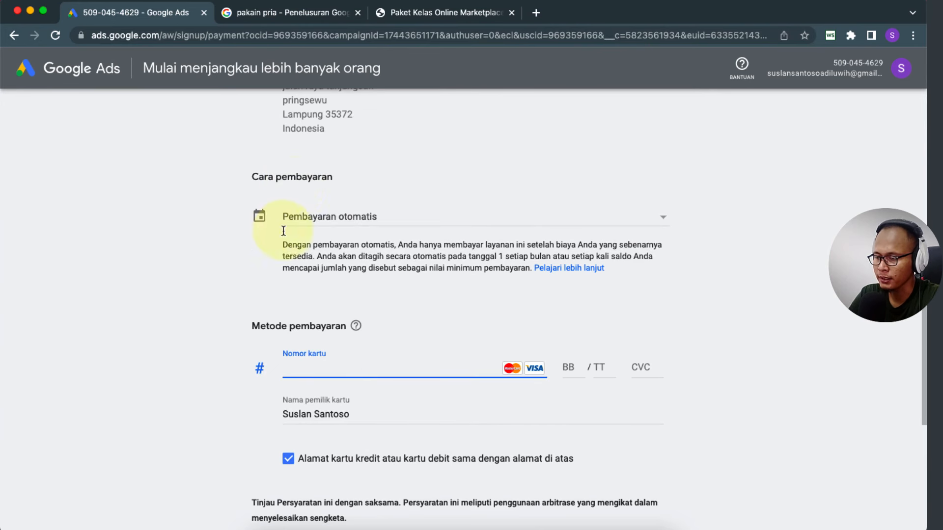
Step: Switch the payment type from automatic to manual prepaid payment (Pembayaran manual)
{"action": "left_click", "coordinate": [422, 216]}
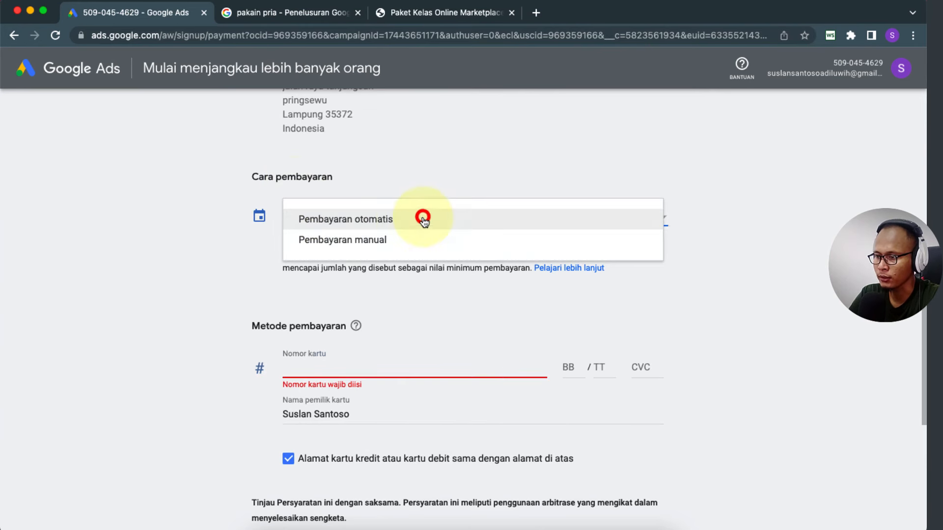
{"action": "left_click", "coordinate": [234, 258]}
{"action": "left_click", "coordinate": [373, 221]}
{"action": "left_click", "coordinate": [363, 225]}
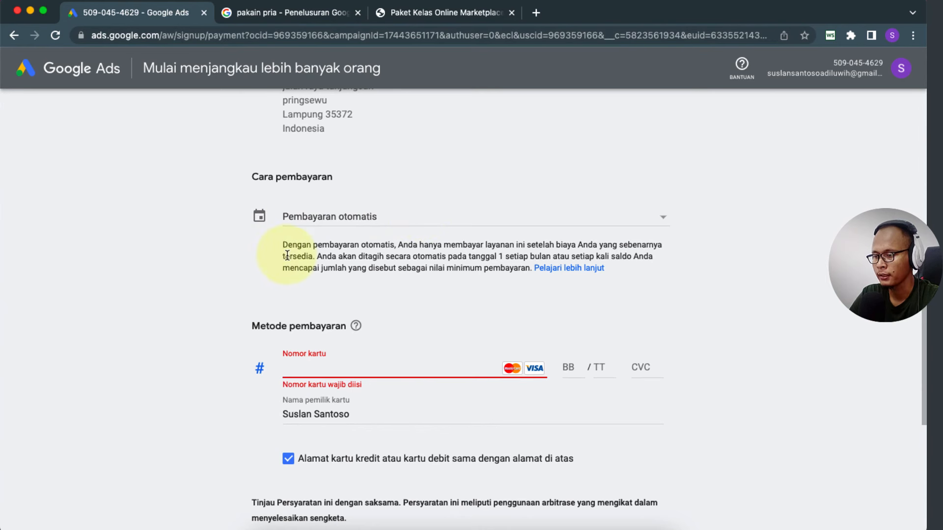
{"action": "left_click", "coordinate": [467, 228]}
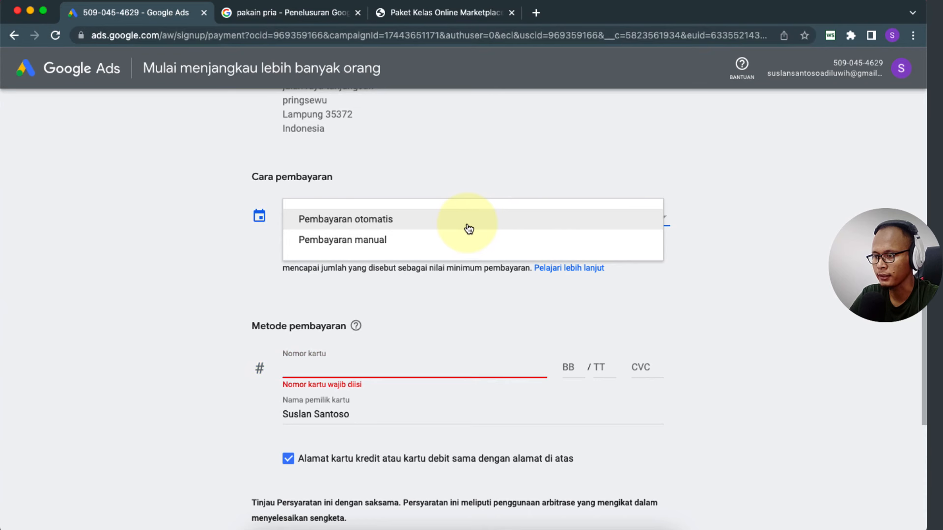
{"action": "left_click", "coordinate": [348, 243]}
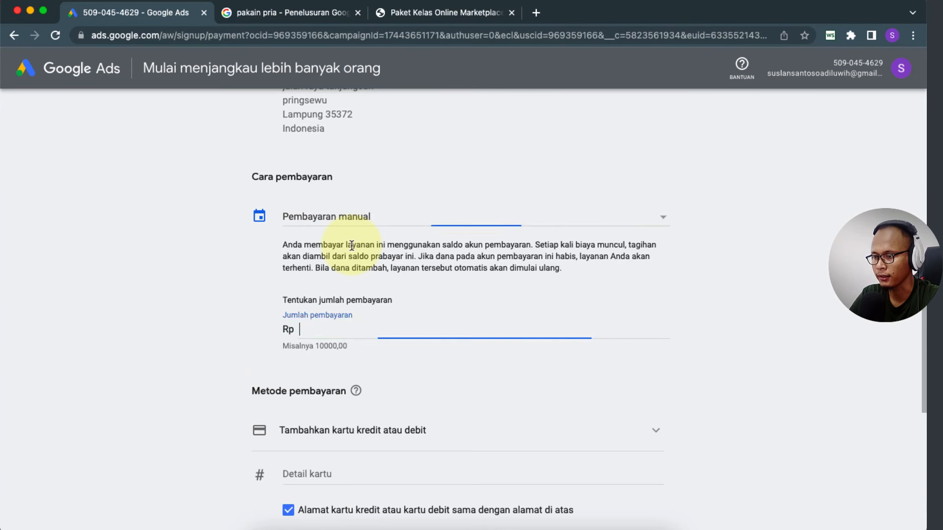
{"action": "left_click", "coordinate": [217, 272]}
Step: Choose Tambahkan GoPay as the payment method
{"action": "scroll", "coordinate": [217, 272], "scroll_direction": "down", "scroll_amount": 2}
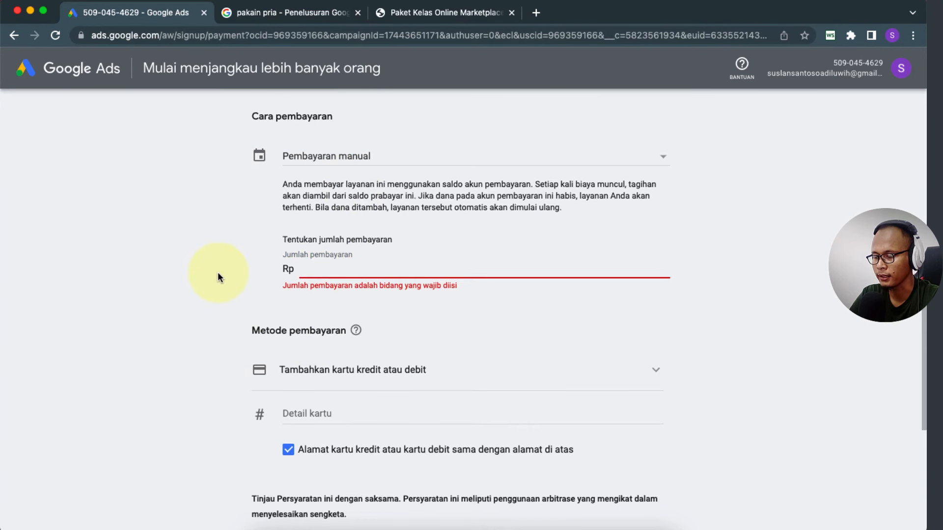
{"action": "scroll", "coordinate": [442, 356], "scroll_direction": "down", "scroll_amount": 2}
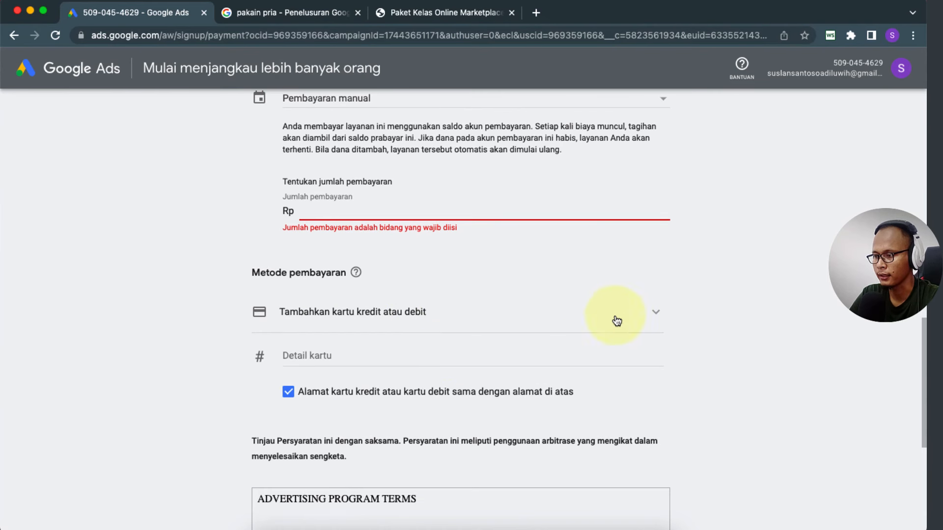
{"action": "left_click", "coordinate": [657, 316]}
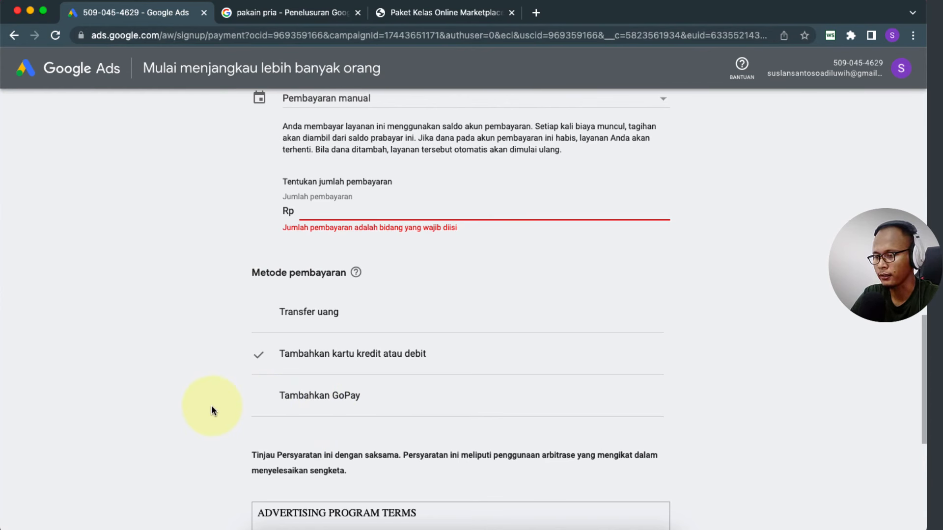
{"action": "left_click", "coordinate": [309, 402]}
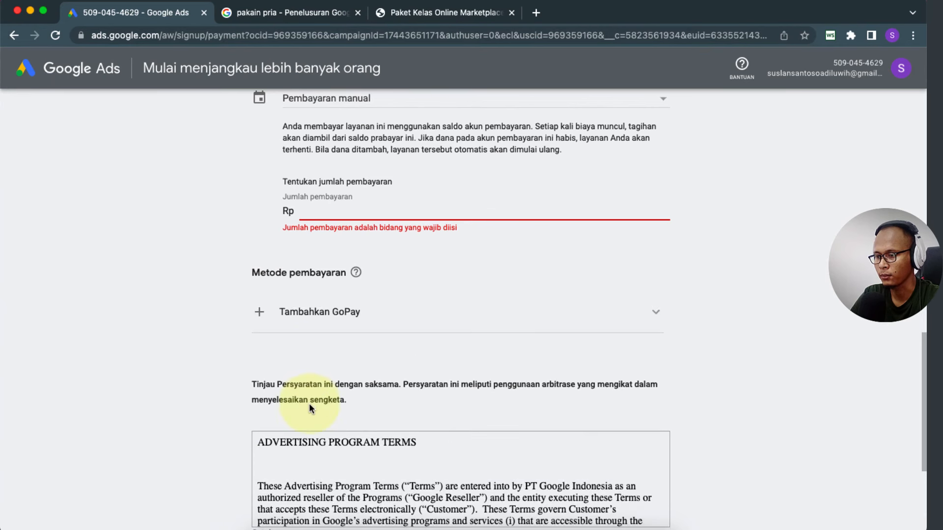
{"action": "scroll", "coordinate": [275, 363], "scroll_direction": "down", "scroll_amount": 4}
{"action": "scroll", "coordinate": [212, 358], "scroll_direction": "up", "scroll_amount": 2}
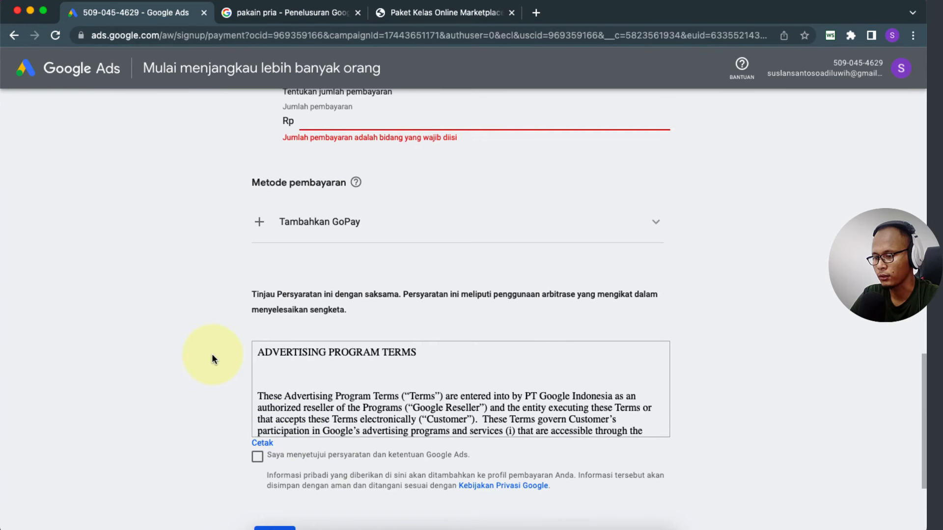
{"action": "scroll", "coordinate": [223, 209], "scroll_direction": "up", "scroll_amount": 2}
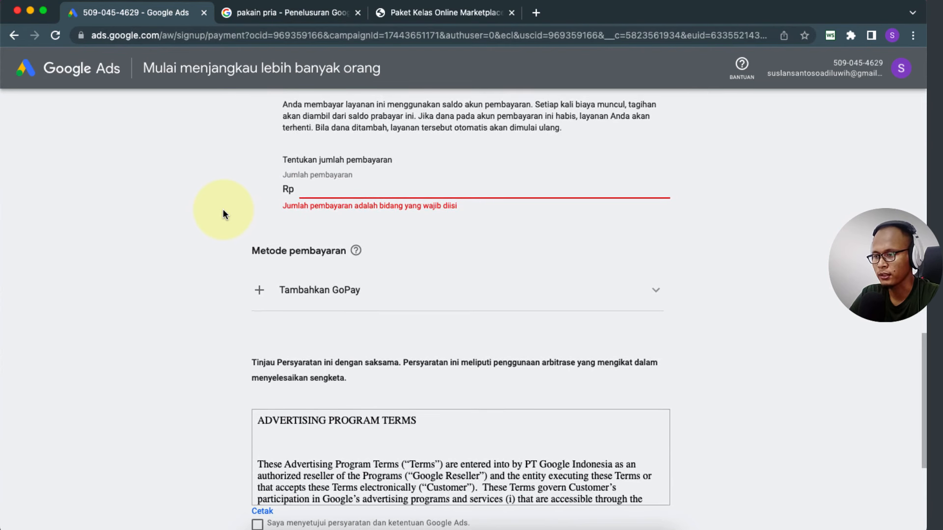
{"action": "scroll", "coordinate": [223, 210], "scroll_direction": "up", "scroll_amount": 3}
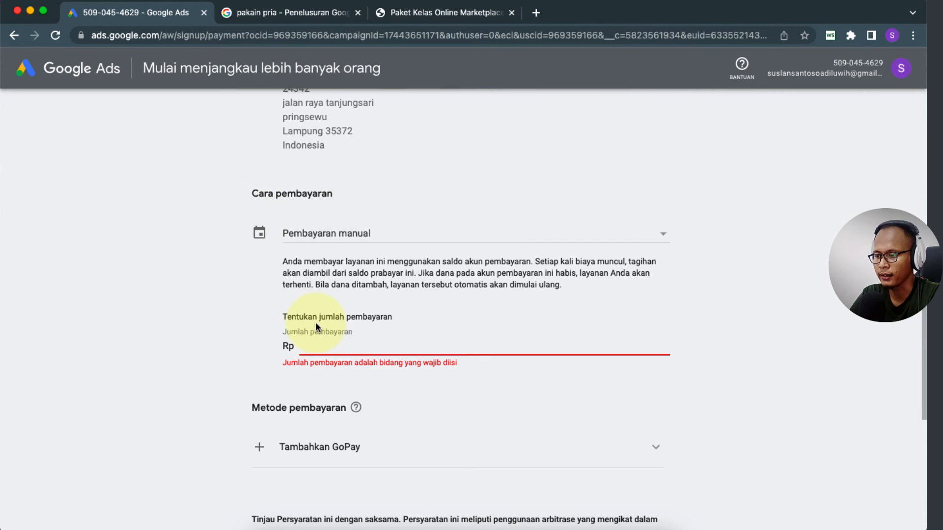
{"action": "left_click", "coordinate": [302, 447]}
{"action": "scroll", "coordinate": [211, 439], "scroll_direction": "down", "scroll_amount": 2}
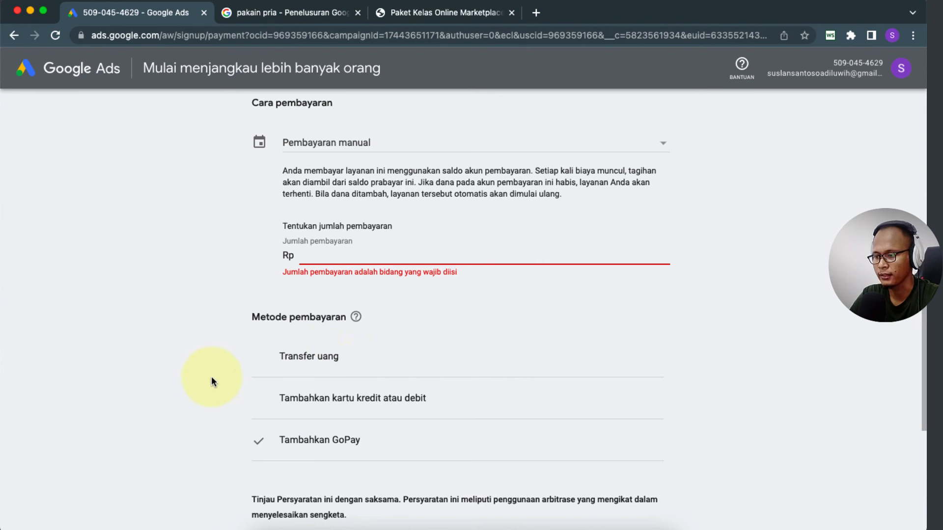
Step: Enter 100.000 as the payment amount
{"action": "left_click", "coordinate": [349, 254]}
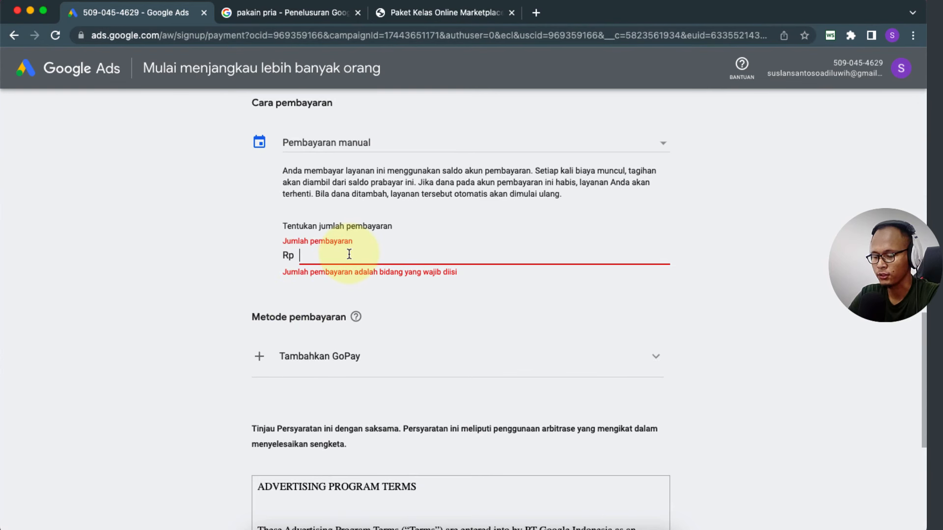
{"action": "type", "text": "10"}
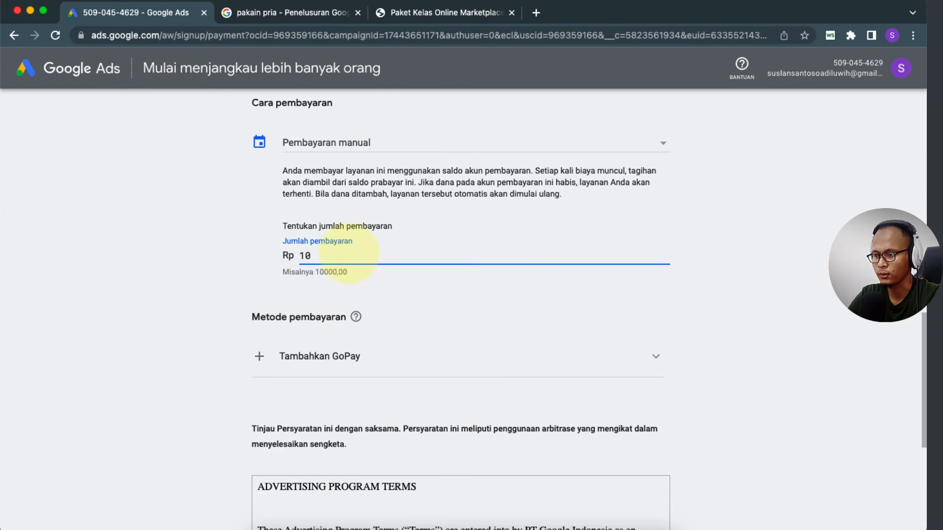
{"action": "type", "text": "0.000"}
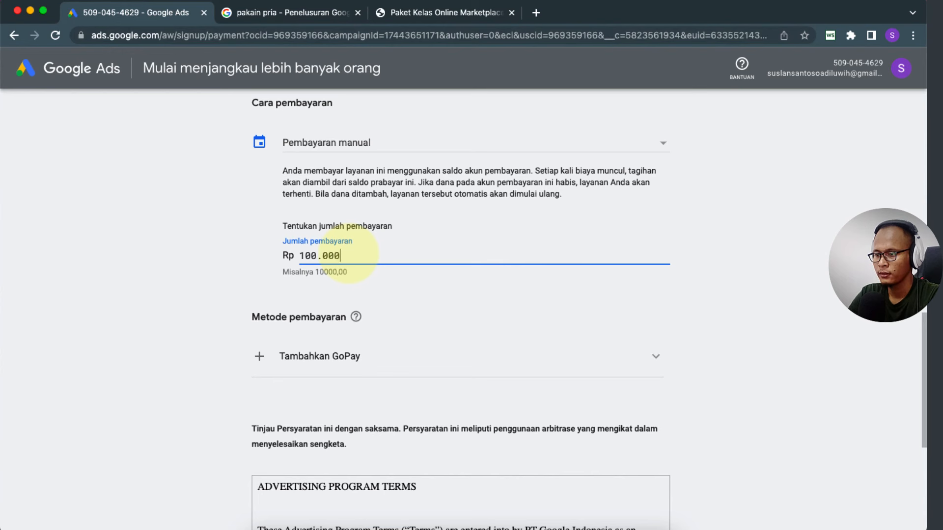
{"action": "left_click", "coordinate": [223, 308]}
{"action": "scroll", "coordinate": [223, 308], "scroll_direction": "down", "scroll_amount": 2}
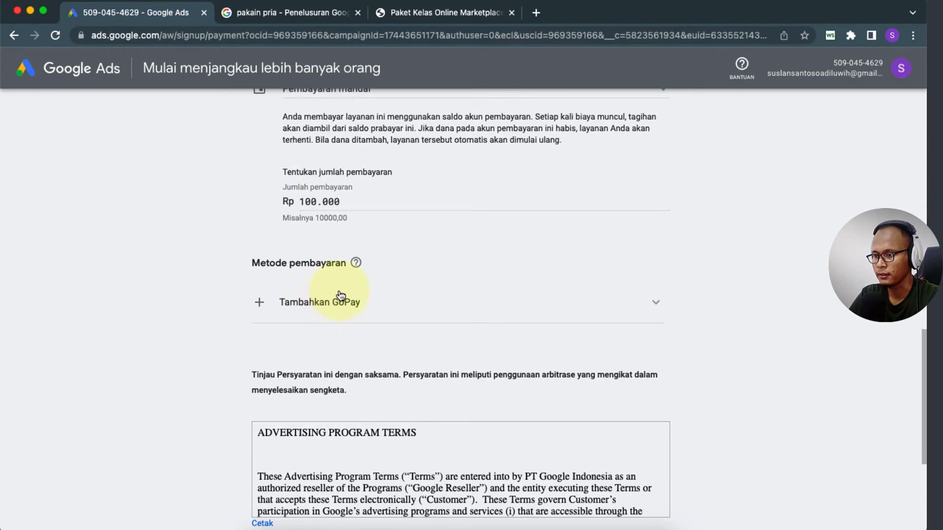
Step: Confirm GoPay is selected, accept the Google Ads terms, and submit with Kirim
{"action": "left_click", "coordinate": [273, 310]}
{"action": "scroll", "coordinate": [226, 371], "scroll_direction": "down", "scroll_amount": 3}
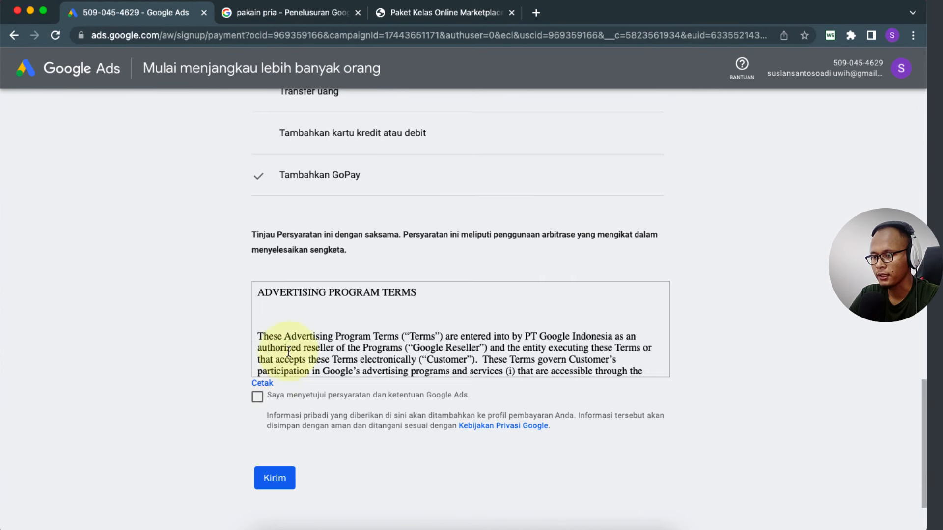
{"action": "left_click", "coordinate": [258, 397]}
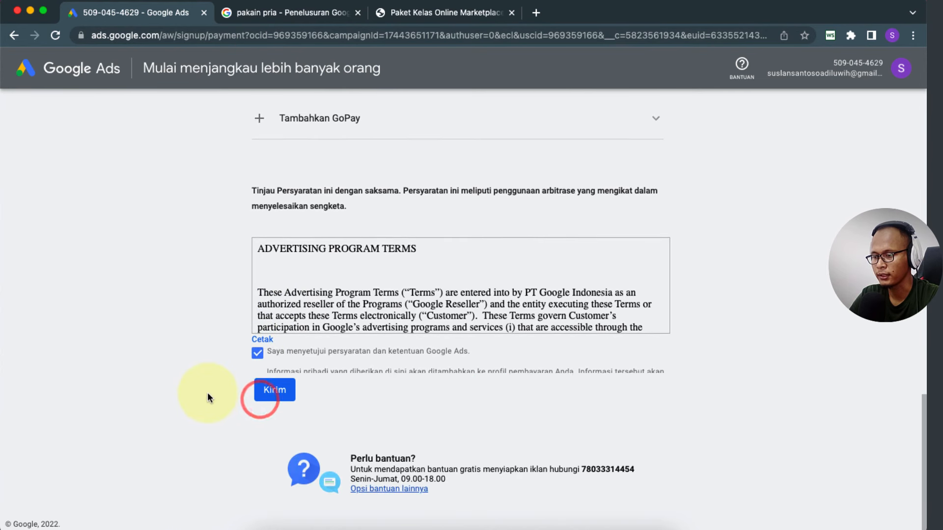
{"action": "left_click", "coordinate": [274, 436]}
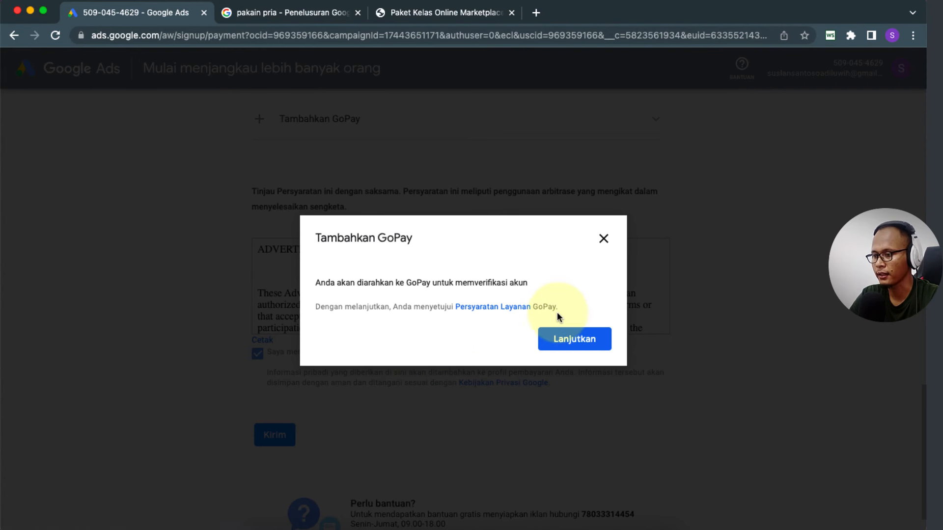
Step: Continue to GoPay verification, then close its QR-code window and the Tambahkan GoPay dialog
{"action": "left_click", "coordinate": [578, 344]}
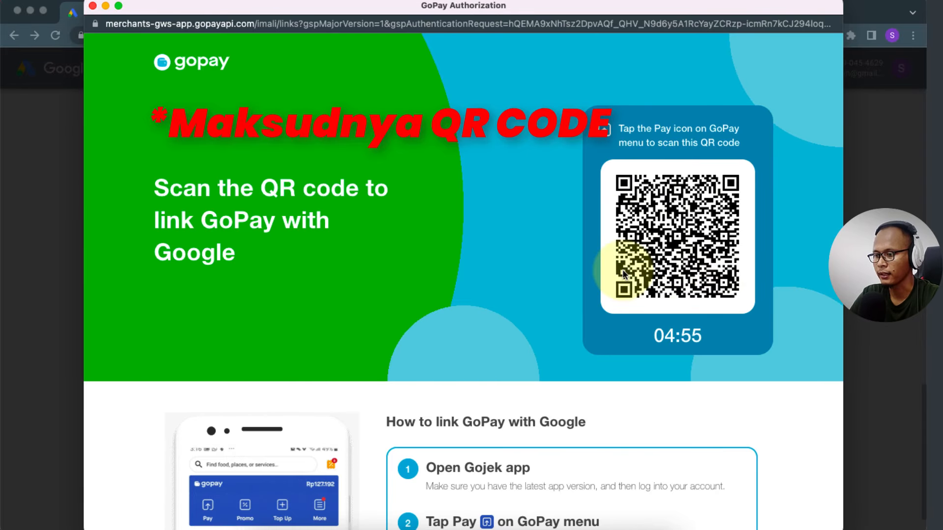
{"action": "scroll", "coordinate": [623, 273], "scroll_direction": "down", "scroll_amount": 3}
{"action": "scroll", "coordinate": [623, 272], "scroll_direction": "up", "scroll_amount": 3}
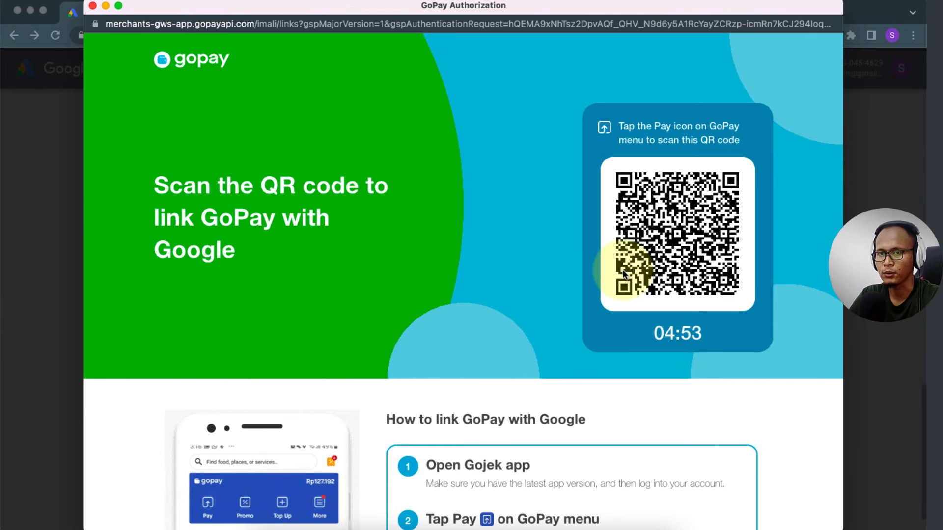
{"action": "scroll", "coordinate": [562, 343], "scroll_direction": "down", "scroll_amount": 9}
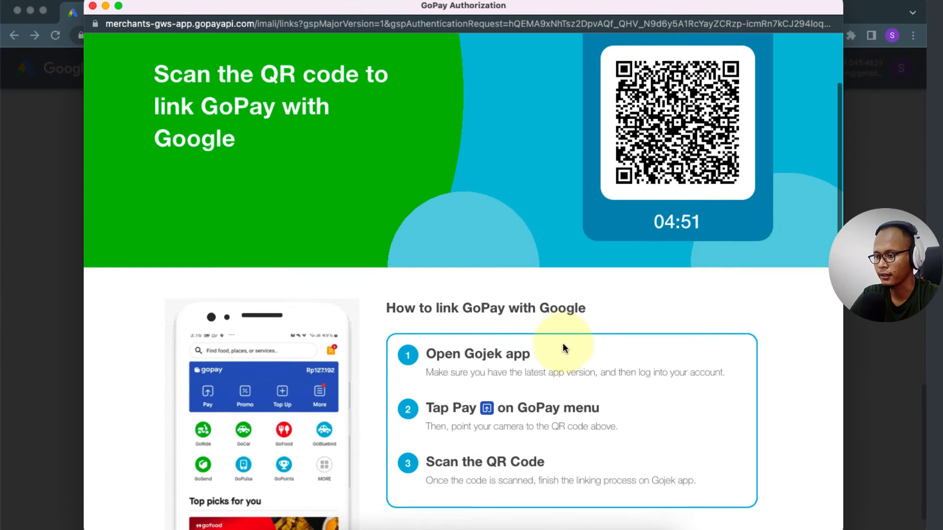
{"action": "scroll", "coordinate": [563, 342], "scroll_direction": "up", "scroll_amount": 9}
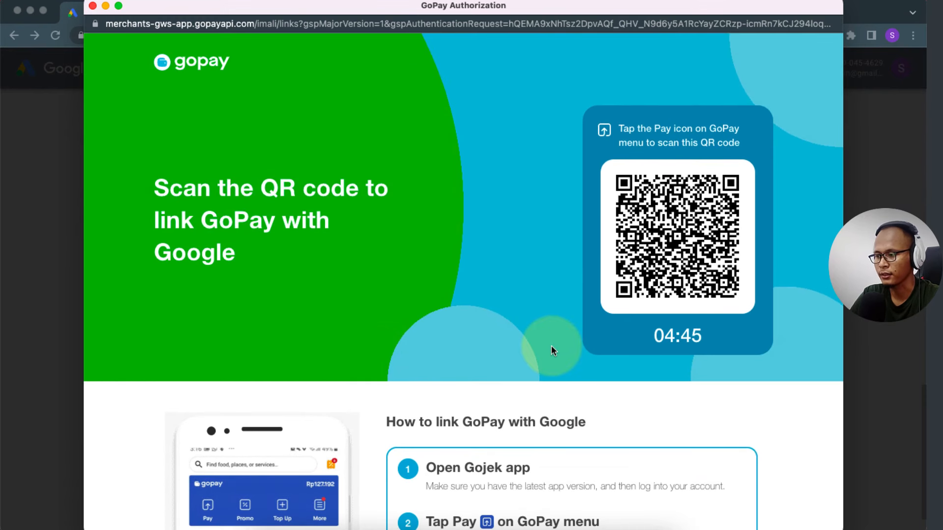
{"action": "scroll", "coordinate": [551, 346], "scroll_direction": "down", "scroll_amount": 14}
{"action": "scroll", "coordinate": [551, 346], "scroll_direction": "up", "scroll_amount": 14}
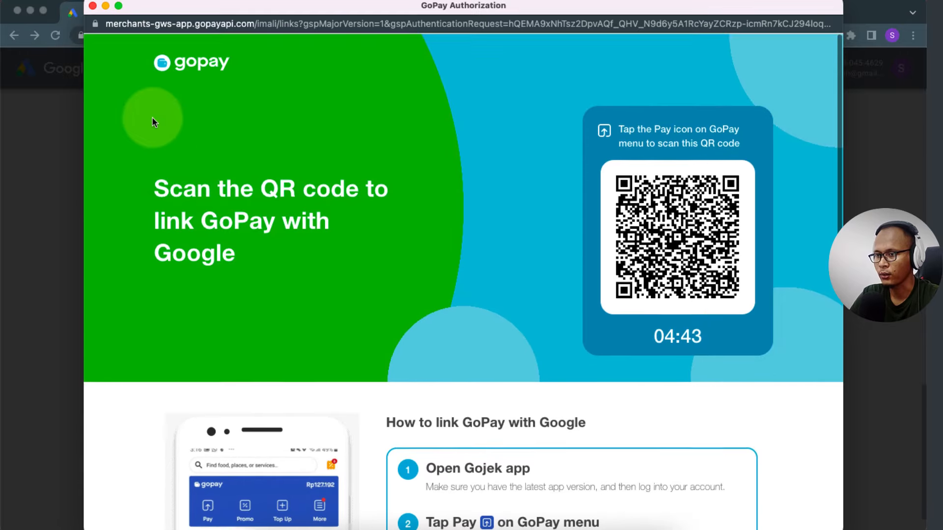
{"action": "scroll", "coordinate": [252, 279], "scroll_direction": "down", "scroll_amount": 20}
{"action": "scroll", "coordinate": [252, 280], "scroll_direction": "up", "scroll_amount": 20}
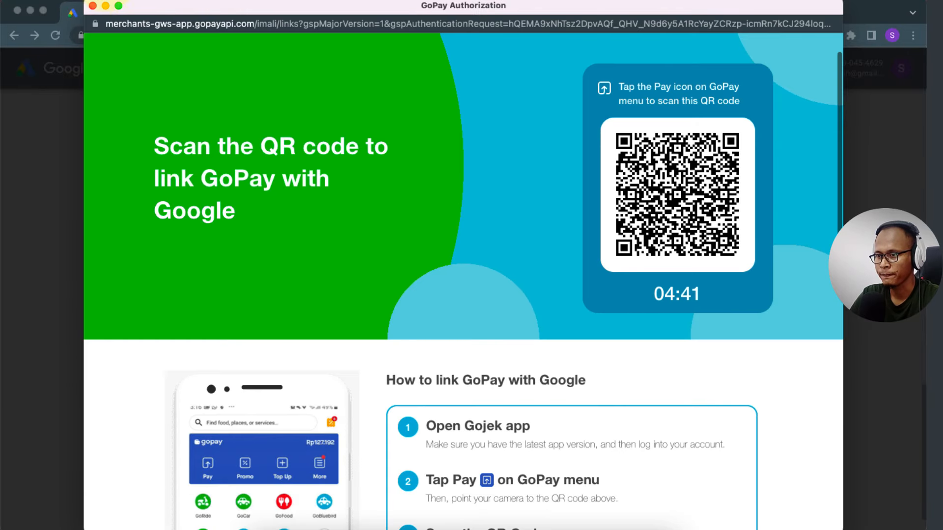
{"action": "left_click", "coordinate": [92, 5]}
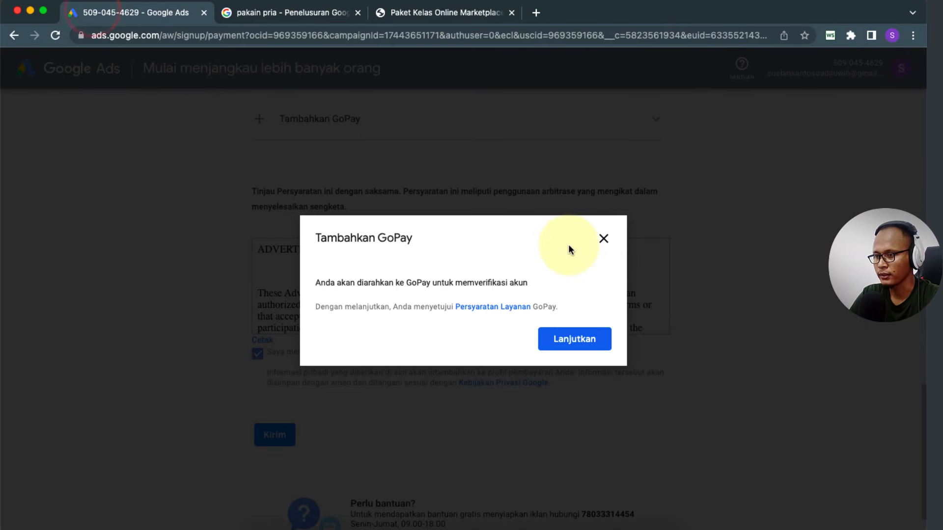
{"action": "left_click", "coordinate": [605, 239]}
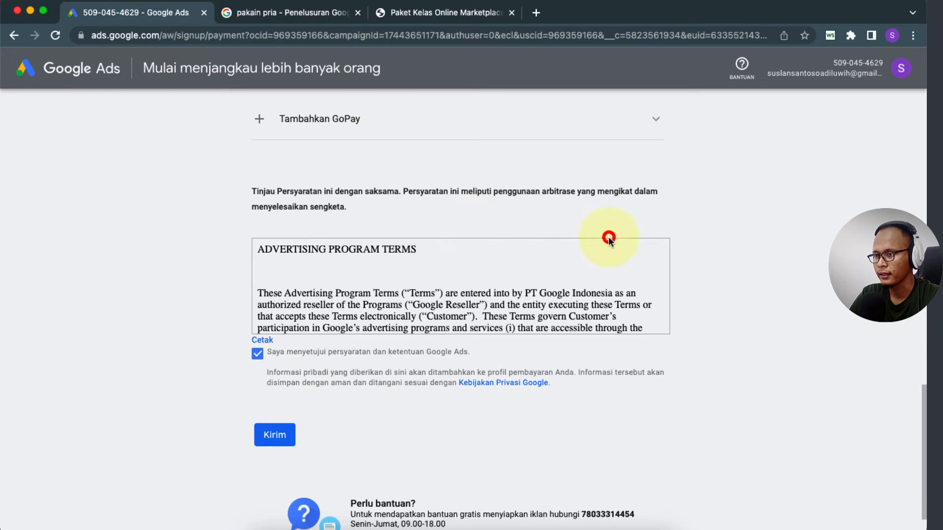
Step: Go from the success page to the Ringkasan overview showing 0 clicks and Rp0,00 spend
{"action": "scroll", "coordinate": [165, 220], "scroll_direction": "up", "scroll_amount": 10}
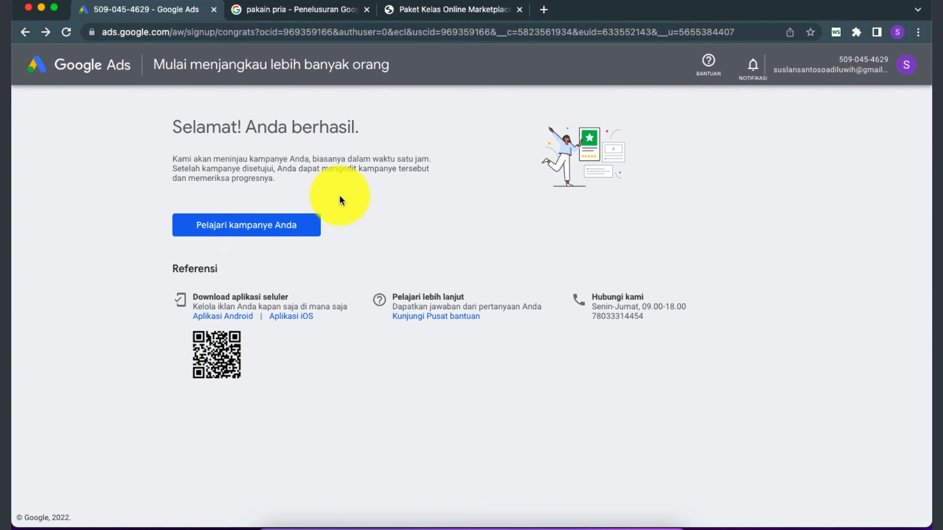
{"action": "left_click", "coordinate": [283, 234]}
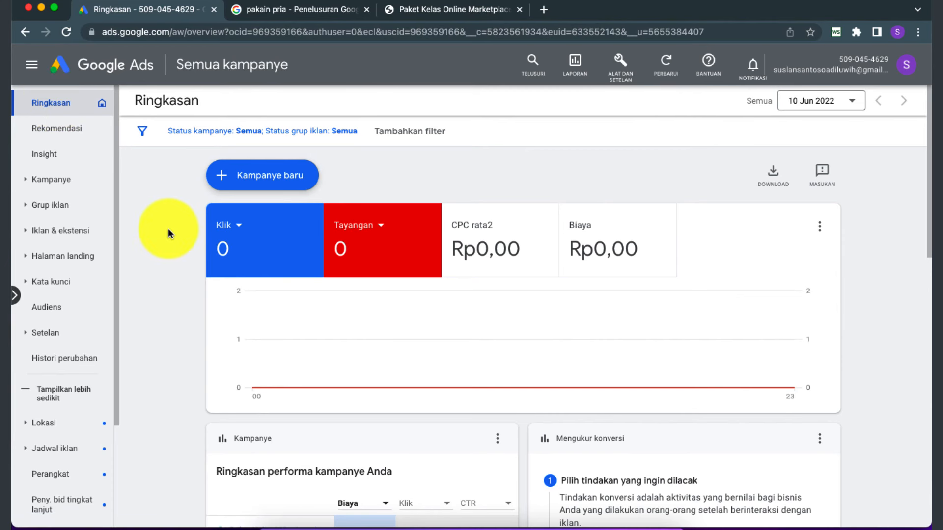
Step: Set the report date range to Hari ini (10 Jun 2022) and show the Kampanye list
{"action": "scroll", "coordinate": [167, 297], "scroll_direction": "down", "scroll_amount": 2}
{"action": "scroll", "coordinate": [167, 297], "scroll_direction": "up", "scroll_amount": 2}
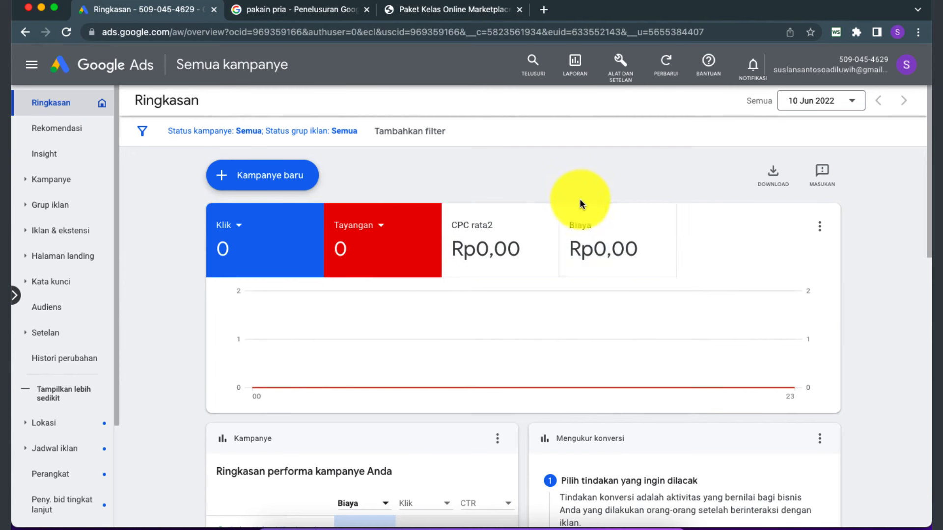
{"action": "left_click", "coordinate": [853, 103]}
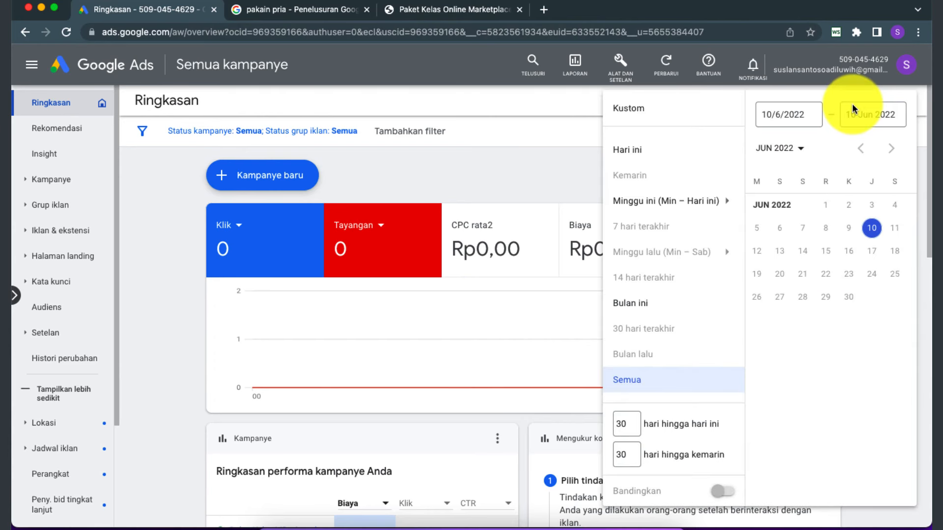
{"action": "left_click", "coordinate": [632, 150]}
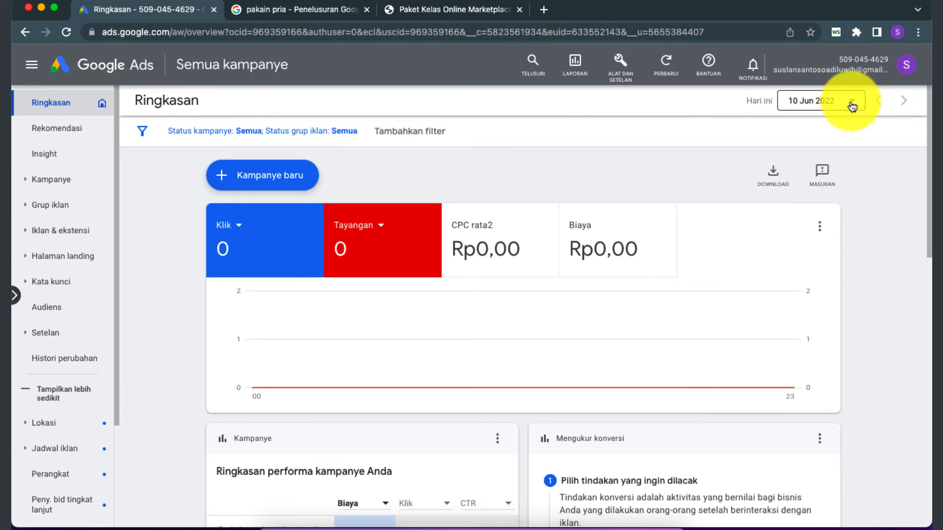
{"action": "left_click", "coordinate": [847, 105]}
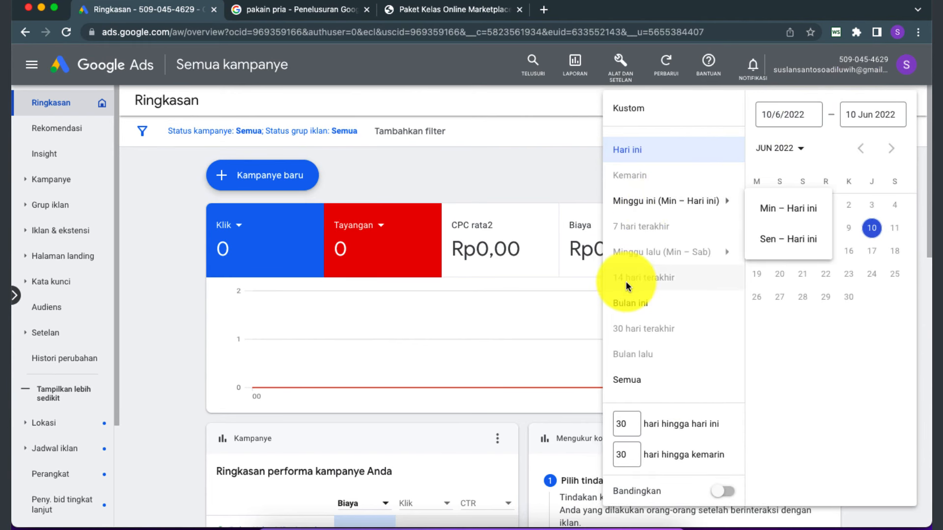
{"action": "left_click", "coordinate": [524, 179]}
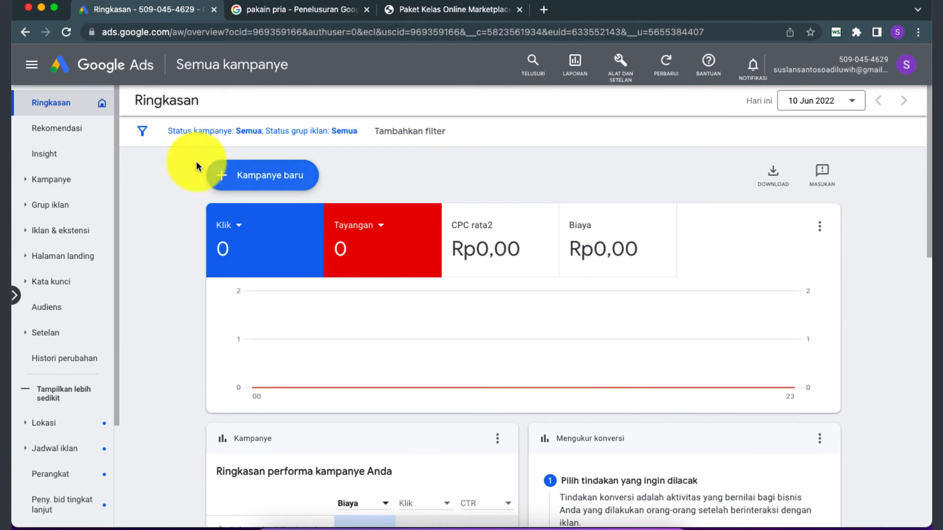
{"action": "left_click", "coordinate": [58, 181]}
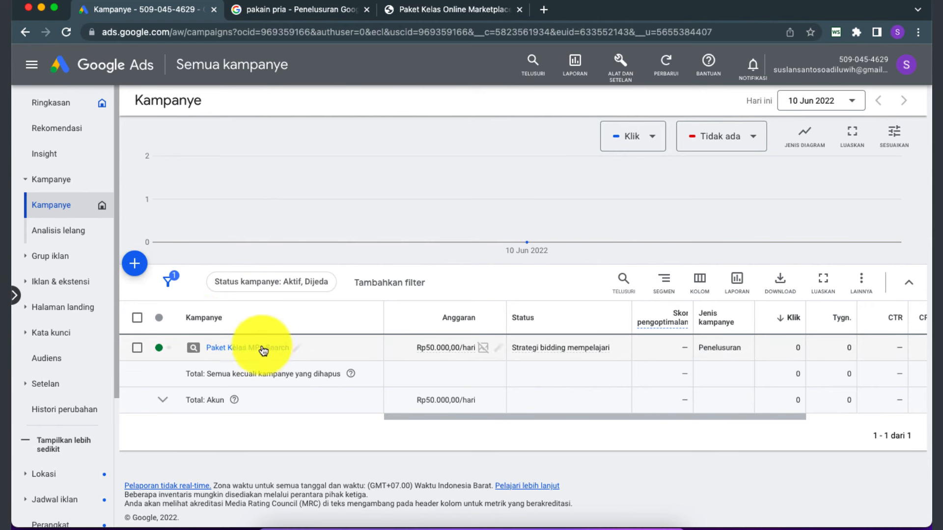
Step: Open the Paket Kelas MP - Search campaign and head to its Kata kunci page
{"action": "left_click", "coordinate": [236, 348]}
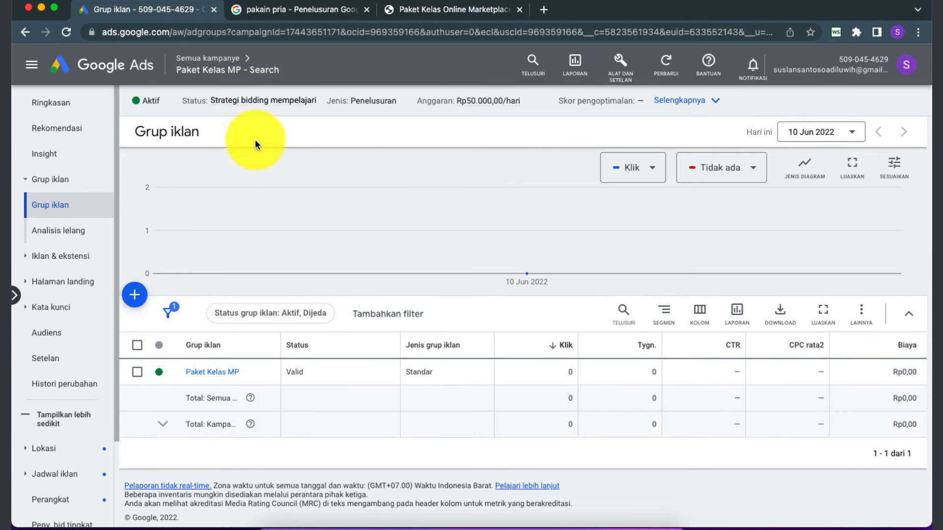
{"action": "mouse_move", "coordinate": [196, 75]}
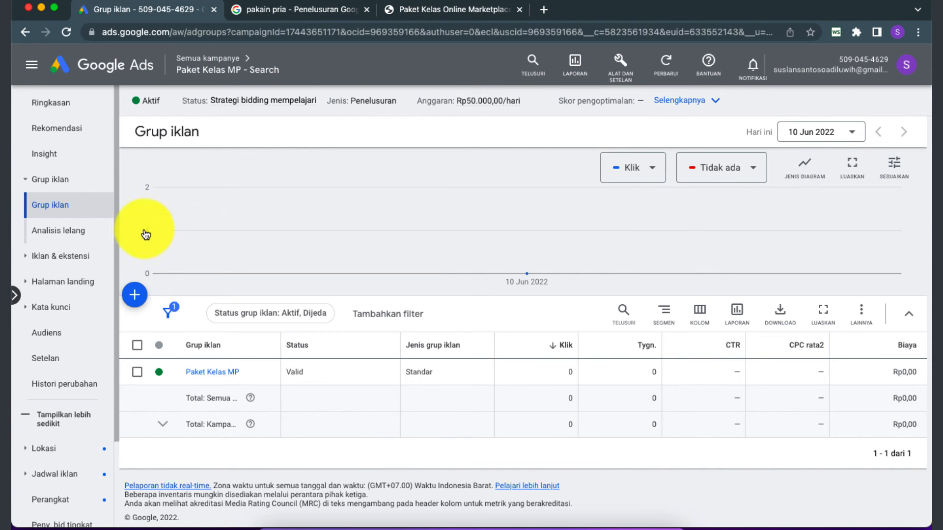
{"action": "left_click", "coordinate": [51, 312]}
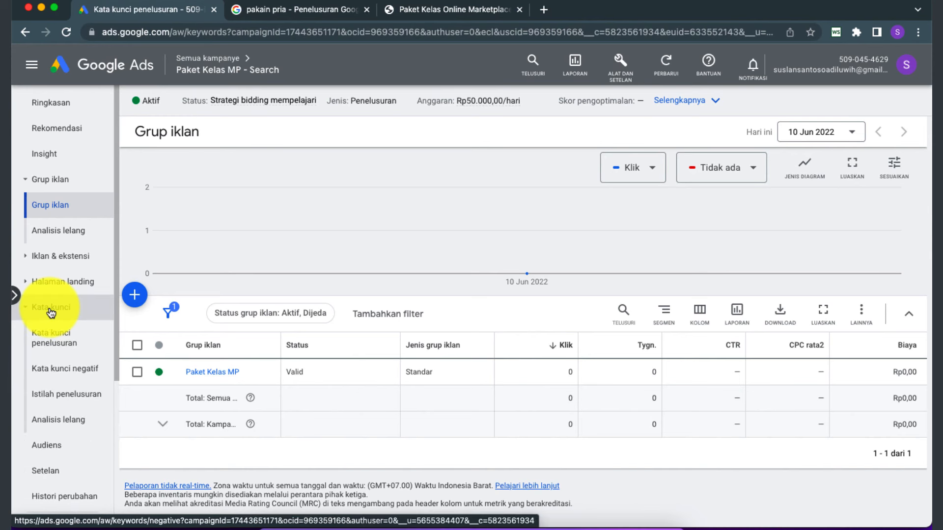
Step: Select all 24 keywords and change their match type to Pencocokan frasa
{"action": "scroll", "coordinate": [199, 331], "scroll_direction": "down", "scroll_amount": 3}
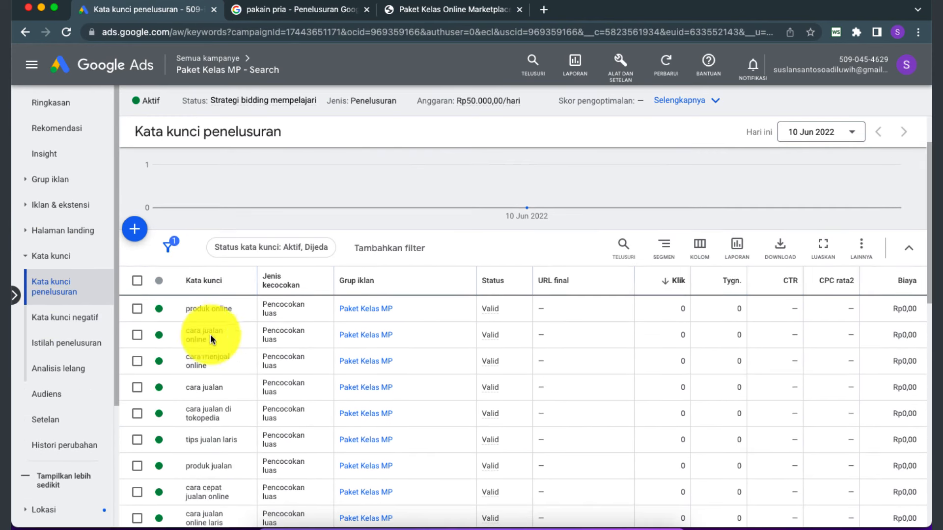
{"action": "scroll", "coordinate": [276, 359], "scroll_direction": "down", "scroll_amount": 1}
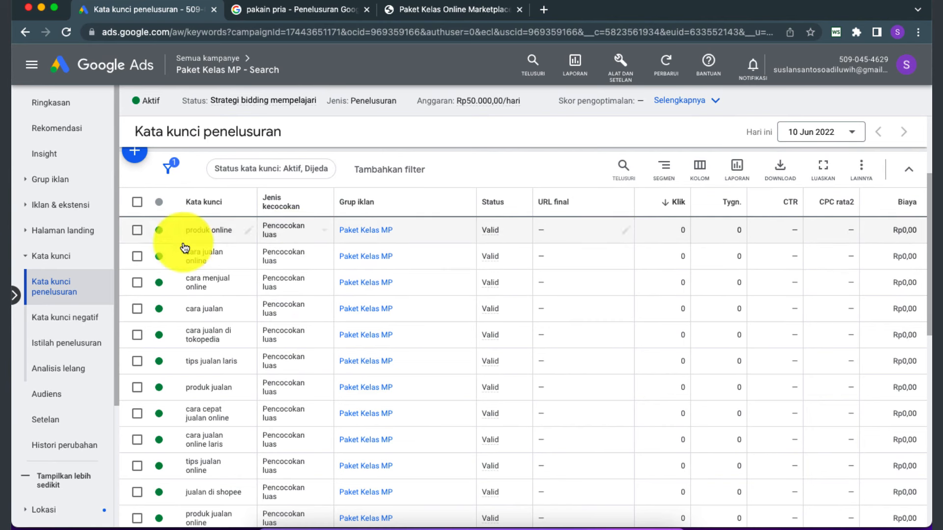
{"action": "left_click", "coordinate": [137, 203]}
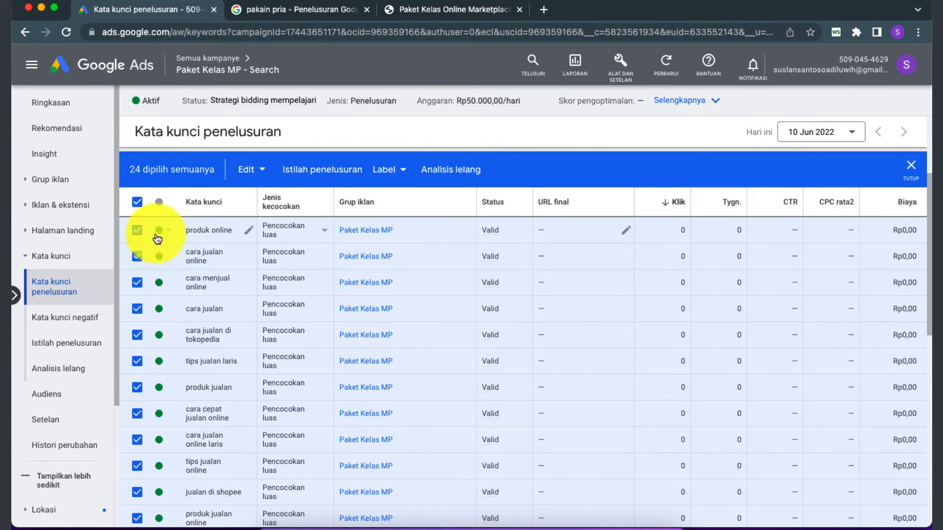
{"action": "left_click", "coordinate": [266, 172]}
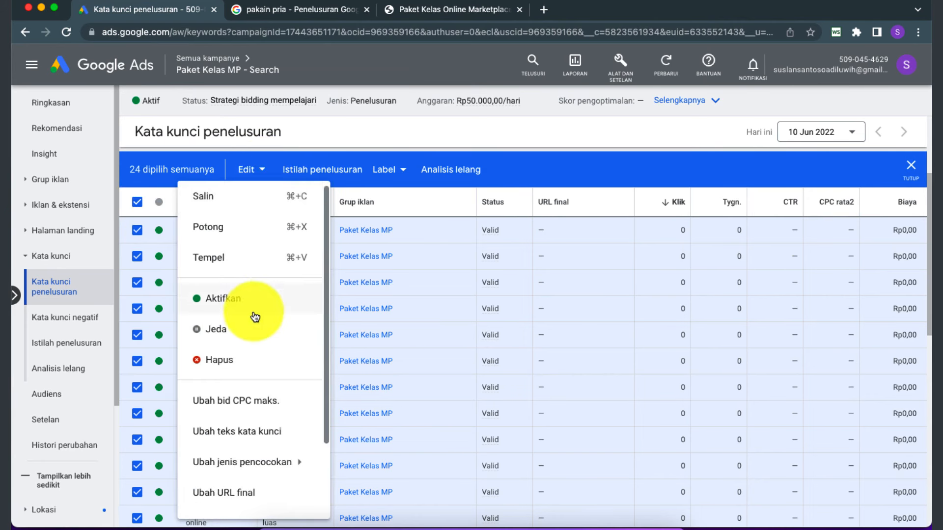
{"action": "scroll", "coordinate": [253, 316], "scroll_direction": "down", "scroll_amount": 3}
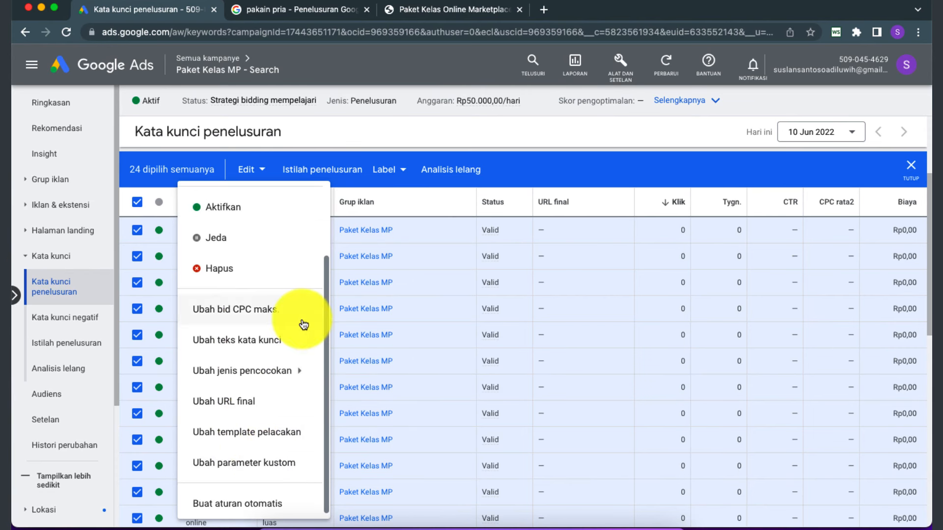
{"action": "mouse_move", "coordinate": [283, 384]}
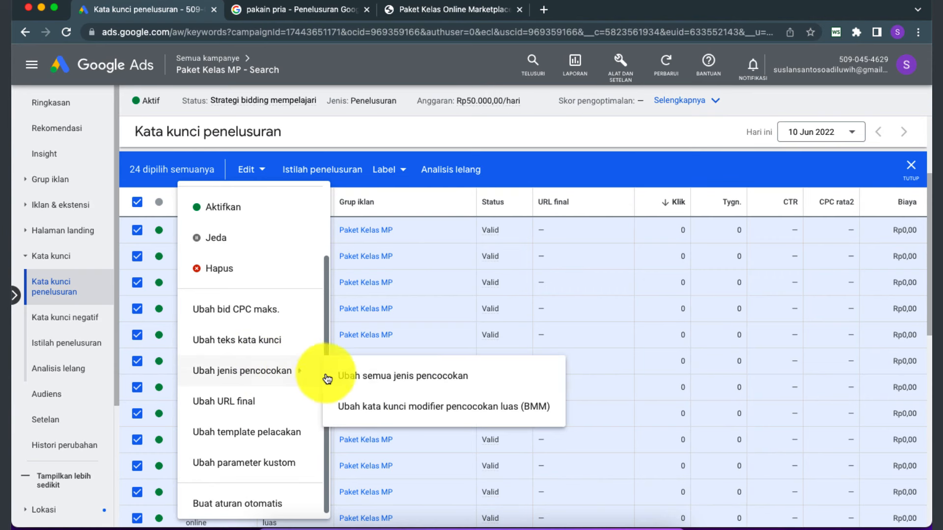
{"action": "left_click", "coordinate": [392, 381]}
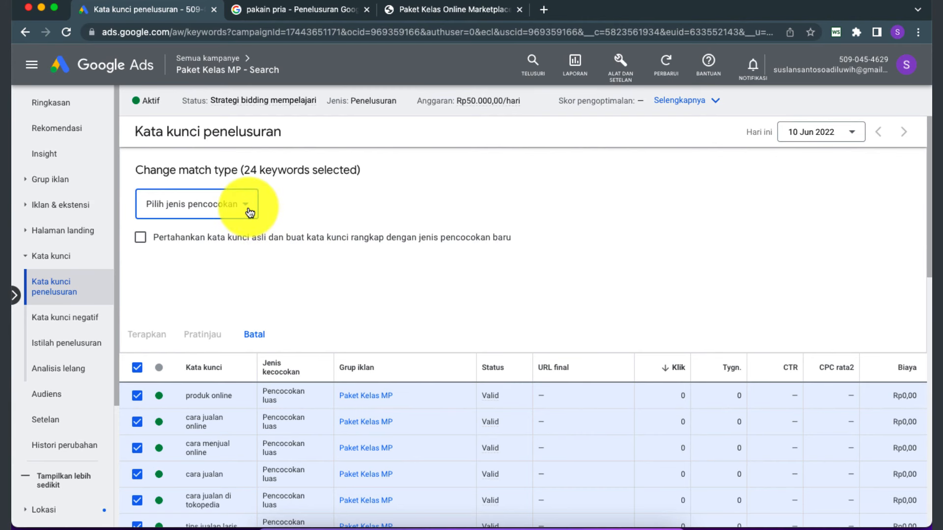
{"action": "left_click", "coordinate": [249, 212]}
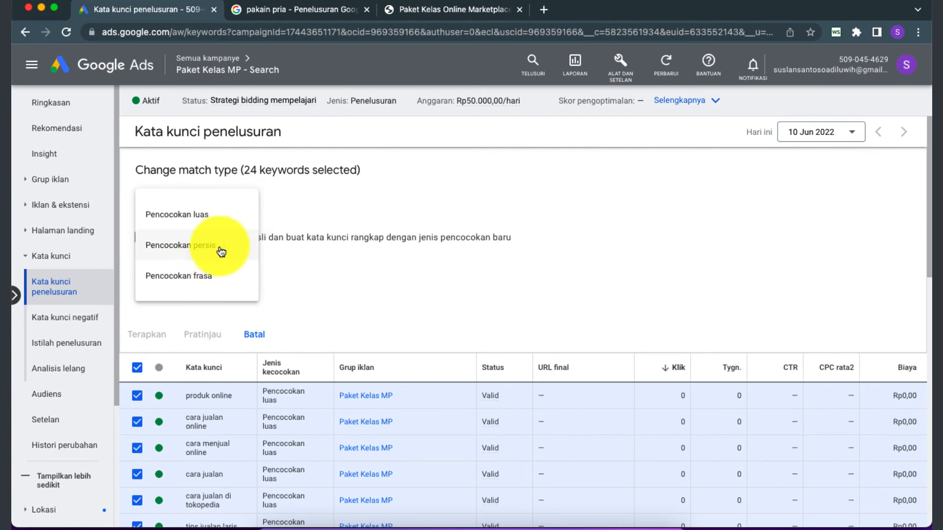
{"action": "left_click", "coordinate": [200, 273]}
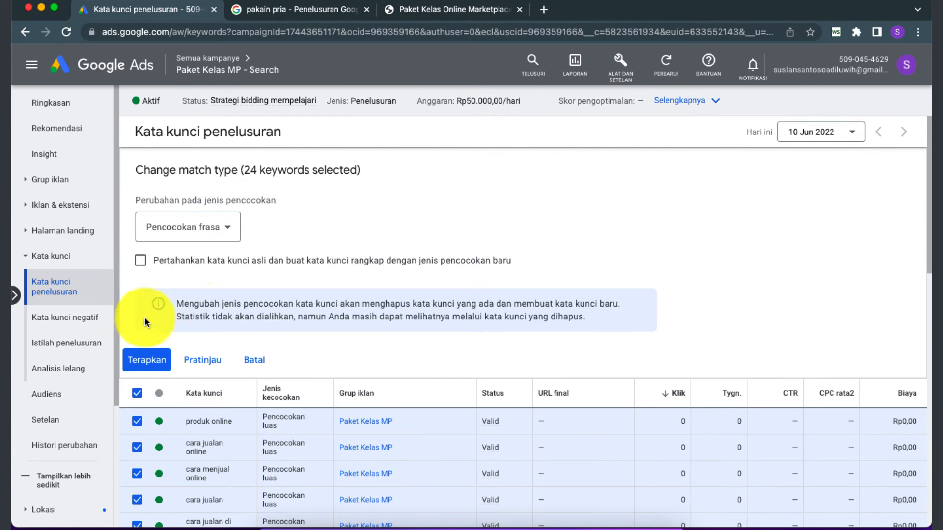
{"action": "left_click", "coordinate": [146, 363]}
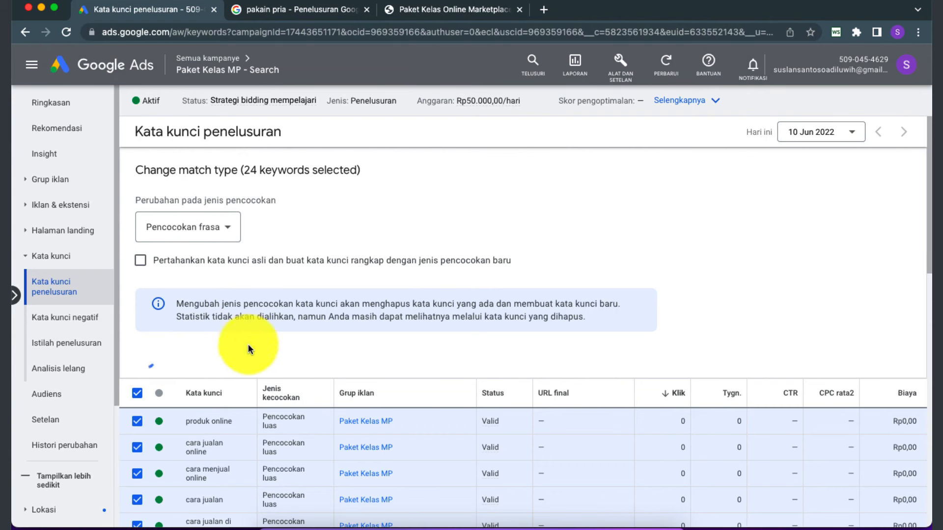
{"action": "scroll", "coordinate": [260, 403], "scroll_direction": "down", "scroll_amount": 2}
{"action": "scroll", "coordinate": [264, 408], "scroll_direction": "down", "scroll_amount": 1}
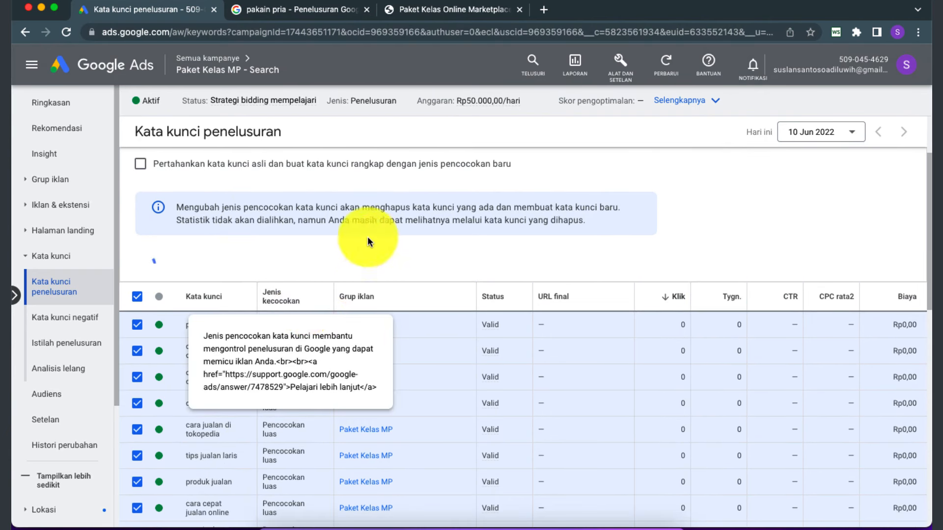
{"action": "scroll", "coordinate": [246, 261], "scroll_direction": "down", "scroll_amount": 5}
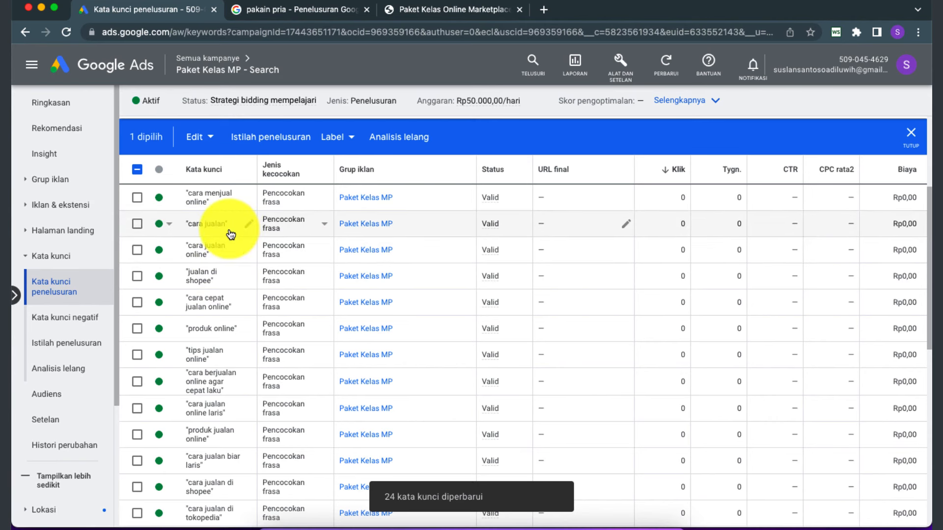
{"action": "scroll", "coordinate": [77, 349], "scroll_direction": "down", "scroll_amount": 2}
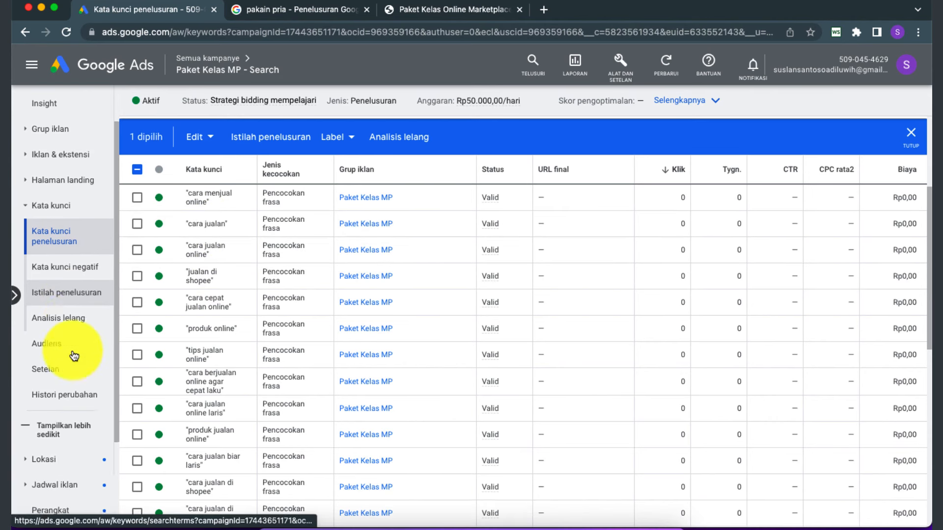
{"action": "scroll", "coordinate": [74, 354], "scroll_direction": "up", "scroll_amount": 2}
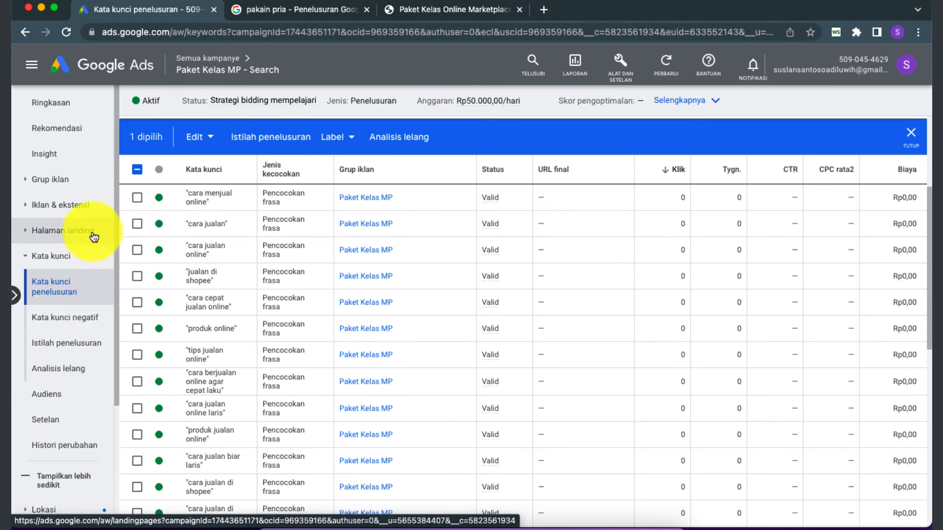
Step: View the campaign's Iklan & ekstensi page with the jadicuan.site responsive search ad, then open Alat dan Setelan
{"action": "left_click", "coordinate": [32, 209]}
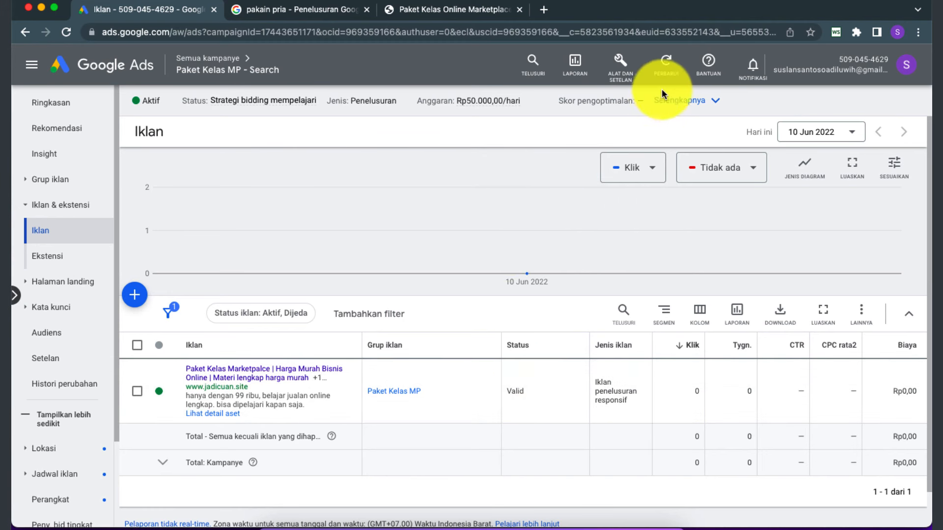
{"action": "left_click", "coordinate": [625, 73]}
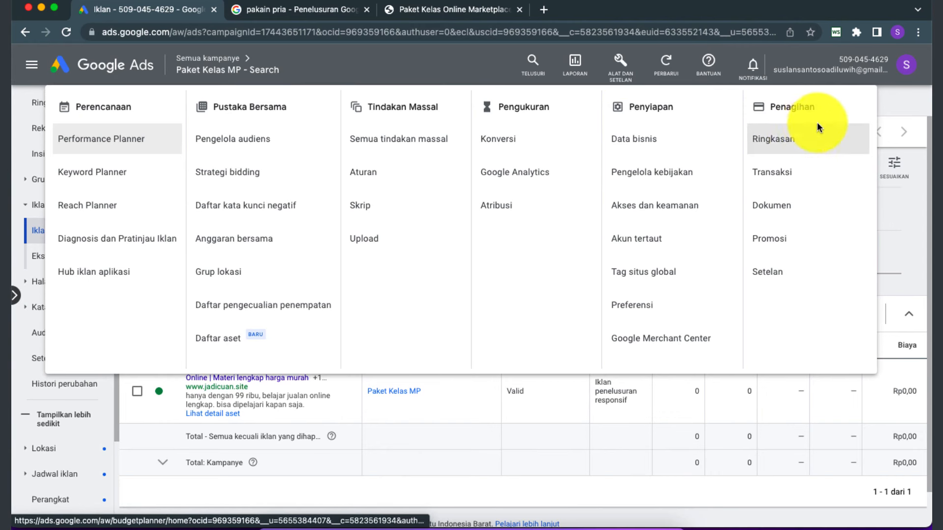
Step: Open the Penagihan Ringkasan summary showing Rp0,00 funds and start Tambah dana
{"action": "left_click", "coordinate": [773, 140]}
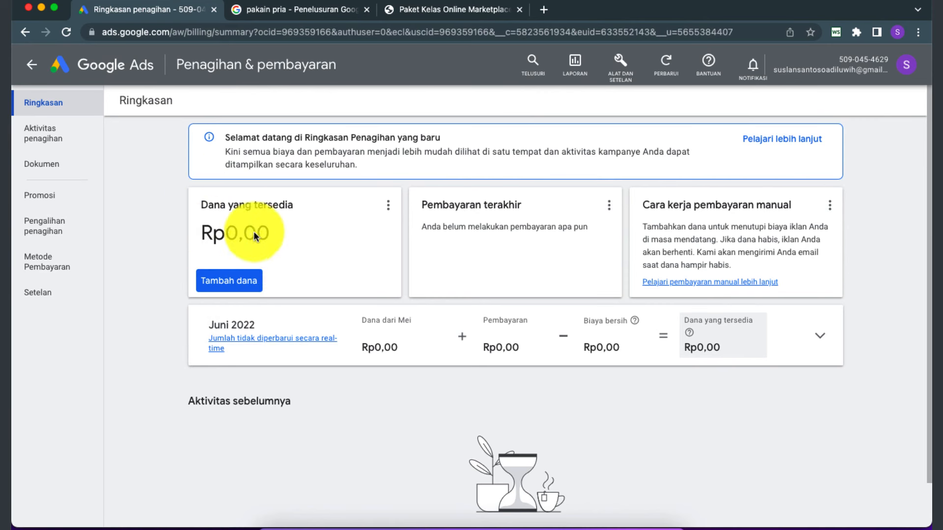
{"action": "left_click", "coordinate": [238, 287]}
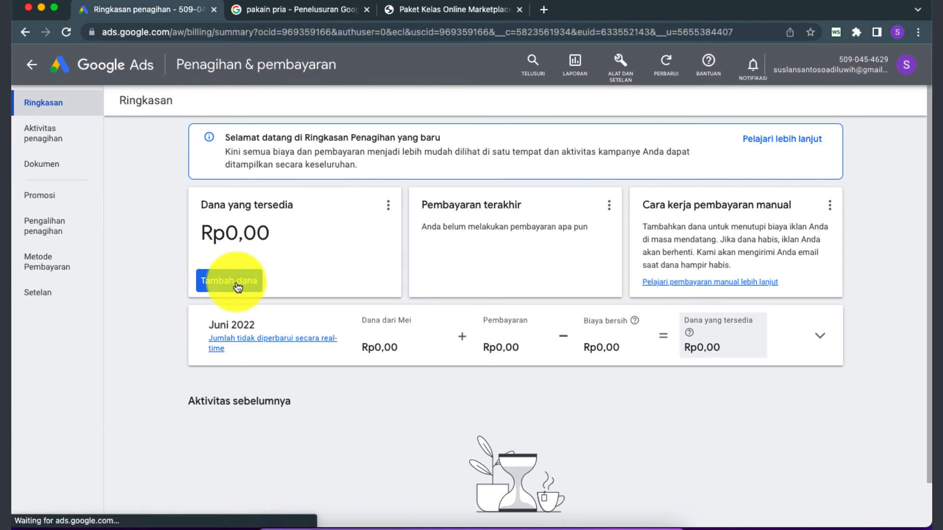